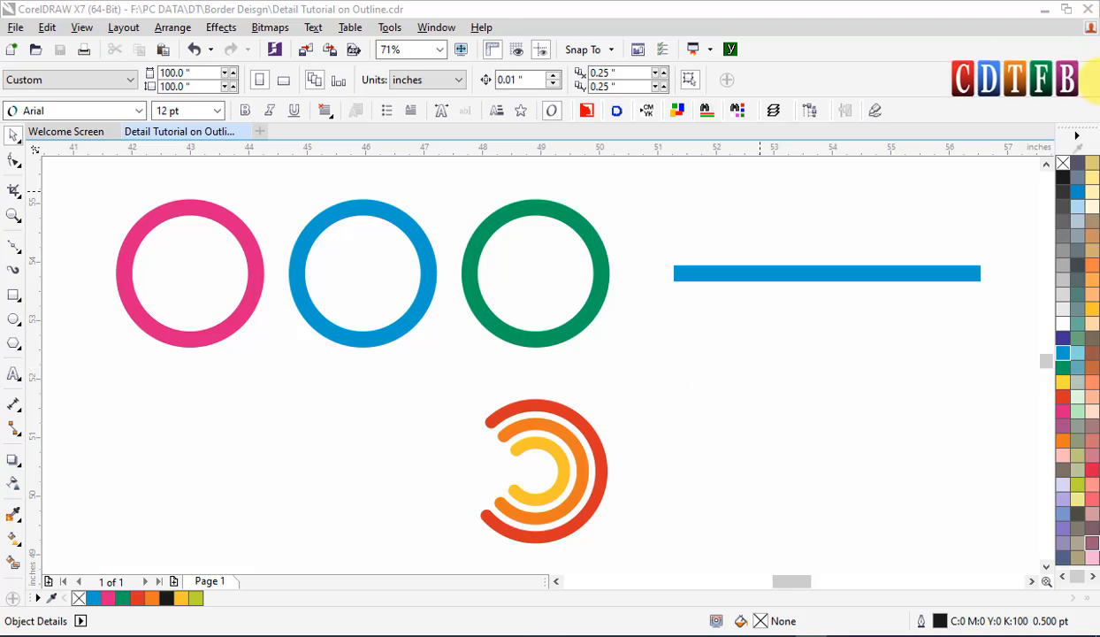
Examine the outlines of the three coloured circles, the straight blue line and the round-ended concentric arcs.
{"action": "left_click", "coordinate": [255, 242]}
{"action": "left_click", "coordinate": [326, 235]}
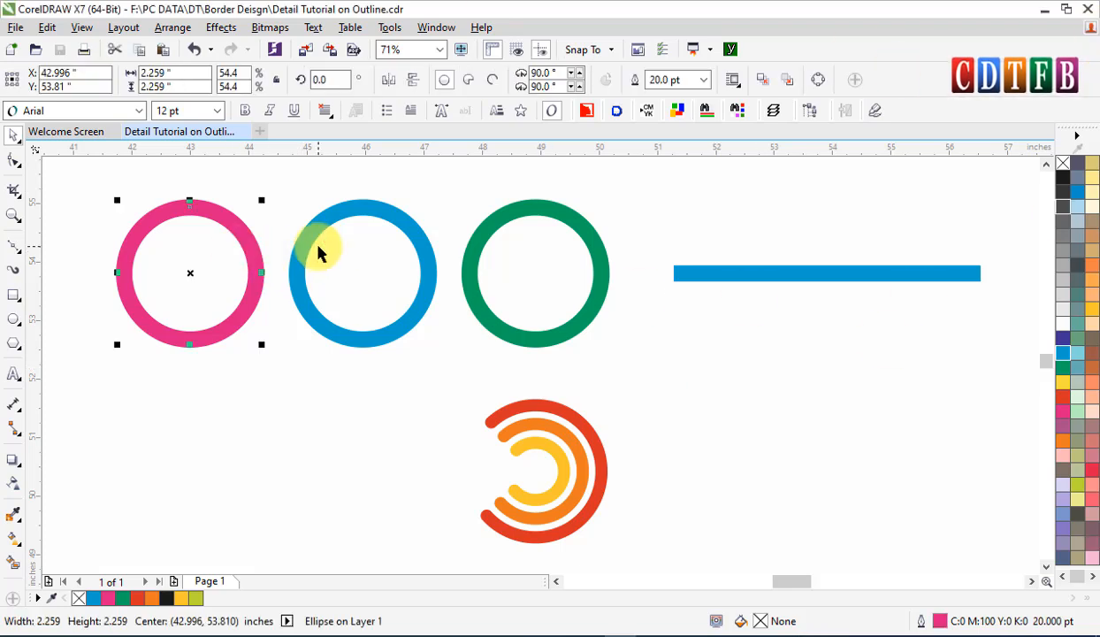
{"action": "left_click", "coordinate": [549, 218]}
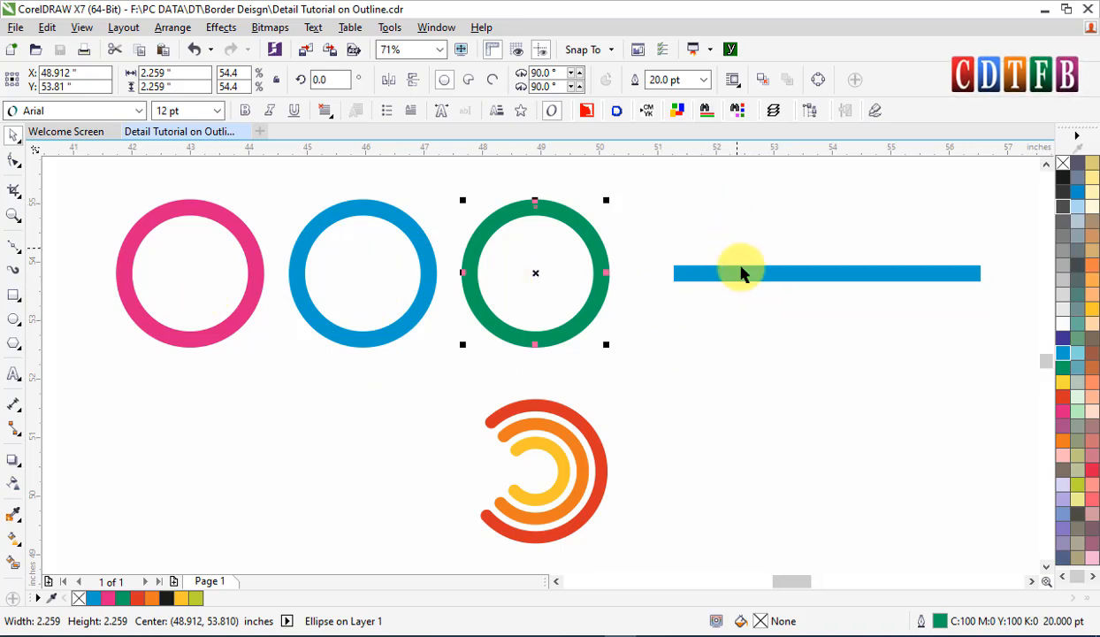
{"action": "left_click", "coordinate": [776, 276]}
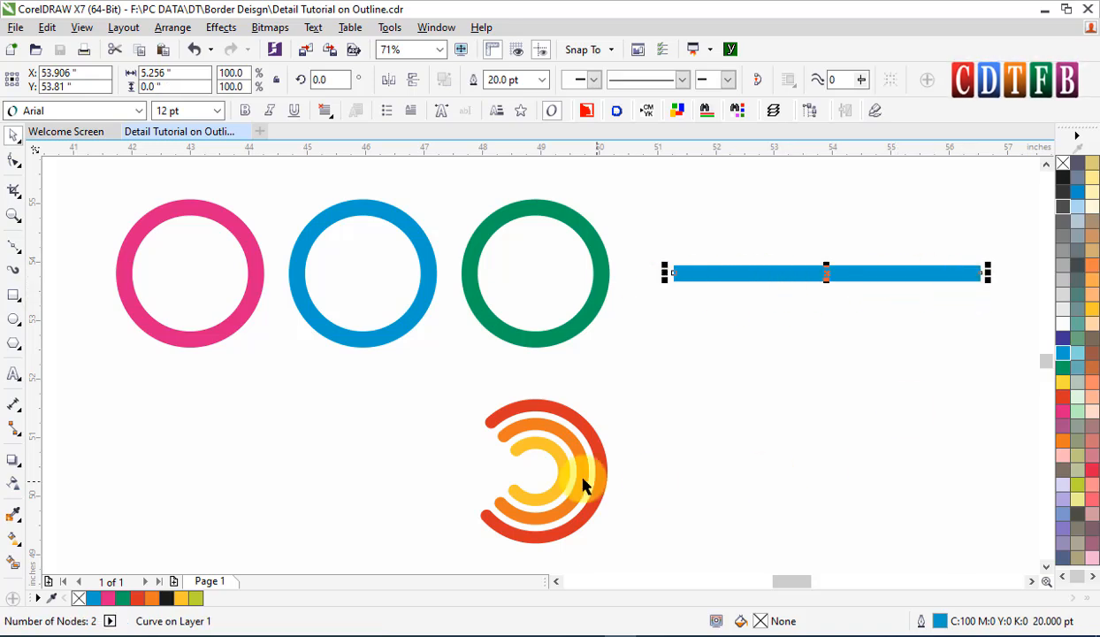
{"action": "key", "text": "F2"}
{"action": "left_click_drag", "start_coordinate": [452, 391], "coordinate": [633, 549]}
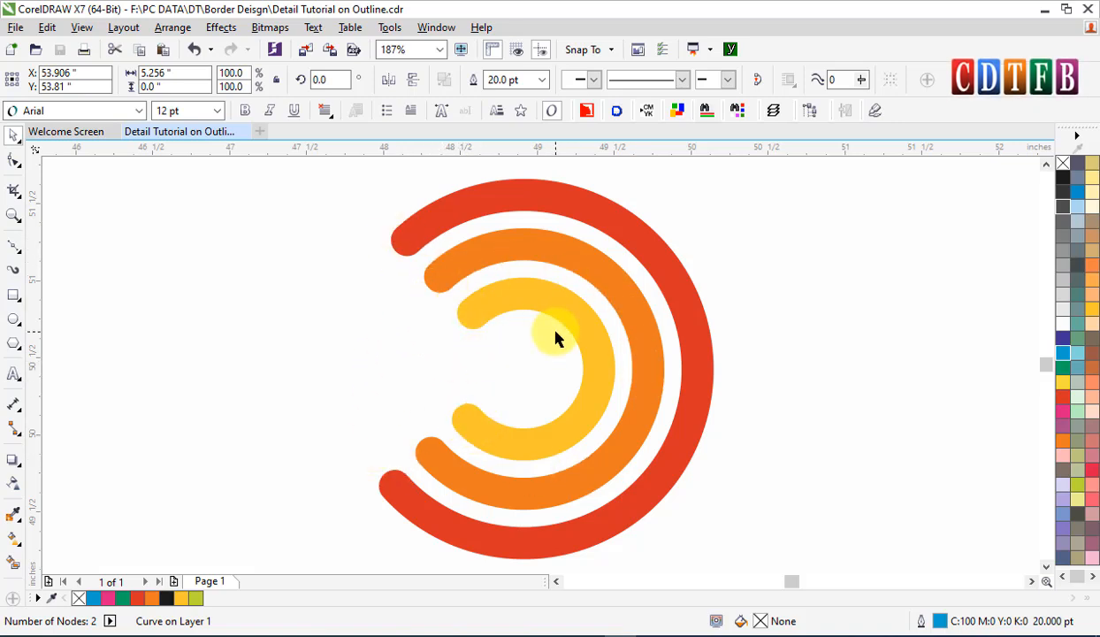
{"action": "scroll", "coordinate": [556, 337], "scroll_direction": "down", "scroll_amount": 5}
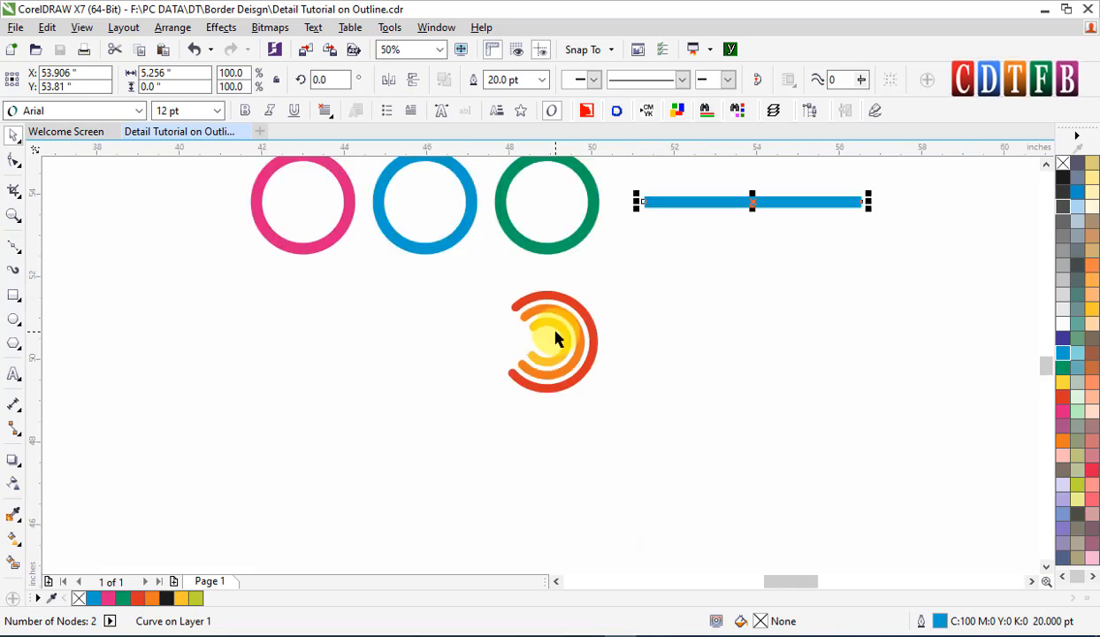
{"action": "scroll", "coordinate": [555, 337], "scroll_direction": "up", "scroll_amount": 2}
{"action": "left_click", "coordinate": [373, 375]}
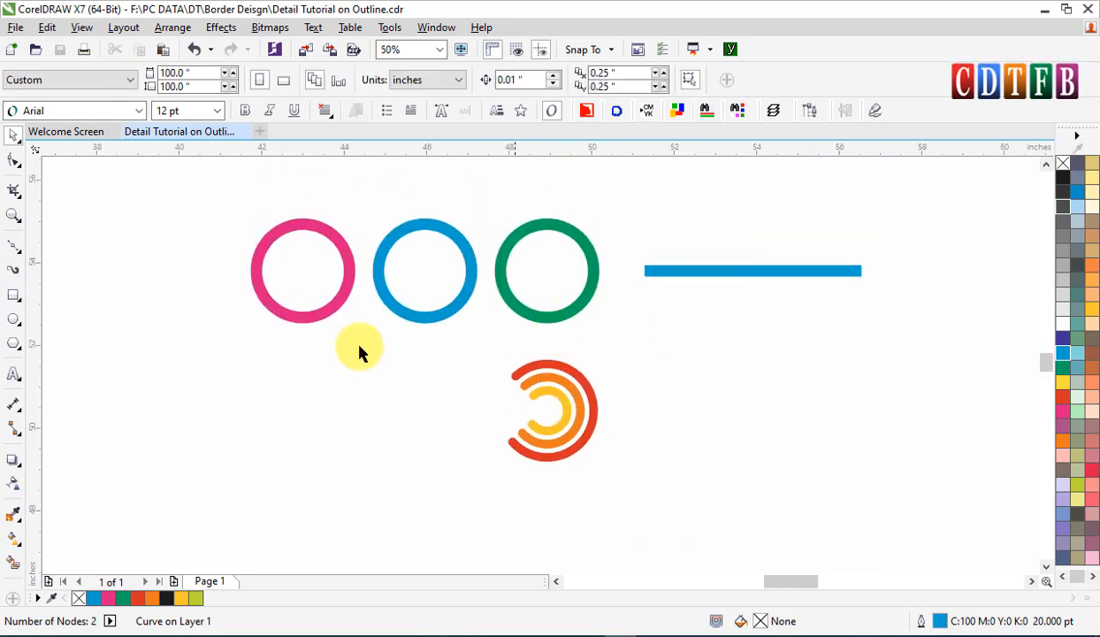
Move all the artwork to an empty area of the page and place a copy of the three circles at the original spot.
{"action": "scroll", "coordinate": [487, 365], "scroll_direction": "down", "scroll_amount": 4}
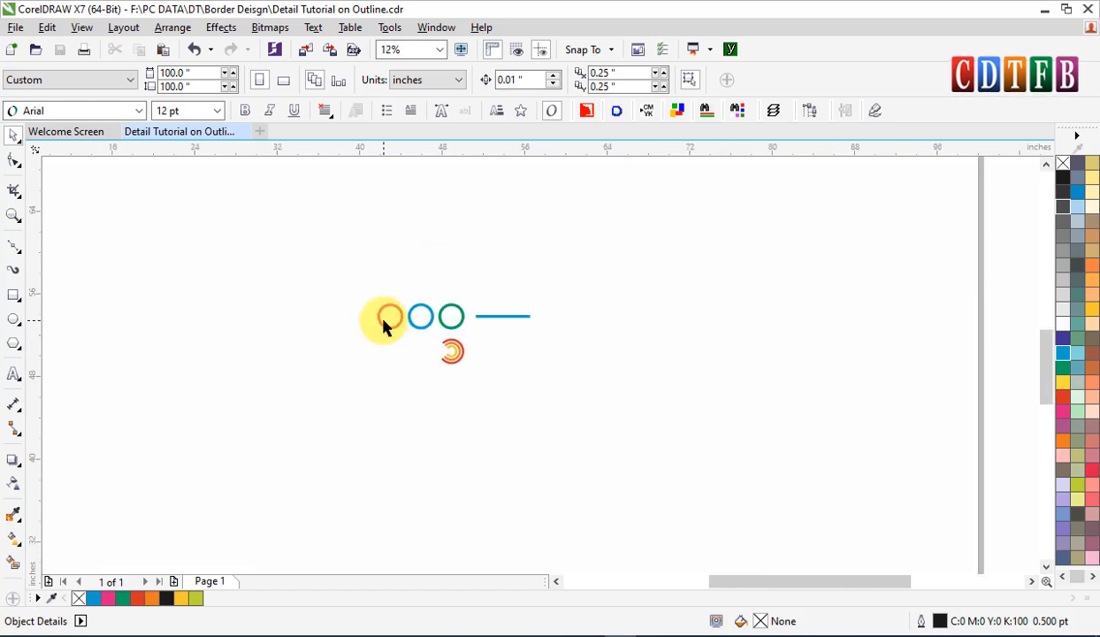
{"action": "key", "text": "ctrl+a"}
{"action": "left_click_drag", "start_coordinate": [450, 327], "coordinate": [841, 500]}
{"action": "left_click", "coordinate": [712, 426]}
{"action": "left_click_drag", "start_coordinate": [732, 443], "coordinate": [447, 332]}
{"action": "right_click", "coordinate": [447, 332]}
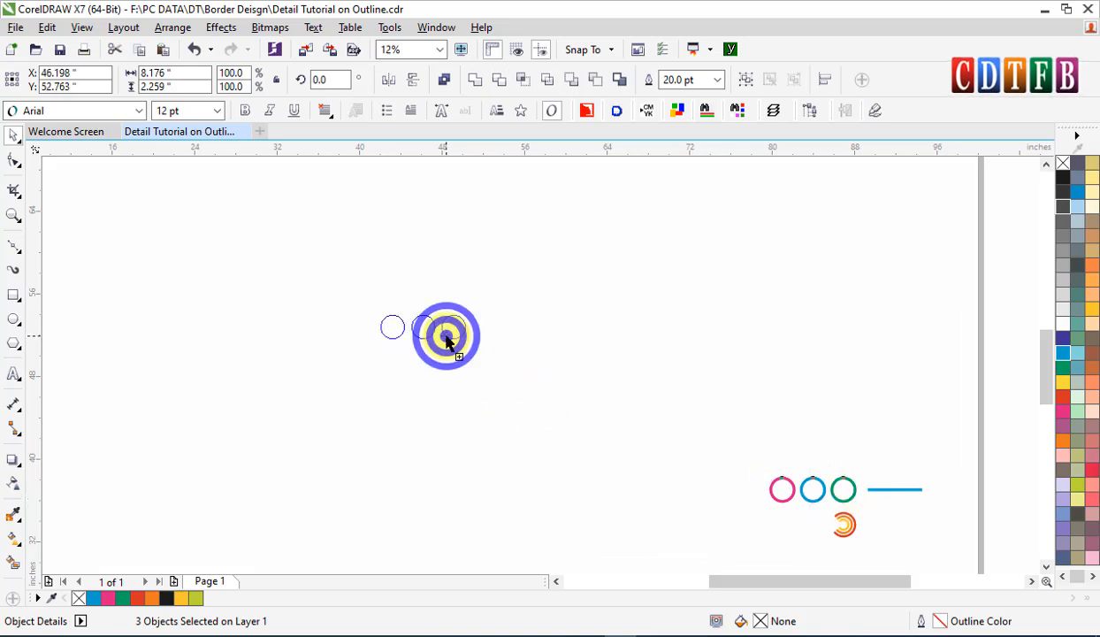
Review the shared Outline Pen settings of the three copied circles and dismiss them without changes.
{"action": "left_click_drag", "start_coordinate": [336, 294], "coordinate": [523, 373]}
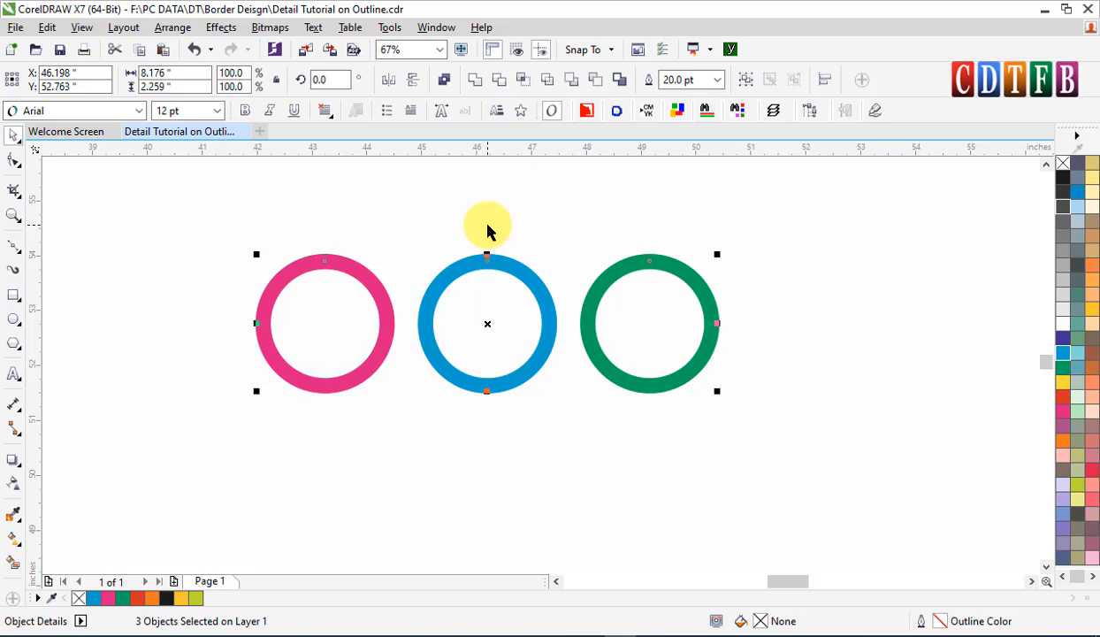
{"action": "key", "text": "F12"}
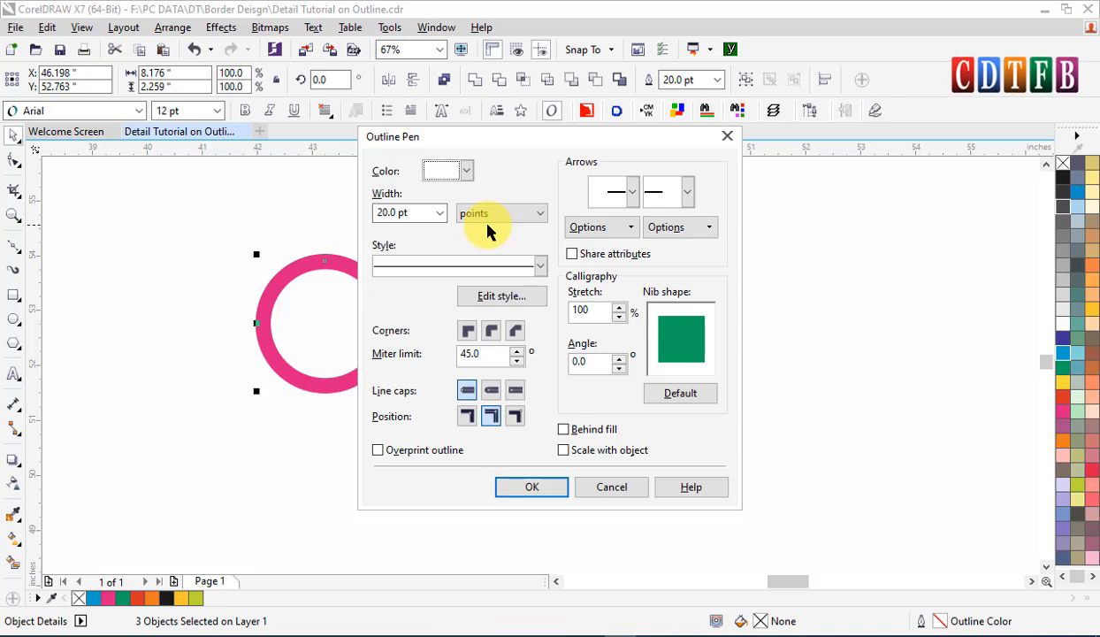
{"action": "left_click_drag", "start_coordinate": [624, 141], "coordinate": [608, 147]}
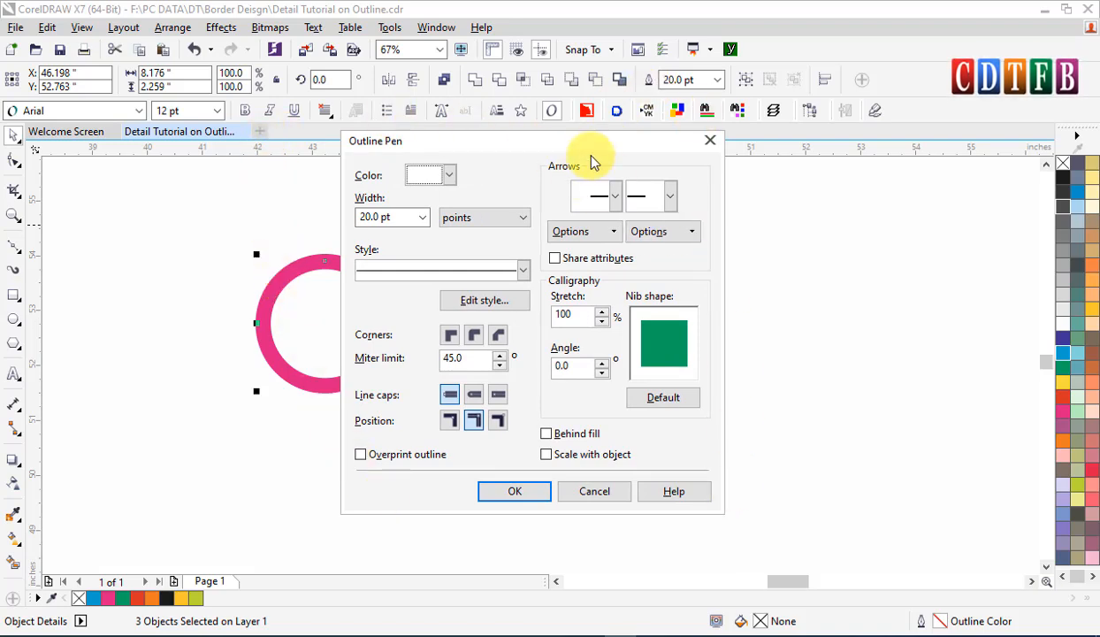
{"action": "left_click_drag", "start_coordinate": [600, 147], "coordinate": [600, 166]}
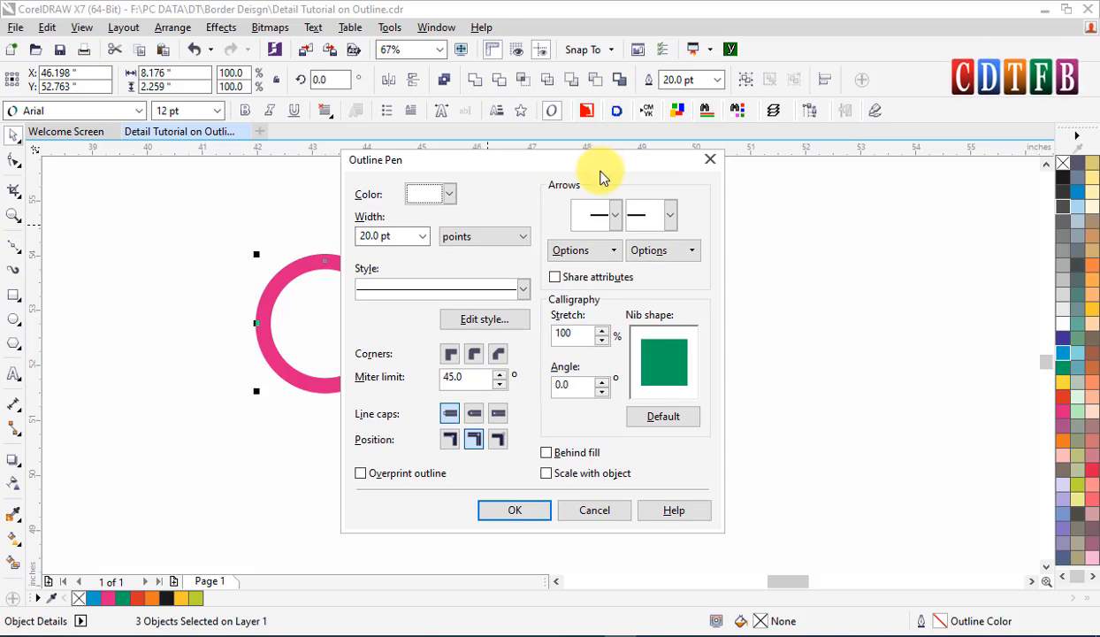
{"action": "left_click_drag", "start_coordinate": [602, 172], "coordinate": [608, 151]}
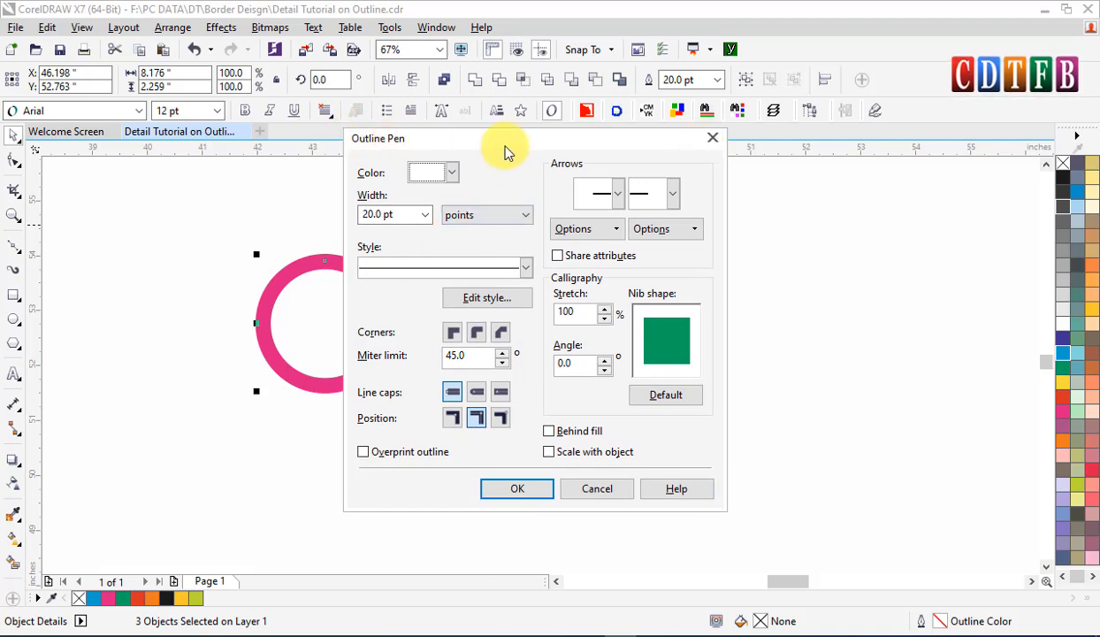
{"action": "left_click_drag", "start_coordinate": [508, 140], "coordinate": [508, 158]}
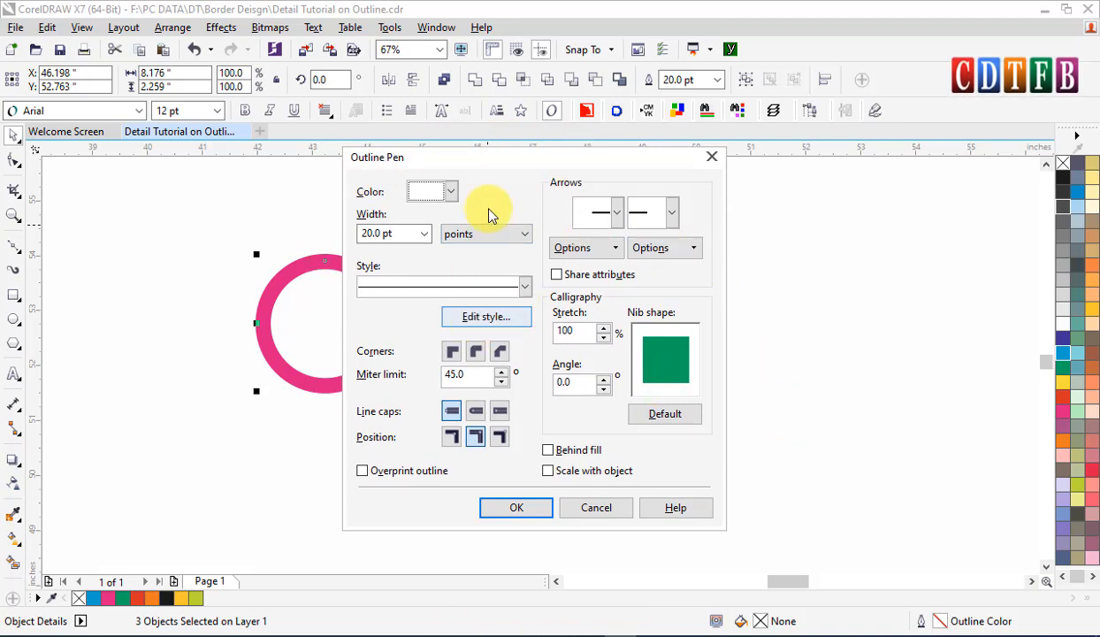
{"action": "left_click_drag", "start_coordinate": [513, 157], "coordinate": [688, 152]}
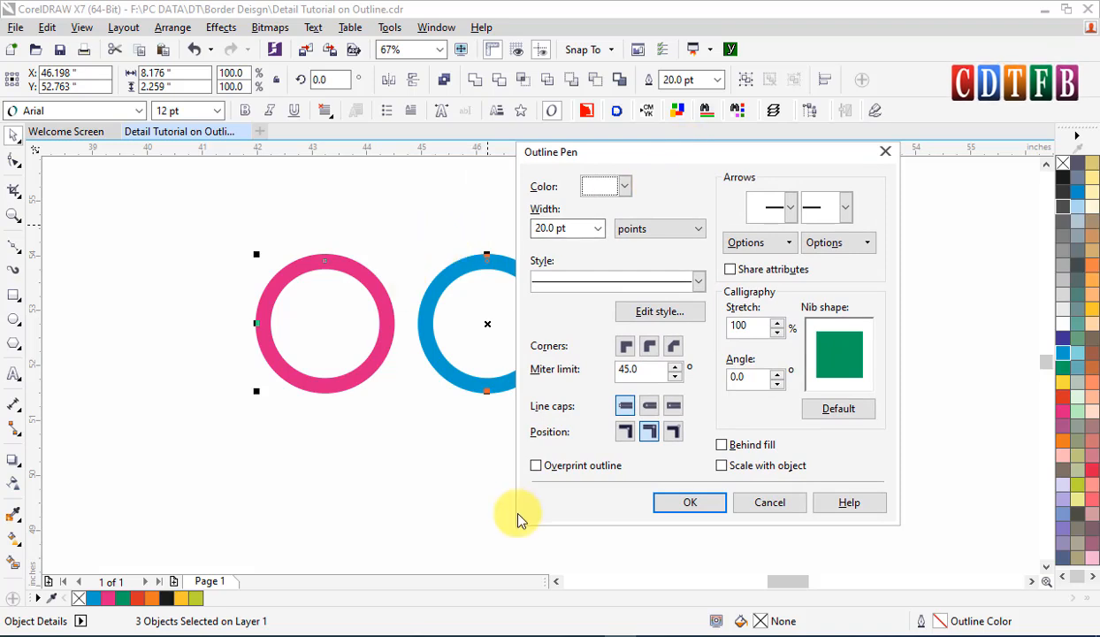
{"action": "left_click", "coordinate": [769, 503]}
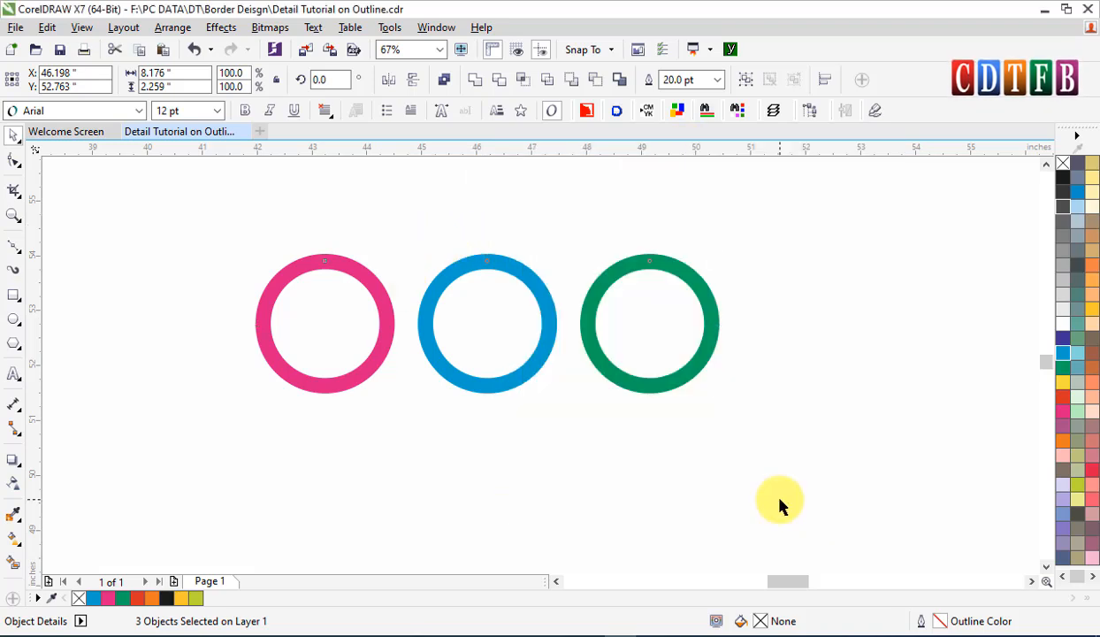
Check the copied circles individually and open the Outline Pen settings for the pink circle.
{"action": "left_click", "coordinate": [318, 355]}
{"action": "left_click", "coordinate": [325, 284]}
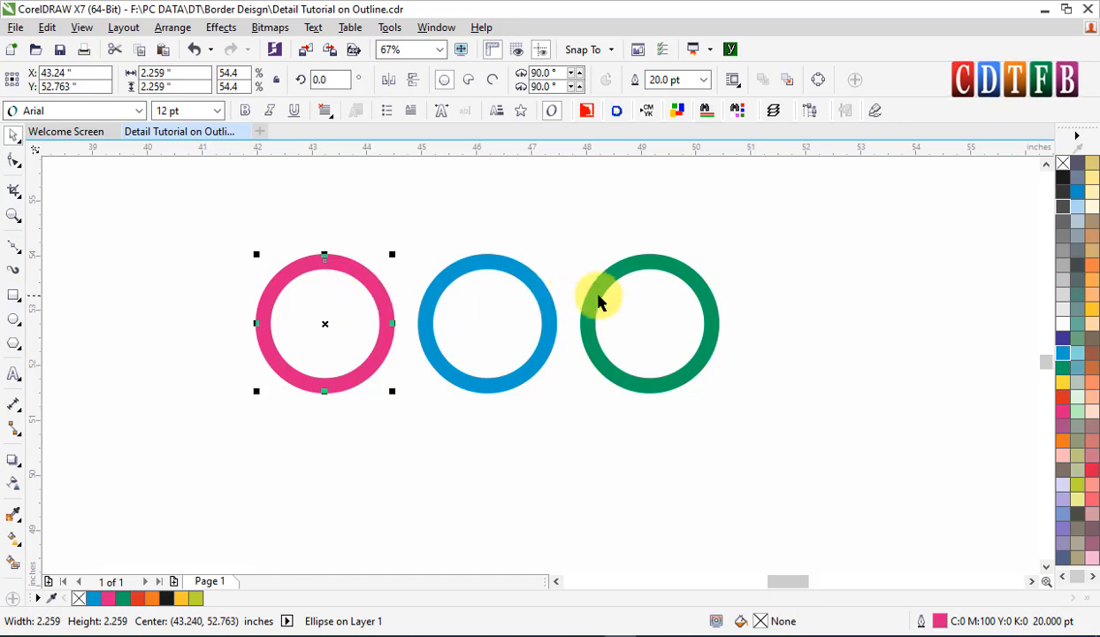
{"action": "left_click", "coordinate": [494, 292]}
{"action": "left_click", "coordinate": [670, 305]}
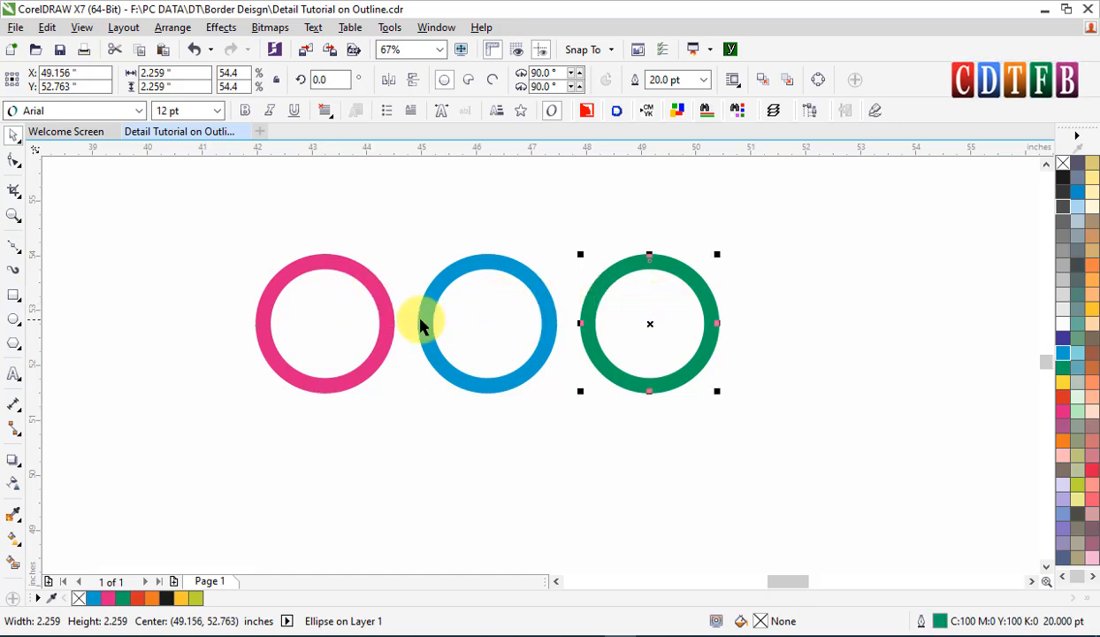
{"action": "left_click", "coordinate": [364, 321]}
{"action": "left_click", "coordinate": [369, 295]}
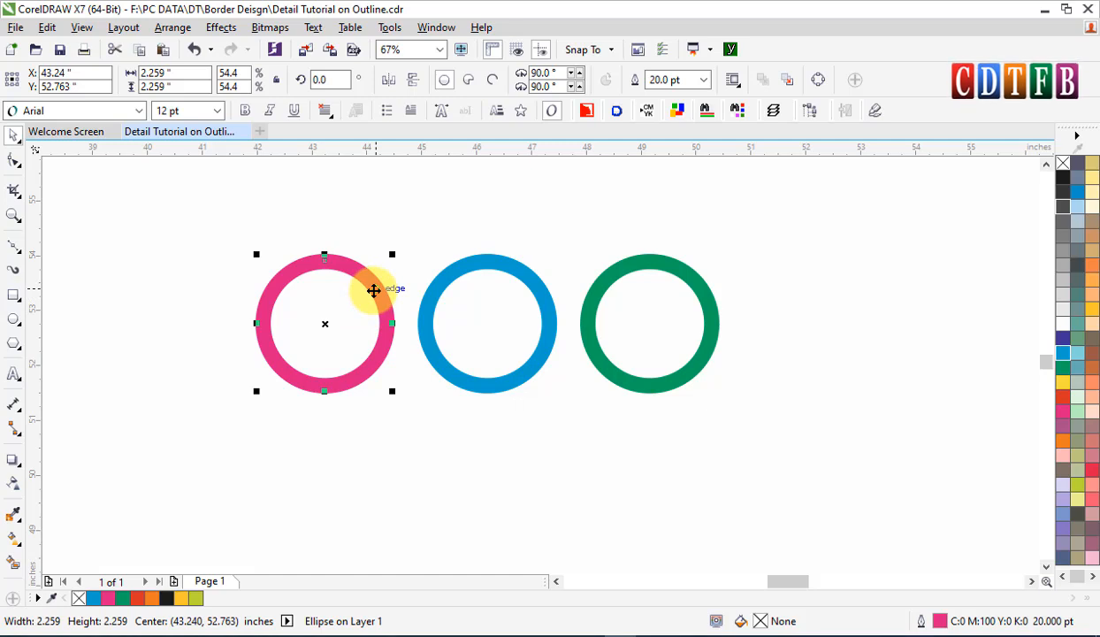
{"action": "key", "text": "F12"}
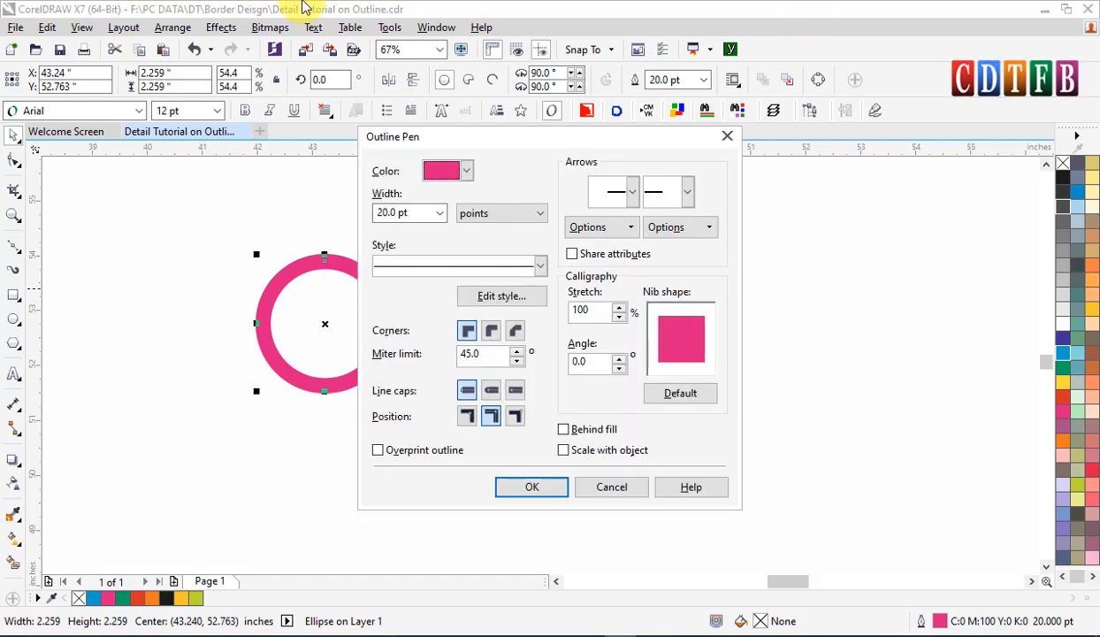
{"action": "left_click_drag", "start_coordinate": [500, 139], "coordinate": [662, 103]}
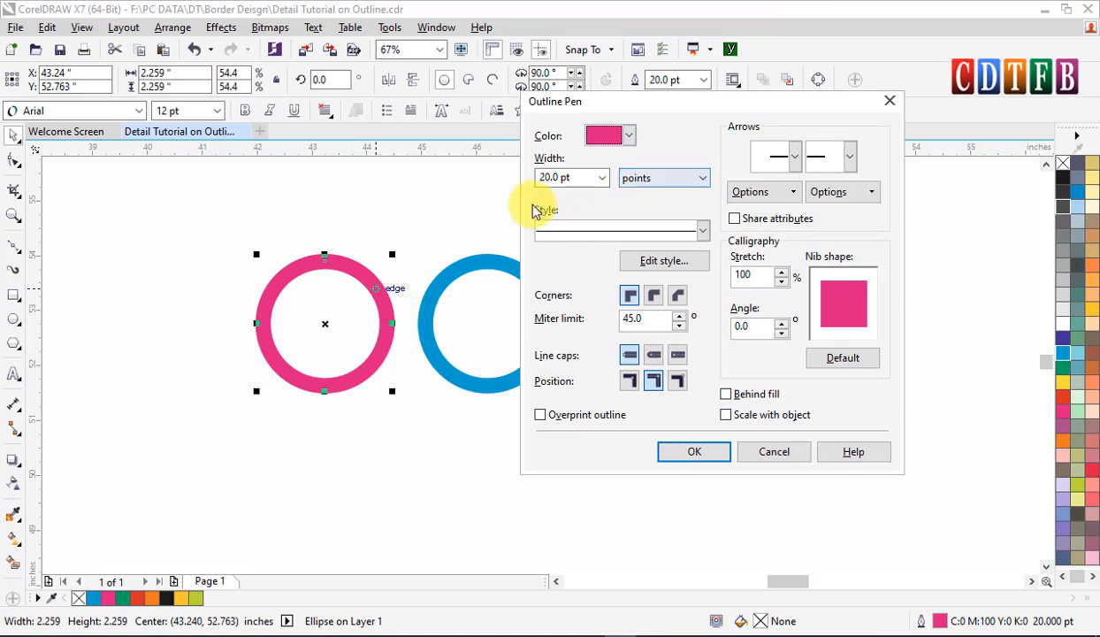
Review the outline width presets and measurement units for the pink circle, keeping points as the unit.
{"action": "left_click", "coordinate": [603, 178]}
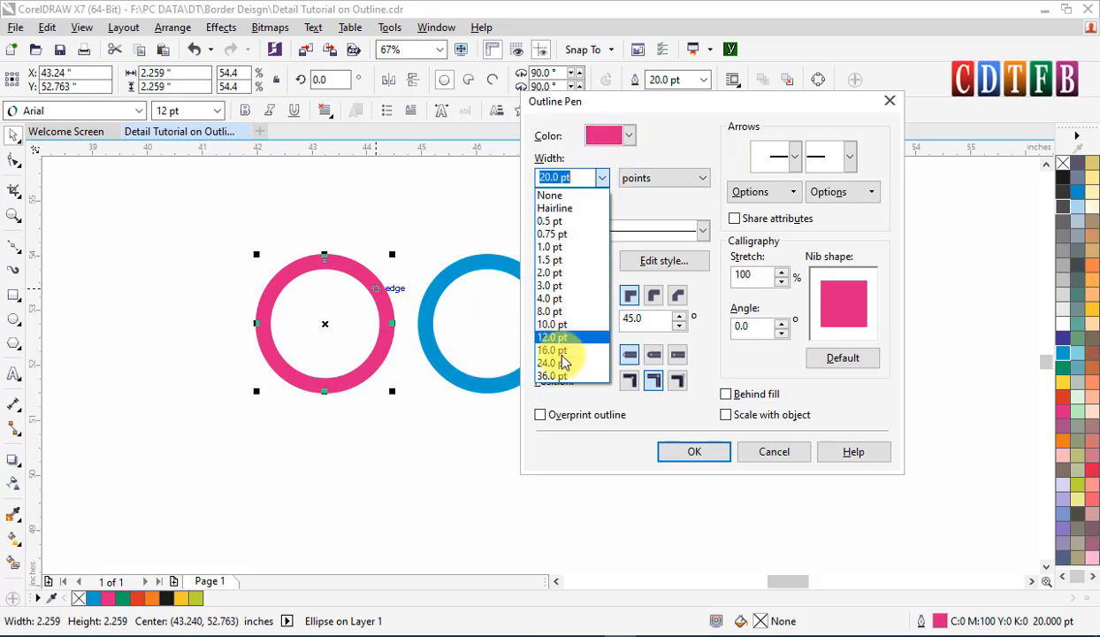
{"action": "left_click", "coordinate": [741, 150]}
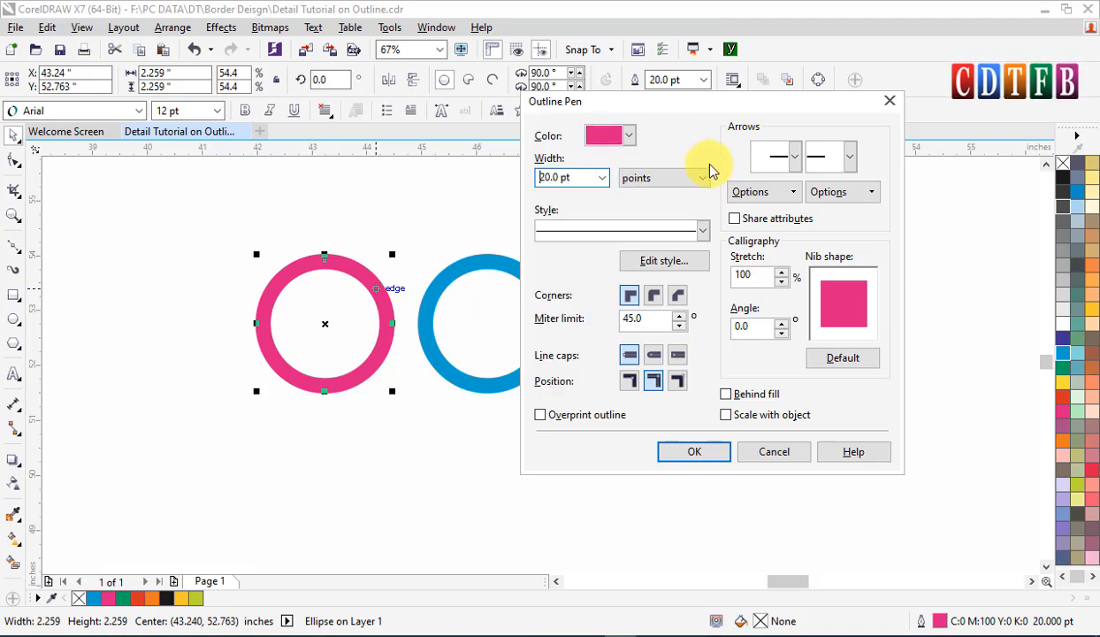
{"action": "left_click", "coordinate": [705, 173]}
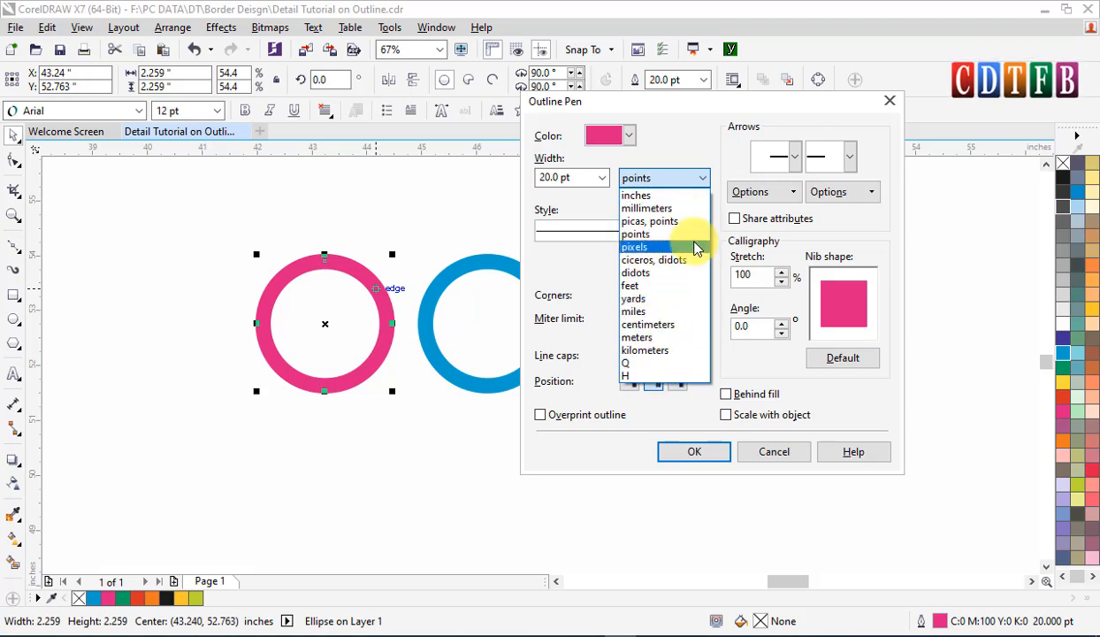
{"action": "left_click", "coordinate": [643, 235]}
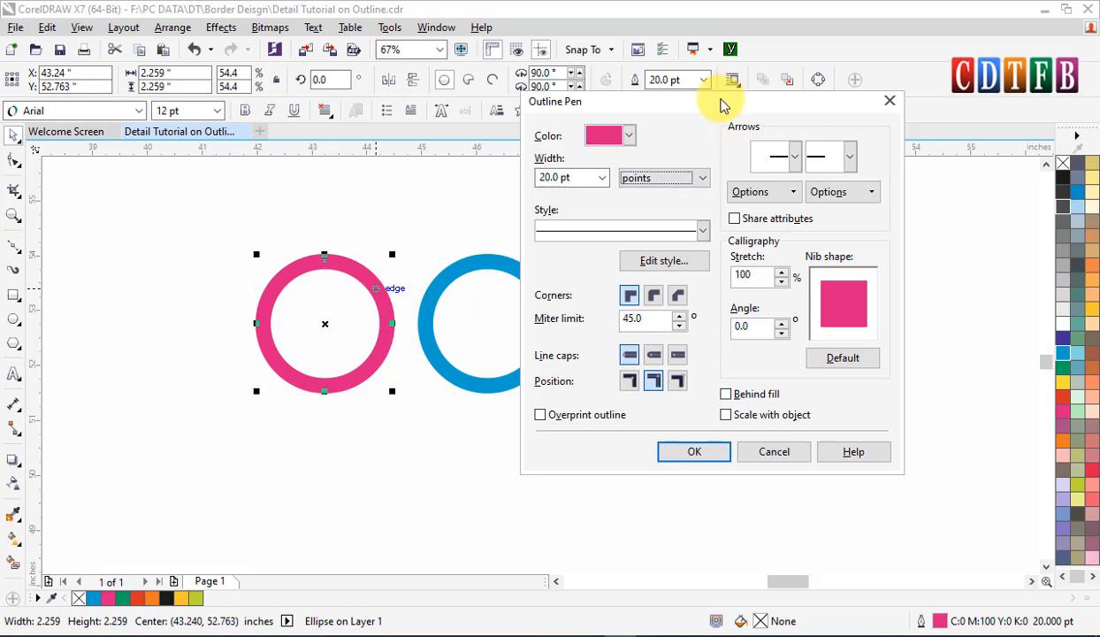
{"action": "left_click_drag", "start_coordinate": [722, 104], "coordinate": [695, 115]}
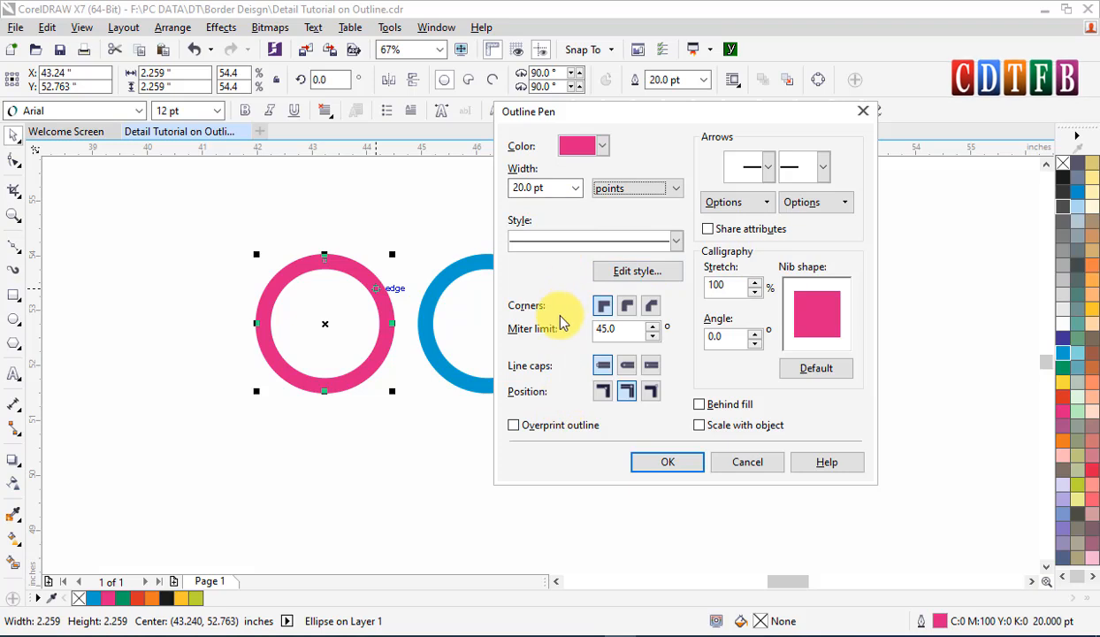
Browse the available line styles for the pink circle's outline, keeping the solid line.
{"action": "left_click", "coordinate": [681, 243]}
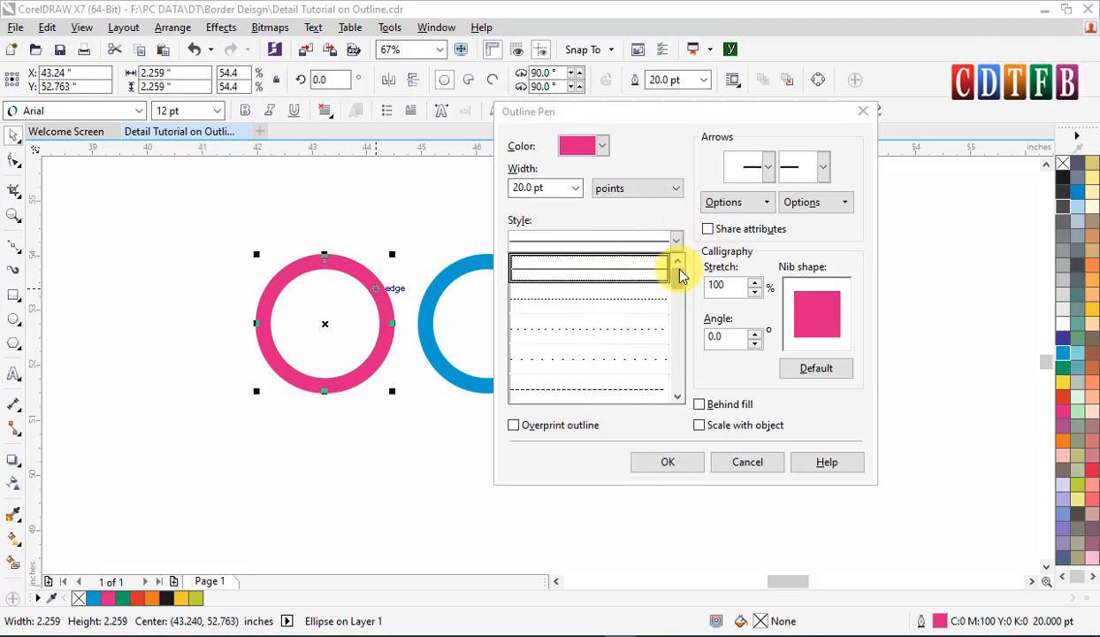
{"action": "left_click_drag", "start_coordinate": [679, 280], "coordinate": [676, 295]}
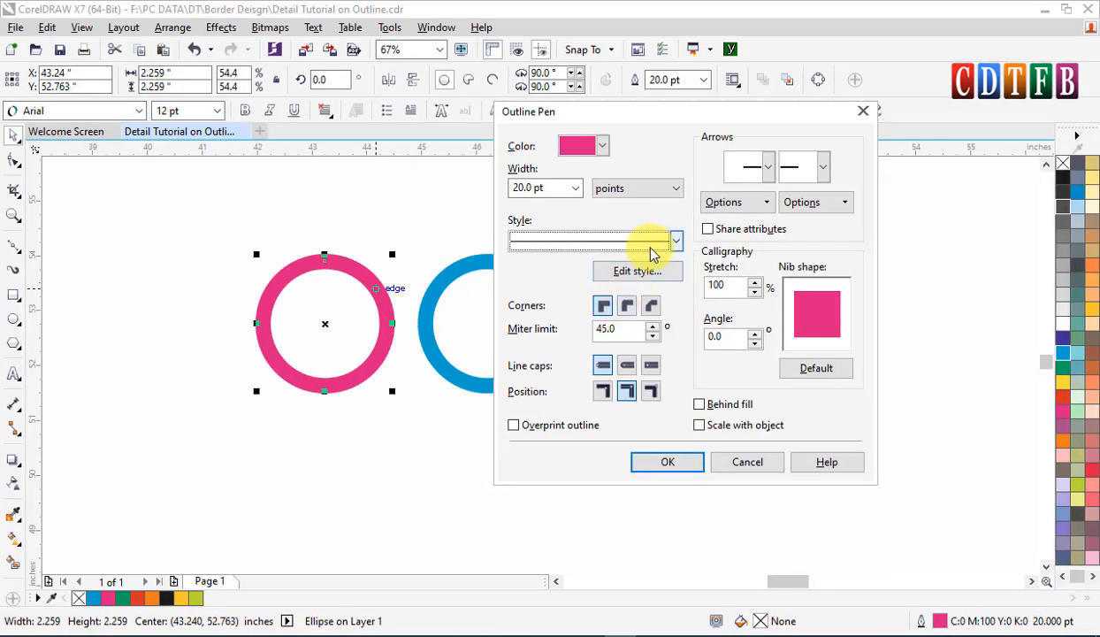
{"action": "left_click", "coordinate": [749, 174]}
{"action": "left_click_drag", "start_coordinate": [676, 280], "coordinate": [680, 228]}
{"action": "left_click", "coordinate": [660, 215]}
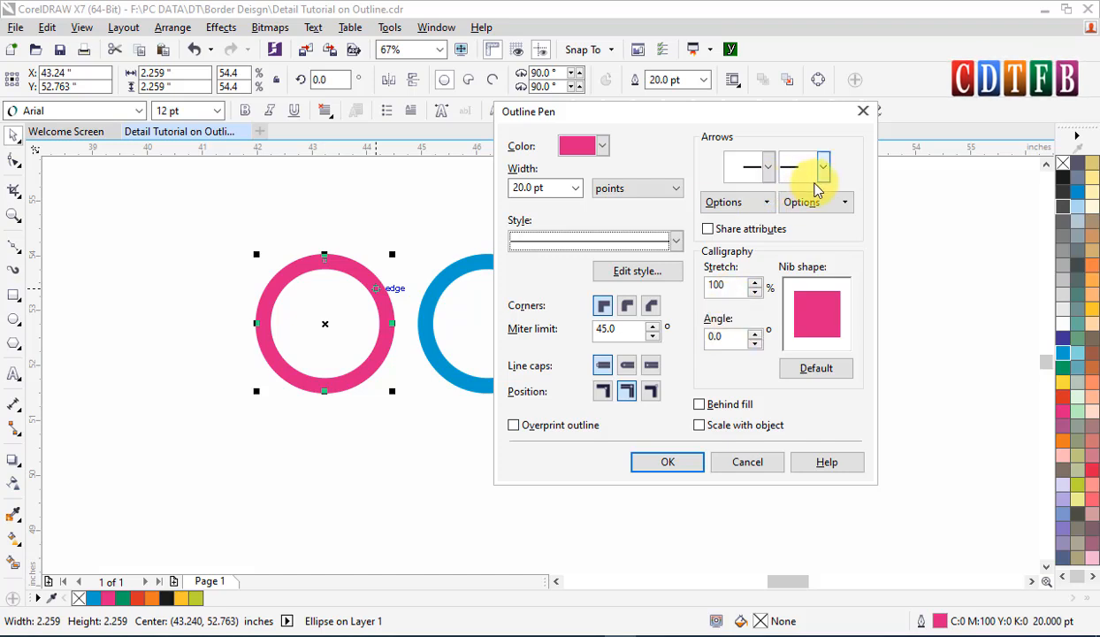
Review the start and end arrowhead styles and their options for the pink circle's outline, keeping no arrowheads.
{"action": "left_click", "coordinate": [767, 168]}
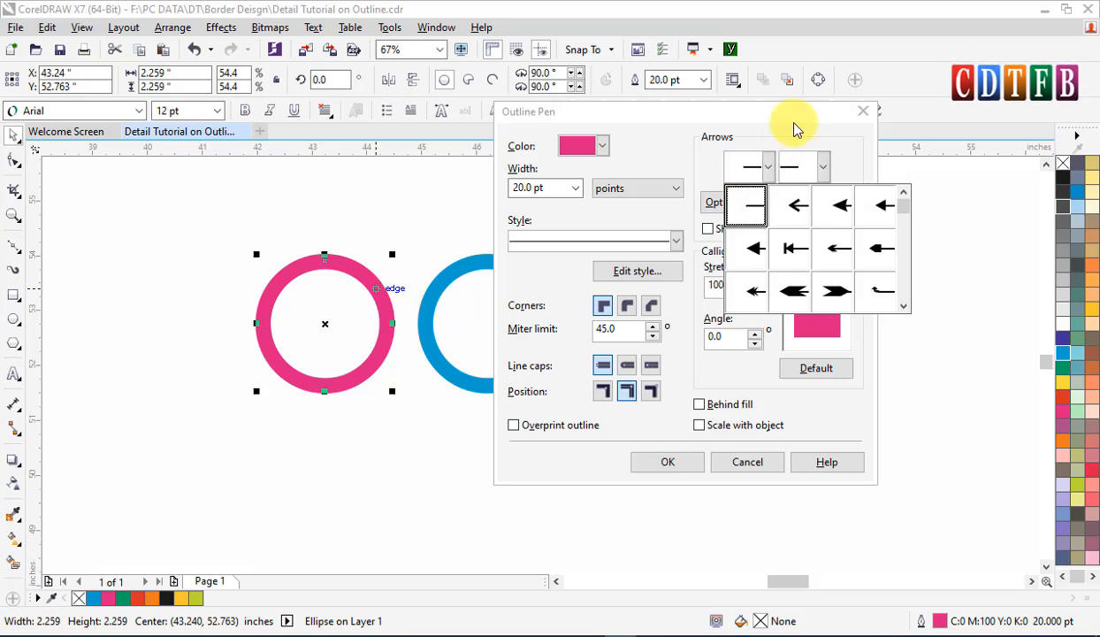
{"action": "left_click", "coordinate": [823, 167]}
{"action": "left_click", "coordinate": [823, 166]}
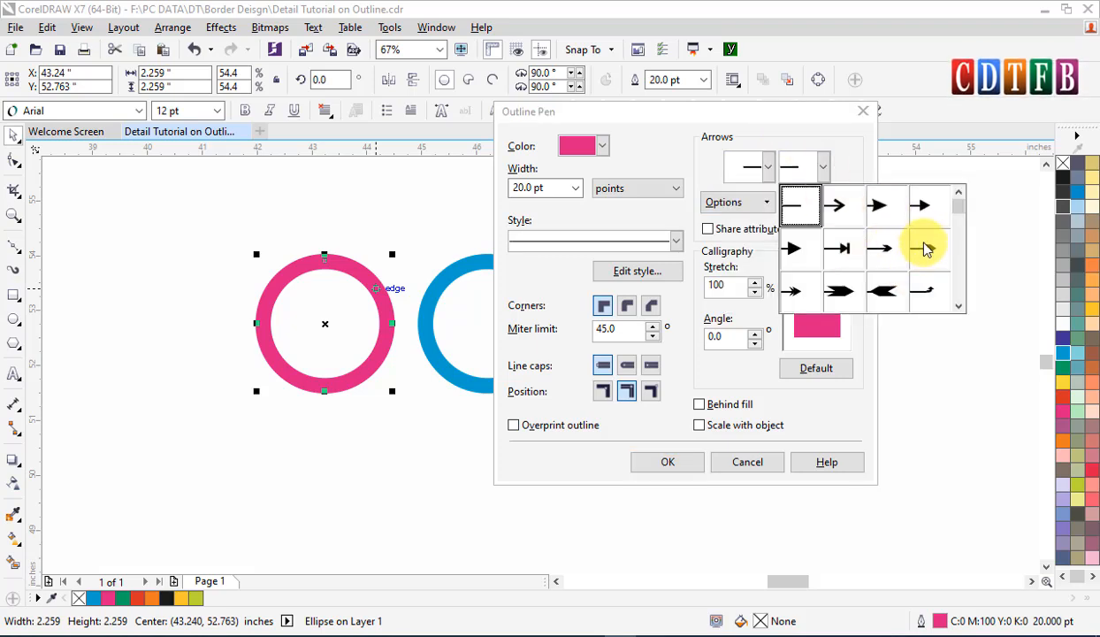
{"action": "left_click", "coordinate": [787, 129]}
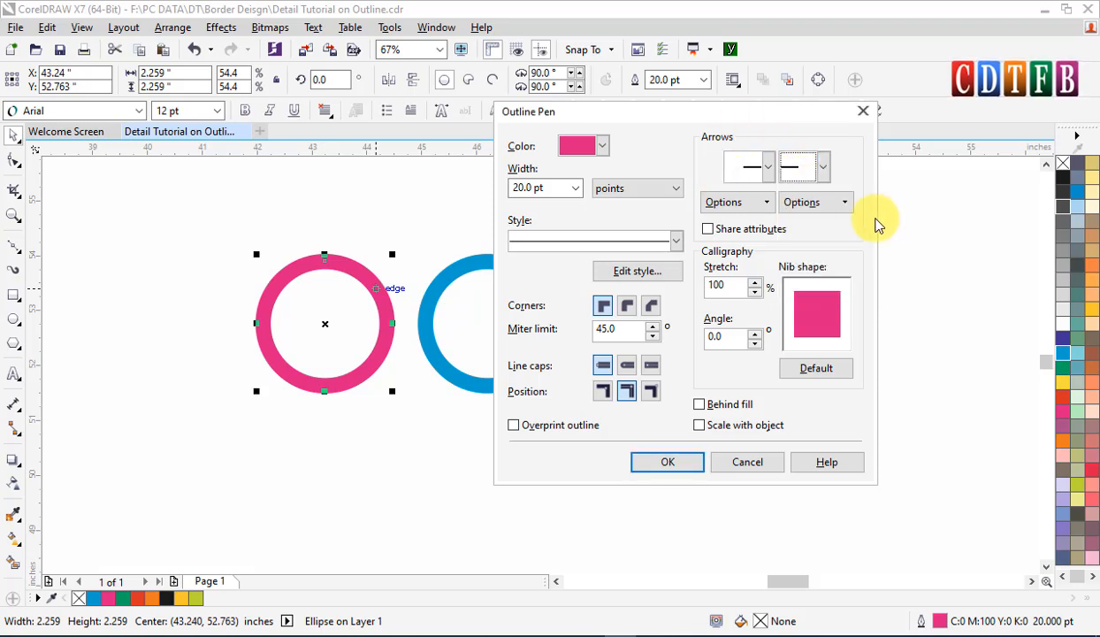
{"action": "left_click", "coordinate": [768, 203]}
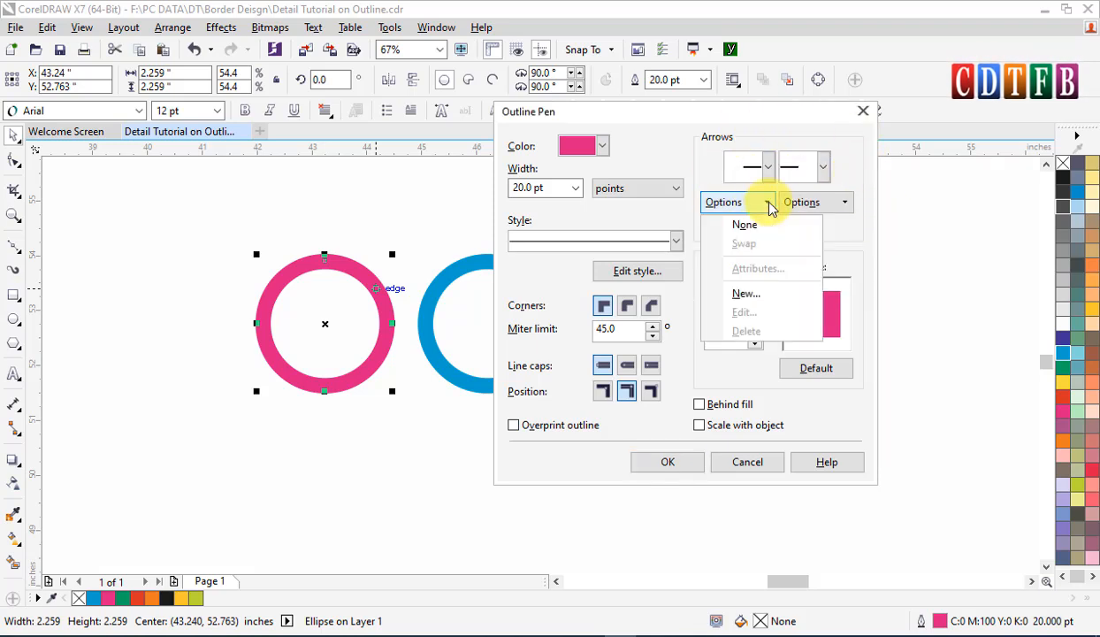
{"action": "left_click", "coordinate": [840, 204]}
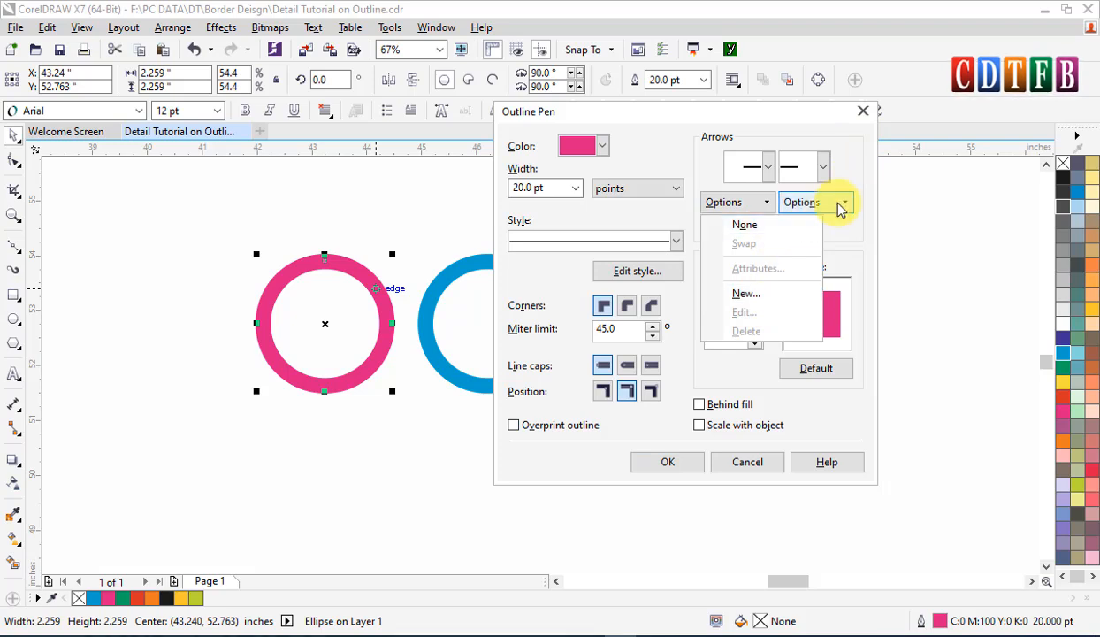
{"action": "left_click", "coordinate": [840, 203]}
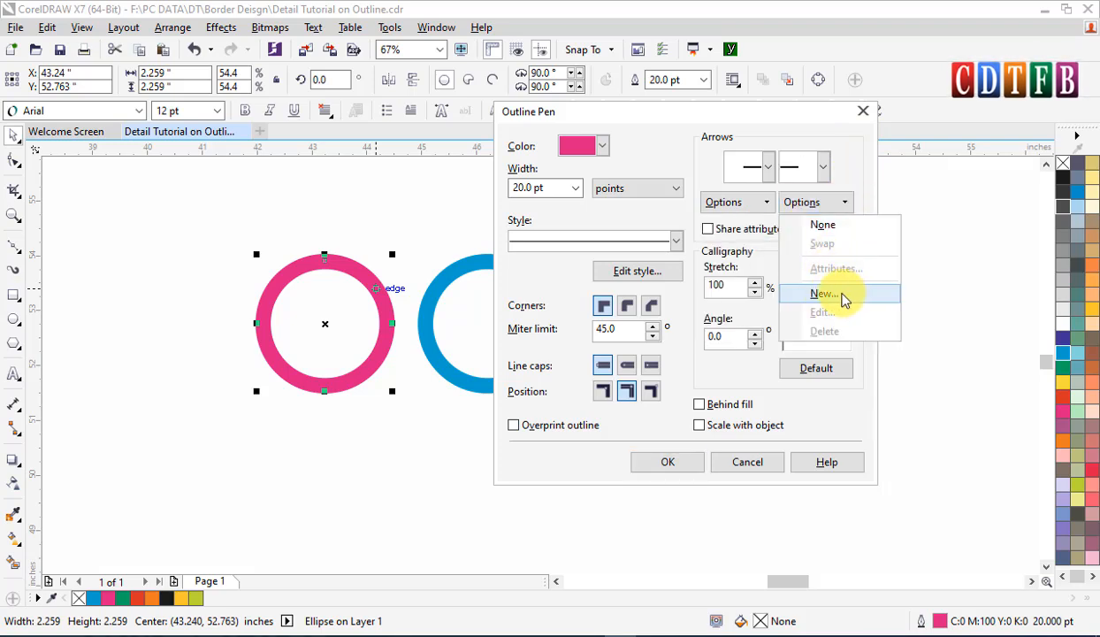
{"action": "left_click", "coordinate": [830, 166]}
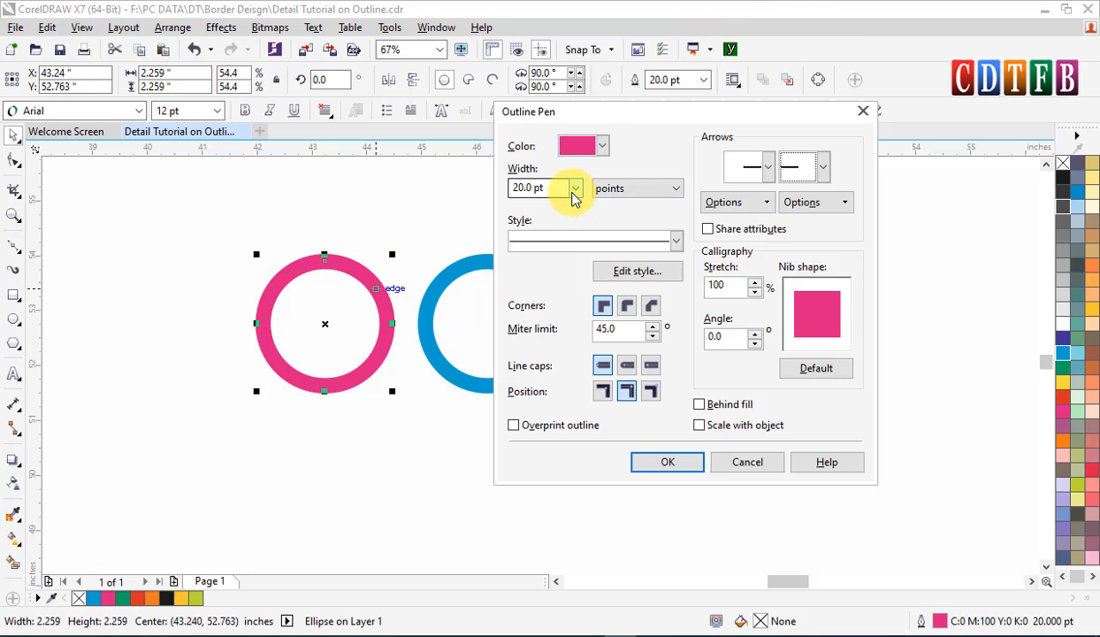
Apply the short-dash line style to the pink circle's outline and compare it with the blue circle.
{"action": "left_click", "coordinate": [675, 239]}
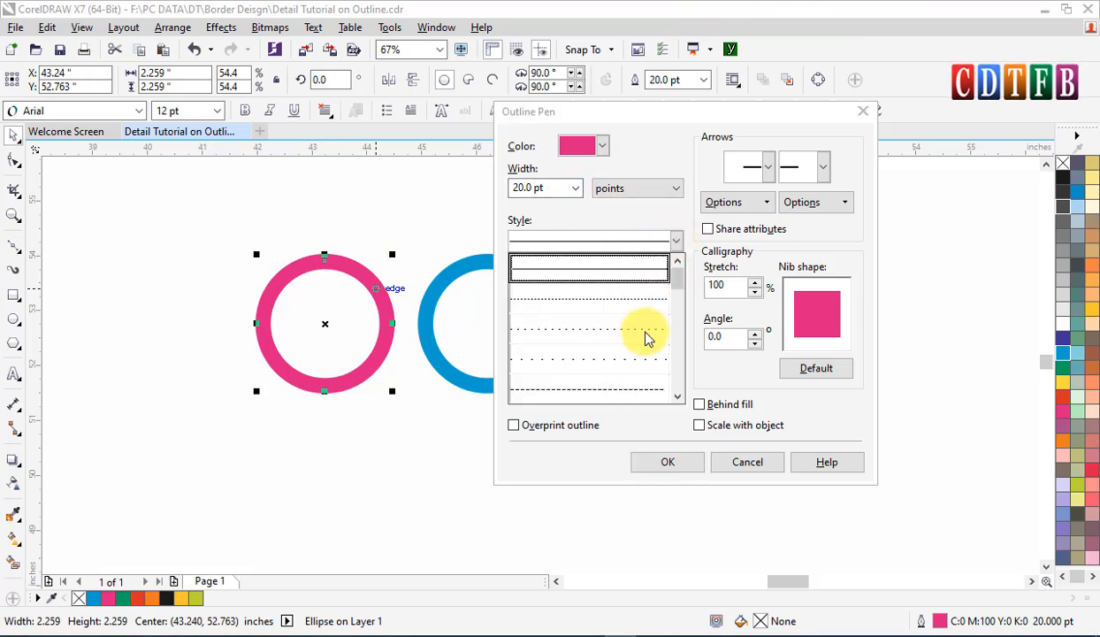
{"action": "left_click", "coordinate": [645, 385]}
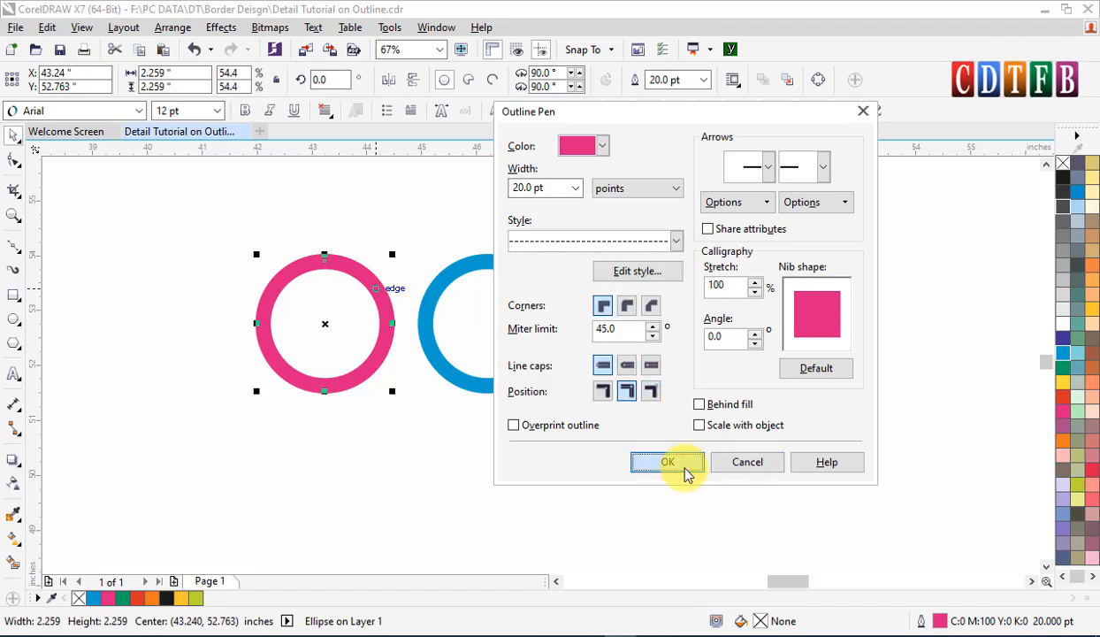
{"action": "left_click", "coordinate": [668, 462]}
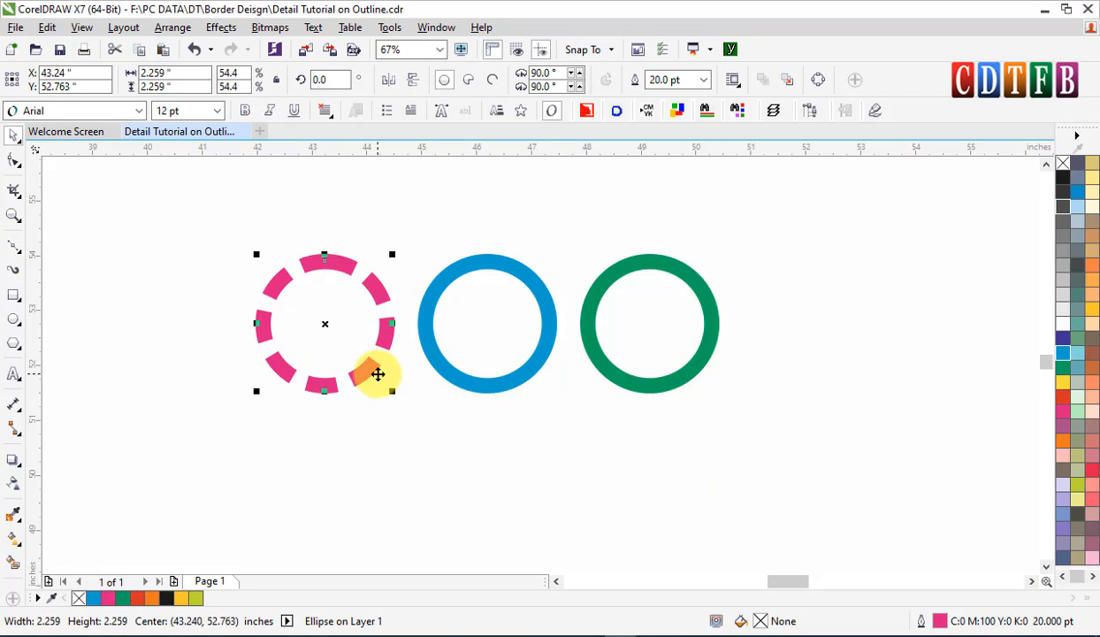
{"action": "left_click", "coordinate": [473, 265]}
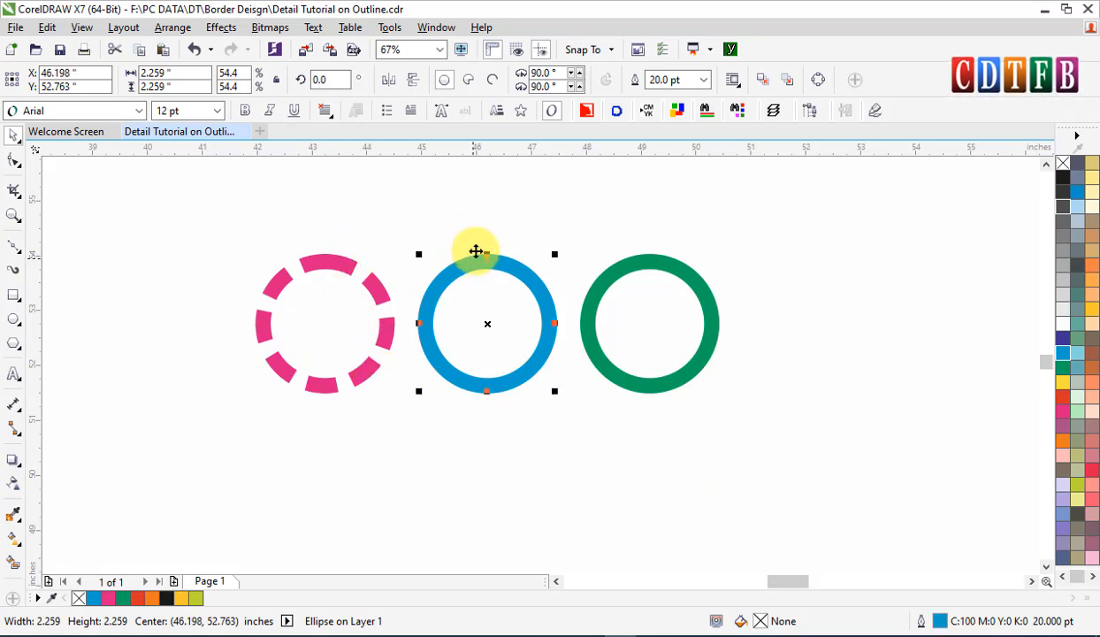
Try a long-dash line style on the pink circle's outline.
{"action": "left_click", "coordinate": [384, 303]}
{"action": "key", "text": "F12"}
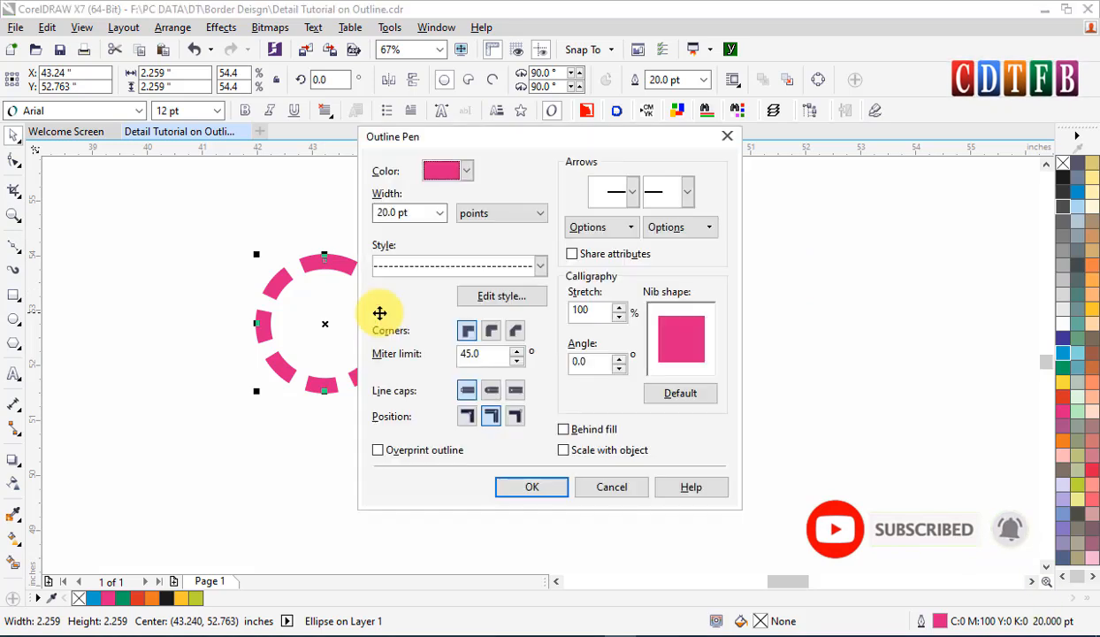
{"action": "left_click", "coordinate": [540, 267]}
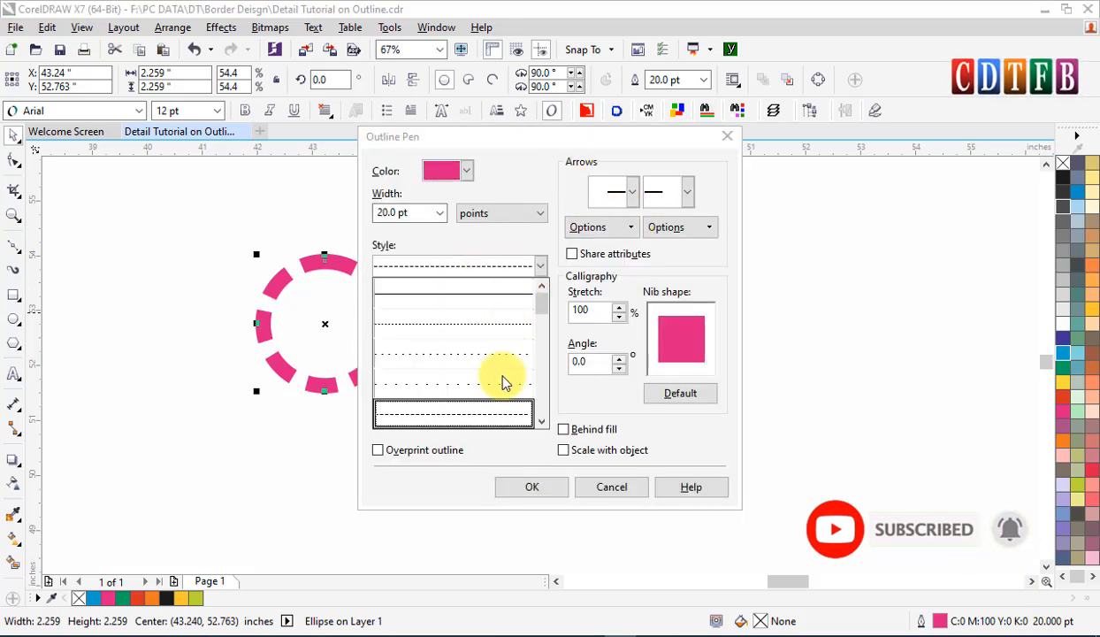
{"action": "left_click_drag", "start_coordinate": [541, 307], "coordinate": [542, 362]}
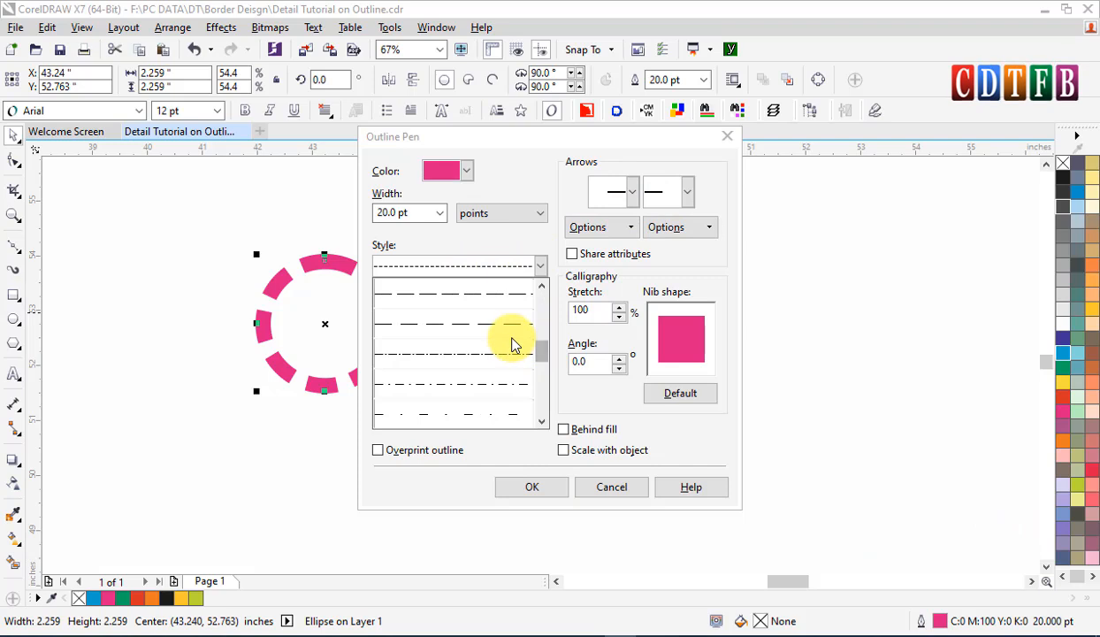
{"action": "left_click", "coordinate": [510, 341]}
{"action": "left_click", "coordinate": [531, 487]}
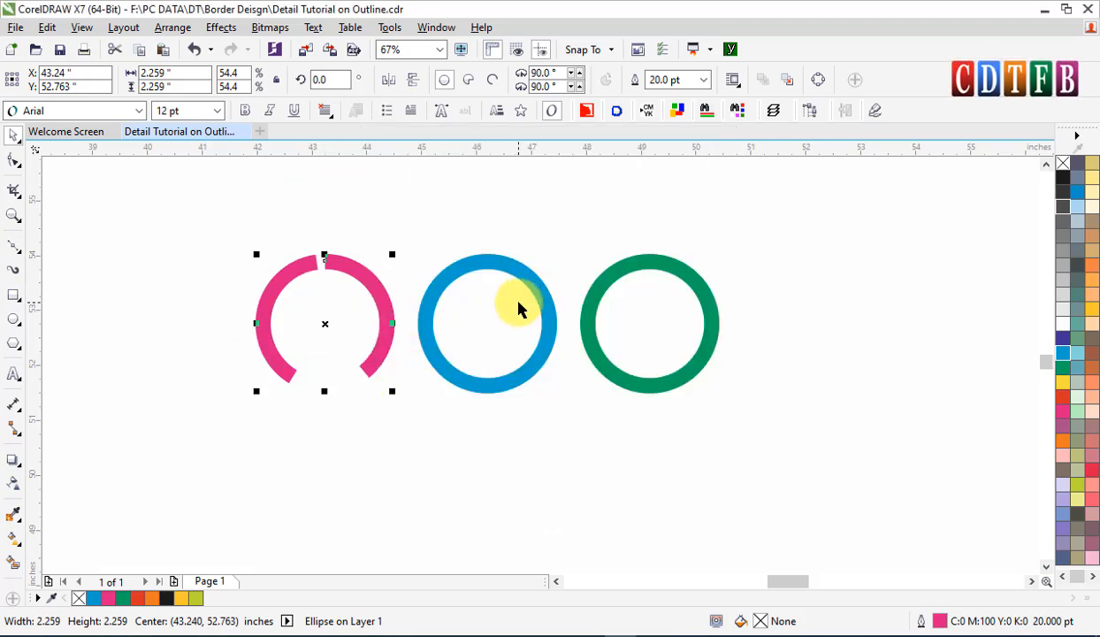
Undo both line style changes on the pink circle.
{"action": "key", "text": "ctrl+z"}
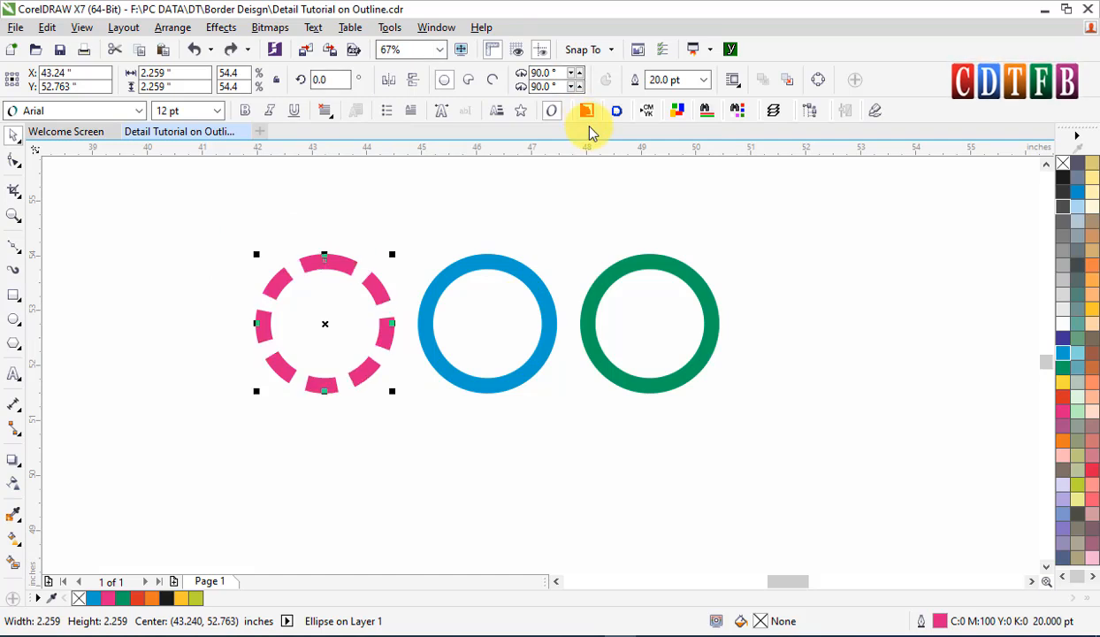
{"action": "key", "text": "ctrl+z"}
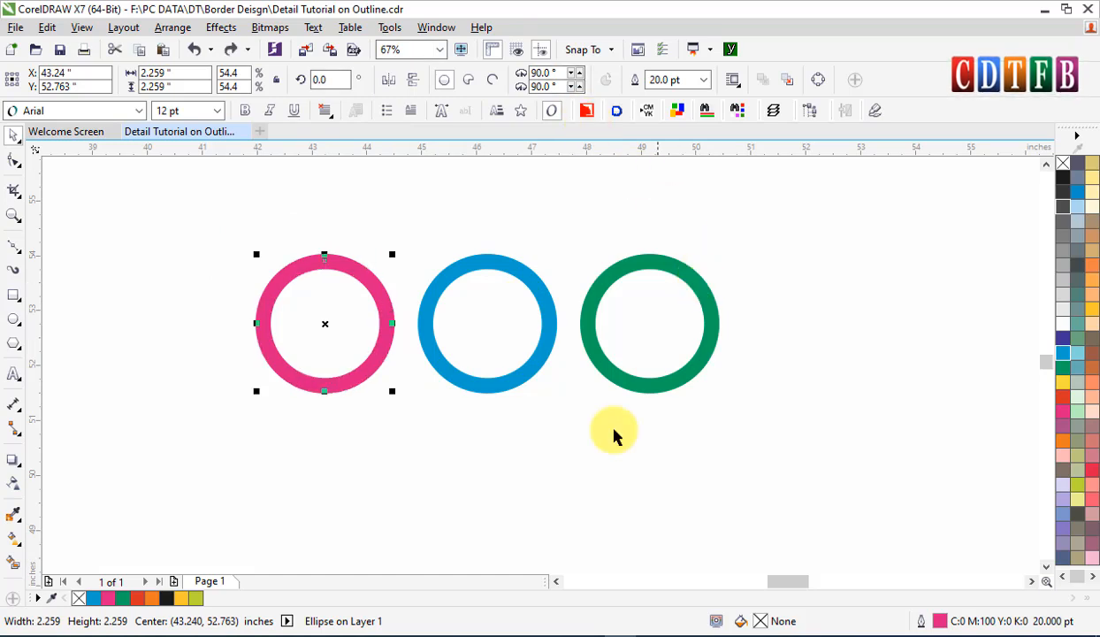
Select the pink, blue and green circles and place a copy of all three directly below them.
{"action": "left_click", "coordinate": [456, 265], "text": "shift"}
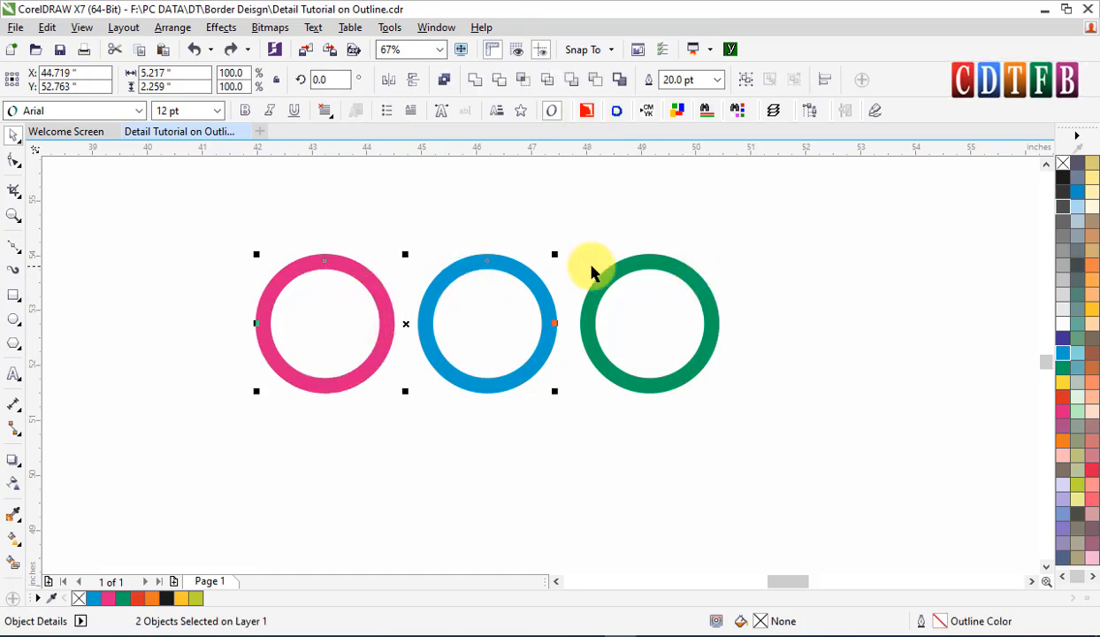
{"action": "left_click", "coordinate": [622, 268], "text": "shift"}
{"action": "left_click_drag", "start_coordinate": [624, 270], "coordinate": [625, 345]}
{"action": "right_click", "coordinate": [626, 345]}
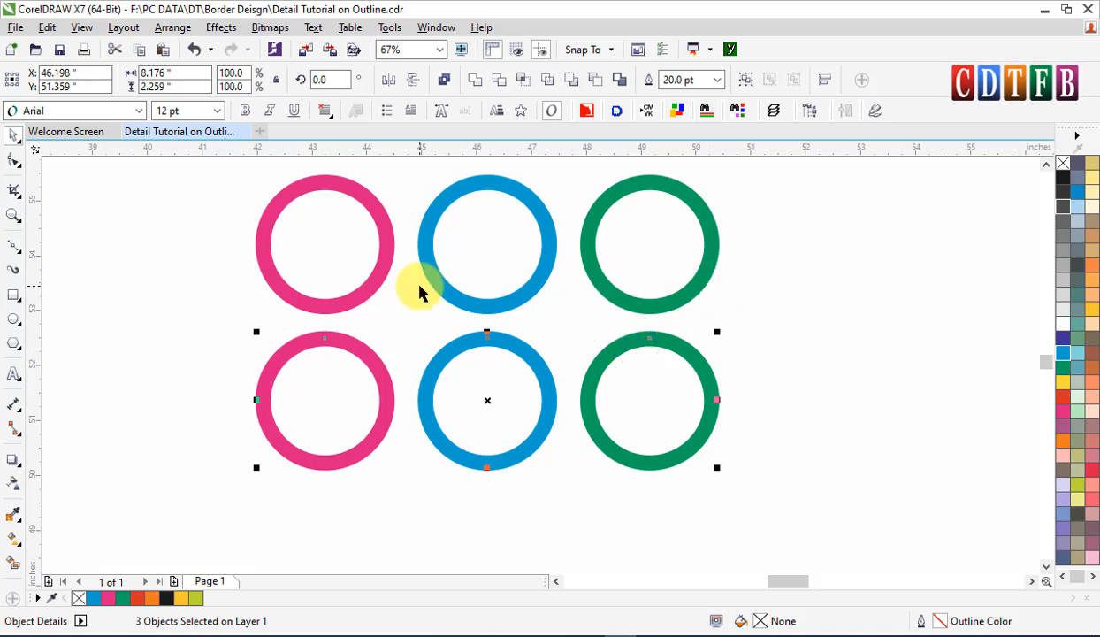
{"action": "left_click", "coordinate": [741, 303]}
Fill the three copied circles in the lower row with yellow.
{"action": "left_click", "coordinate": [350, 375]}
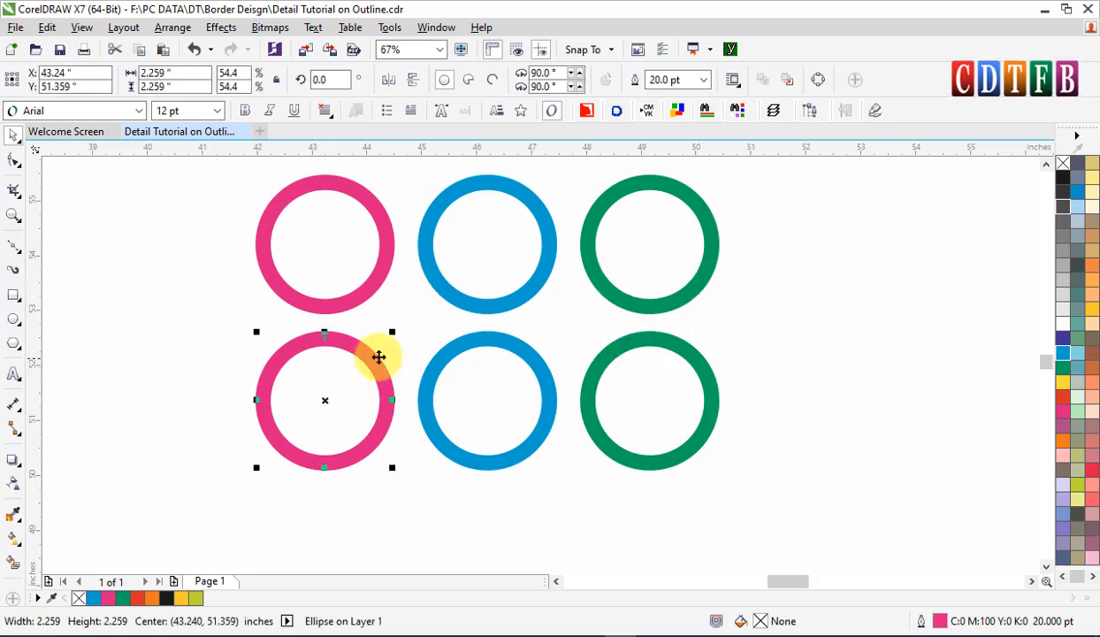
{"action": "left_click_drag", "start_coordinate": [212, 550], "coordinate": [906, 285]}
{"action": "left_click", "coordinate": [1064, 387]}
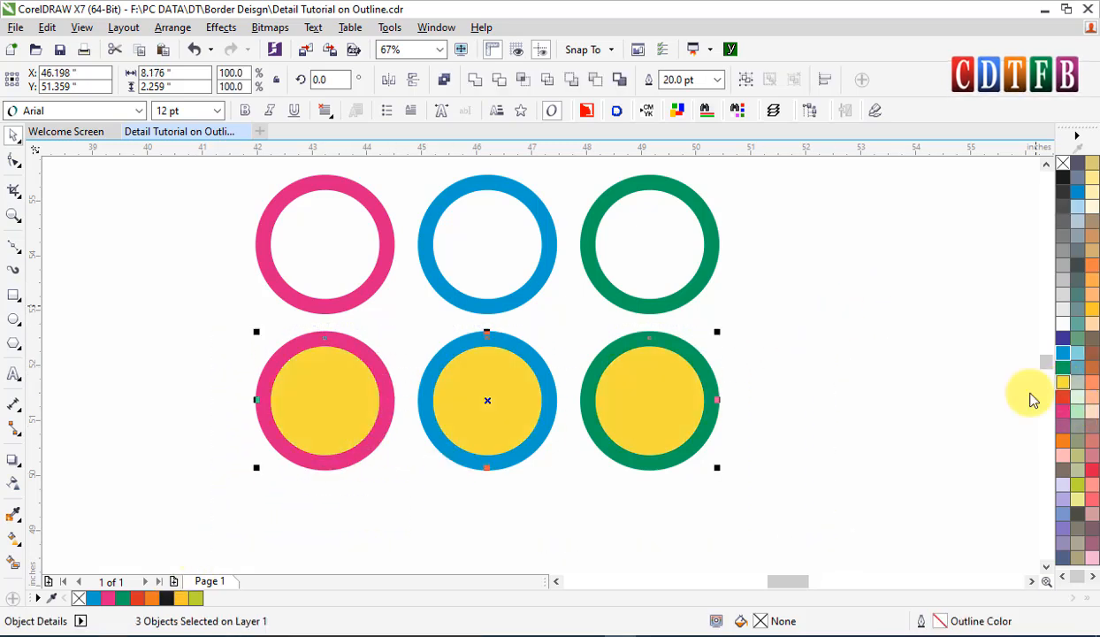
{"action": "left_click", "coordinate": [735, 457]}
Set the outline position of the yellow-filled pink circle to outside.
{"action": "left_click", "coordinate": [352, 390]}
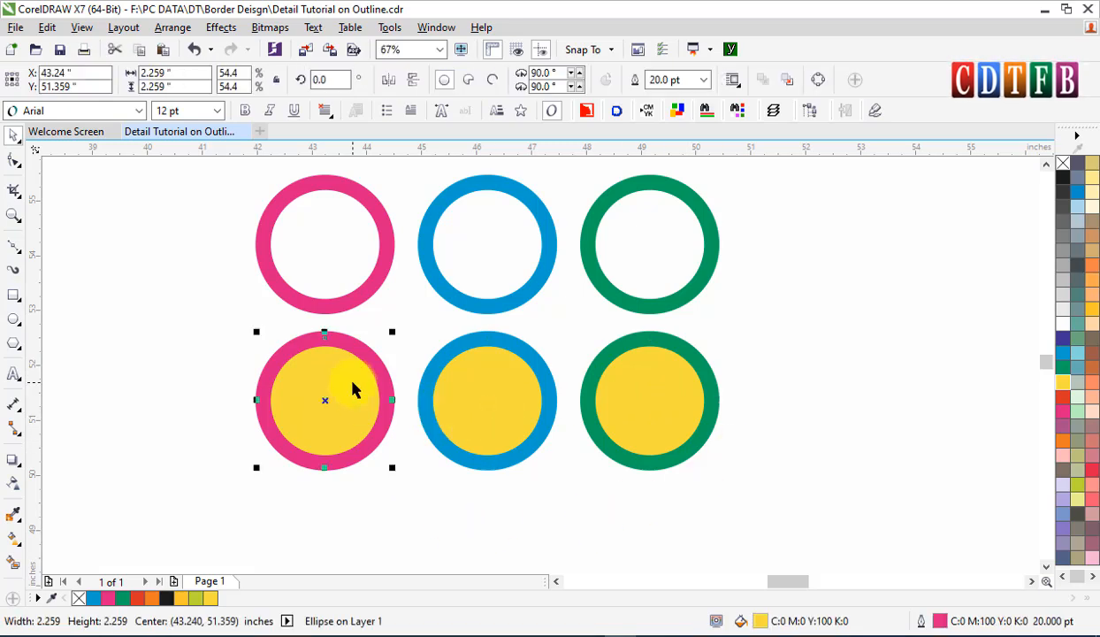
{"action": "key", "text": "F12"}
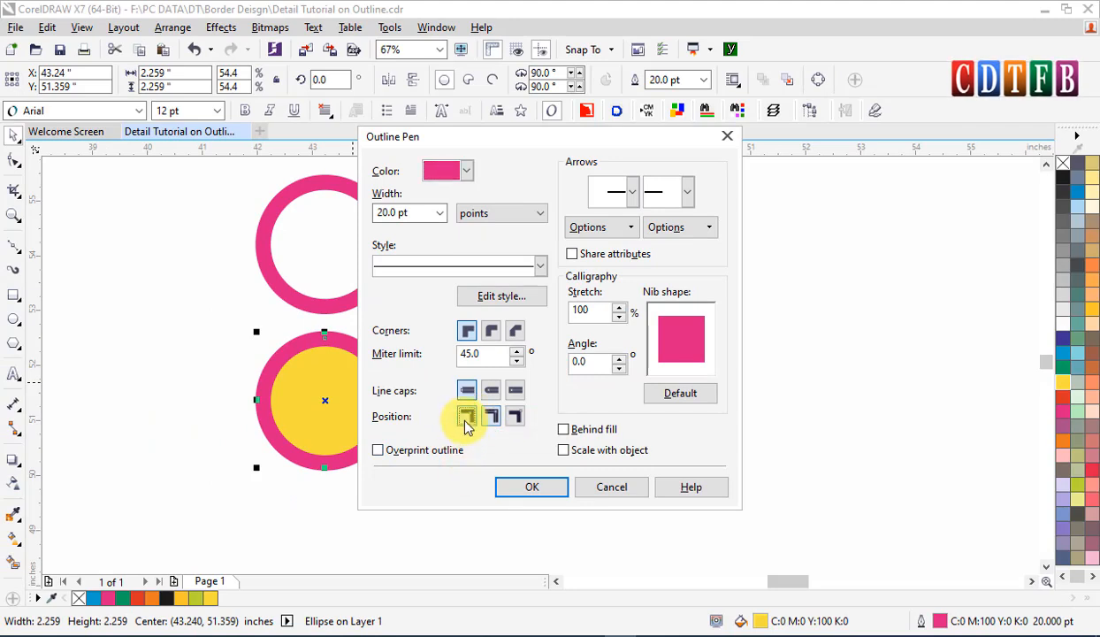
{"action": "left_click", "coordinate": [466, 416]}
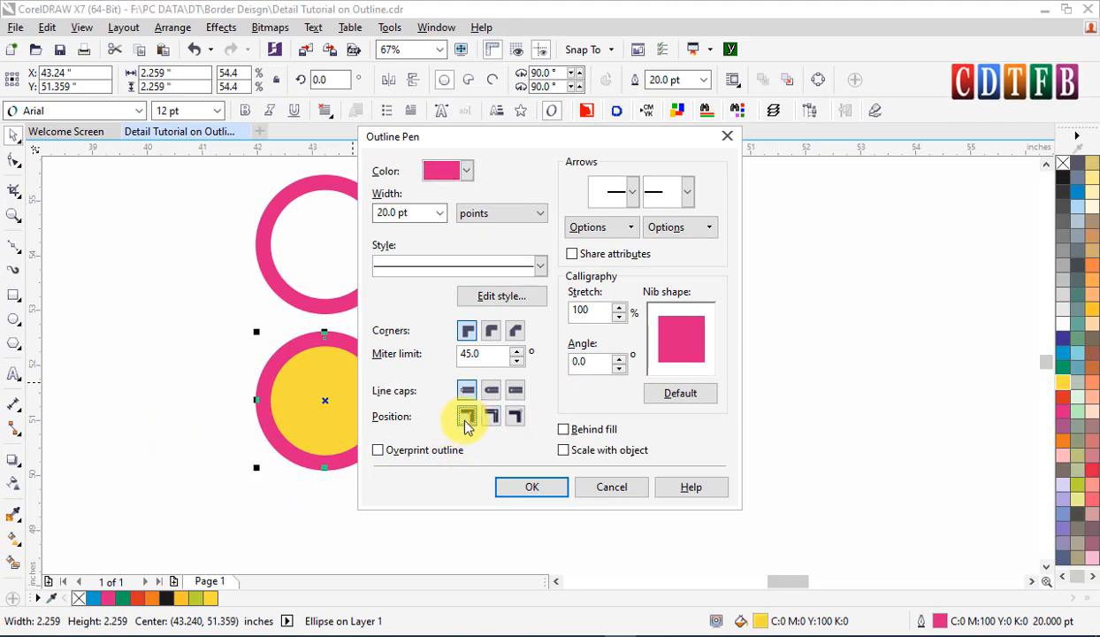
{"action": "left_click", "coordinate": [529, 486]}
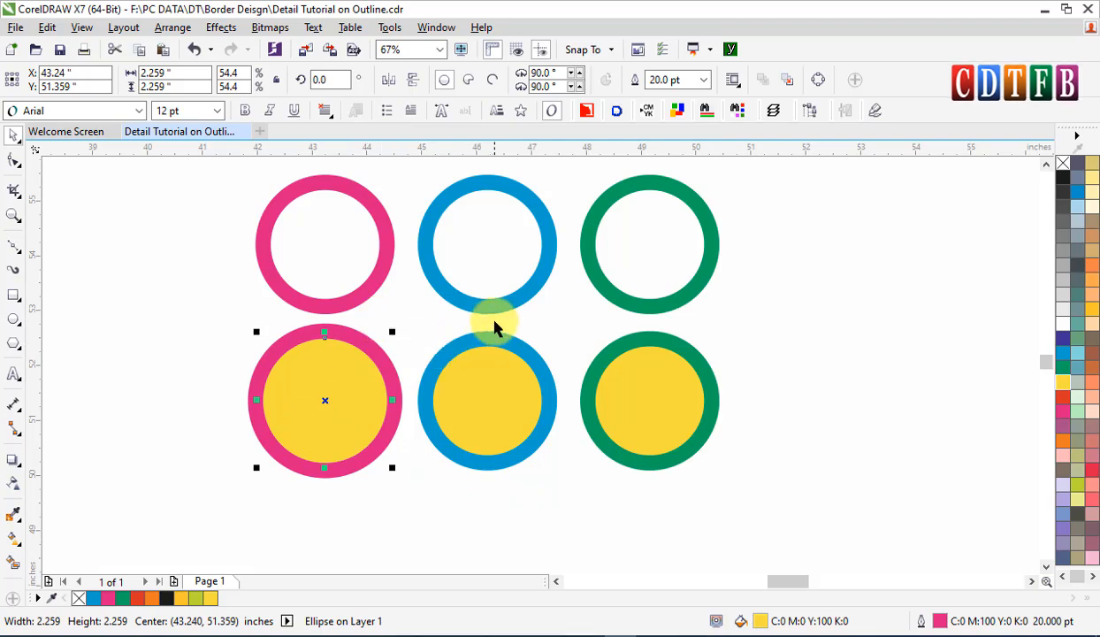
Place a copy of the yellow-filled pink circle in the empty area below the row.
{"action": "scroll", "coordinate": [500, 327], "scroll_direction": "down", "scroll_amount": 1}
{"action": "scroll", "coordinate": [500, 329], "scroll_direction": "down", "scroll_amount": 1}
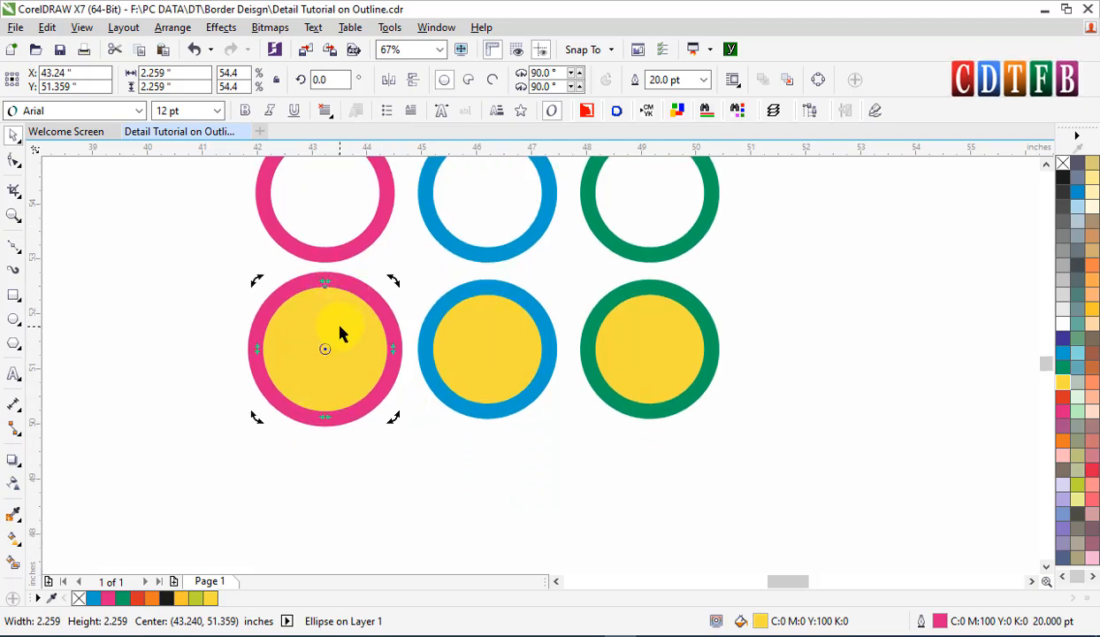
{"action": "left_click_drag", "start_coordinate": [340, 332], "coordinate": [575, 467]}
{"action": "right_click", "coordinate": [574, 467]}
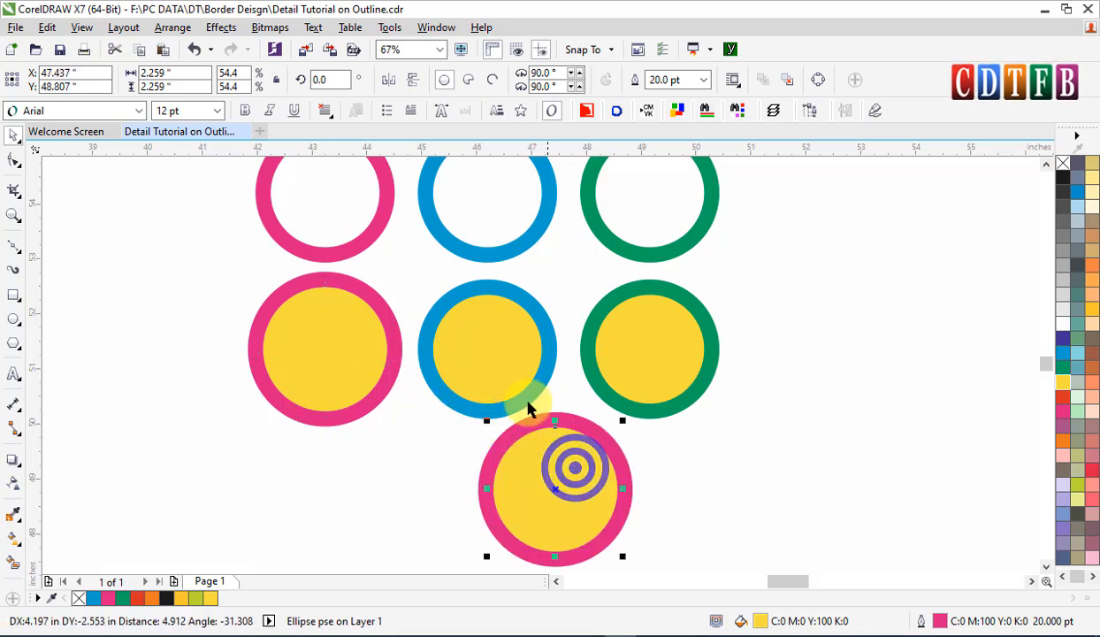
Remove the copied circle's fill and give it a thin black outline of 0.05 pt.
{"action": "right_click", "coordinate": [1065, 183]}
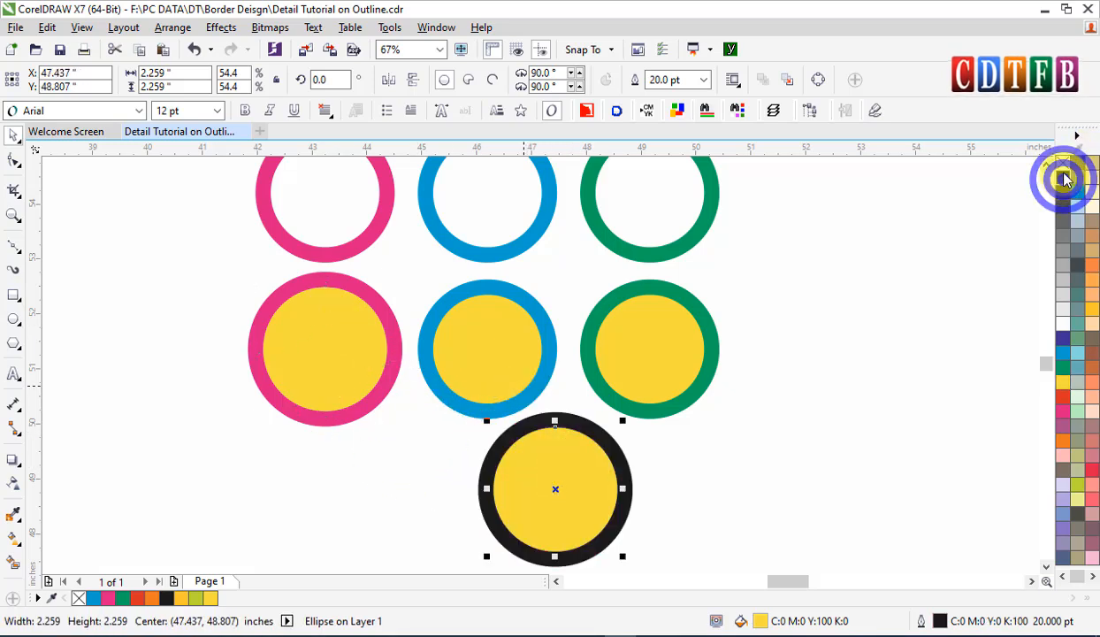
{"action": "left_click", "coordinate": [1063, 167]}
{"action": "key", "text": "F12"}
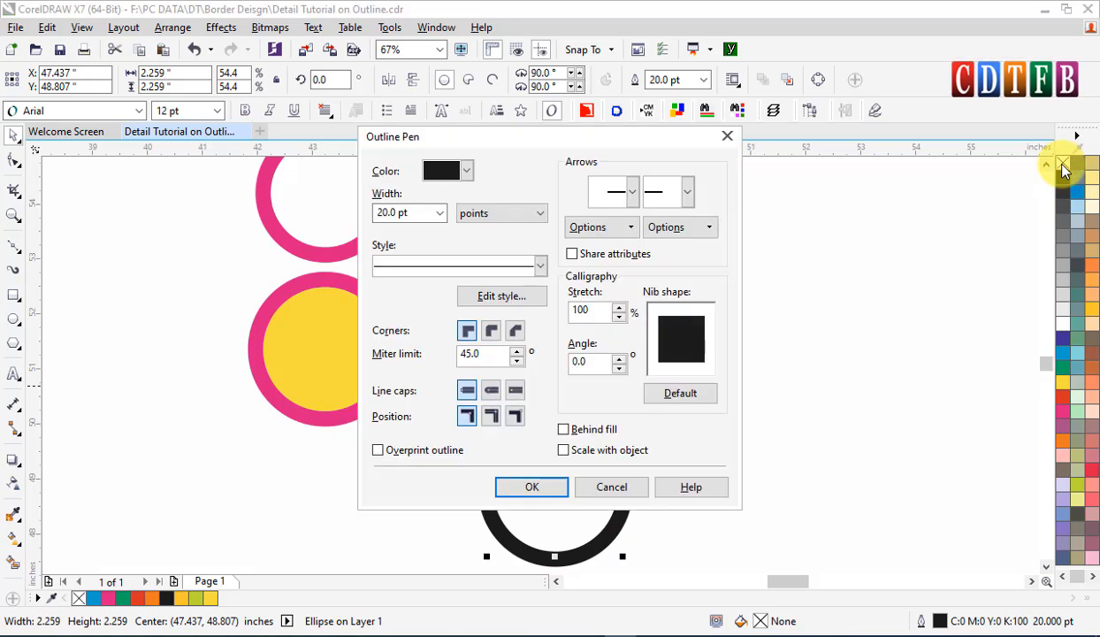
{"action": "key", "text": "Return"}
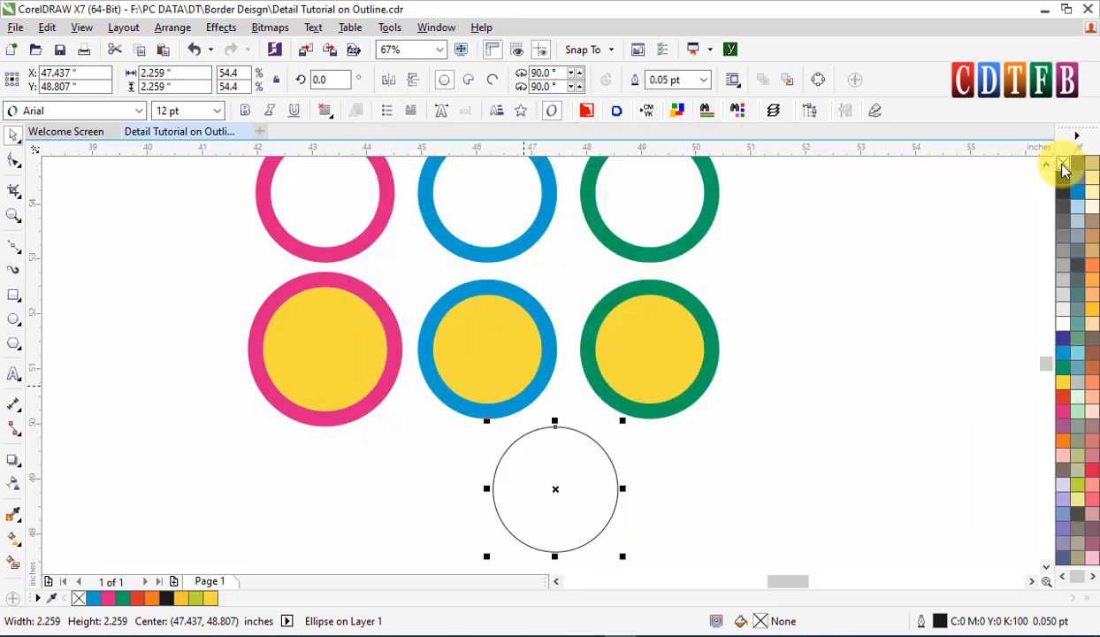
Centre a copy of the thin black circle on the yellow-filled pink circle.
{"action": "left_click_drag", "start_coordinate": [553, 496], "coordinate": [480, 485]}
{"action": "left_click", "coordinate": [354, 363], "text": "shift"}
{"action": "key", "text": "c"}
{"action": "key", "text": "e"}
{"action": "key", "text": "Escape"}
Centre another copy of the thin black circle on the yellow-filled blue circle.
{"action": "left_click_drag", "start_coordinate": [307, 344], "coordinate": [356, 345]}
{"action": "left_click", "coordinate": [485, 336], "text": "shift"}
{"action": "key", "text": "c"}
{"action": "key", "text": "e"}
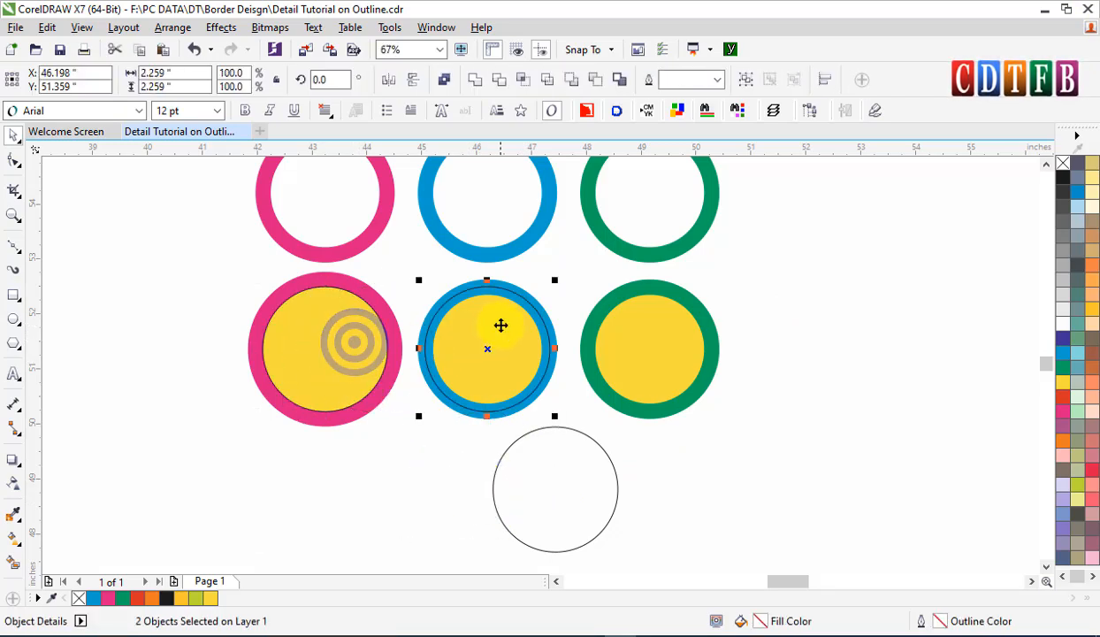
{"action": "key", "text": "Escape"}
Centre a thin black circle copy on the yellow-filled green circle and delete the spare one below the row.
{"action": "left_click_drag", "start_coordinate": [471, 339], "coordinate": [515, 337]}
{"action": "left_click", "coordinate": [656, 336], "text": "shift"}
{"action": "key", "text": "c"}
{"action": "key", "text": "e"}
{"action": "key", "text": "Escape"}
{"action": "left_click", "coordinate": [546, 535]}
{"action": "key", "text": "Delete"}
Examine how the outlines of the yellow-filled pink and blue circles sit relative to their thin black guide circles.
{"action": "left_click_drag", "start_coordinate": [234, 232], "coordinate": [782, 471]}
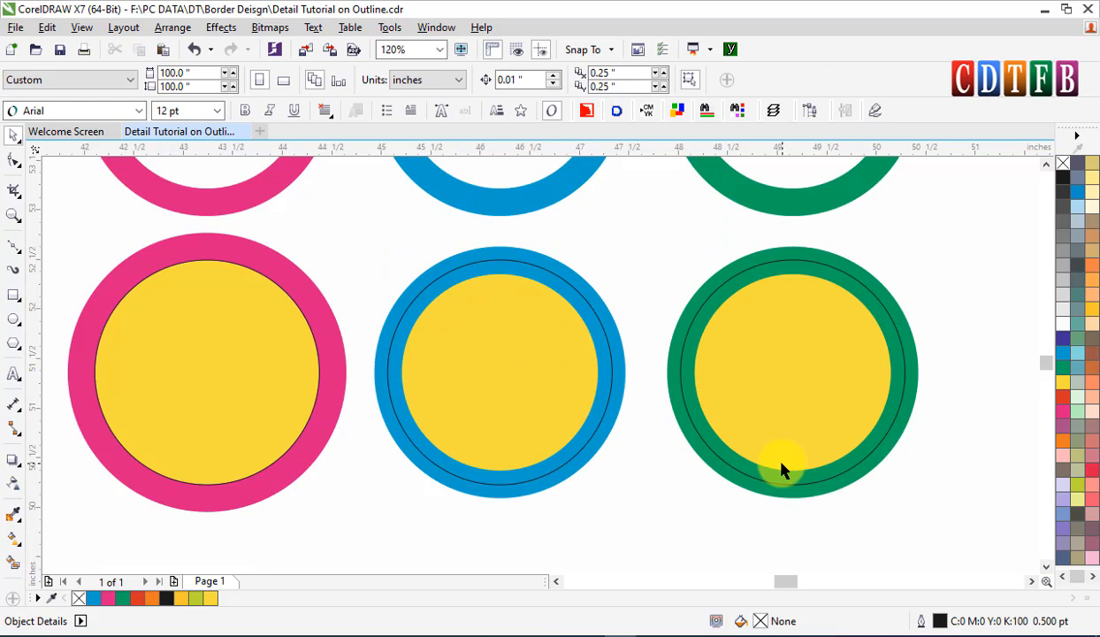
{"action": "left_click", "coordinate": [208, 293]}
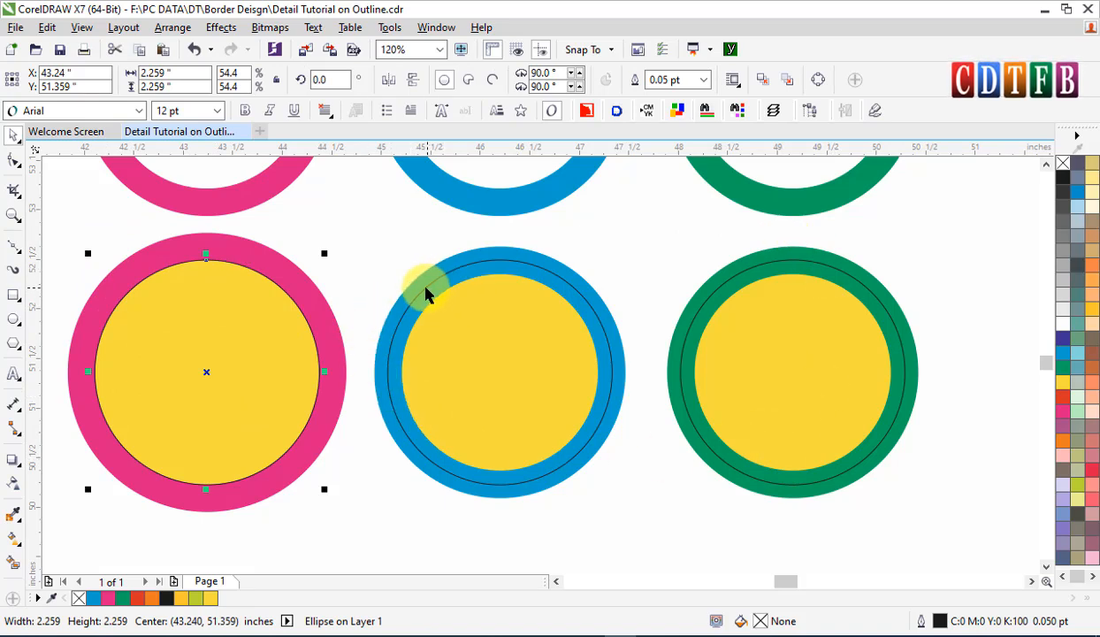
{"action": "left_click", "coordinate": [247, 258]}
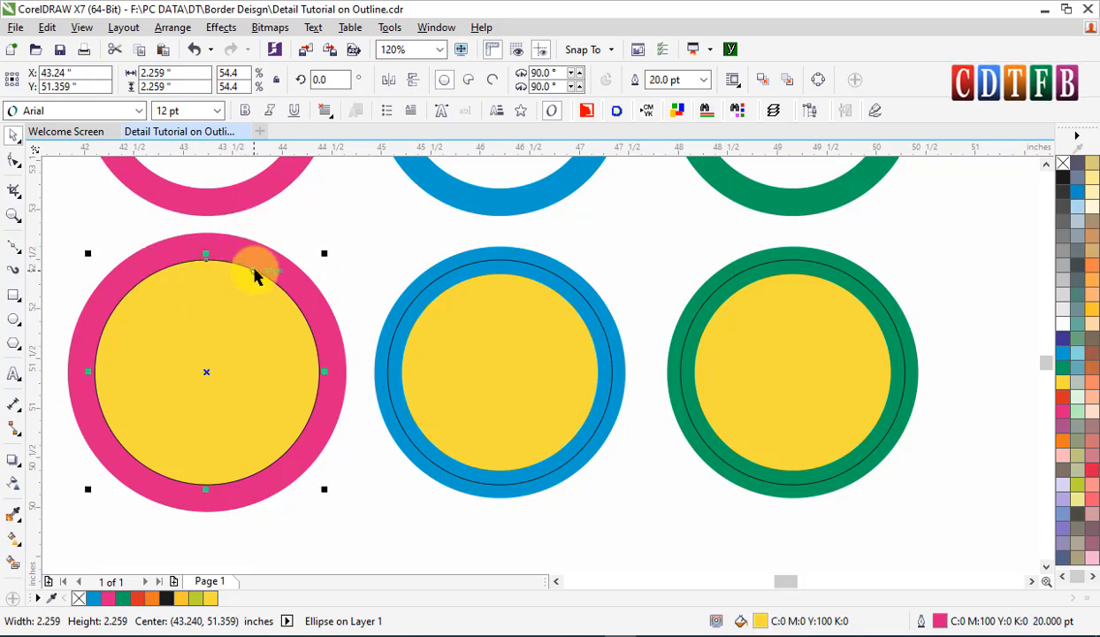
{"action": "left_click", "coordinate": [568, 274]}
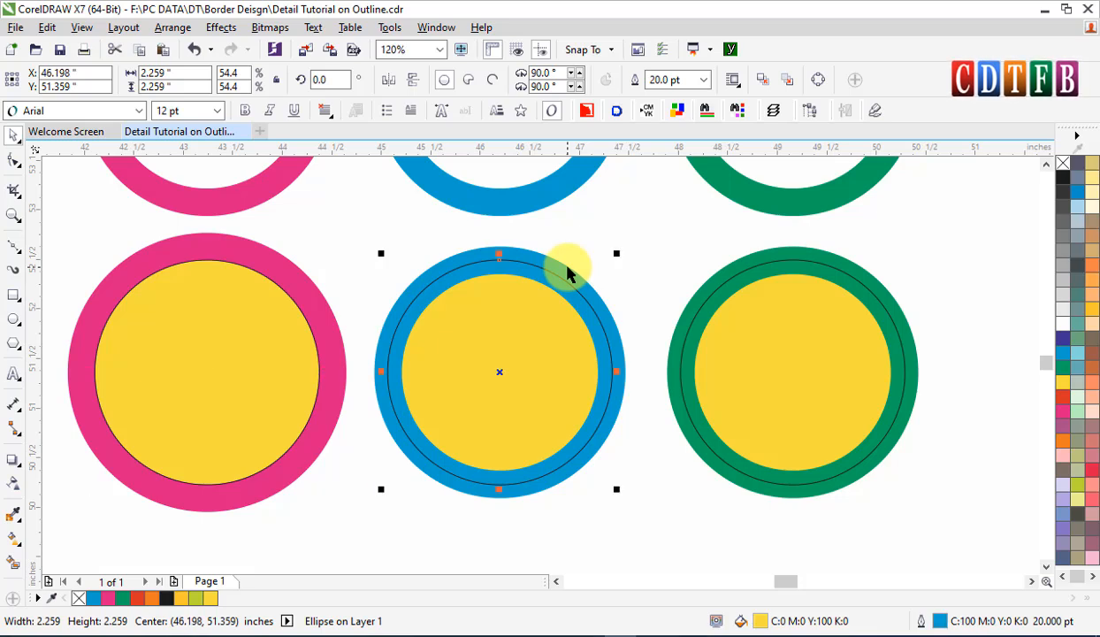
Keep the yellow-filled blue circle's outline position centred and set its outline width to 30 pt.
{"action": "key", "text": "F12"}
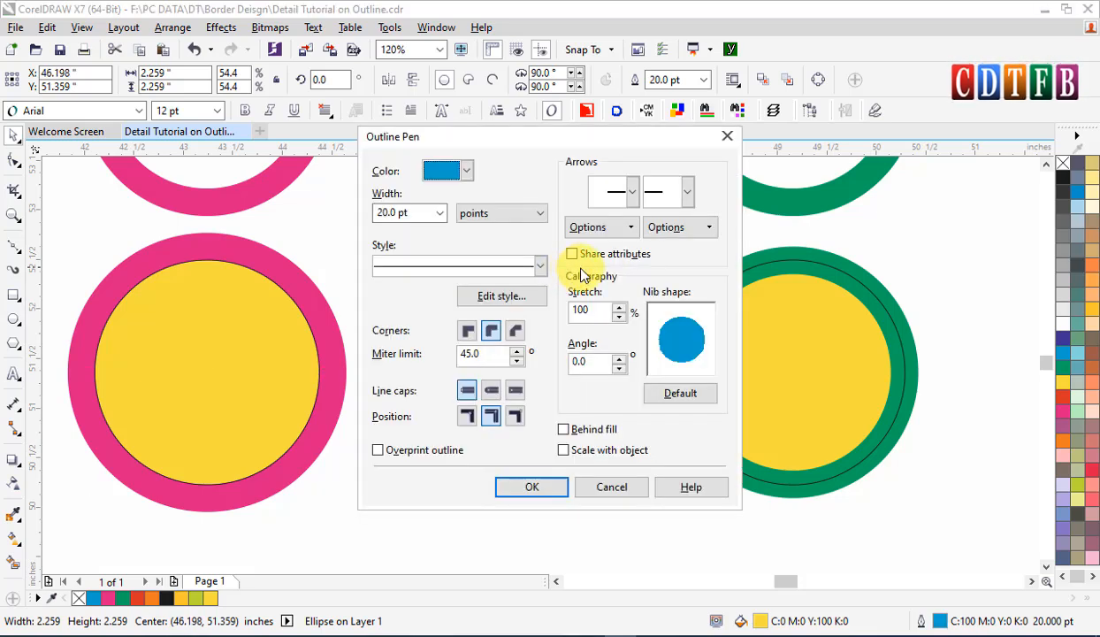
{"action": "left_click", "coordinate": [492, 418]}
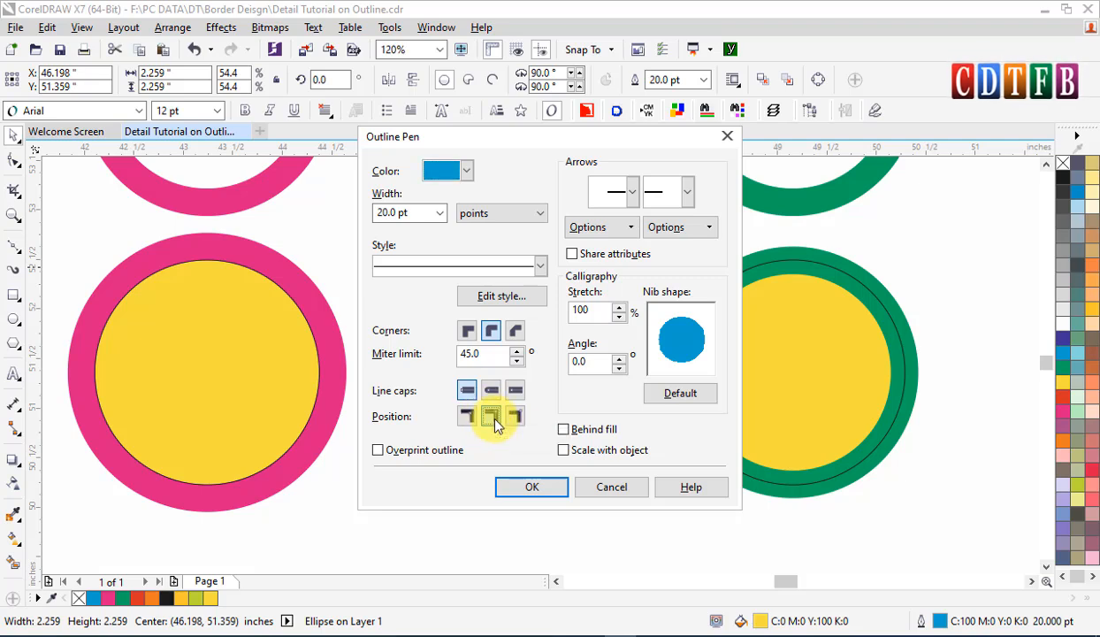
{"action": "left_click", "coordinate": [532, 488]}
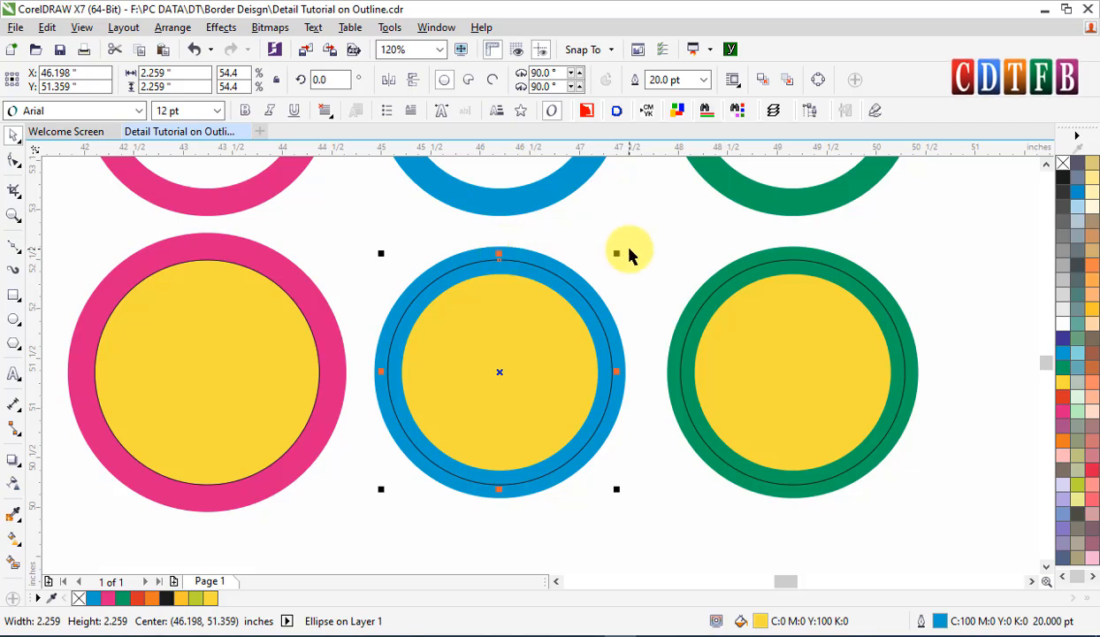
{"action": "key", "text": "F12"}
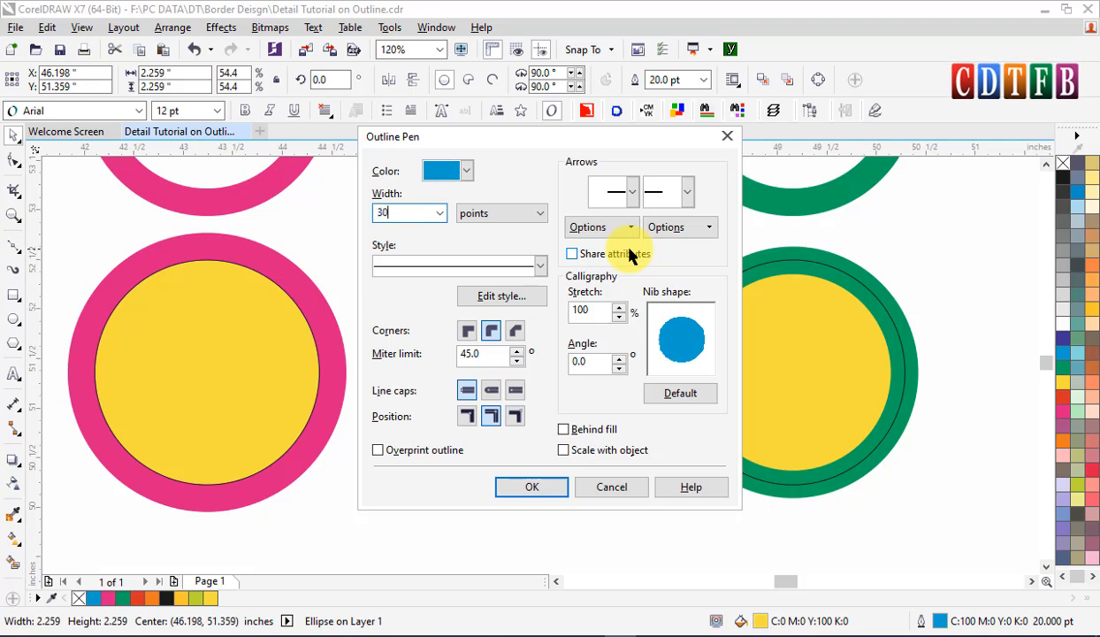
{"action": "key", "text": "Return"}
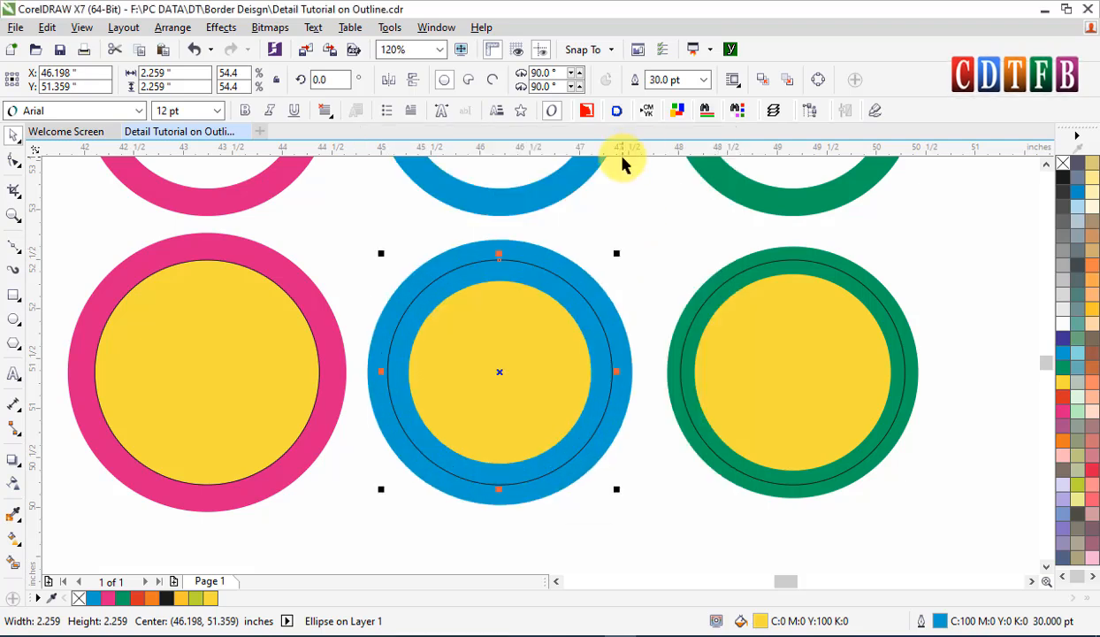
{"action": "key", "text": "Escape"}
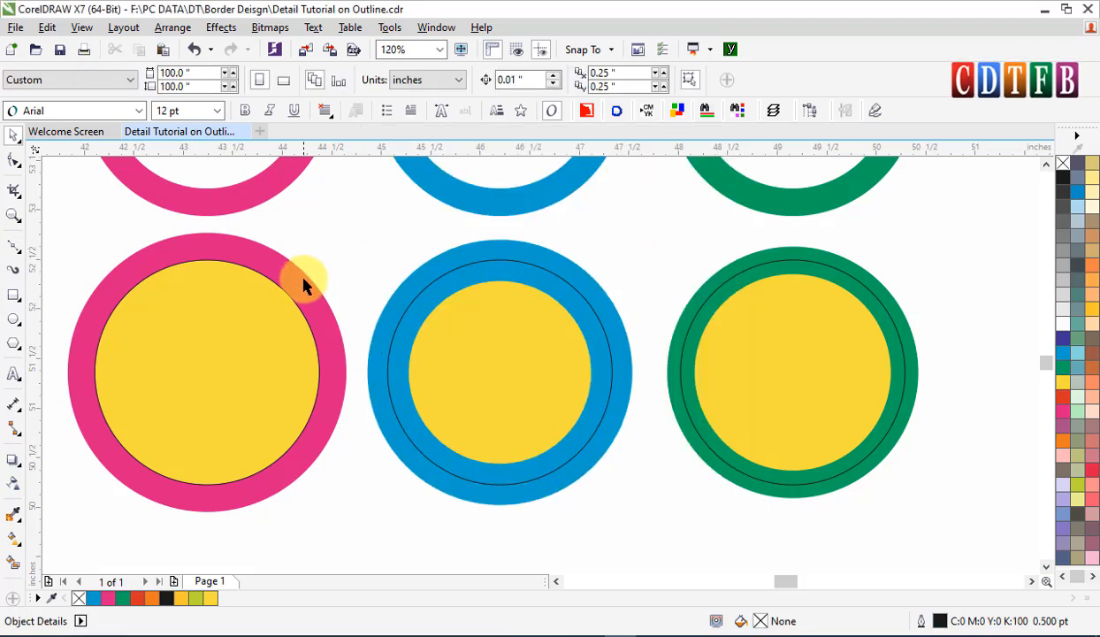
Set the outline width of the yellow-filled pink circle to 30 pt.
{"action": "left_click", "coordinate": [303, 301]}
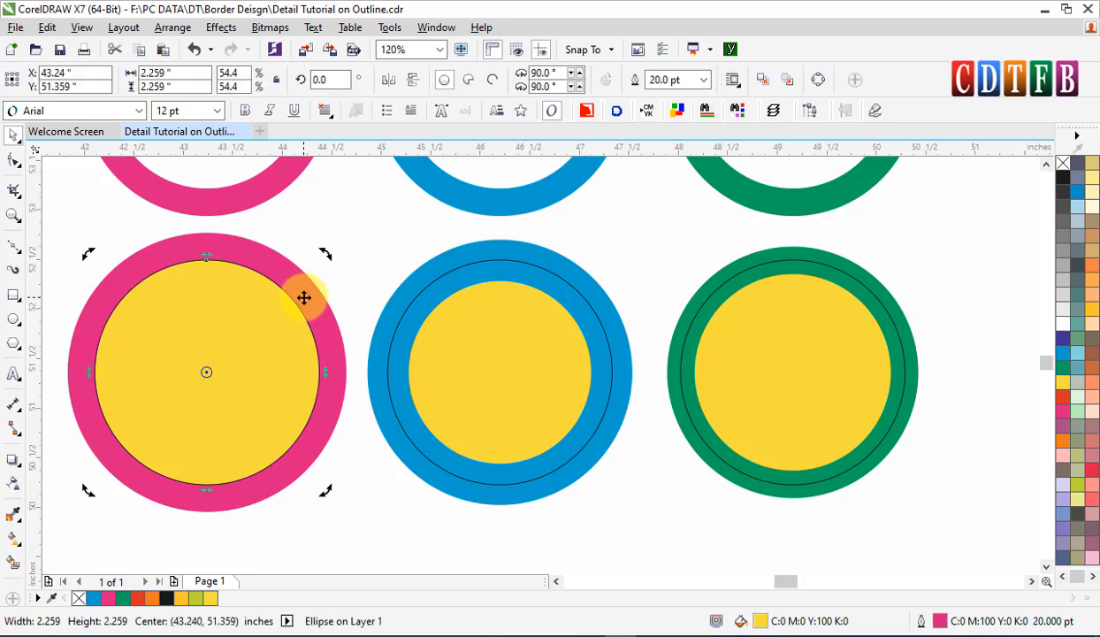
{"action": "key", "text": "F12"}
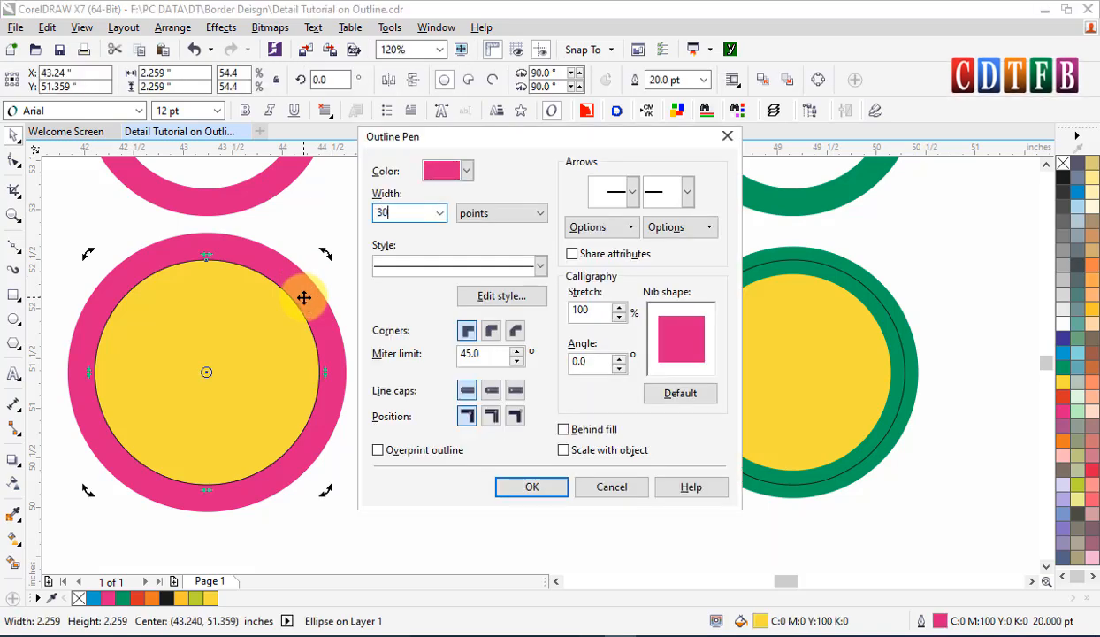
{"action": "type", "text": "30"}
{"action": "key", "text": "Return"}
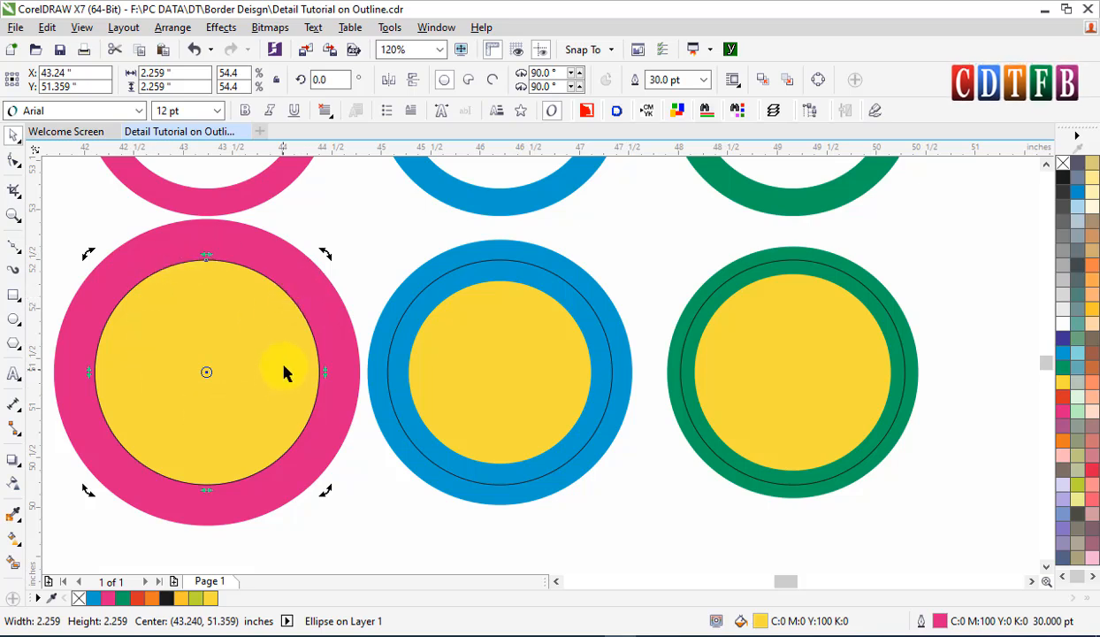
Set the yellow-filled green circle's outline position to inside and its width to 30 pt.
{"action": "left_click", "coordinate": [833, 262]}
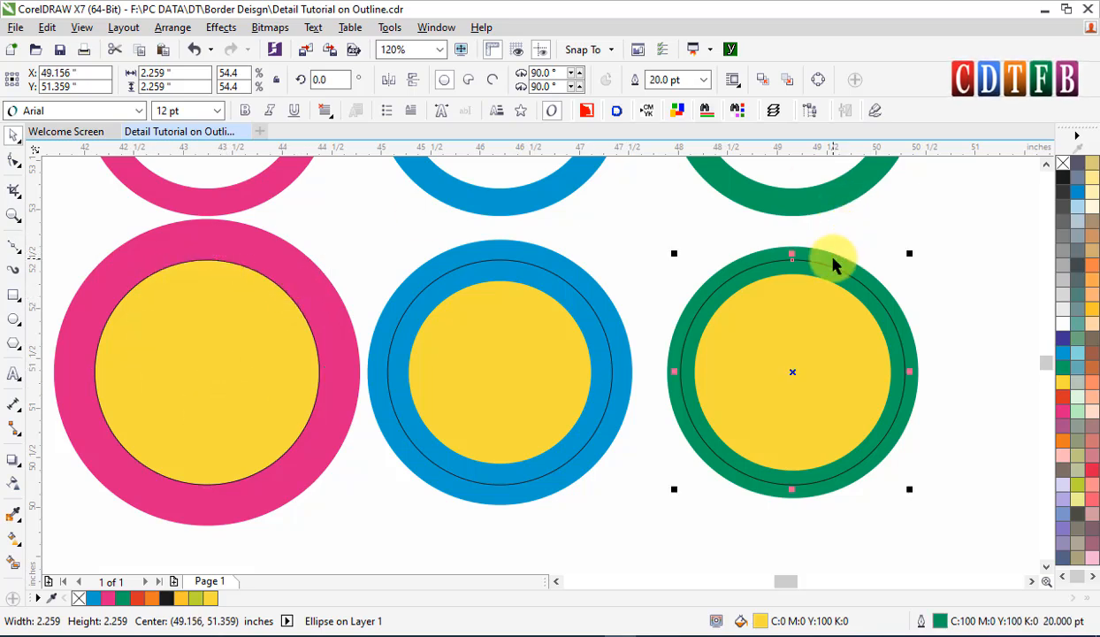
{"action": "key", "text": "F12"}
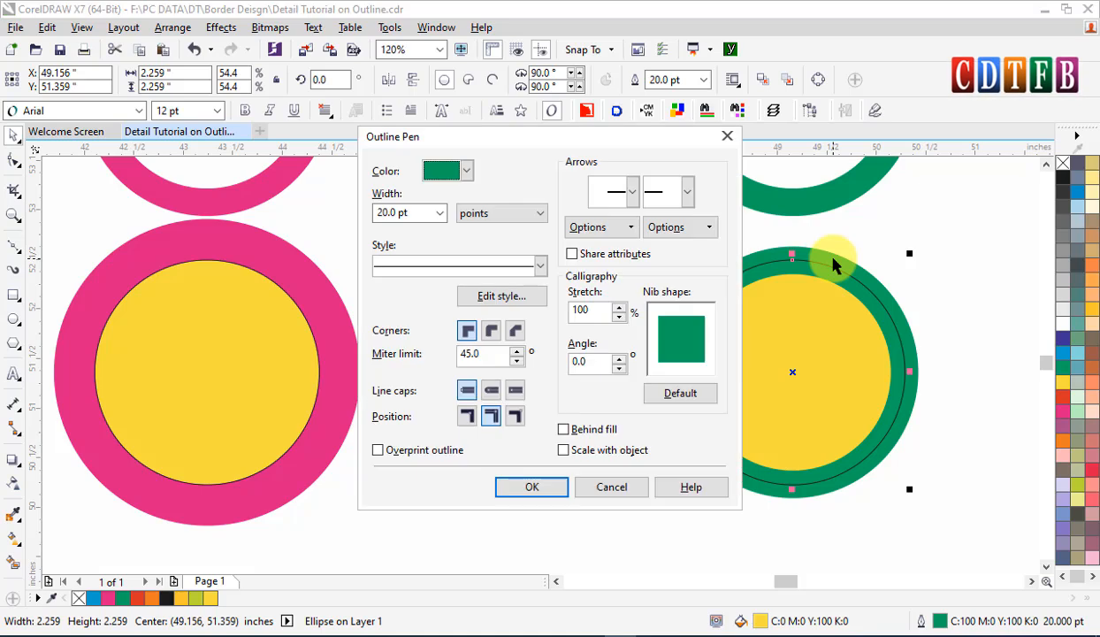
{"action": "left_click", "coordinate": [522, 419]}
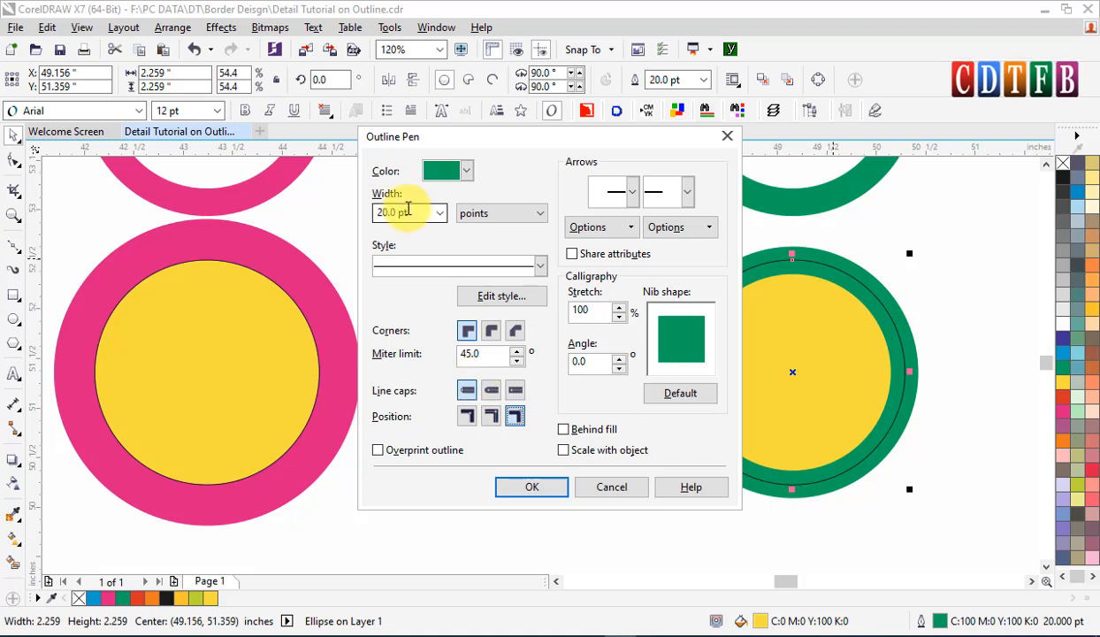
{"action": "left_click", "coordinate": [530, 488]}
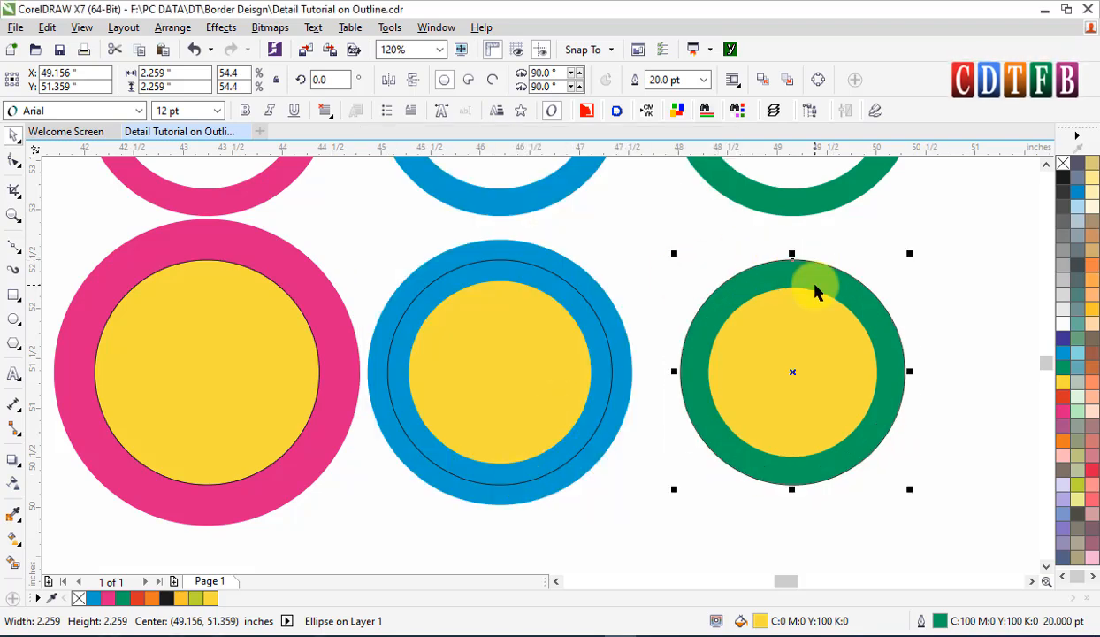
{"action": "key", "text": "F12"}
{"action": "left_click", "coordinate": [416, 212]}
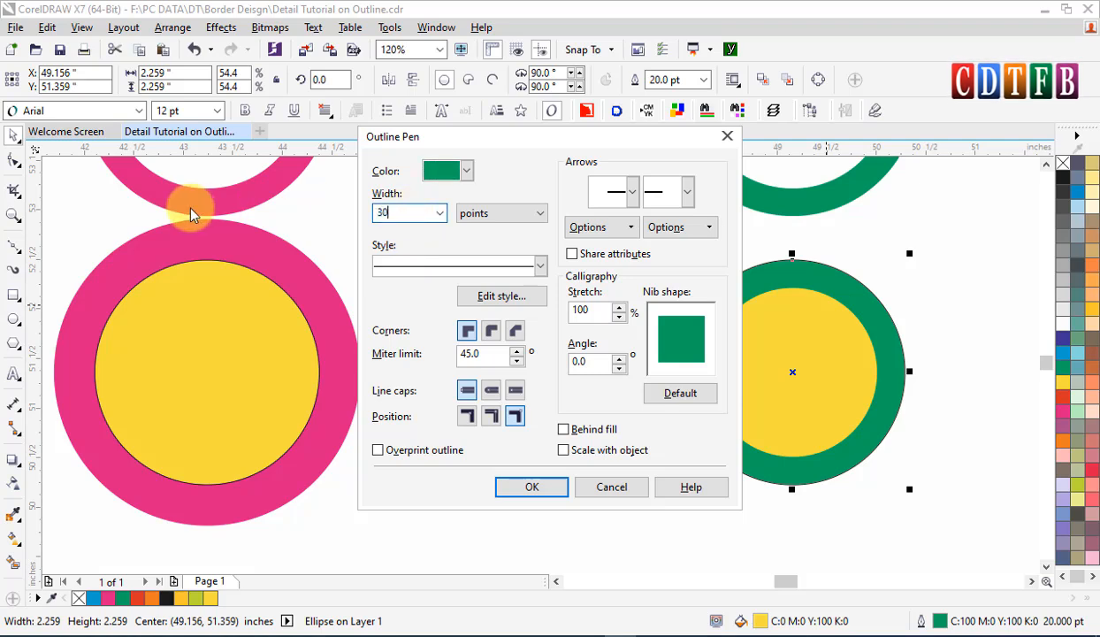
{"action": "type", "text": "30"}
{"action": "key", "text": "Return"}
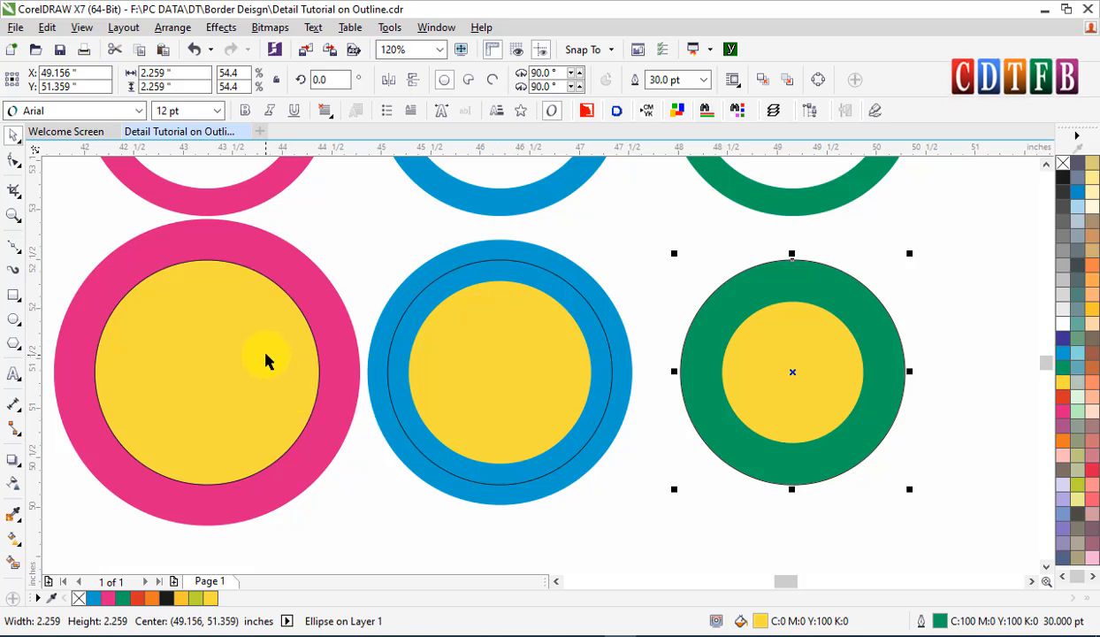
Duplicate the three thin black guide circles straight down, about 2.98 in below the yellow-filled row.
{"action": "left_click", "coordinate": [264, 297]}
{"action": "left_click", "coordinate": [475, 311]}
{"action": "left_click", "coordinate": [756, 299]}
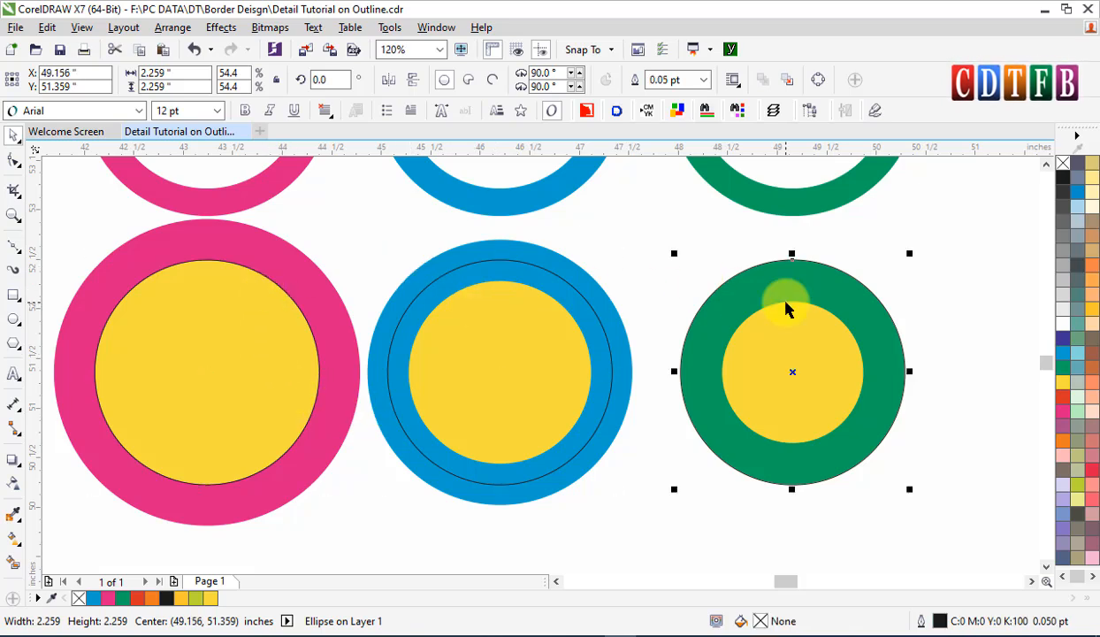
{"action": "scroll", "coordinate": [455, 312], "scroll_direction": "down", "scroll_amount": 2}
{"action": "left_click", "coordinate": [380, 339]}
{"action": "left_click", "coordinate": [456, 339], "text": "shift"}
{"action": "left_click", "coordinate": [585, 332], "text": "shift"}
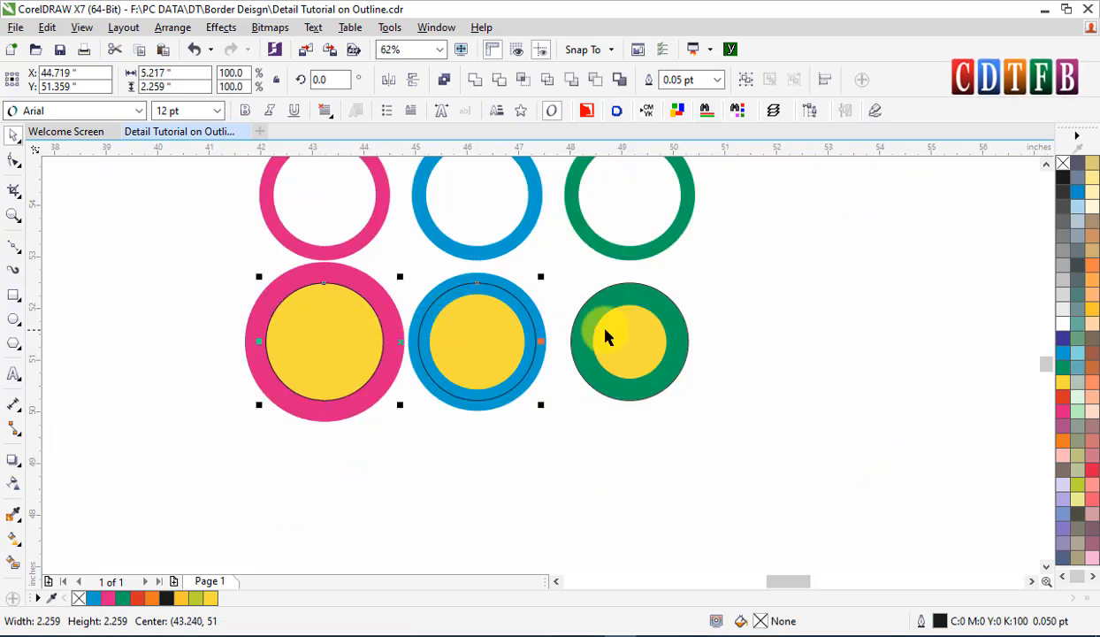
{"action": "left_click_drag", "start_coordinate": [625, 300], "coordinate": [635, 453]}
{"action": "right_click", "coordinate": [635, 453]}
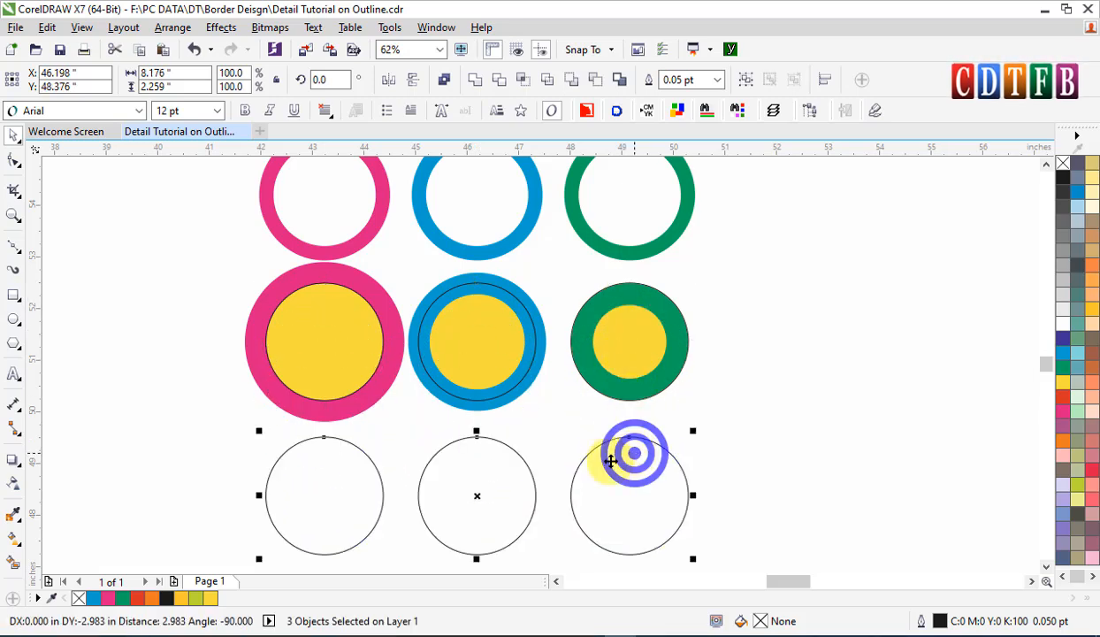
Delete the three thin black guide circles lying on the yellow-filled circles.
{"action": "left_click", "coordinate": [351, 341]}
{"action": "left_click", "coordinate": [444, 338], "text": "shift"}
{"action": "left_click", "coordinate": [618, 352], "text": "shift"}
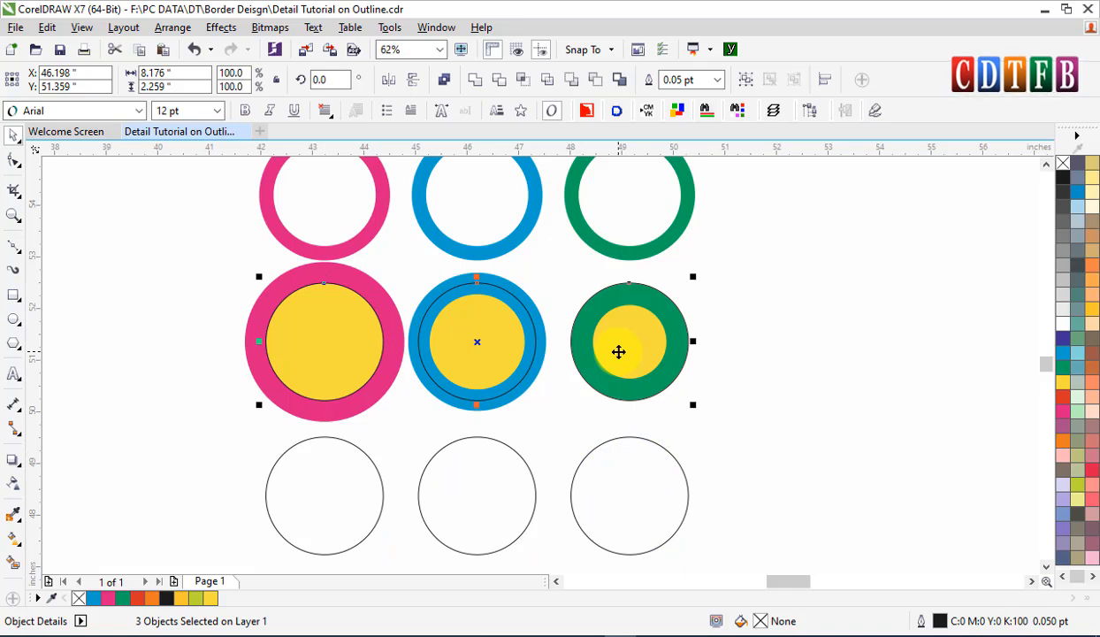
{"action": "key", "text": "Delete"}
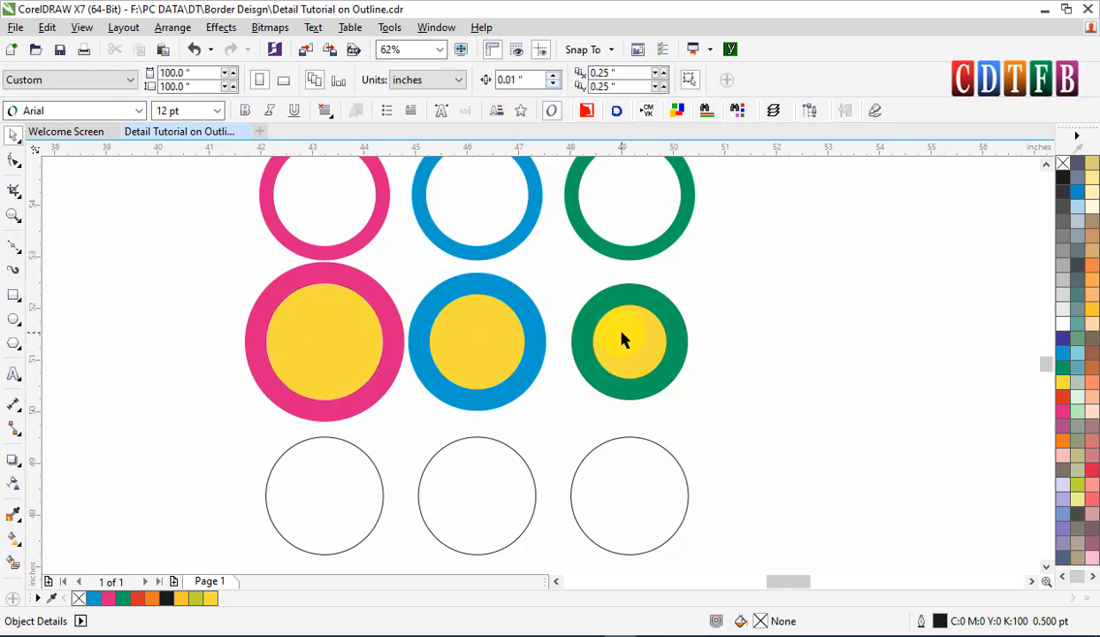
Compare the outline widths and object sizes of the yellow-filled green, blue and pink circles.
{"action": "left_click", "coordinate": [597, 354]}
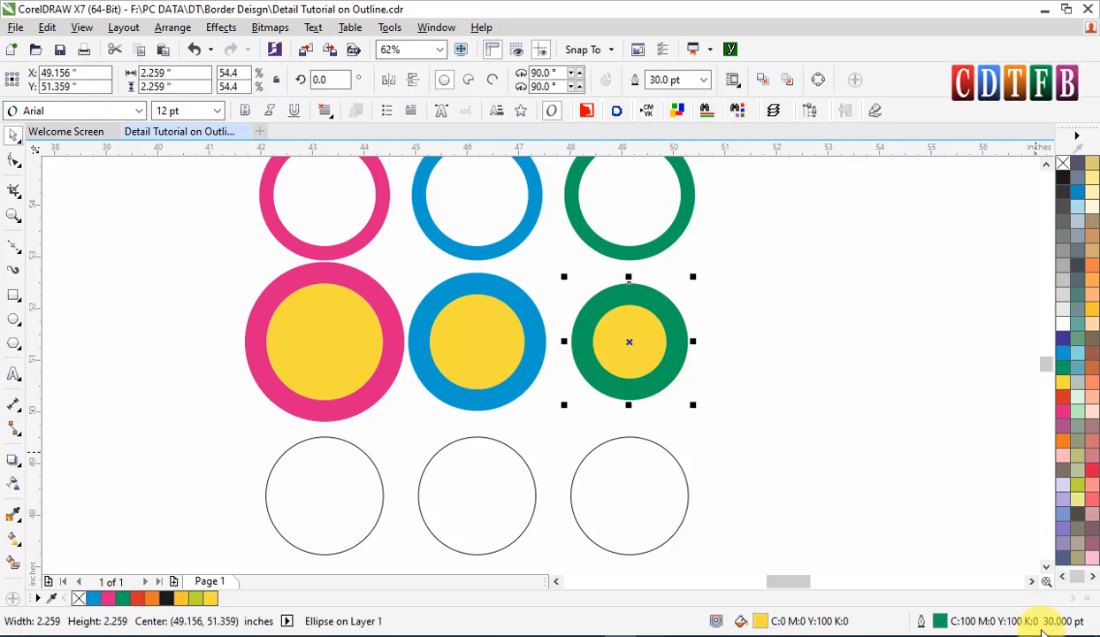
{"action": "left_click", "coordinate": [508, 351]}
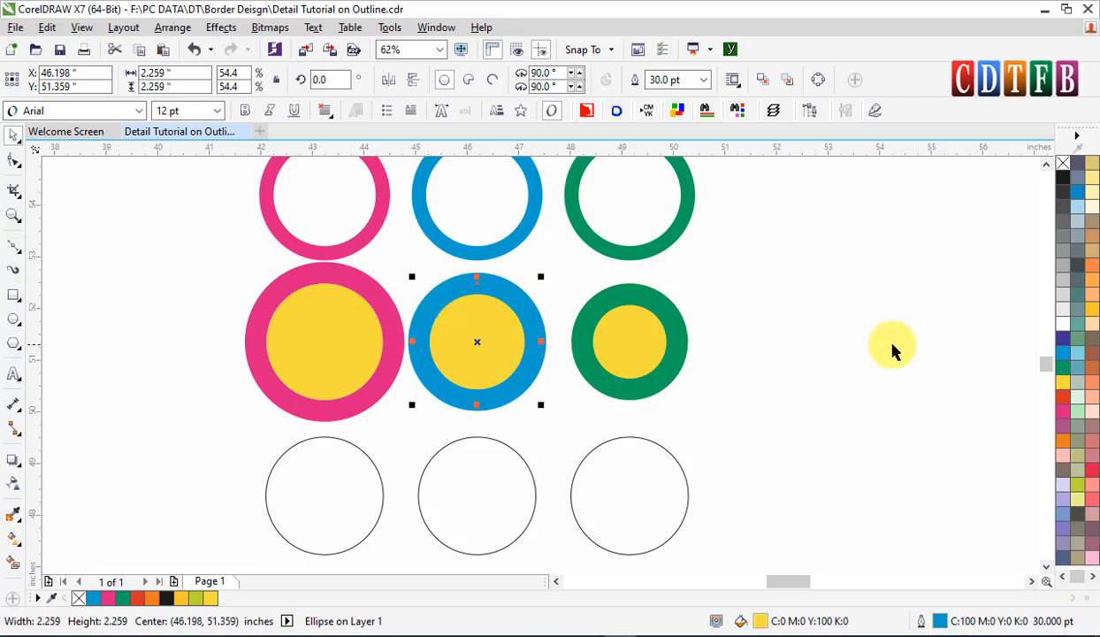
{"action": "left_click", "coordinate": [349, 337]}
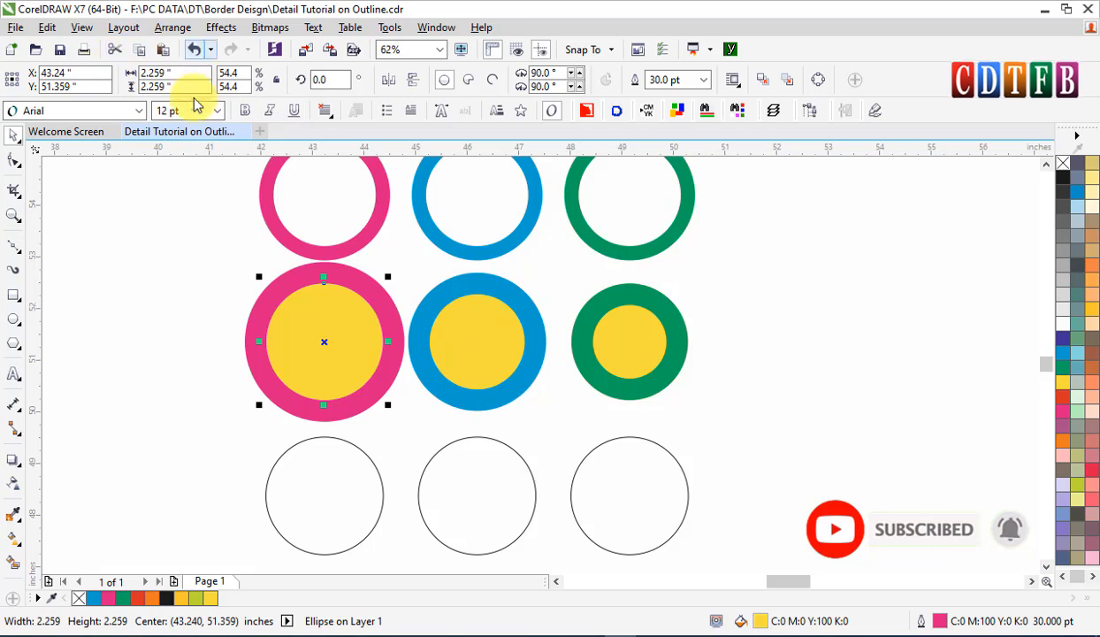
{"action": "left_click", "coordinate": [499, 339]}
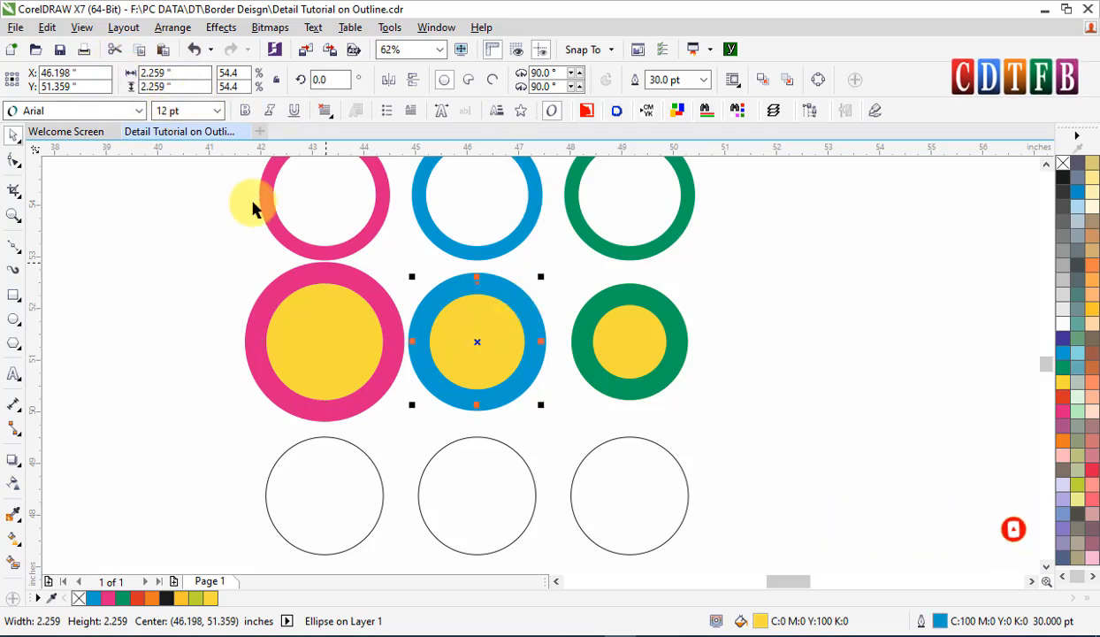
{"action": "left_click", "coordinate": [647, 319]}
Paste the three thin black guide circles back in place on the yellow-filled circles.
{"action": "key", "text": "z"}
{"action": "left_click_drag", "start_coordinate": [225, 233], "coordinate": [713, 438]}
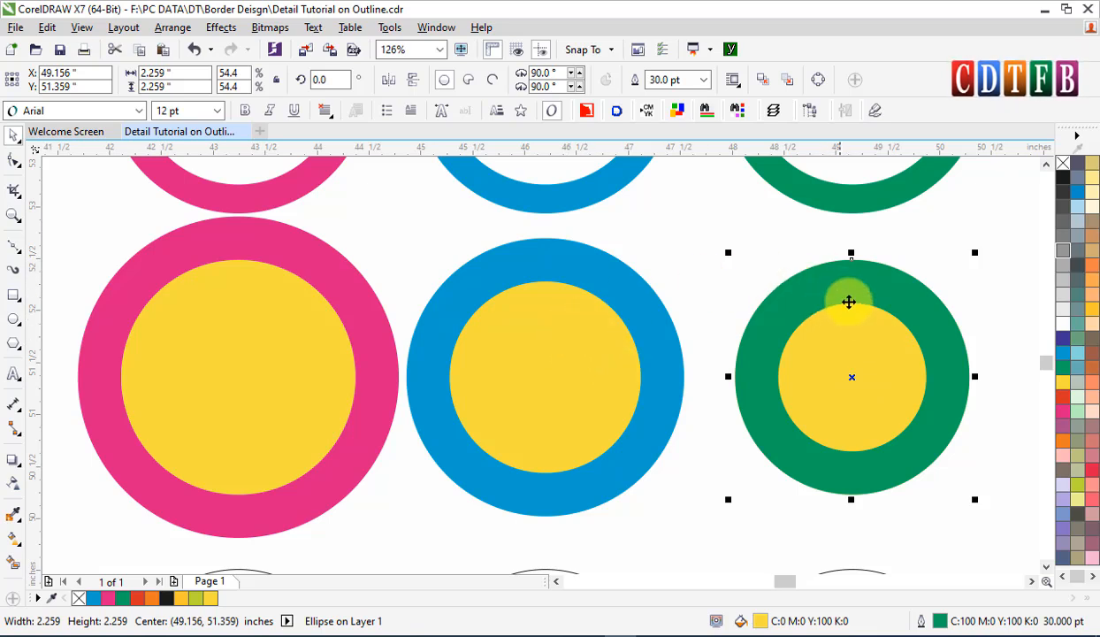
{"action": "key", "text": "ctrl+v"}
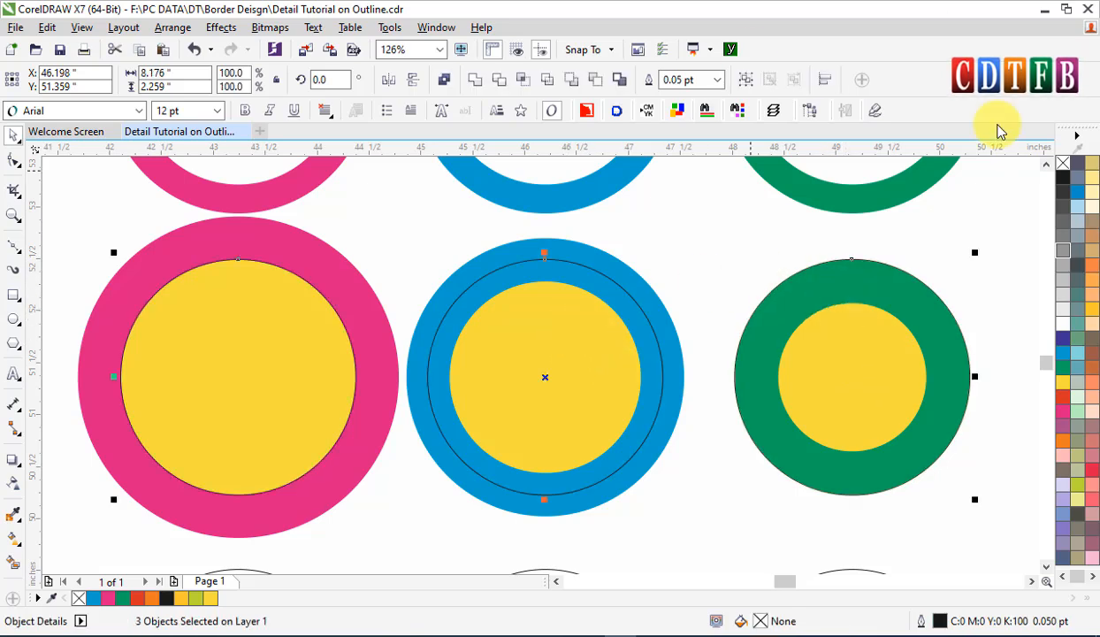
{"action": "left_click", "coordinate": [925, 269]}
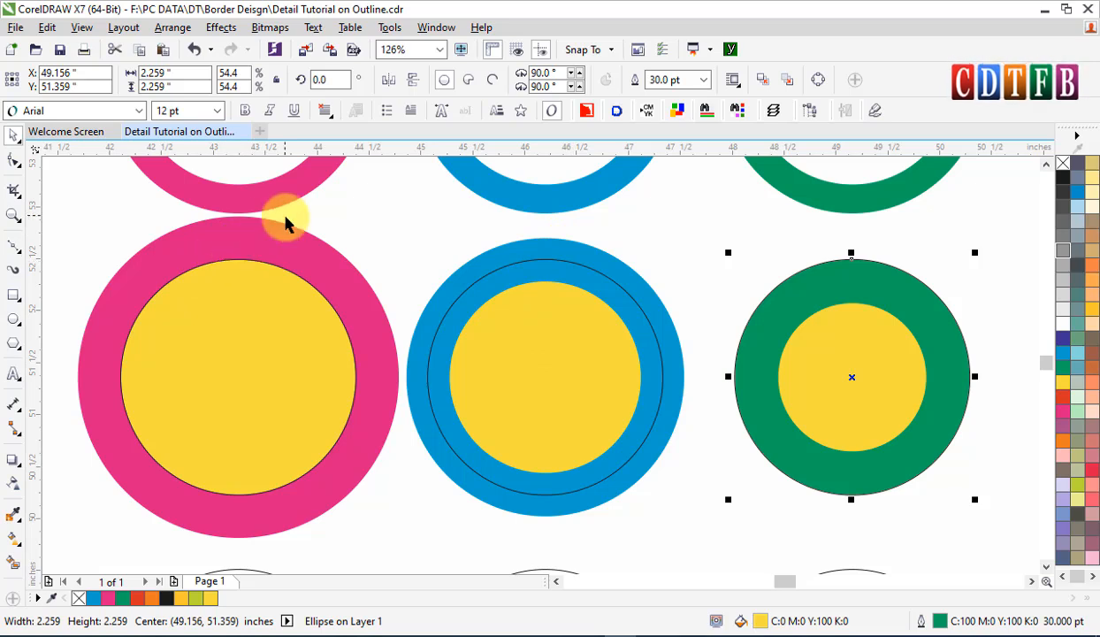
Move the three thin guide circles off the yellow-filled circles to the empty area on the row's right.
{"action": "scroll", "coordinate": [307, 245], "scroll_direction": "down", "scroll_amount": 2}
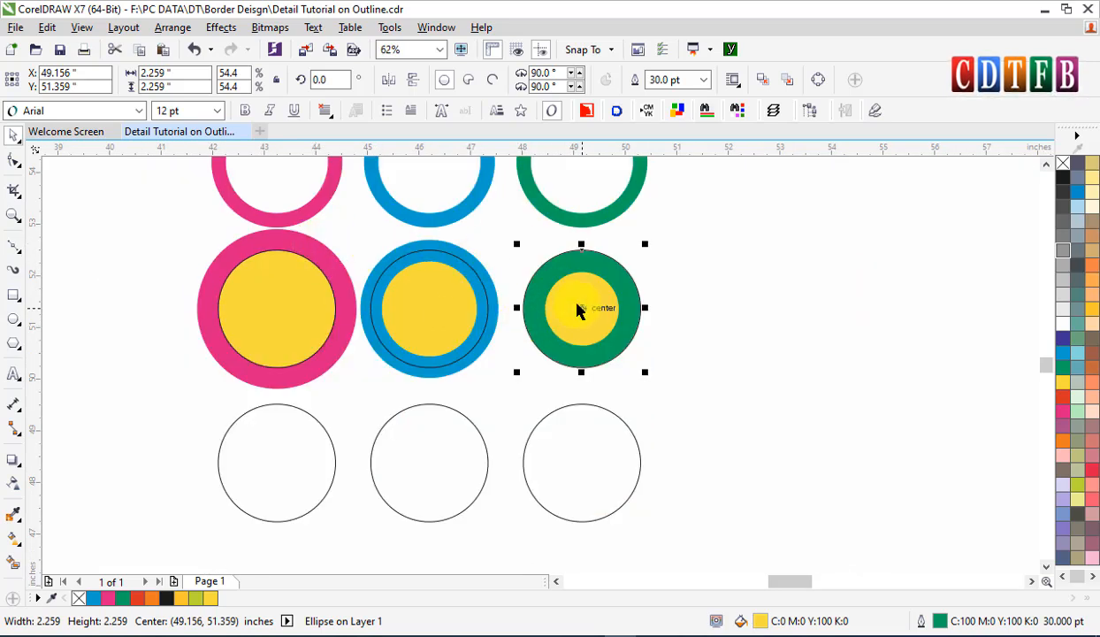
{"action": "left_click", "coordinate": [734, 324]}
{"action": "left_click", "coordinate": [553, 320]}
{"action": "left_click", "coordinate": [407, 303], "text": "shift"}
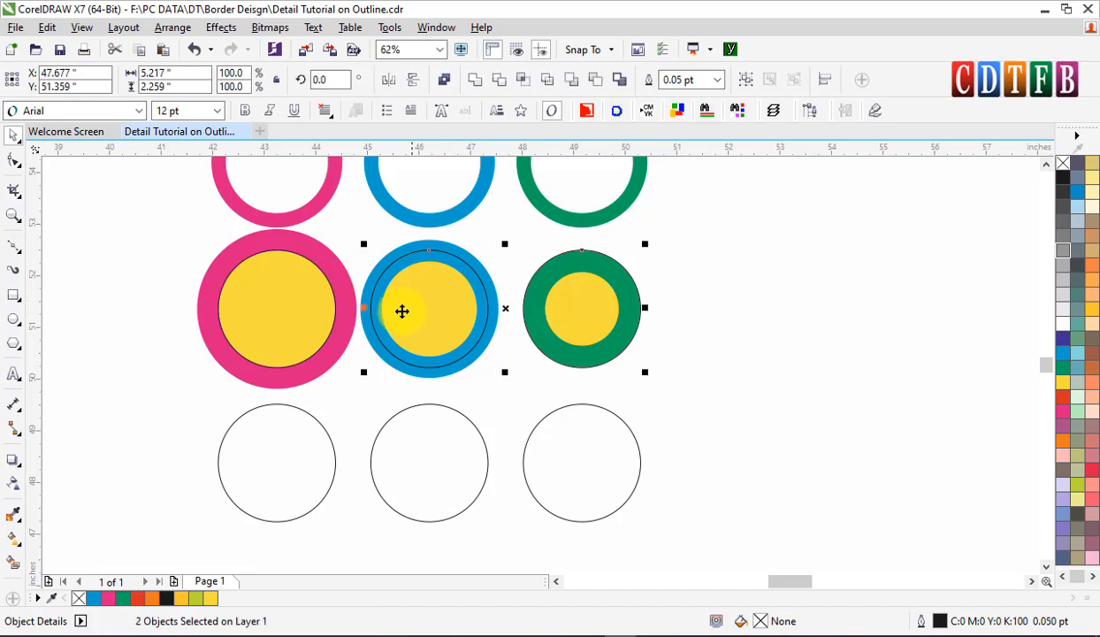
{"action": "left_click", "coordinate": [252, 299], "text": "shift"}
{"action": "left_click_drag", "start_coordinate": [253, 304], "coordinate": [698, 287]}
Repeat the same rightward move on the three thin guide circles in the lower row.
{"action": "left_click", "coordinate": [304, 442]}
{"action": "left_click", "coordinate": [438, 460], "text": "shift"}
{"action": "left_click", "coordinate": [567, 464], "text": "shift"}
{"action": "key", "text": "ctrl+r"}
{"action": "left_click", "coordinate": [560, 471]}
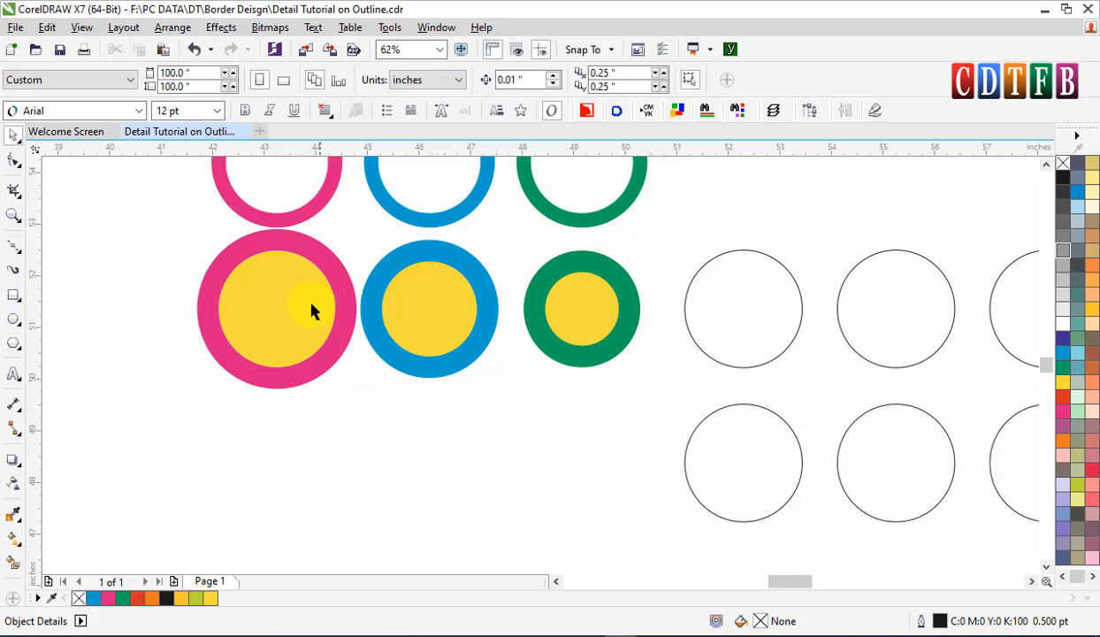
Duplicate the three yellow-filled circles straight down, about 3.6 in below the originals.
{"action": "left_click", "coordinate": [319, 324]}
{"action": "left_click", "coordinate": [420, 314], "text": "shift"}
{"action": "left_click", "coordinate": [559, 334], "text": "shift"}
{"action": "left_click_drag", "start_coordinate": [567, 277], "coordinate": [580, 427]}
{"action": "right_click", "coordinate": [581, 427]}
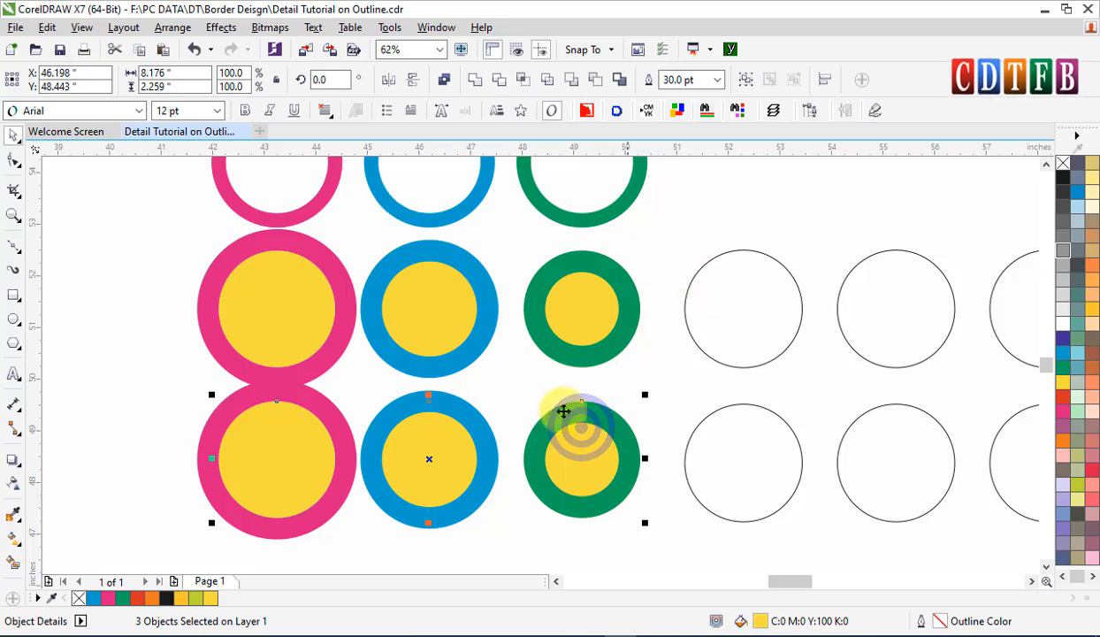
{"action": "scroll", "coordinate": [524, 440], "scroll_direction": "down", "scroll_amount": 1}
{"action": "left_click_drag", "start_coordinate": [466, 391], "coordinate": [467, 423]}
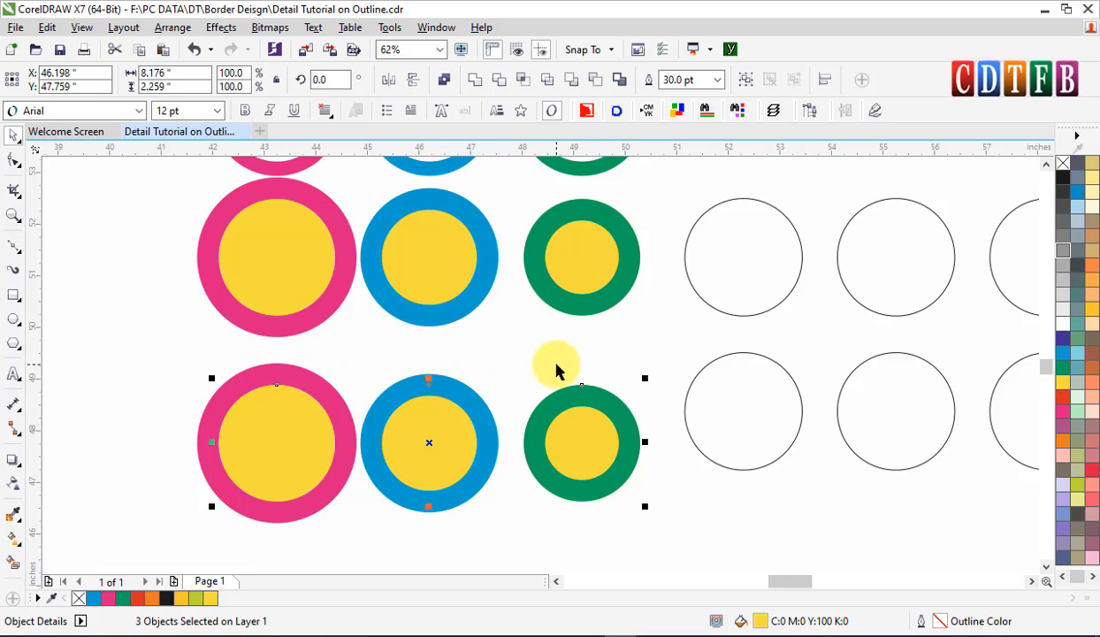
Place the outlines of the three duplicated yellow-filled circles behind their fill.
{"action": "key", "text": "F12"}
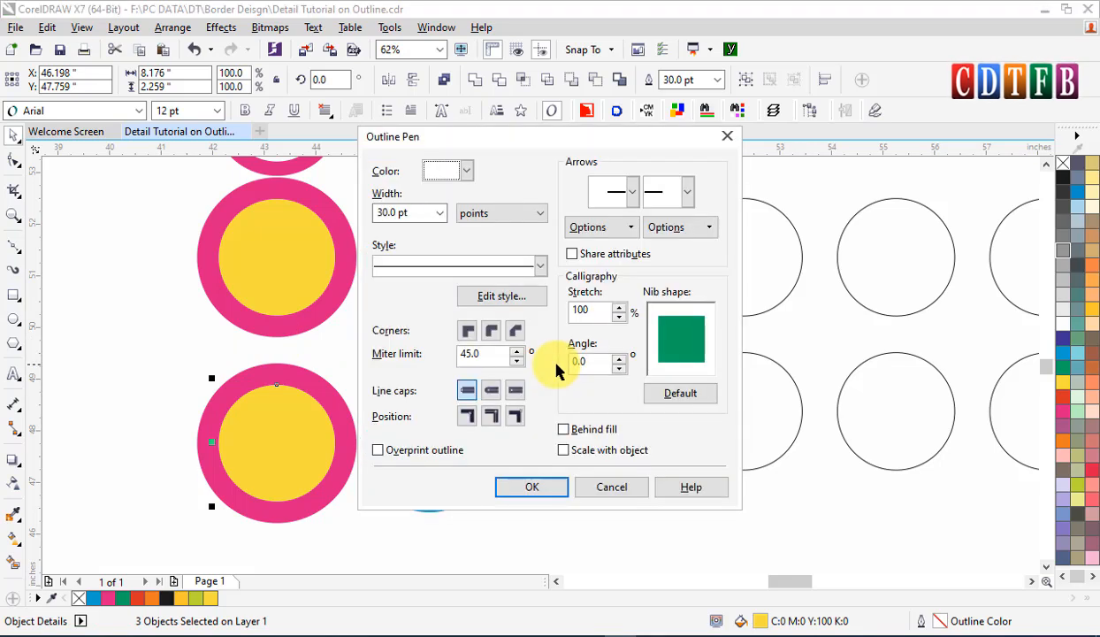
{"action": "left_click_drag", "start_coordinate": [518, 136], "coordinate": [715, 11]}
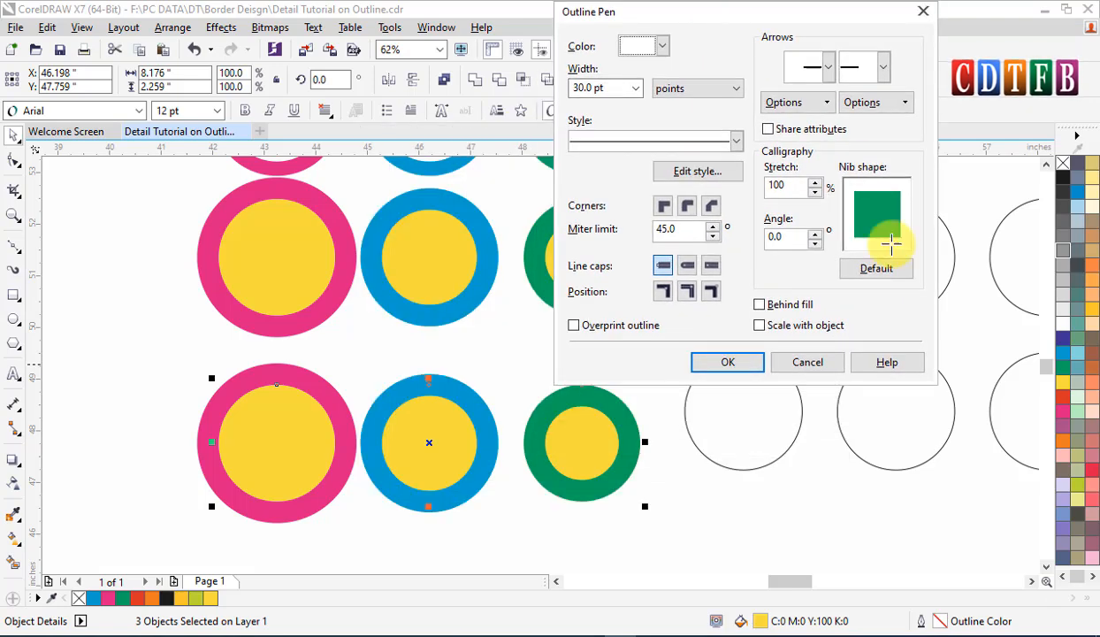
{"action": "left_click", "coordinate": [759, 305]}
{"action": "left_click", "coordinate": [728, 363]}
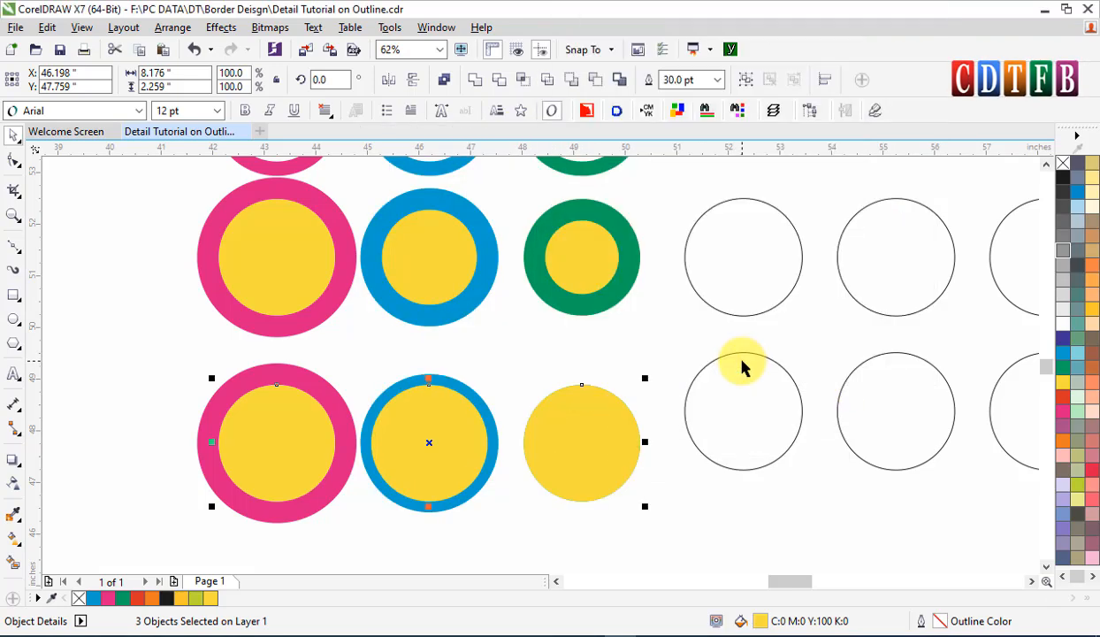
Inspect the three yellow-filled circles in the lower row one after another.
{"action": "left_click", "coordinate": [553, 274]}
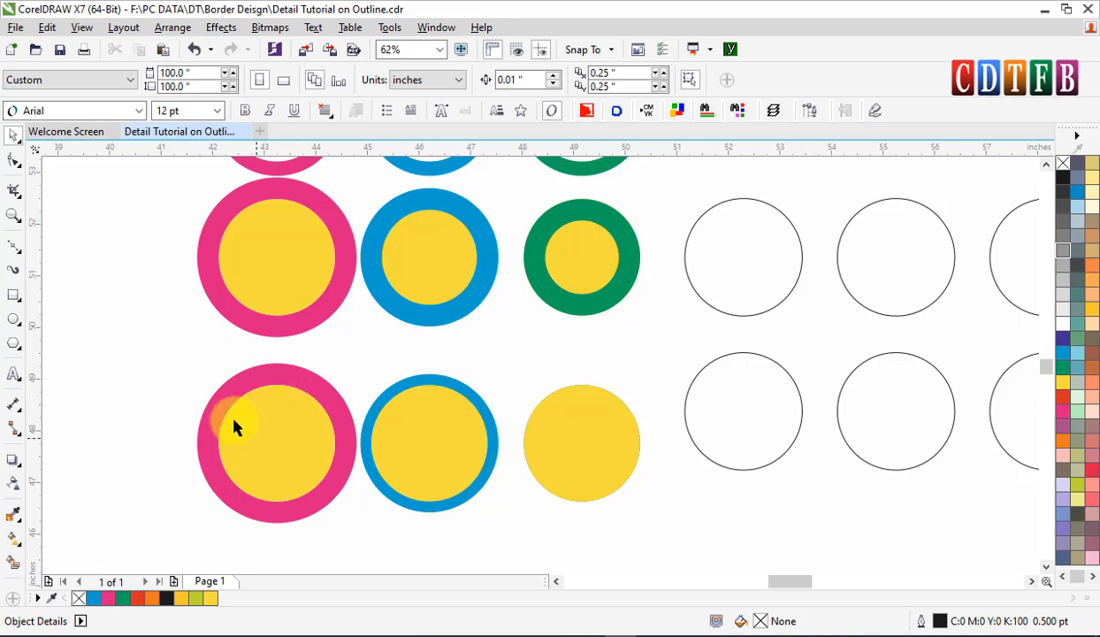
{"action": "left_click", "coordinate": [275, 299]}
{"action": "left_click", "coordinate": [290, 447]}
{"action": "left_click", "coordinate": [429, 447]}
{"action": "left_click", "coordinate": [601, 459]}
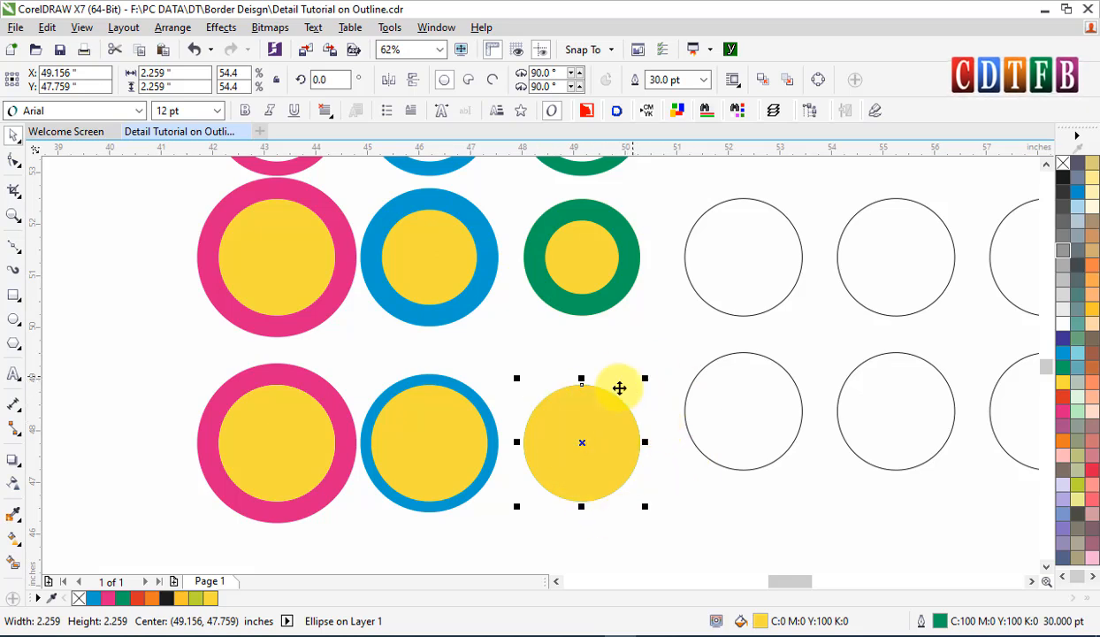
{"action": "left_click", "coordinate": [733, 383]}
{"action": "left_click", "coordinate": [747, 393]}
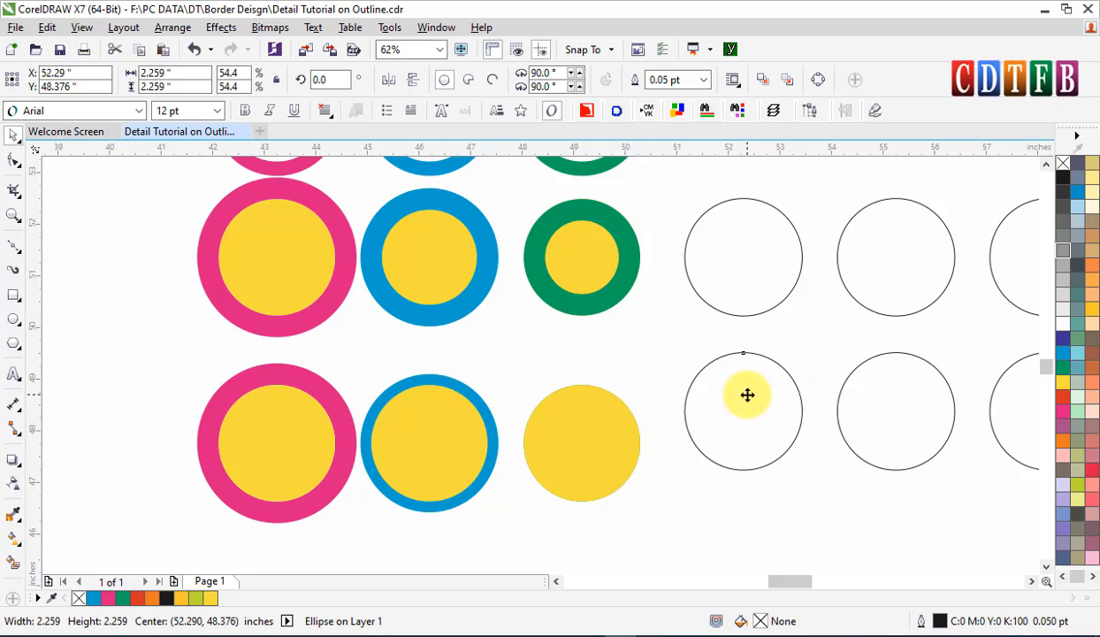
{"action": "left_click", "coordinate": [629, 442], "text": "shift"}
{"action": "key", "text": "c"}
{"action": "key", "text": "e"}
{"action": "left_click", "coordinate": [869, 395]}
{"action": "left_click", "coordinate": [479, 450], "text": "shift"}
{"action": "key", "text": "c"}
{"action": "key", "text": "e"}
{"action": "left_click", "coordinate": [911, 389]}
{"action": "left_click_drag", "start_coordinate": [1009, 389], "coordinate": [597, 490]}
{"action": "key", "text": "ctrl+z"}
{"action": "key", "text": "ctrl+z"}
{"action": "key", "text": "ctrl+z"}
{"action": "key", "text": "ctrl+z"}
{"action": "key", "text": "ctrl+z"}
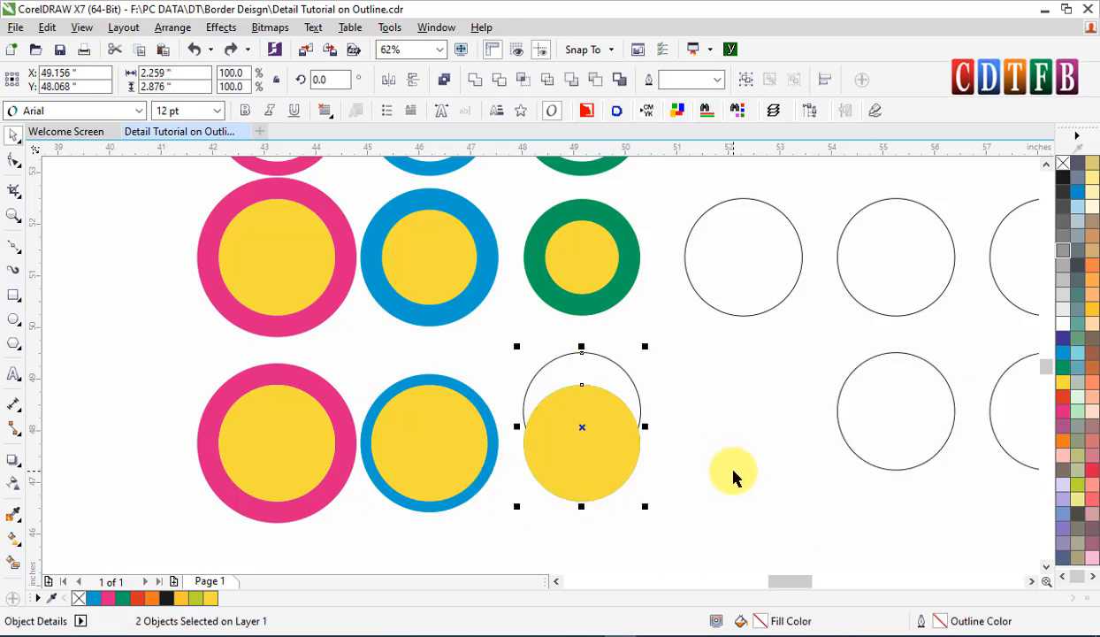
Move the lower row's three thin guide circles slightly down, level with the bottom yellow-filled circles.
{"action": "left_click", "coordinate": [756, 415]}
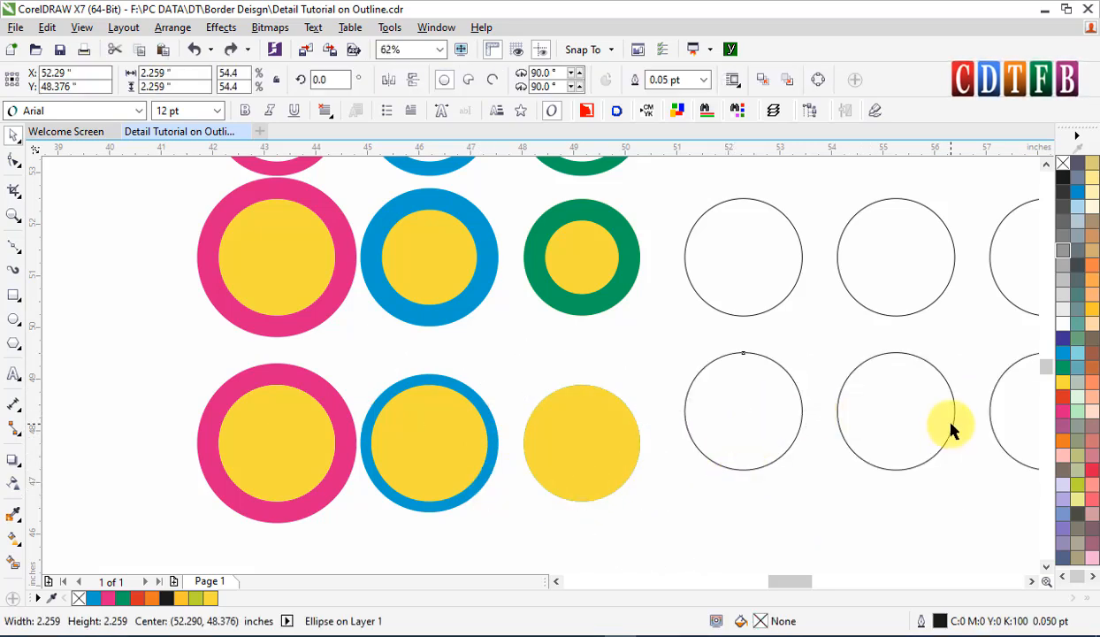
{"action": "left_click", "coordinate": [1010, 423], "text": "shift"}
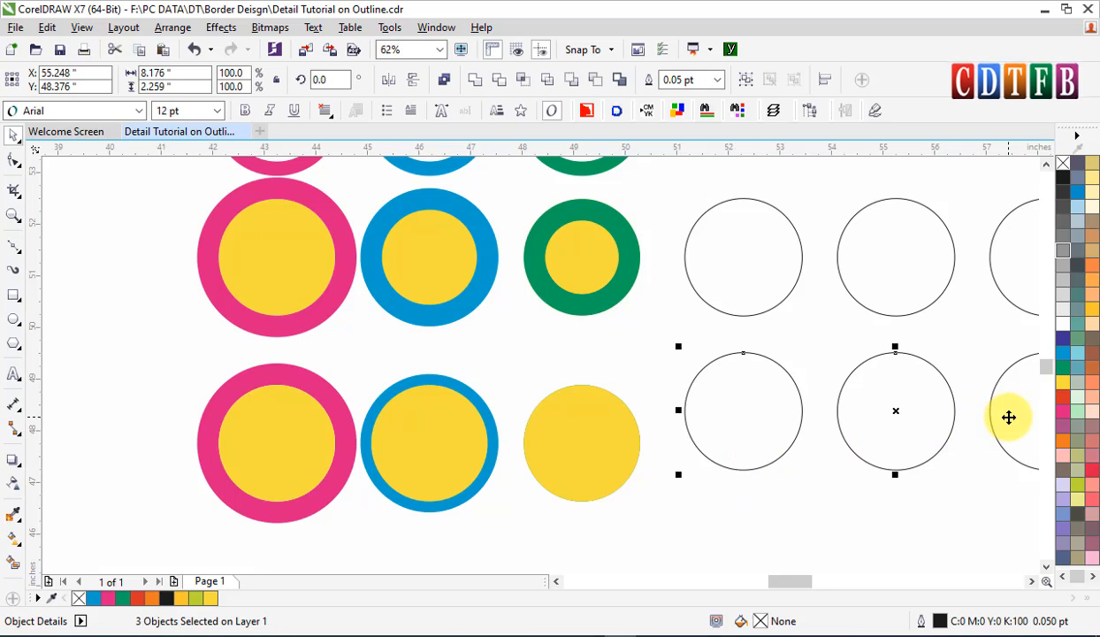
{"action": "left_click_drag", "start_coordinate": [1009, 416], "coordinate": [997, 467]}
Centre each of the three thin guide circles horizontally and vertically on its matching yellow-filled circle in the bottom row.
{"action": "left_click", "coordinate": [734, 444]}
{"action": "left_click", "coordinate": [334, 456], "text": "shift"}
{"action": "key", "text": "e"}
{"action": "key", "text": "c"}
{"action": "left_click", "coordinate": [857, 449]}
{"action": "left_click", "coordinate": [412, 451], "text": "shift"}
{"action": "key", "text": "c"}
{"action": "key", "text": "e"}
{"action": "left_click", "coordinate": [977, 451]}
{"action": "left_click", "coordinate": [592, 440], "text": "shift"}
{"action": "key", "text": "e"}
{"action": "key", "text": "c"}
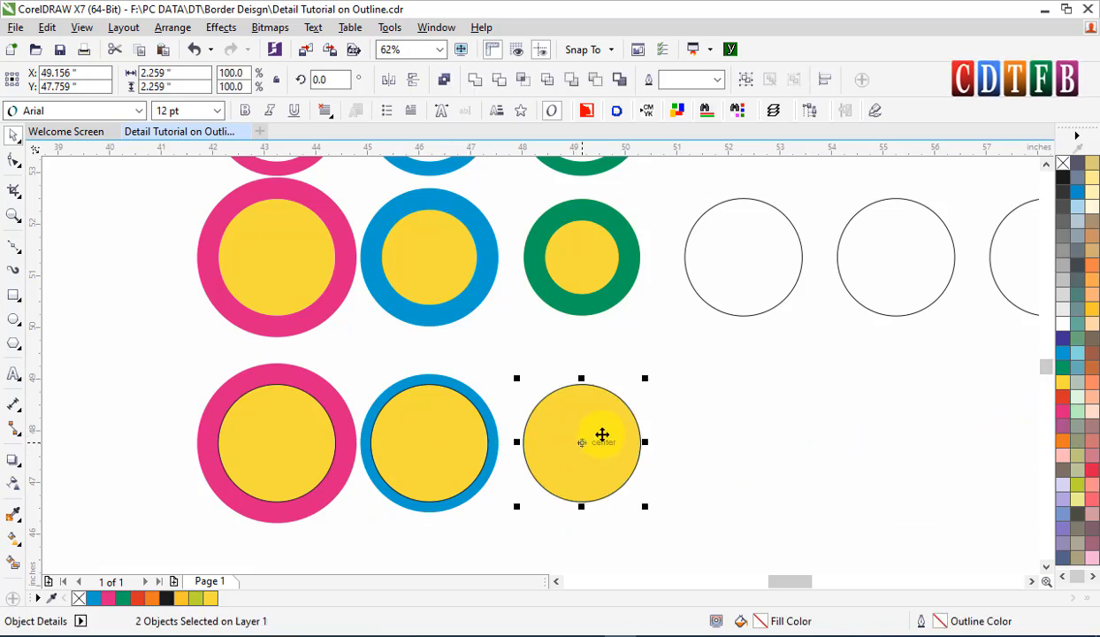
Examine the bottom row up close and check the outline settings of the middle blue-outlined circle without changing them.
{"action": "key", "text": "Escape"}
{"action": "key", "text": "F2"}
{"action": "left_click_drag", "start_coordinate": [167, 329], "coordinate": [683, 529]}
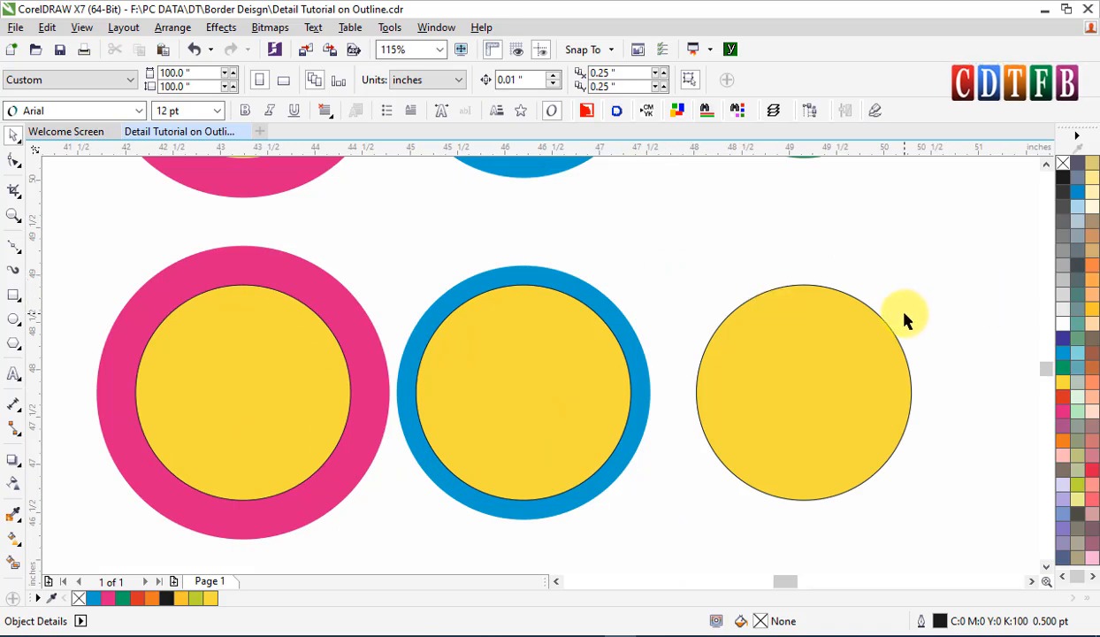
{"action": "left_click", "coordinate": [546, 270]}
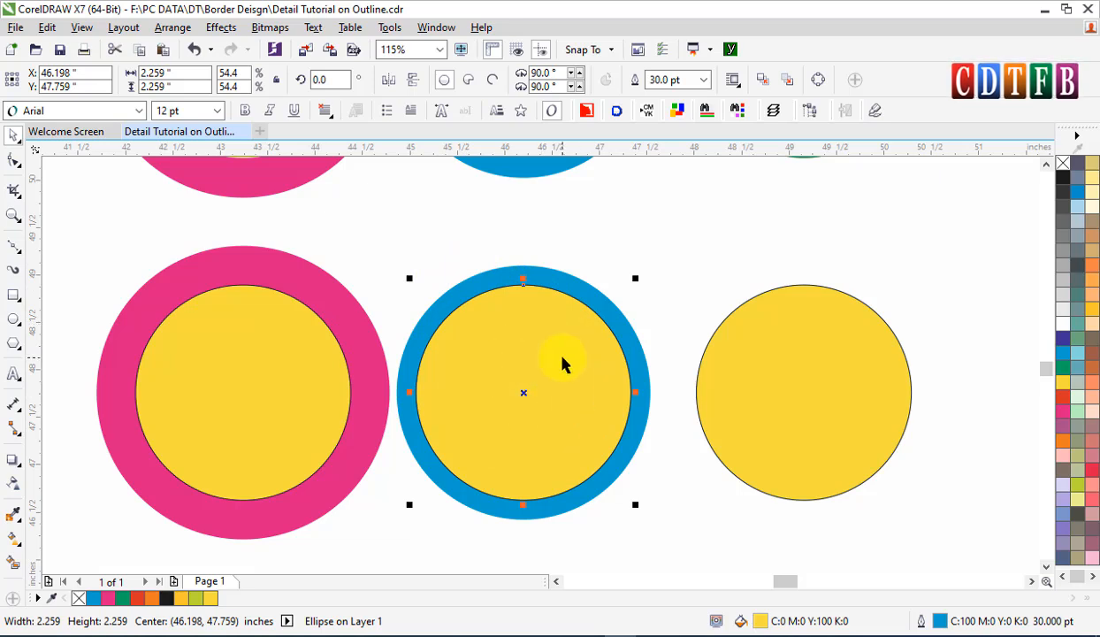
{"action": "left_click", "coordinate": [531, 247]}
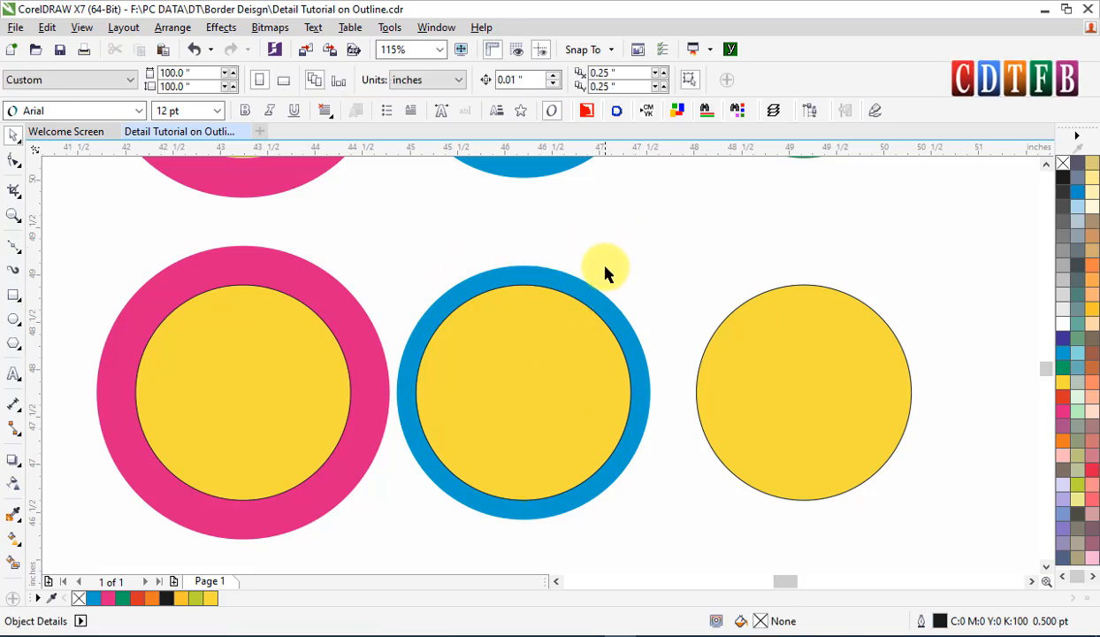
{"action": "left_click", "coordinate": [584, 285]}
{"action": "key", "text": "F12"}
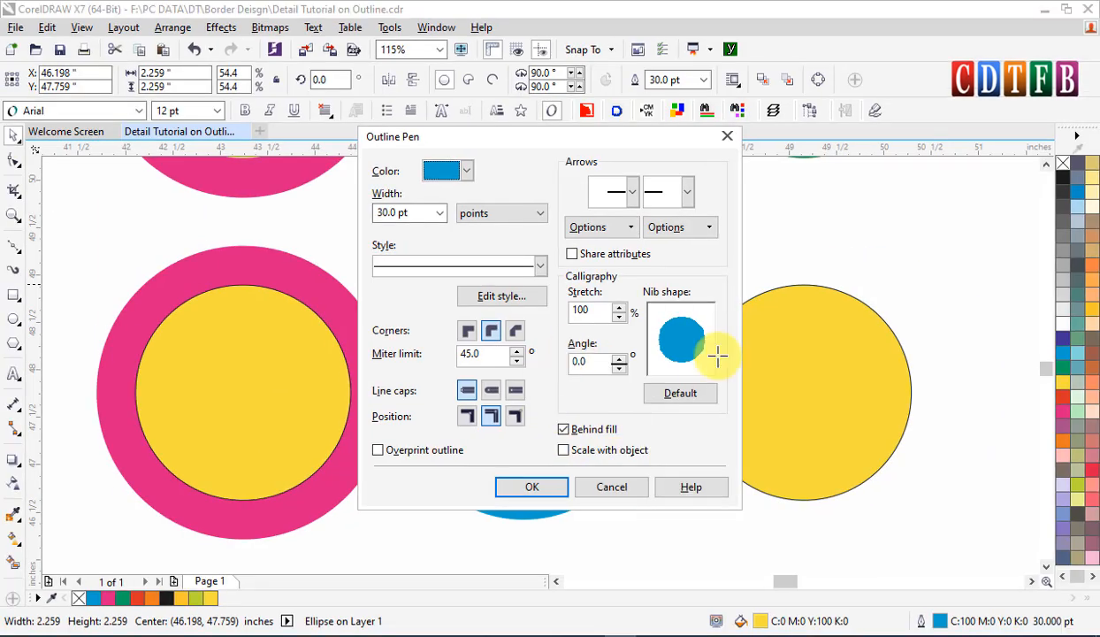
{"action": "left_click", "coordinate": [635, 502]}
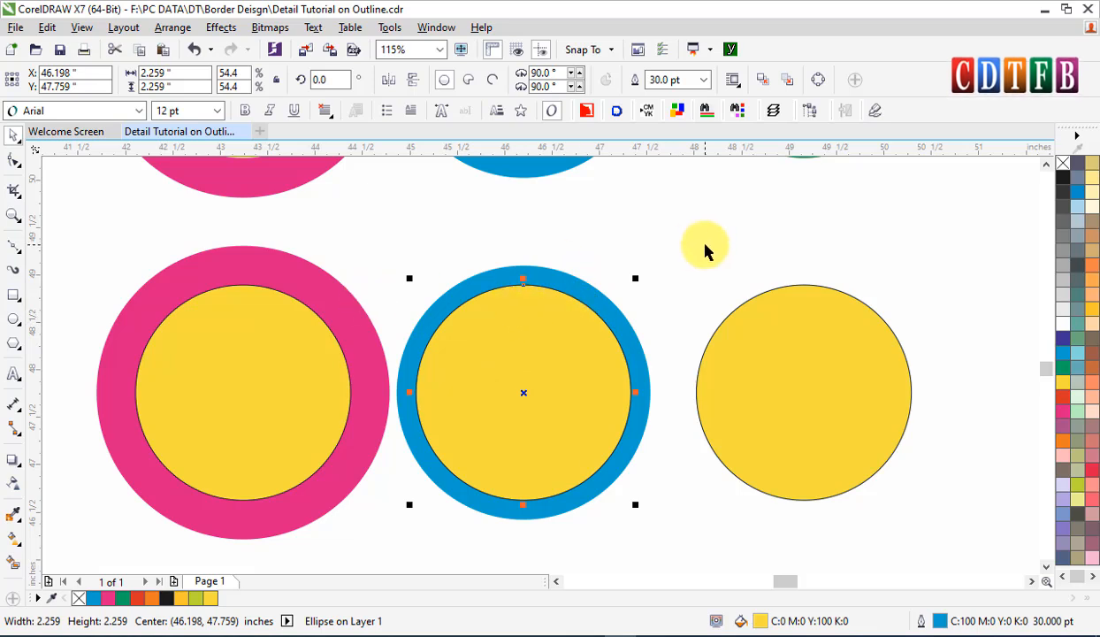
Compare where the blue, pink and third circle's outlines lie relative to the thin guide circles.
{"action": "left_click", "coordinate": [597, 246]}
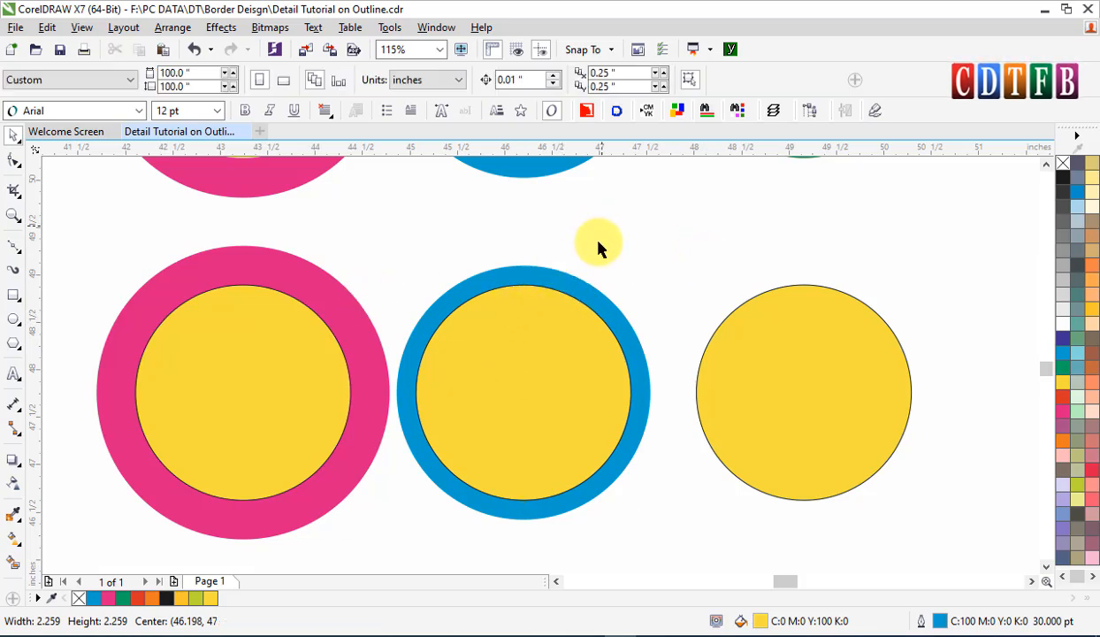
{"action": "left_click", "coordinate": [556, 293]}
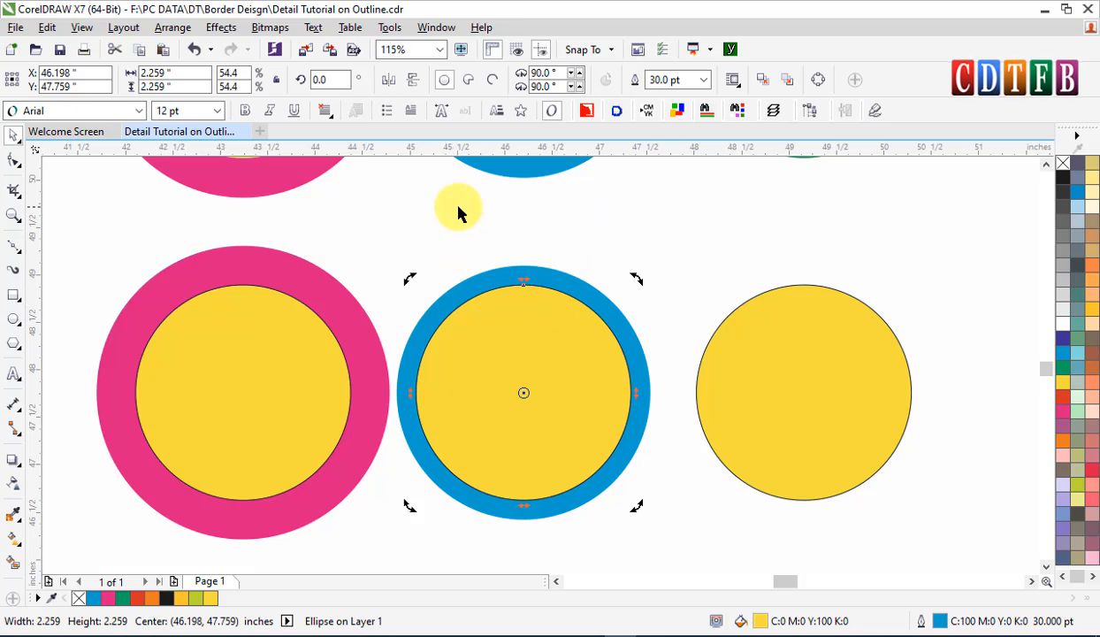
{"action": "left_click", "coordinate": [270, 267]}
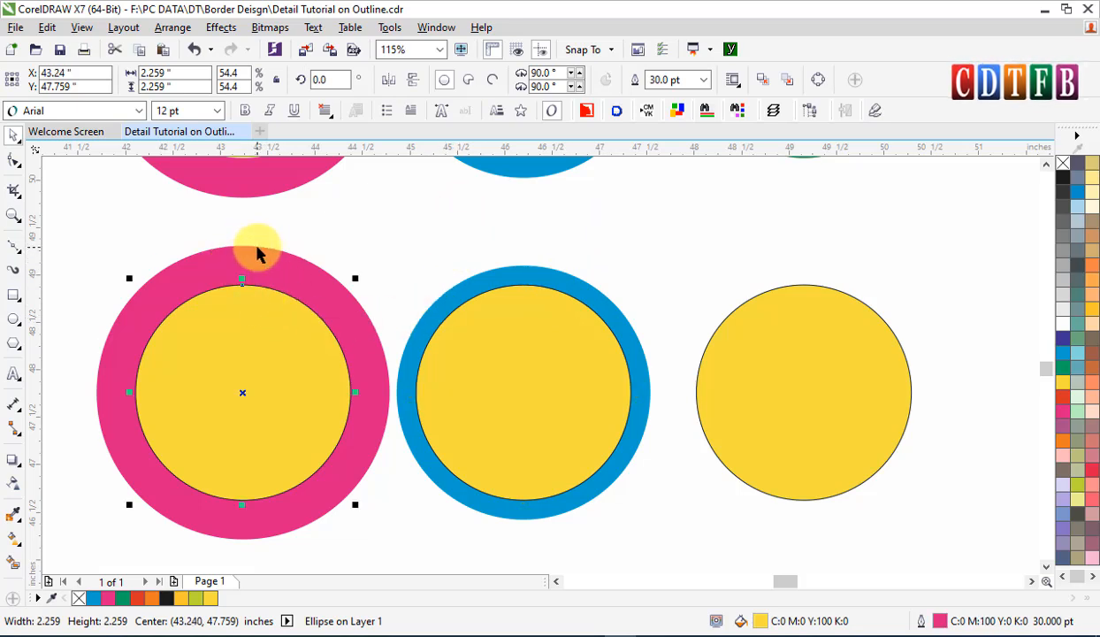
{"action": "left_click", "coordinate": [541, 265]}
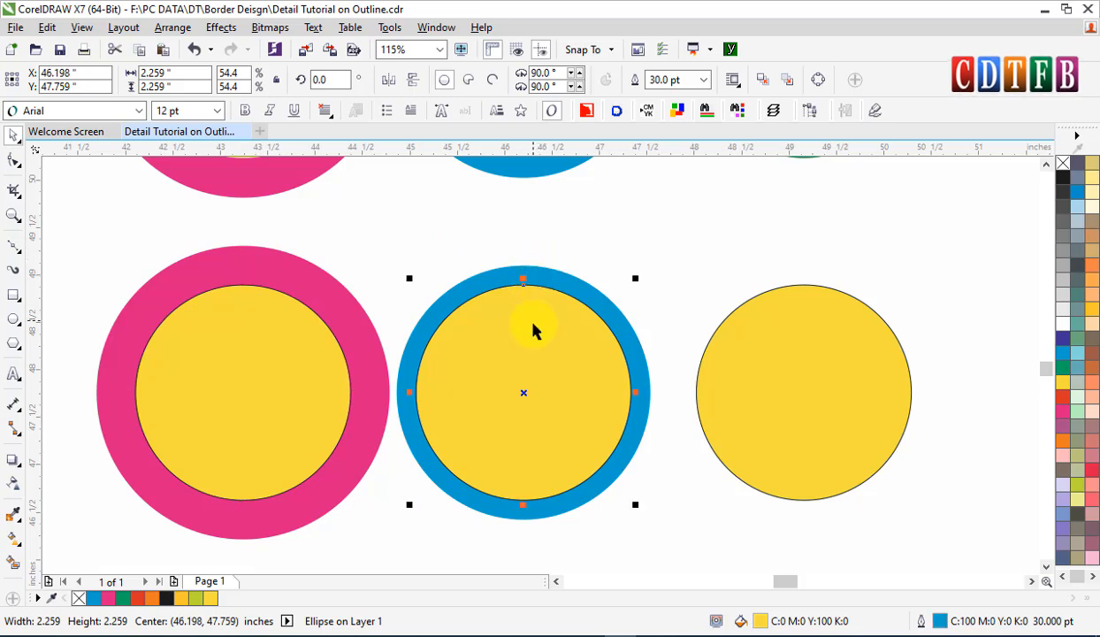
{"action": "left_click", "coordinate": [819, 292]}
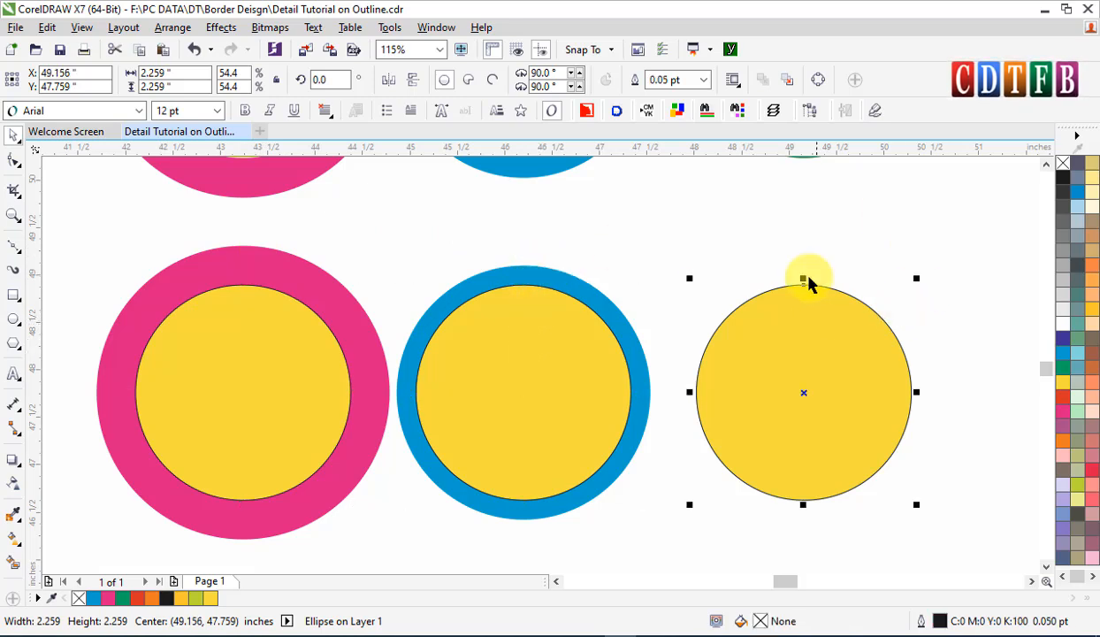
{"action": "left_click_drag", "start_coordinate": [768, 326], "coordinate": [836, 376]}
{"action": "left_click", "coordinate": [775, 311]}
{"action": "left_click", "coordinate": [535, 376]}
Delete the three thin guide circles lying on the bottom row of yellow-filled circles.
{"action": "left_click", "coordinate": [310, 372]}
{"action": "left_click", "coordinate": [513, 393], "text": "shift"}
{"action": "left_click", "coordinate": [859, 430], "text": "shift"}
{"action": "key", "text": "Delete"}
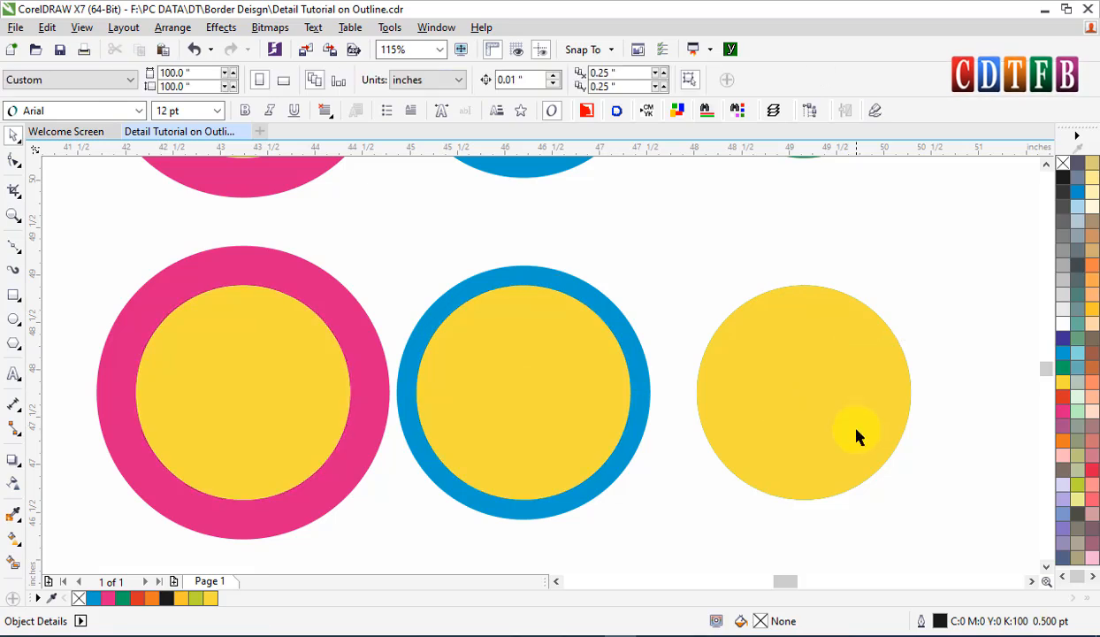
Review the shared Outline Pen settings of all three bottom-row circles without changing them.
{"action": "left_click", "coordinate": [304, 410]}
{"action": "left_click", "coordinate": [560, 386], "text": "shift"}
{"action": "left_click", "coordinate": [750, 390], "text": "shift"}
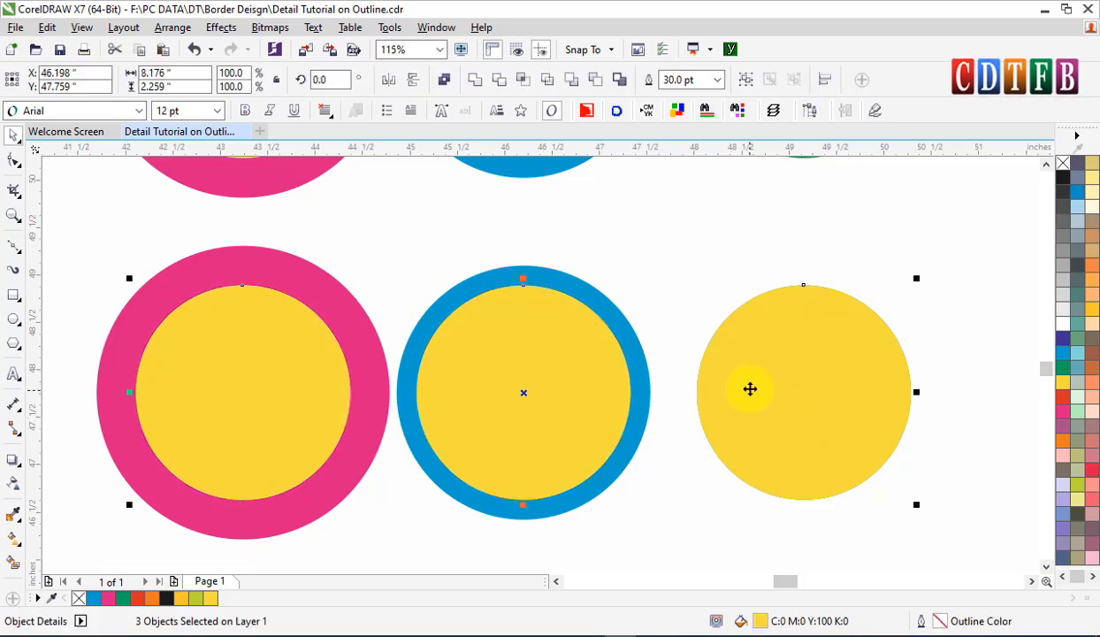
{"action": "scroll", "coordinate": [750, 391], "scroll_direction": "down", "scroll_amount": 3}
{"action": "key", "text": "F12"}
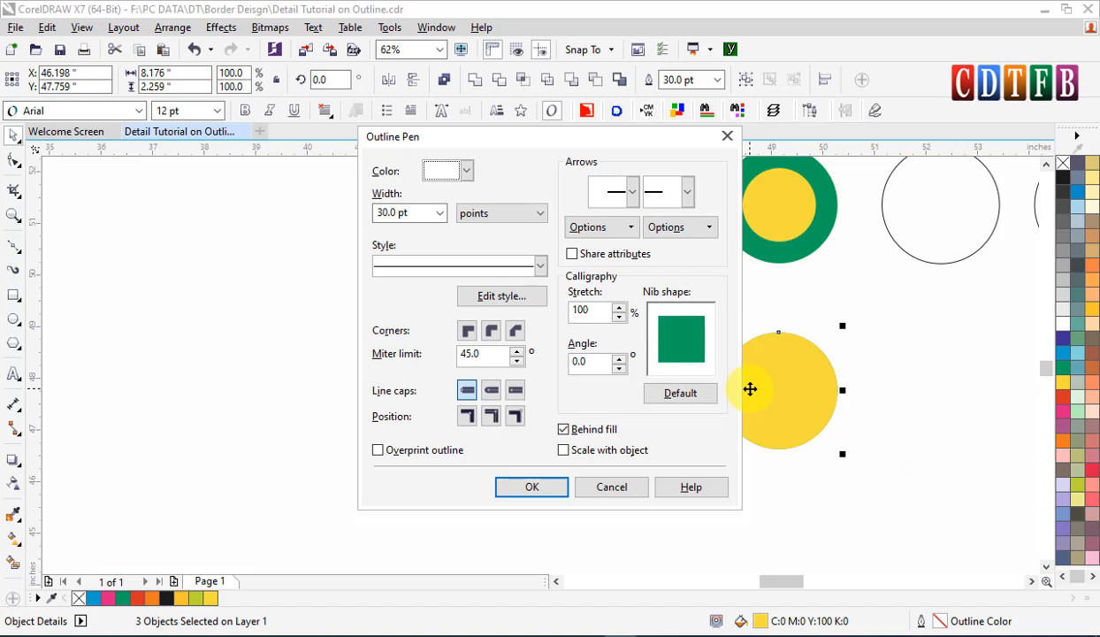
{"action": "left_click", "coordinate": [621, 495]}
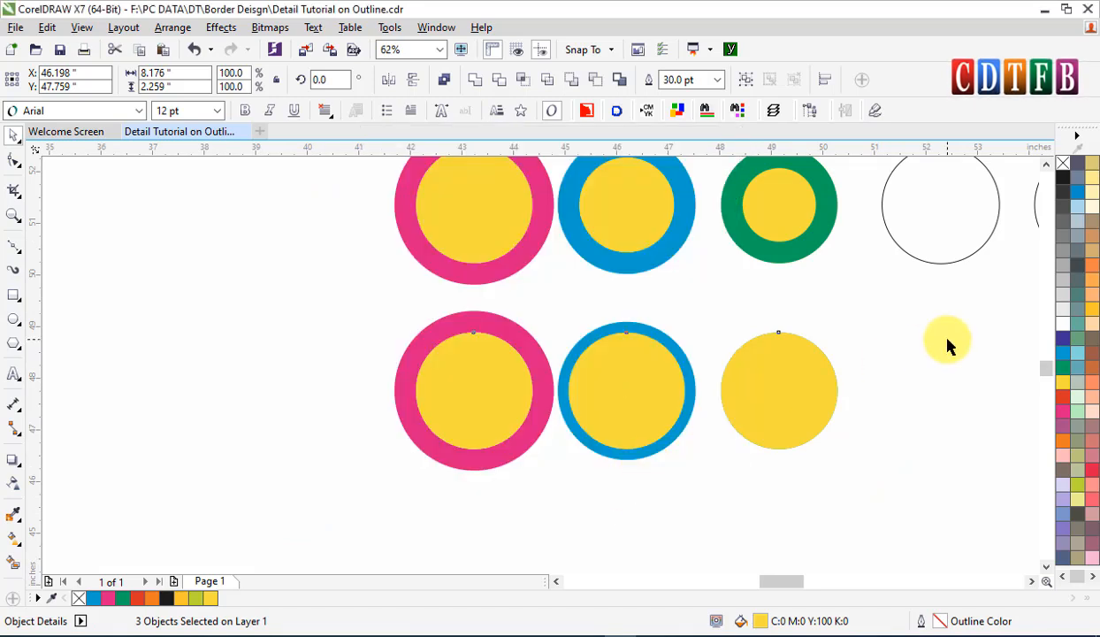
Place the upper row of three yellow-filled circles in the empty area to the left of the circle rows.
{"action": "left_click", "coordinate": [948, 347]}
{"action": "left_click", "coordinate": [504, 228]}
{"action": "left_click", "coordinate": [665, 224], "text": "shift"}
{"action": "scroll", "coordinate": [823, 323], "scroll_direction": "down", "scroll_amount": 2}
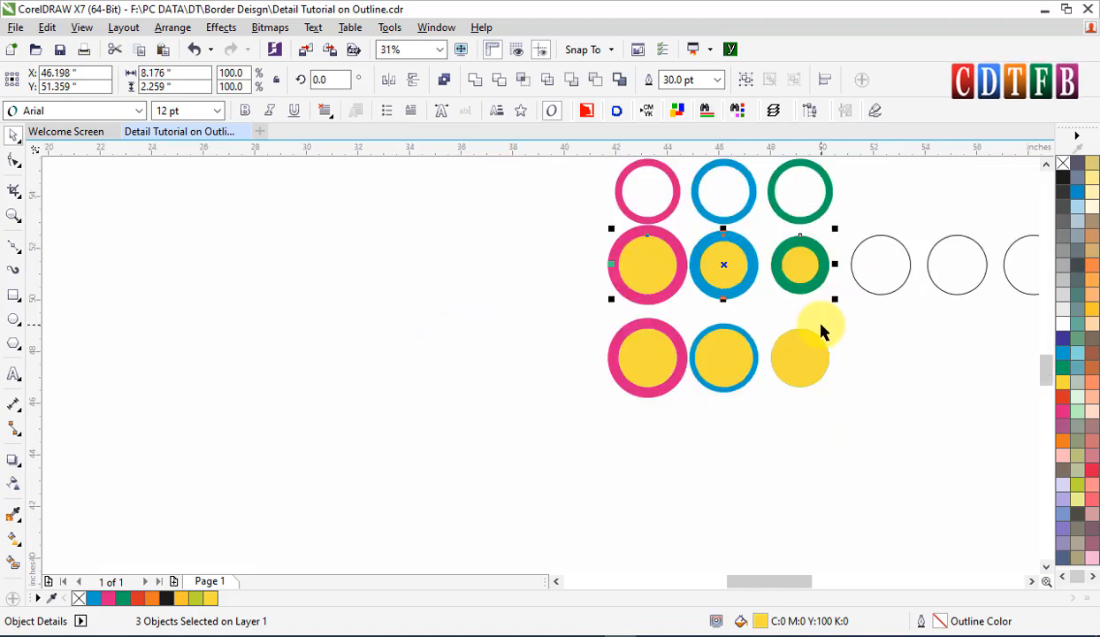
{"action": "mouse_move", "coordinate": [740, 264]}
{"action": "left_mouse_down"}
{"action": "mouse_move", "coordinate": [380, 325]}
{"action": "mouse_move", "coordinate": [352, 309]}
{"action": "left_mouse_up"}
{"action": "key", "text": "z"}
{"action": "mouse_move", "coordinate": [202, 260]}
{"action": "left_mouse_down"}
{"action": "mouse_move", "coordinate": [478, 364]}
{"action": "mouse_move", "coordinate": [548, 344]}
{"action": "left_mouse_up"}
{"action": "key", "text": "Escape"}
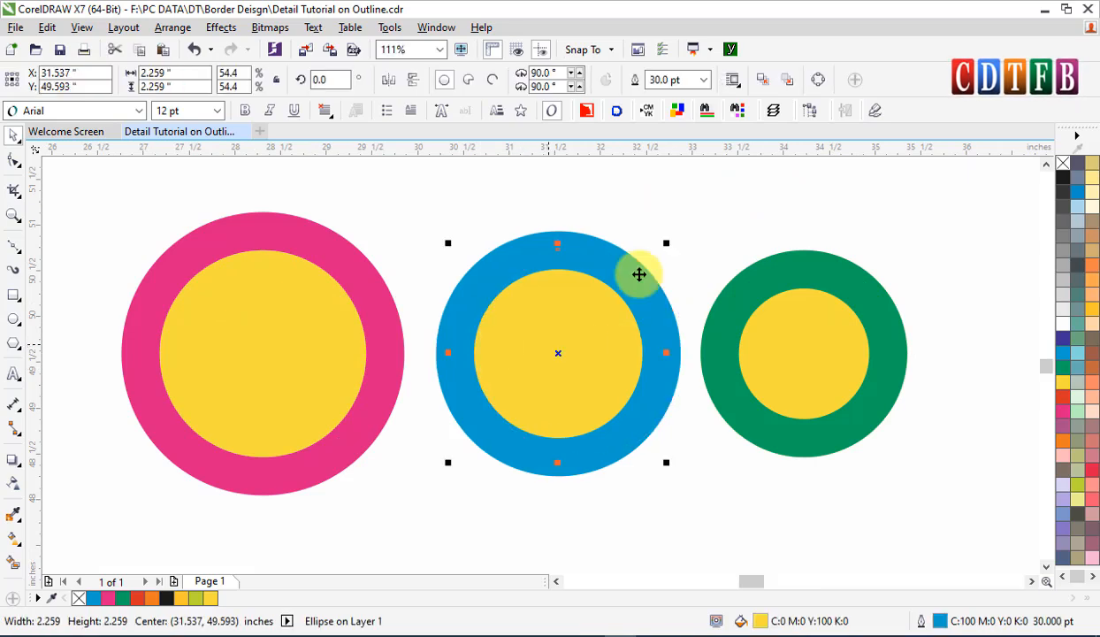
Duplicate the large pink-outlined circle into the empty space below the blue-outlined circle.
{"action": "left_click", "coordinate": [292, 338]}
{"action": "left_click", "coordinate": [411, 292]}
{"action": "scroll", "coordinate": [411, 292], "scroll_direction": "down", "scroll_amount": 3}
{"action": "left_click", "coordinate": [356, 322]}
{"action": "left_click", "coordinate": [357, 319]}
{"action": "left_click_drag", "start_coordinate": [362, 276], "coordinate": [488, 435]}
{"action": "left_click_drag", "start_coordinate": [283, 231], "coordinate": [684, 559]}
{"action": "left_click", "coordinate": [372, 268]}
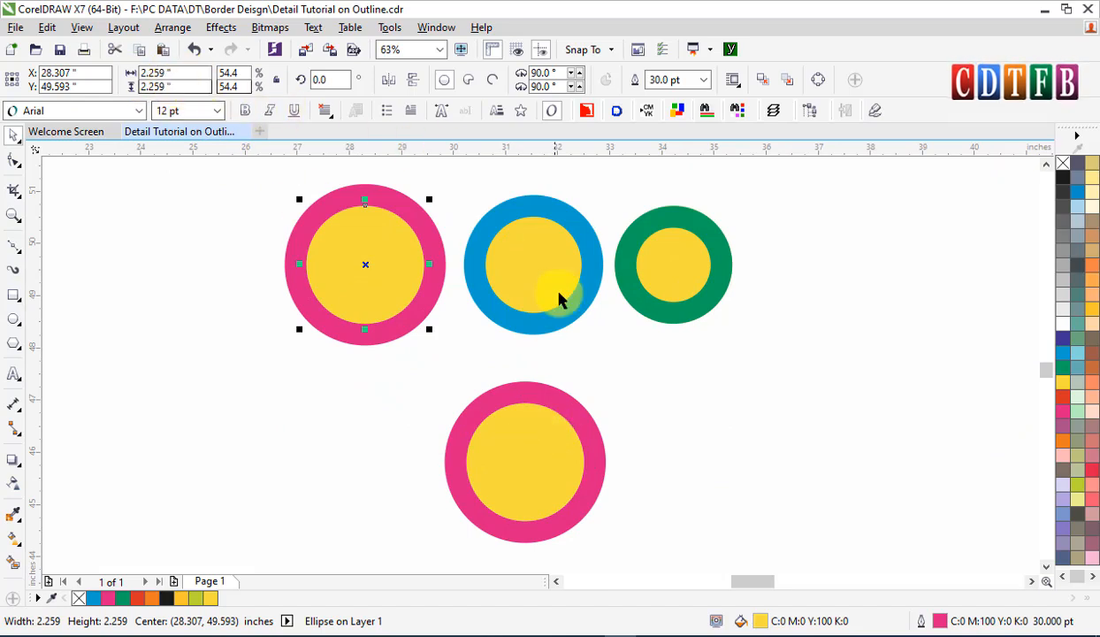
Scale the pink-outlined copy down about its centre, first to about 0.87 in and again to about 0.52 in.
{"action": "left_click", "coordinate": [522, 451]}
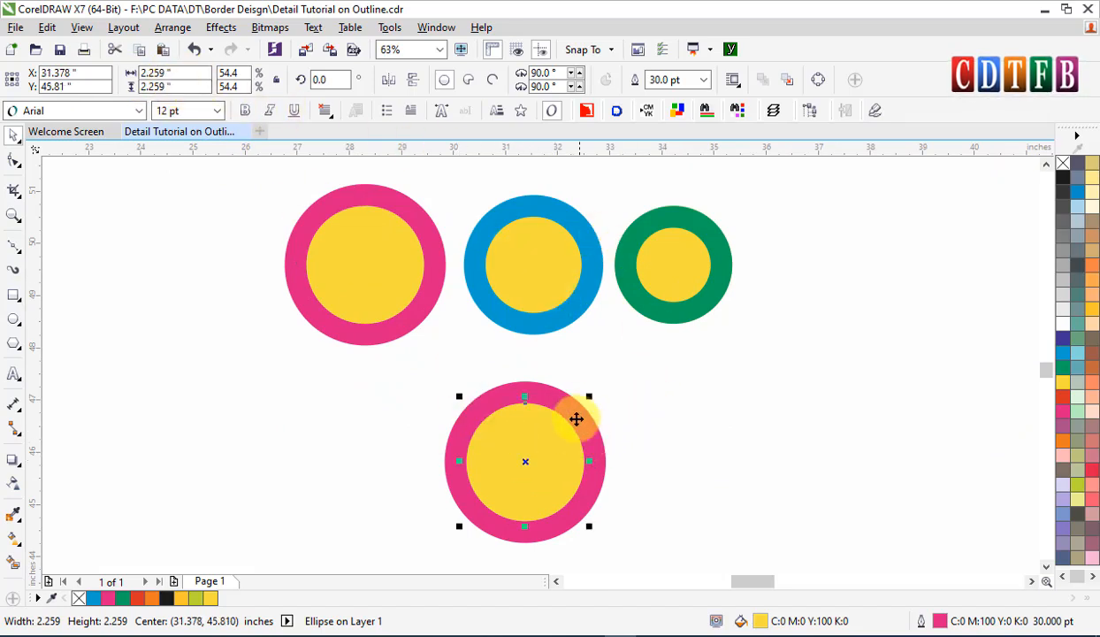
{"action": "left_click_drag", "start_coordinate": [592, 396], "coordinate": [554, 431]}
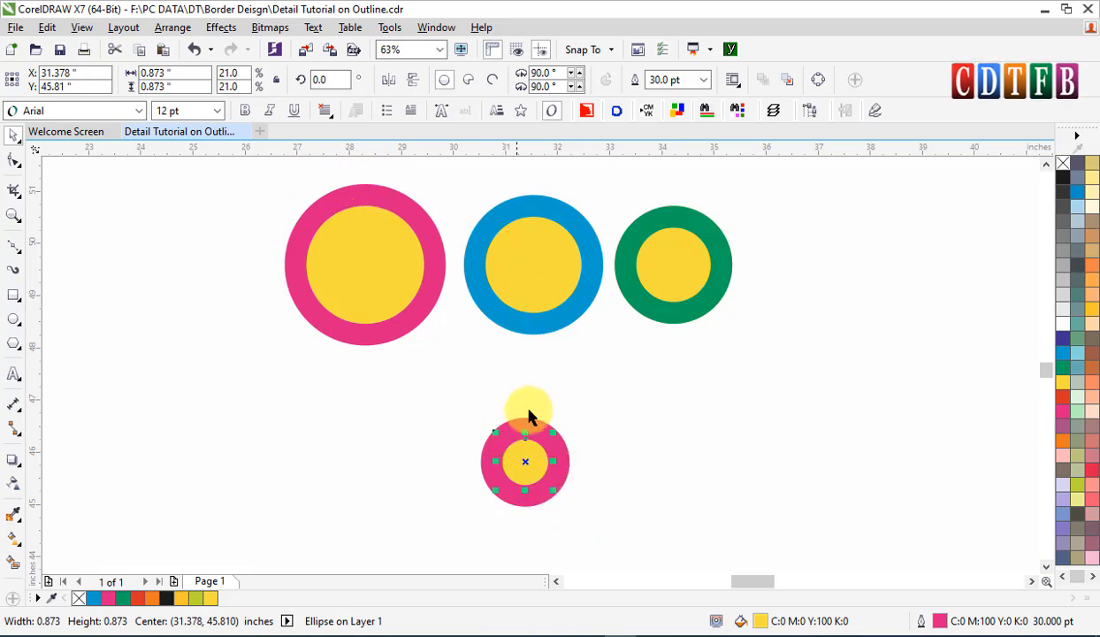
{"action": "left_click_drag", "start_coordinate": [553, 432], "coordinate": [534, 497]}
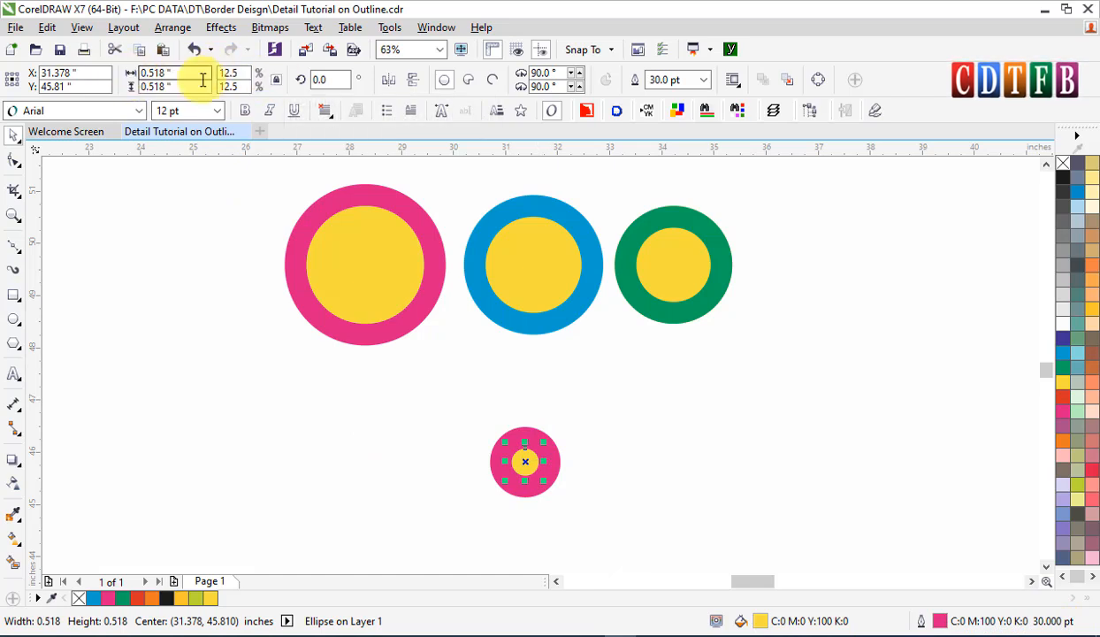
Set the small pink-outlined copy's size to 0.5 in and move it about 4.4 in to the right.
{"action": "left_click", "coordinate": [159, 73]}
{"action": "type", "text": "0.5"}
{"action": "key", "text": "Return"}
{"action": "left_click_drag", "start_coordinate": [505, 464], "coordinate": [766, 434]}
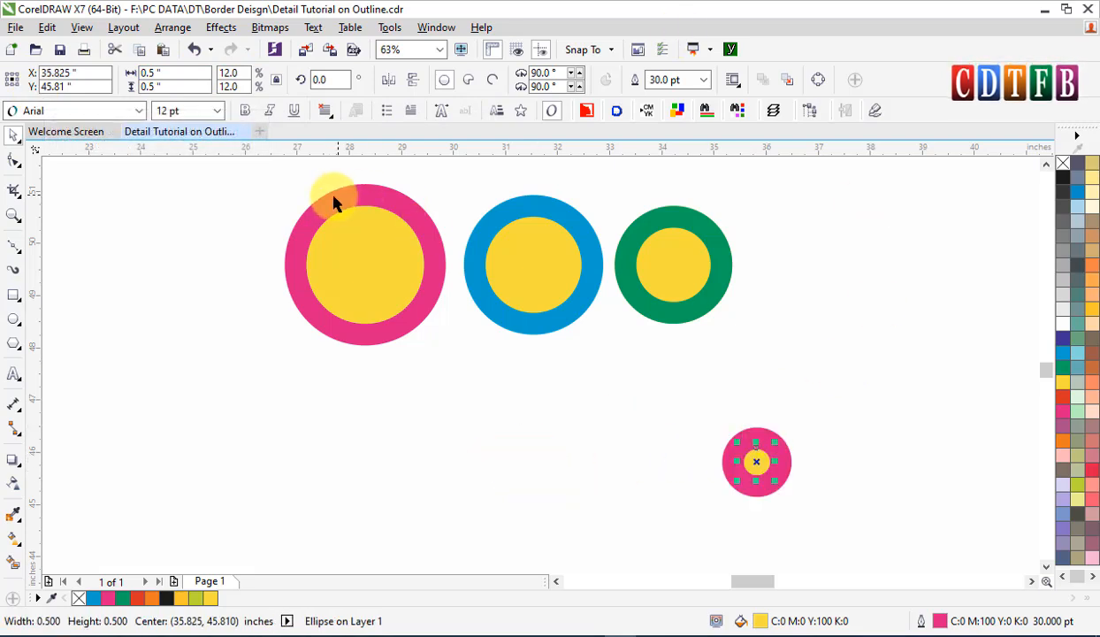
Duplicate the large pink-outlined circle straight down, about 3.5 in below the original.
{"action": "left_click_drag", "start_coordinate": [525, 263], "coordinate": [525, 330]}
{"action": "key", "text": "ctrl+z"}
{"action": "left_click_drag", "start_coordinate": [379, 237], "coordinate": [422, 422]}
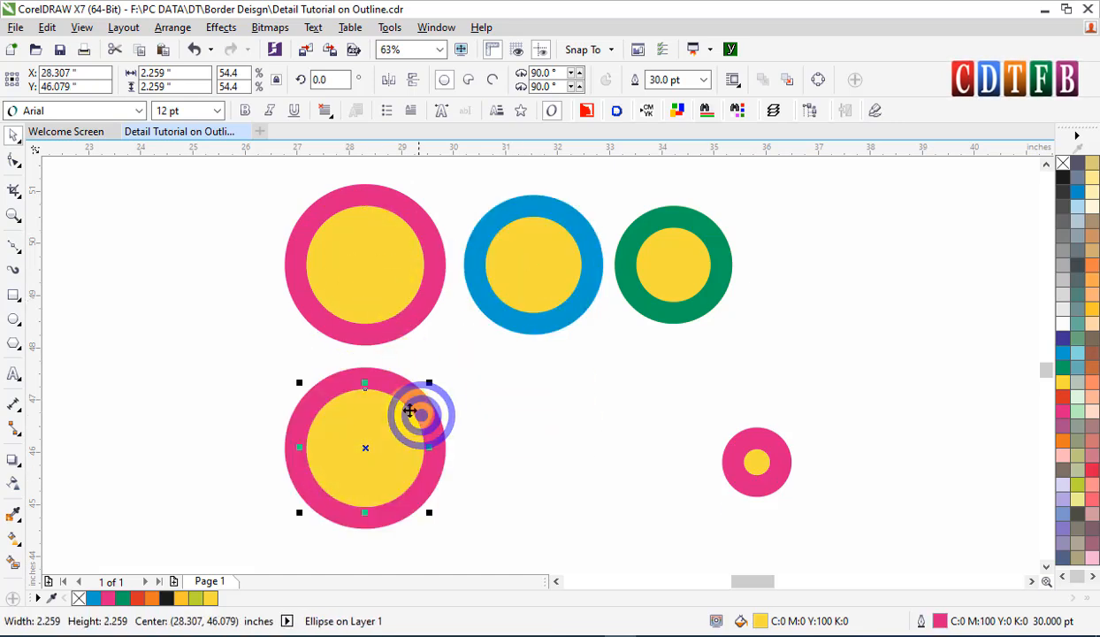
Turn on Scale with object for the outline of the large pink-outlined copy in the lower row.
{"action": "left_click", "coordinate": [780, 467]}
{"action": "left_click", "coordinate": [398, 437]}
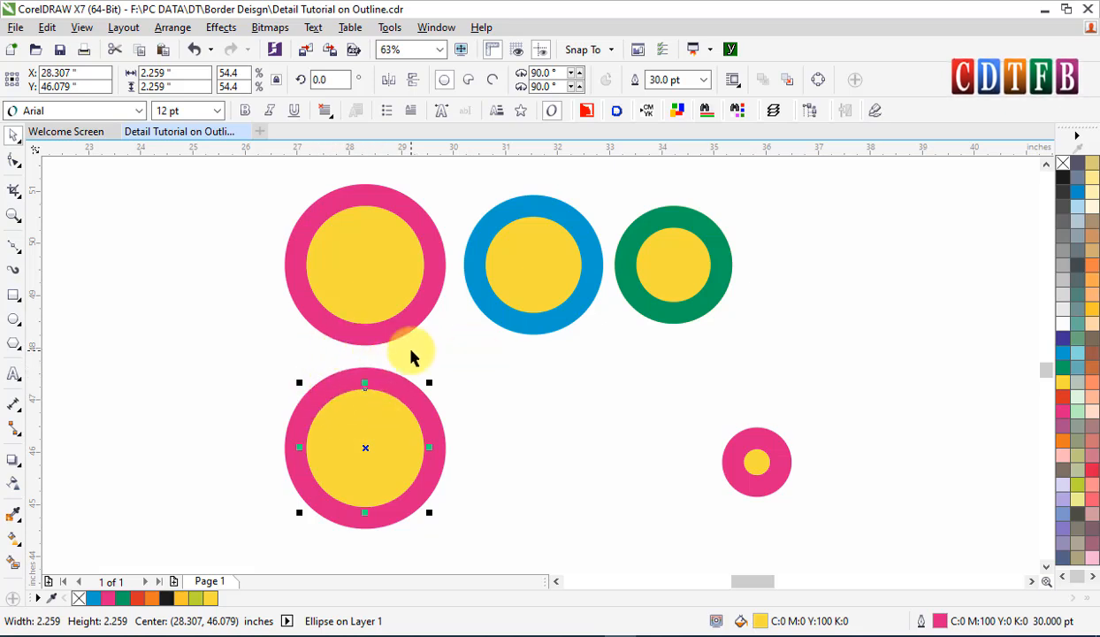
{"action": "key", "text": "F12"}
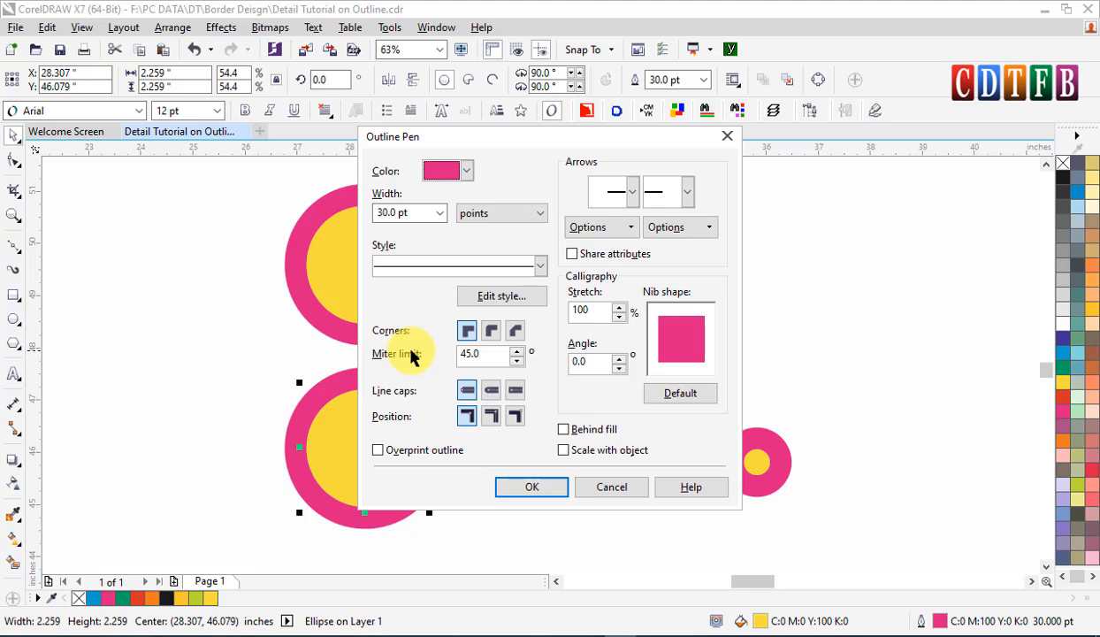
{"action": "left_click", "coordinate": [563, 450]}
{"action": "left_click", "coordinate": [533, 487]}
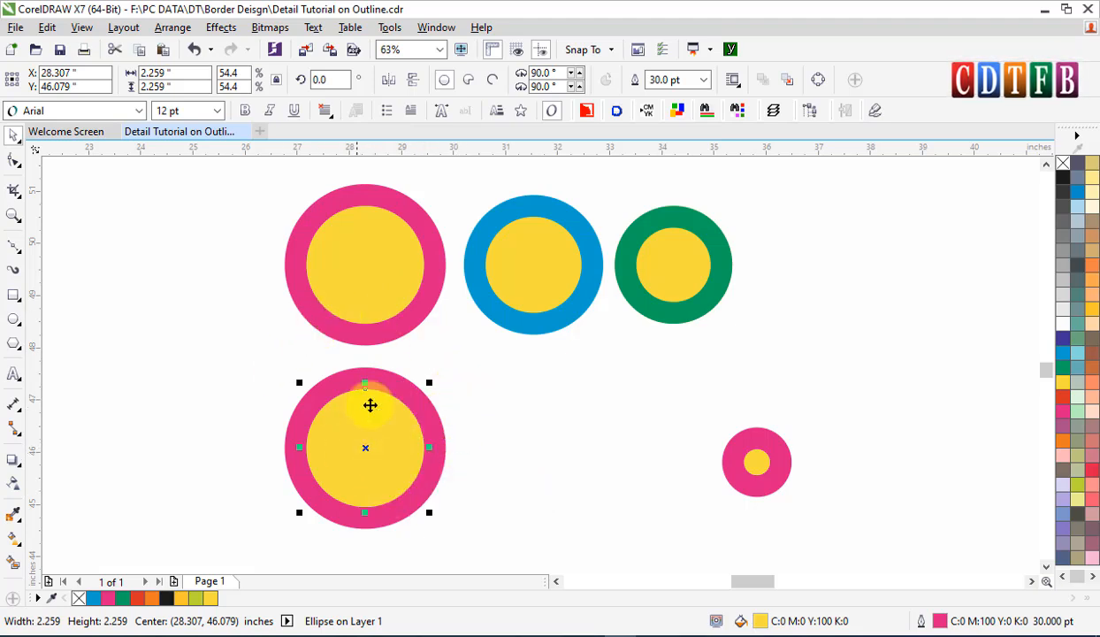
Duplicate the lower large pink-outlined circle about 4.1 in to the right and set the new copy's size to 0.5 in.
{"action": "left_click_drag", "start_coordinate": [361, 442], "coordinate": [577, 457]}
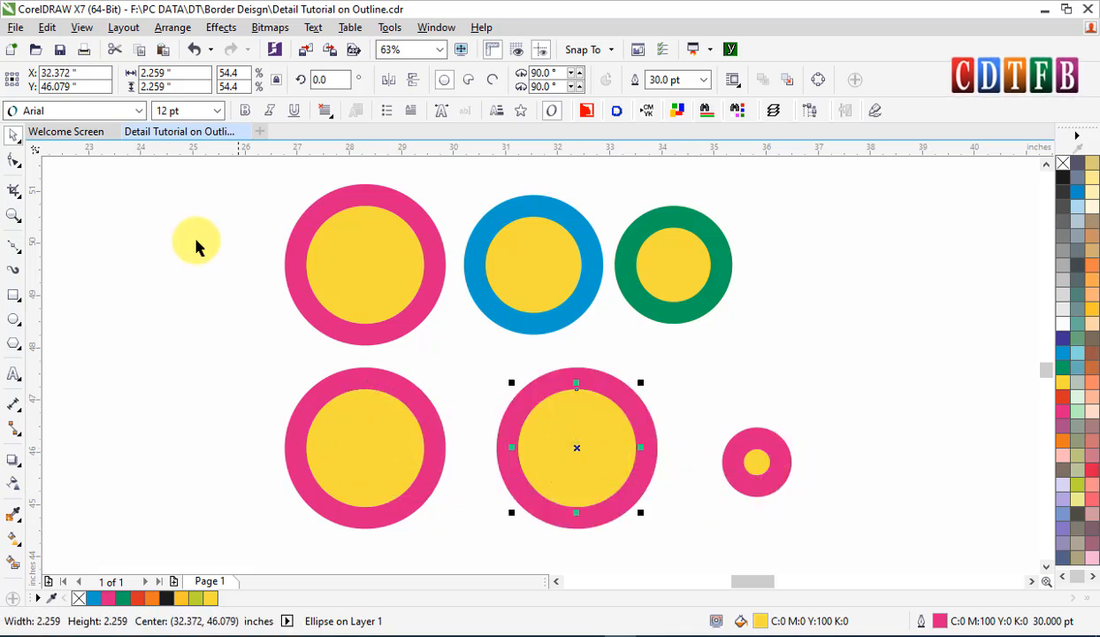
{"action": "left_click_drag", "start_coordinate": [33, 70], "coordinate": [2, 69]}
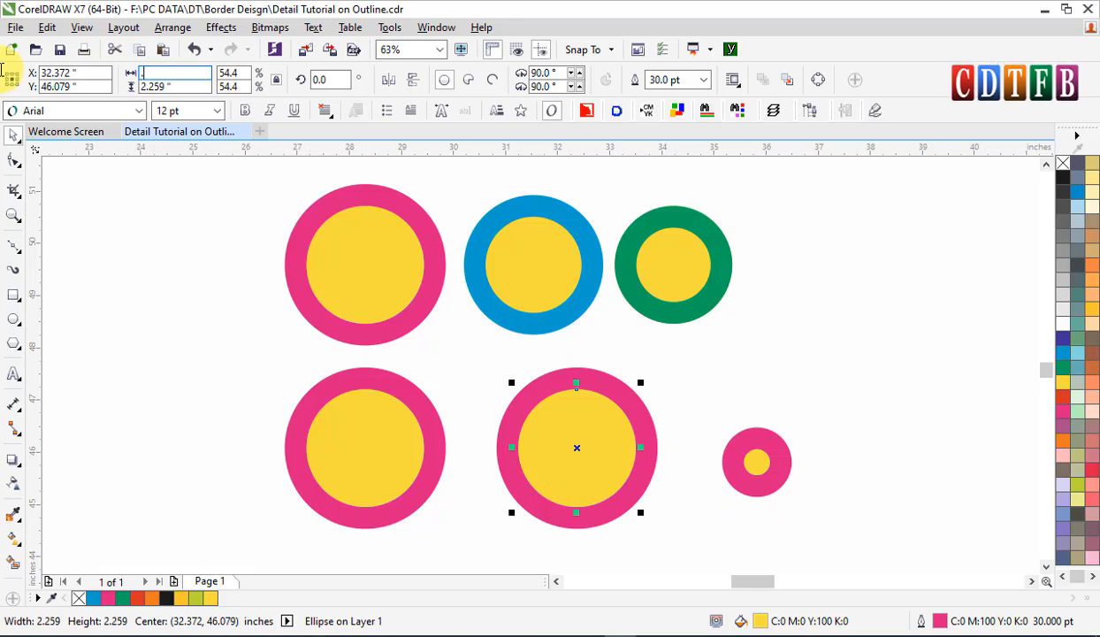
{"action": "key", "text": "Return"}
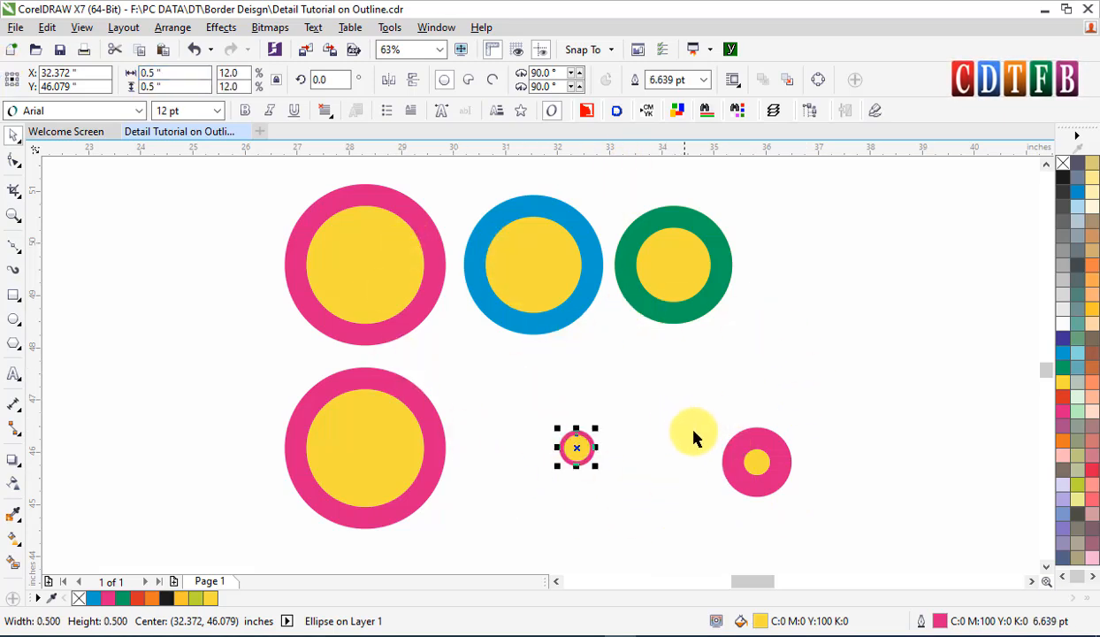
Move the lower 0.5 in copy about 1.6 in to the right and align its centre vertically with the other small pink-outlined circle.
{"action": "left_click_drag", "start_coordinate": [577, 448], "coordinate": [662, 475]}
{"action": "left_click", "coordinate": [760, 464], "text": "shift"}
{"action": "key", "text": "e"}
{"action": "key", "text": "Escape"}
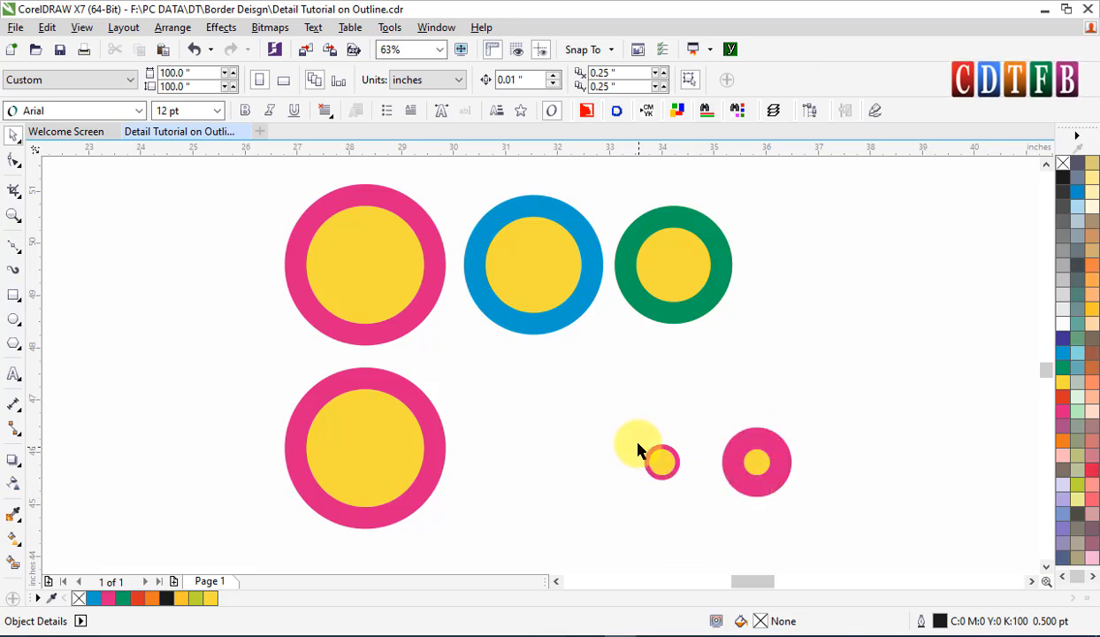
Compare the outline widths of the two 0.5 in pink-outlined circles.
{"action": "left_click", "coordinate": [766, 468]}
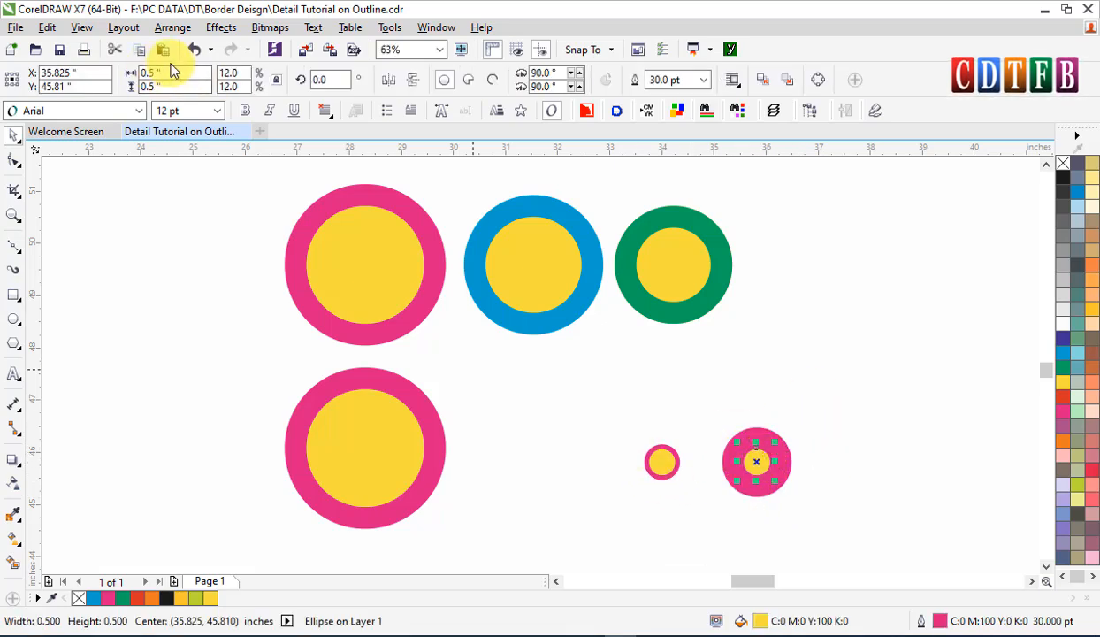
{"action": "left_click", "coordinate": [665, 463]}
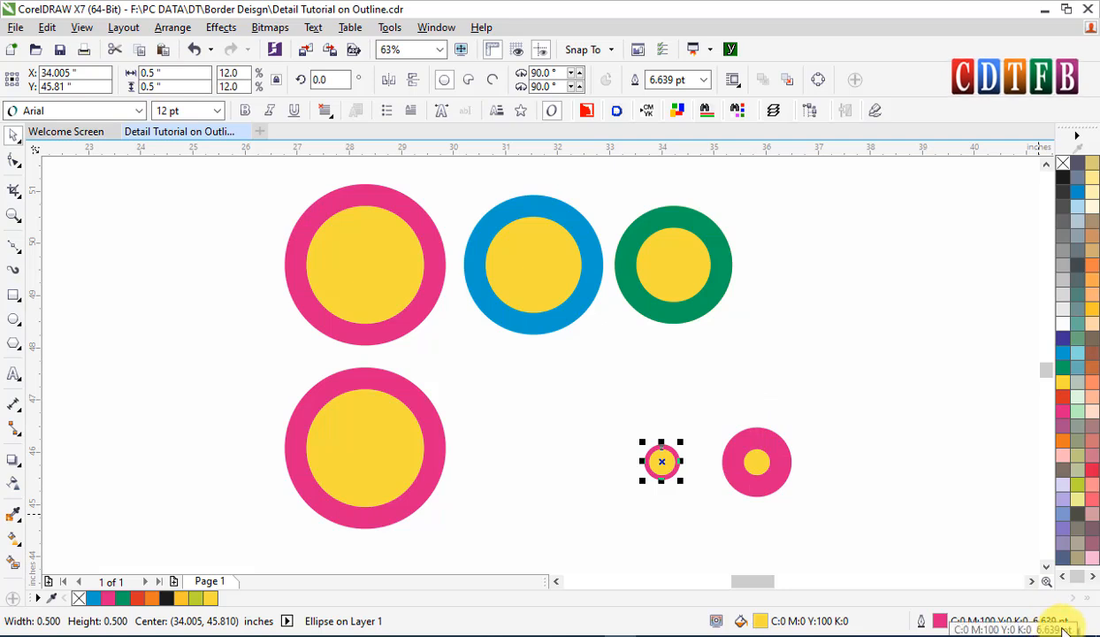
{"action": "left_click", "coordinate": [755, 451]}
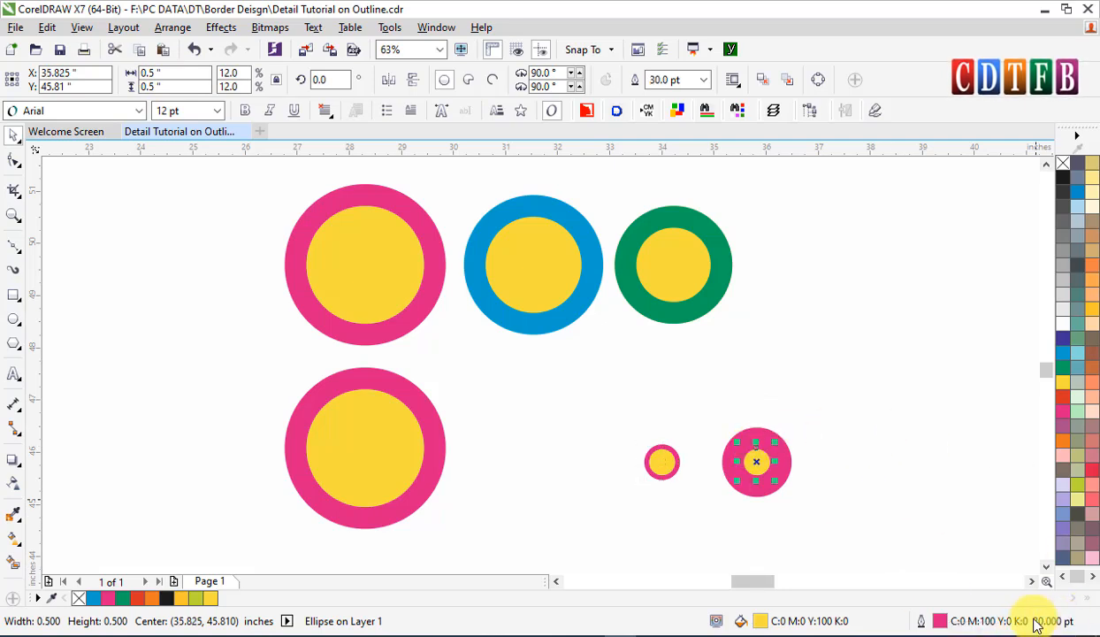
Duplicate the lower large pink-outlined circle to its left, enlarge the copy to about 11.2 in and move it further left.
{"action": "scroll", "coordinate": [591, 429], "scroll_direction": "down", "scroll_amount": 2}
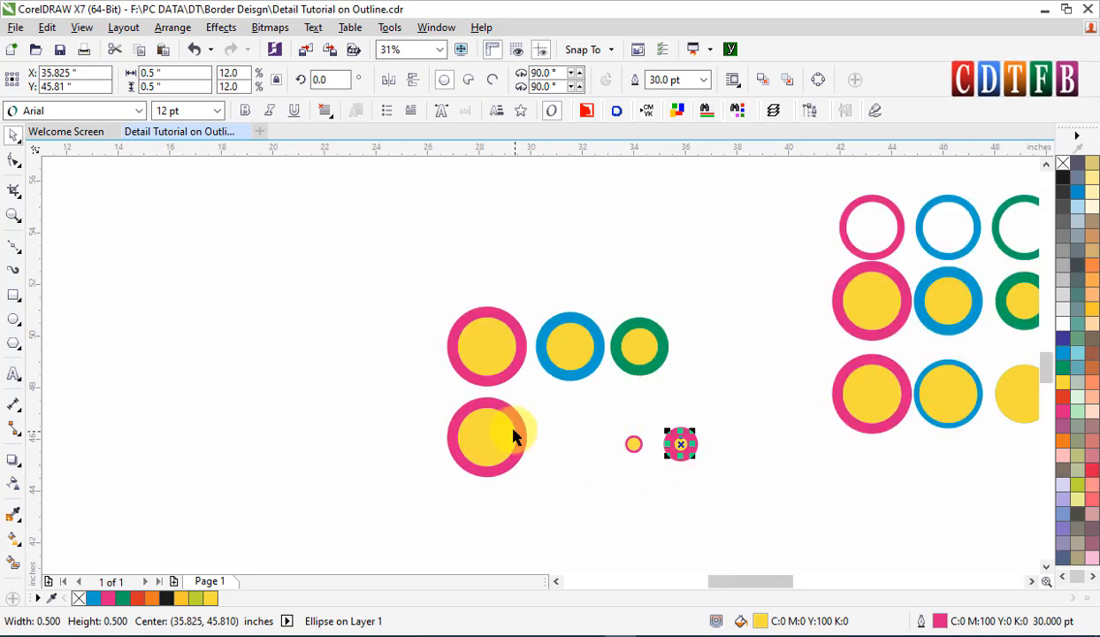
{"action": "left_click_drag", "start_coordinate": [513, 443], "coordinate": [402, 440]}
{"action": "right_click", "coordinate": [407, 436]}
{"action": "left_click_drag", "start_coordinate": [410, 400], "coordinate": [550, 259]}
{"action": "left_click_drag", "start_coordinate": [435, 418], "coordinate": [289, 378]}
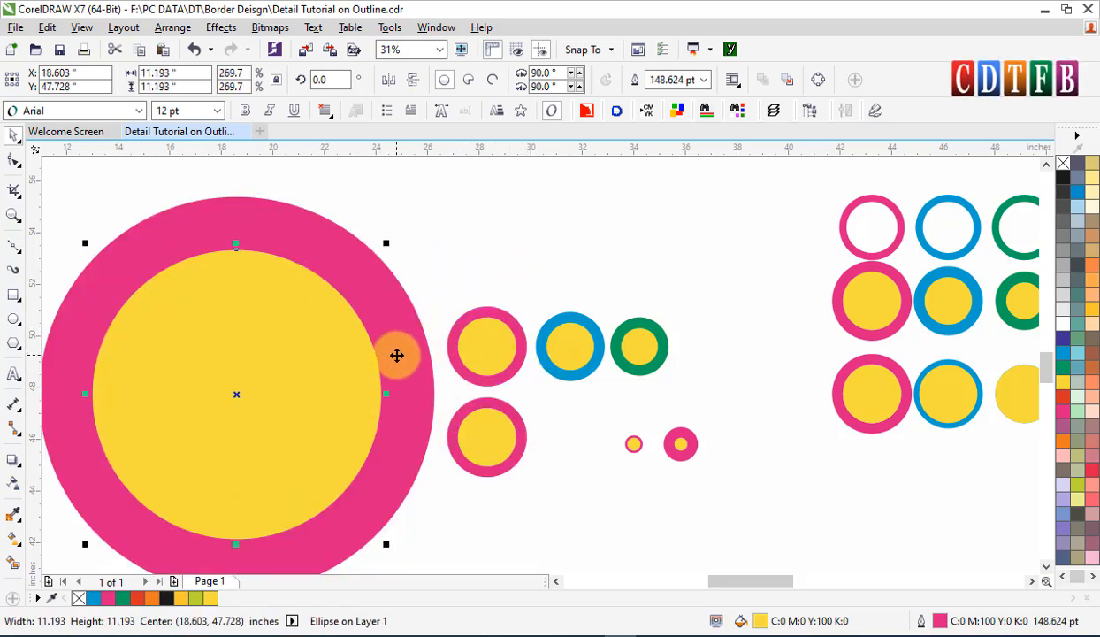
Enlarge the 0.5 in circle with the 30 pt outline to about 14.8 in and move it about 5 in to the right.
{"action": "left_click", "coordinate": [679, 450]}
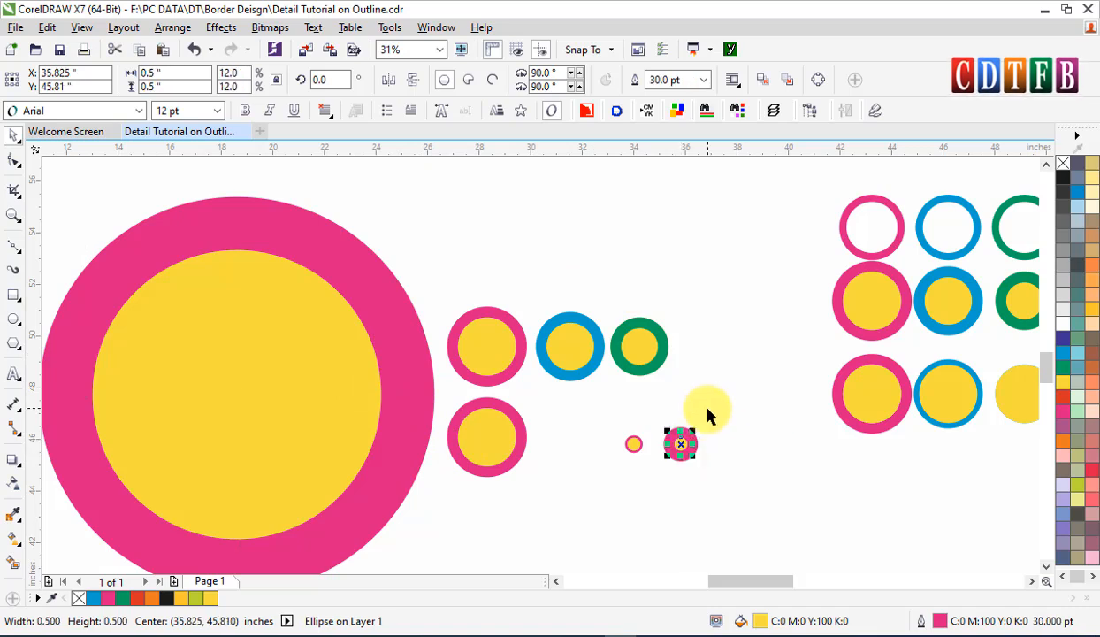
{"action": "left_click_drag", "start_coordinate": [694, 431], "coordinate": [843, 300]}
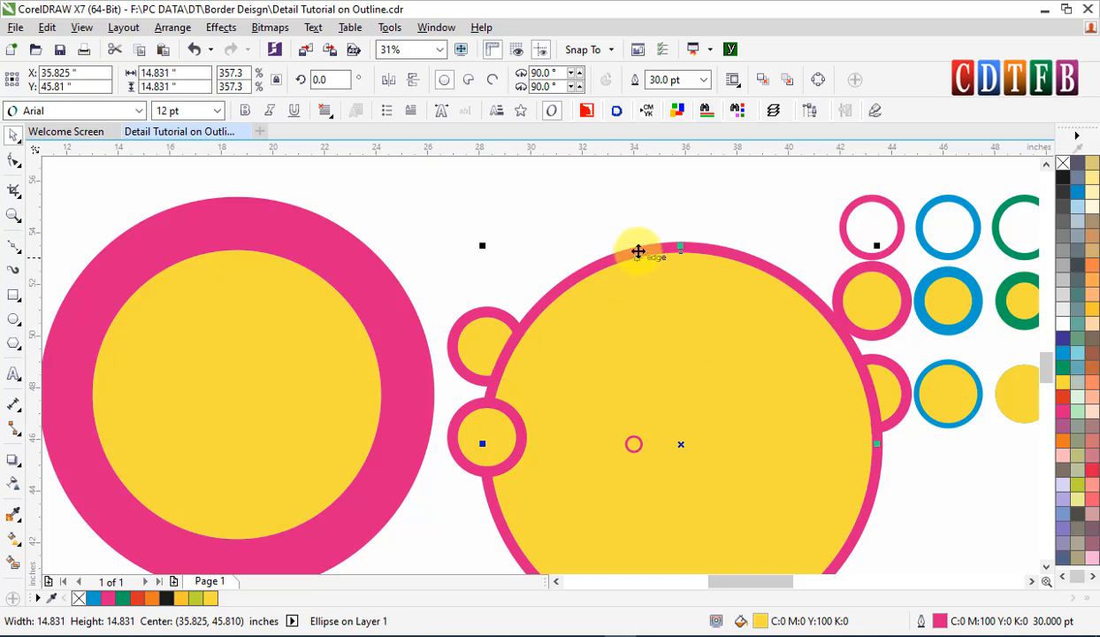
{"action": "left_click_drag", "start_coordinate": [663, 304], "coordinate": [788, 282]}
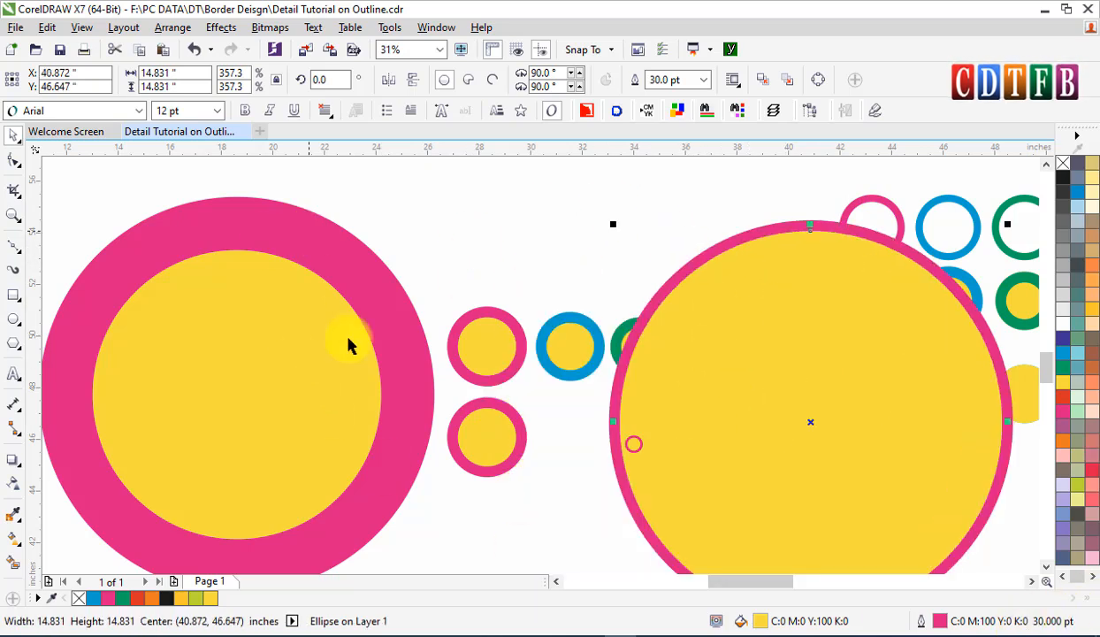
Compare the outline widths of the two enlarged circles, and delete both circles.
{"action": "left_click", "coordinate": [241, 312]}
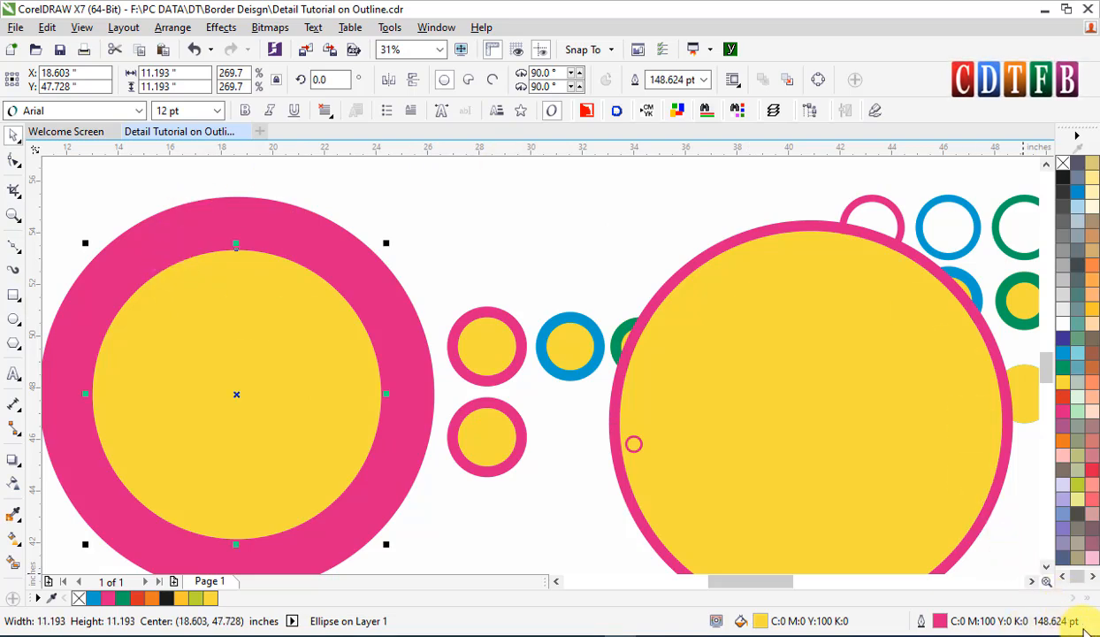
{"action": "left_click", "coordinate": [692, 390]}
{"action": "left_click", "coordinate": [262, 309]}
{"action": "key", "text": "Delete"}
{"action": "left_click", "coordinate": [692, 346]}
{"action": "key", "text": "Delete"}
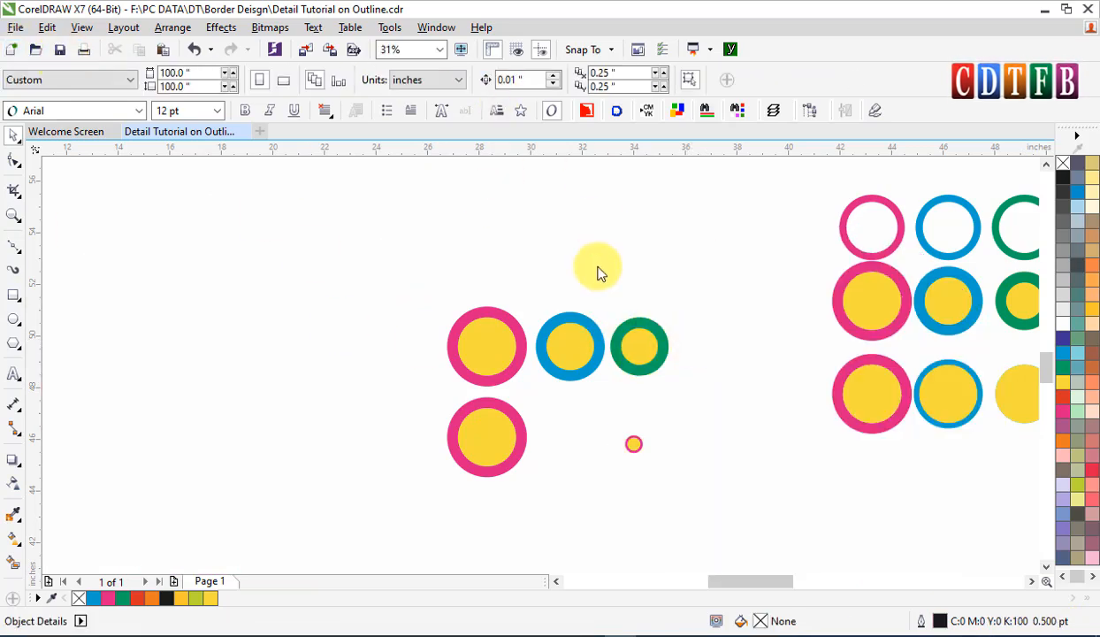
Move all the circle rows together about 24 in to the left and 19 in down to clear the work area.
{"action": "scroll", "coordinate": [604, 398], "scroll_direction": "down", "scroll_amount": 2}
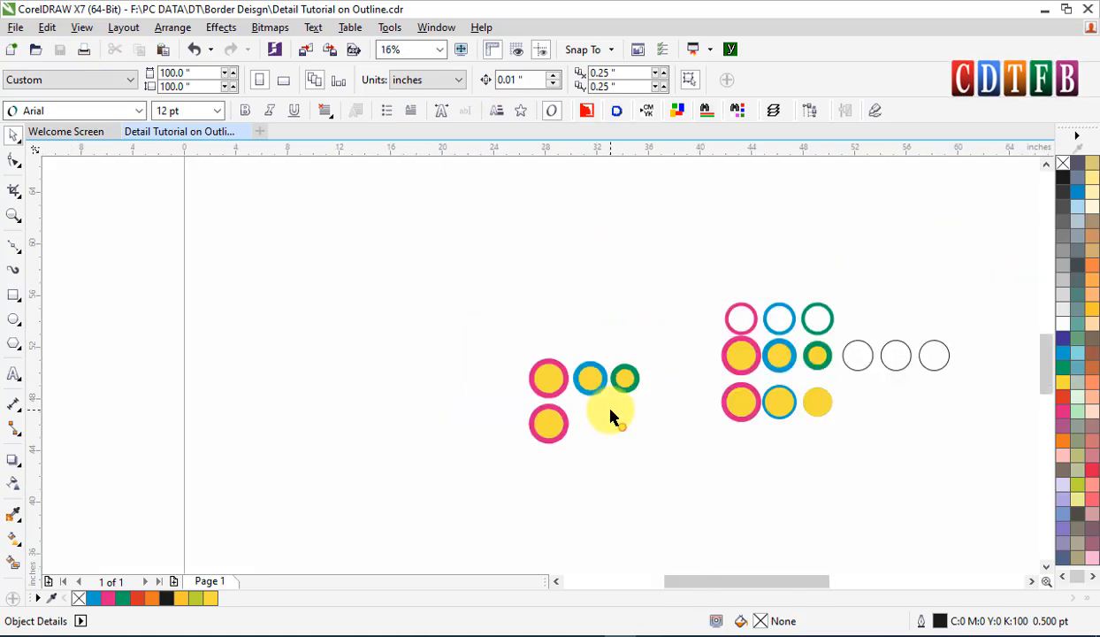
{"action": "left_click_drag", "start_coordinate": [545, 301], "coordinate": [1005, 496]}
{"action": "left_click_drag", "start_coordinate": [811, 316], "coordinate": [507, 551]}
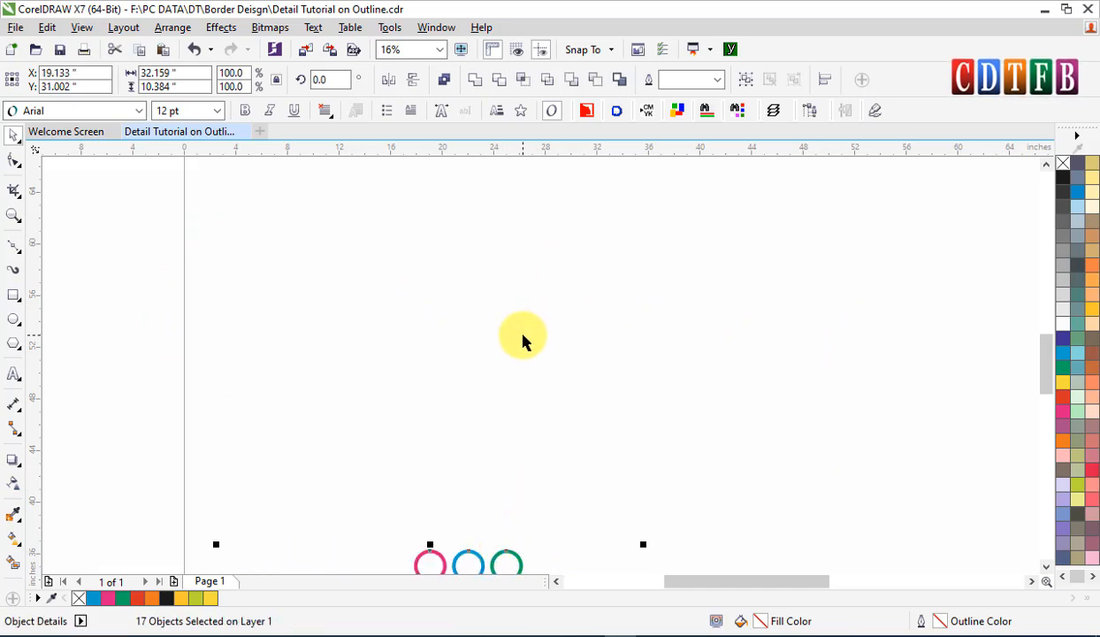
{"action": "scroll", "coordinate": [579, 314], "scroll_direction": "down", "scroll_amount": 1}
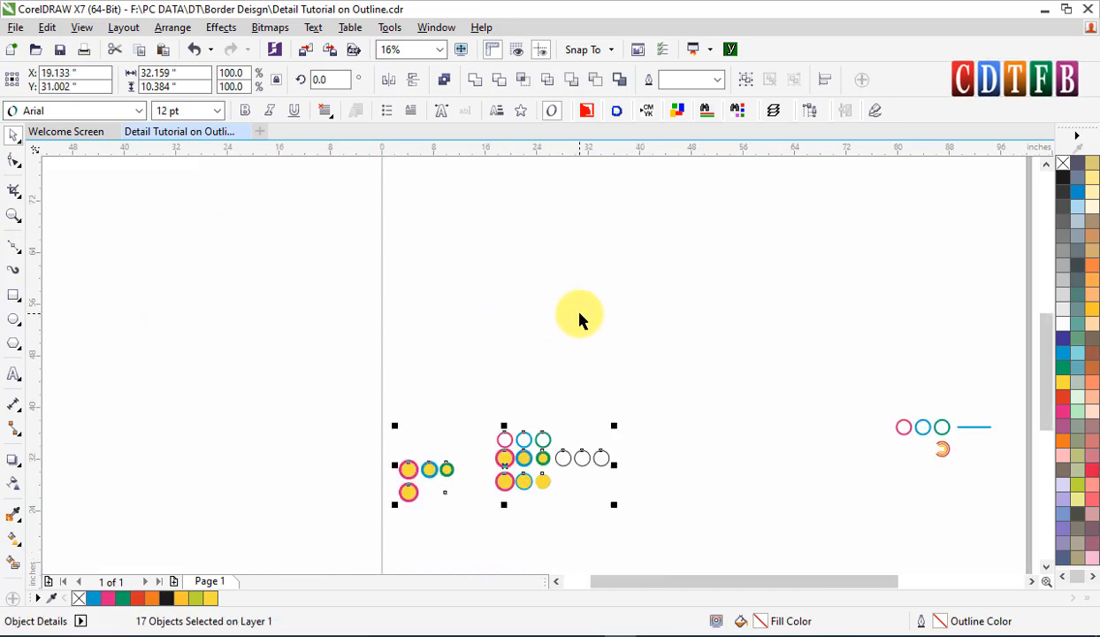
{"action": "left_click", "coordinate": [624, 386]}
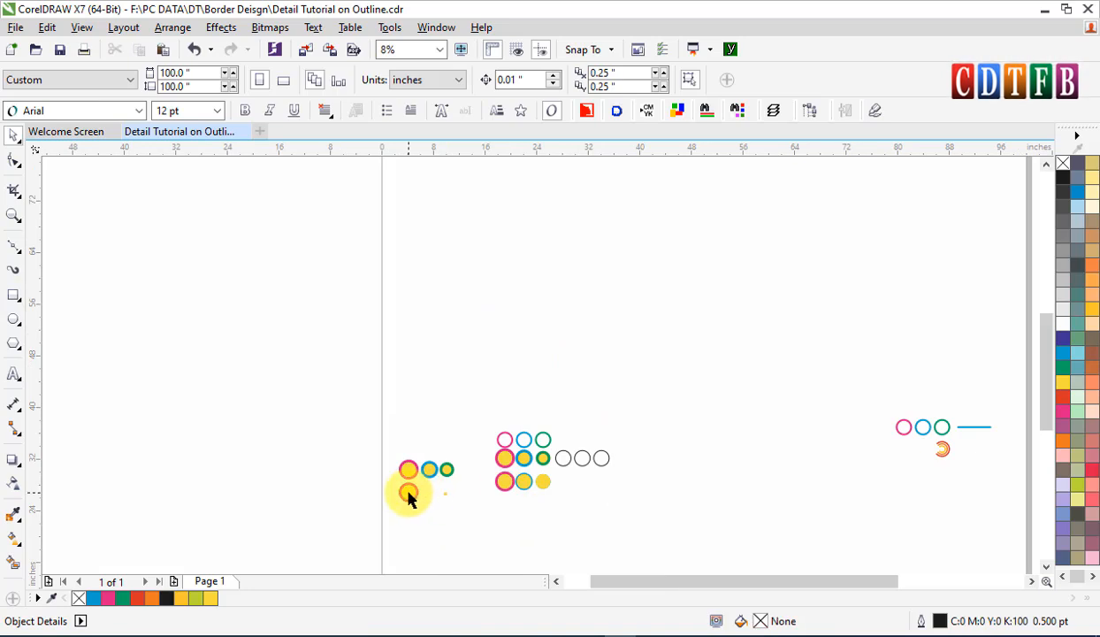
Duplicate the lower large pink-outlined circle into the empty area about 38 in to the right and 23 in up.
{"action": "left_click_drag", "start_coordinate": [408, 497], "coordinate": [653, 347]}
{"action": "key", "text": "F2"}
{"action": "left_click_drag", "start_coordinate": [590, 303], "coordinate": [776, 400]}
{"action": "key", "text": "F2"}
{"action": "left_click_drag", "start_coordinate": [341, 279], "coordinate": [597, 440]}
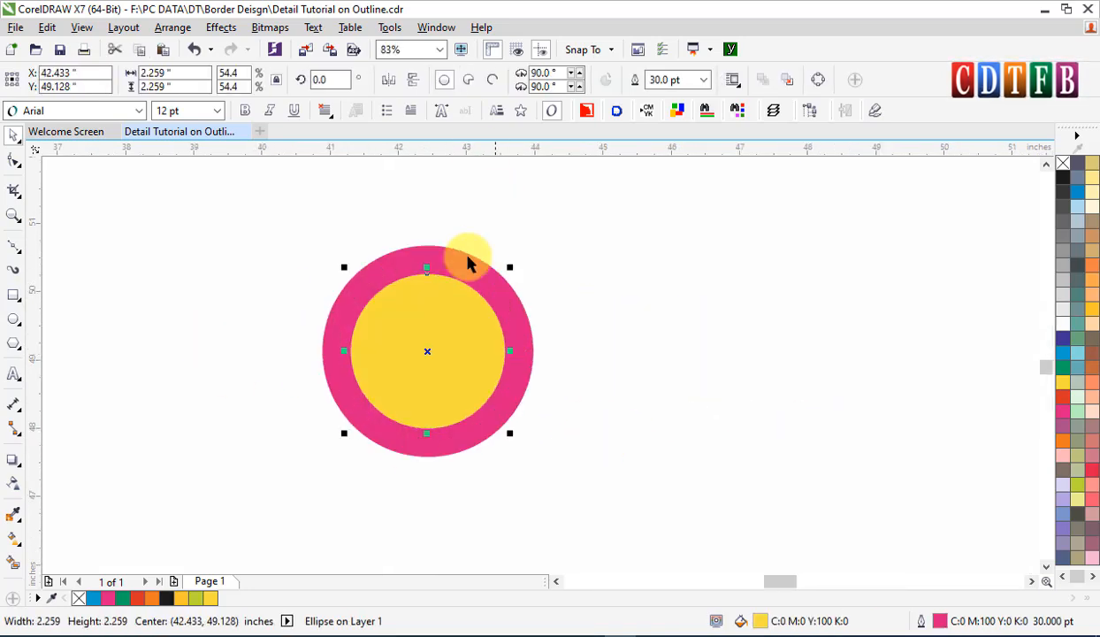
Draw a green rectangle without an outline, about 5.5 × 4.3 in, as a background around the duplicated circle.
{"action": "left_click", "coordinate": [13, 297]}
{"action": "left_click_drag", "start_coordinate": [244, 207], "coordinate": [621, 498]}
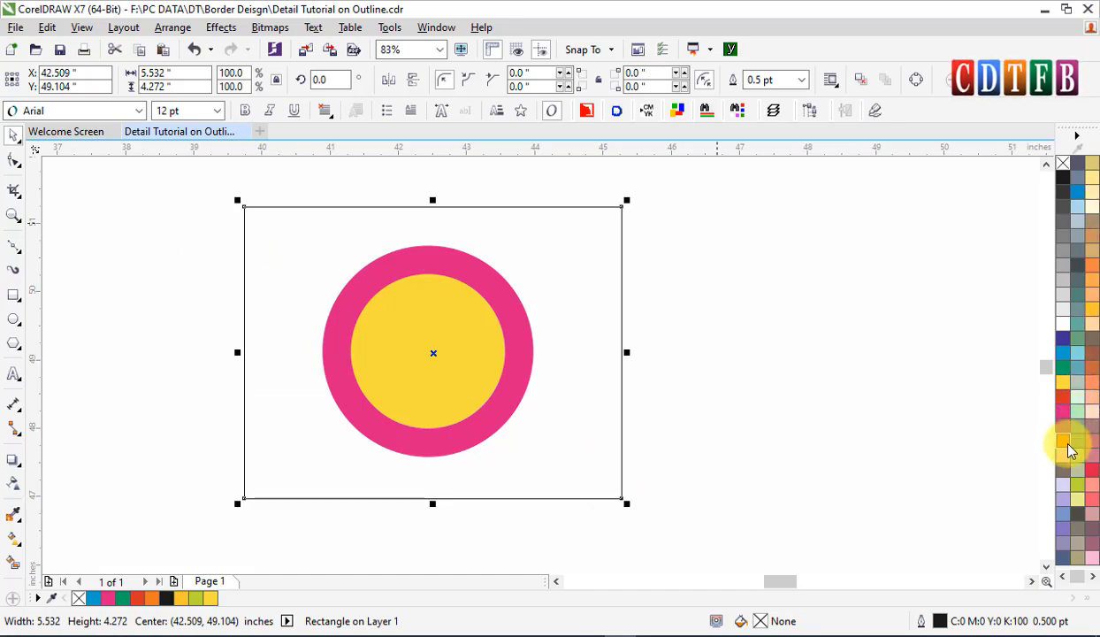
{"action": "left_click", "coordinate": [1061, 375]}
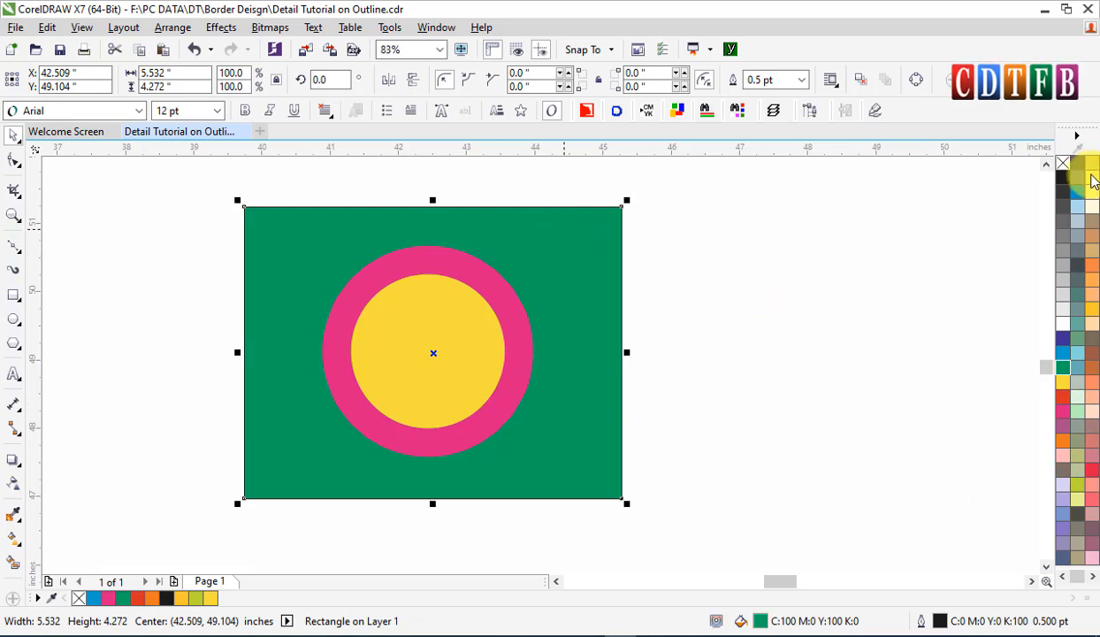
{"action": "right_click", "coordinate": [1063, 163]}
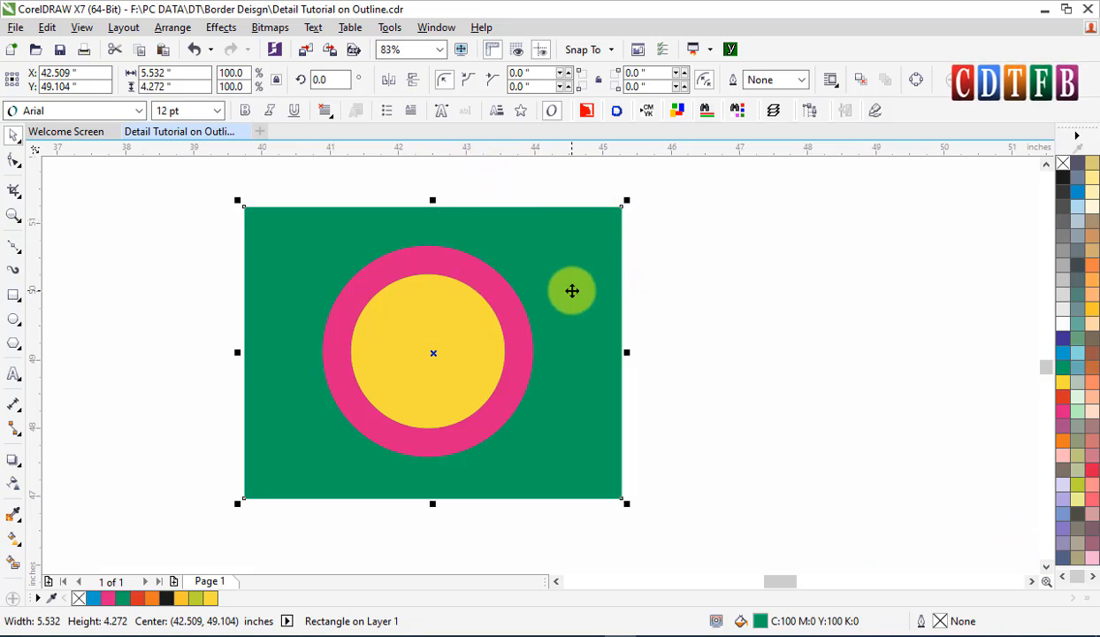
Change the outline colour of the circle on the green rectangle to black.
{"action": "left_click_drag", "start_coordinate": [629, 447], "coordinate": [698, 516]}
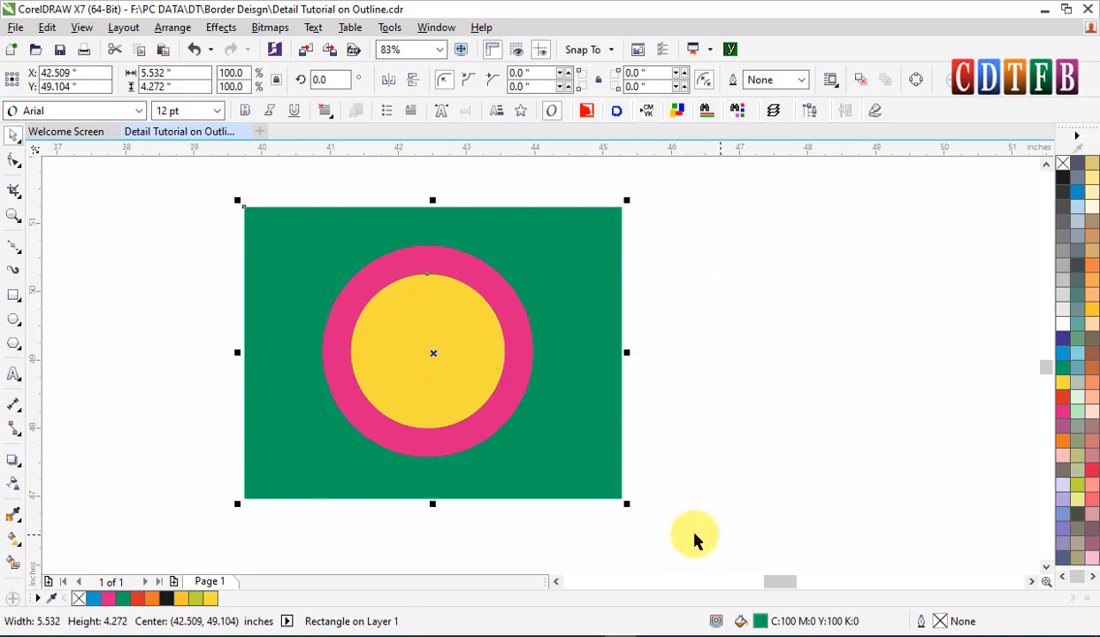
{"action": "scroll", "coordinate": [433, 401], "scroll_direction": "down", "scroll_amount": 2}
{"action": "left_click", "coordinate": [454, 371]}
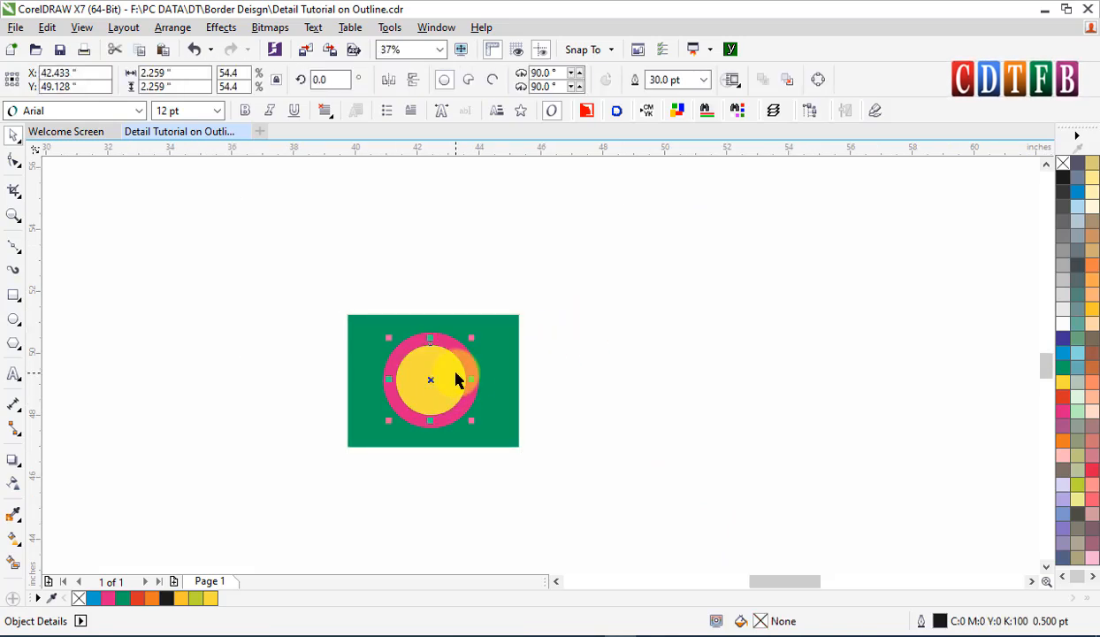
{"action": "right_click", "coordinate": [1063, 176]}
Duplicate the green rectangle and its black-outlined circle about 6.2 in to the right.
{"action": "left_click_drag", "start_coordinate": [315, 289], "coordinate": [644, 502]}
{"action": "left_click_drag", "start_coordinate": [432, 382], "coordinate": [624, 383]}
{"action": "right_click", "coordinate": [624, 383]}
{"action": "left_click", "coordinate": [719, 261]}
{"action": "key", "text": "F2"}
{"action": "mouse_move", "coordinate": [322, 297]}
{"action": "left_mouse_down"}
{"action": "mouse_move", "coordinate": [607, 386]}
{"action": "mouse_move", "coordinate": [786, 465]}
{"action": "left_mouse_up"}
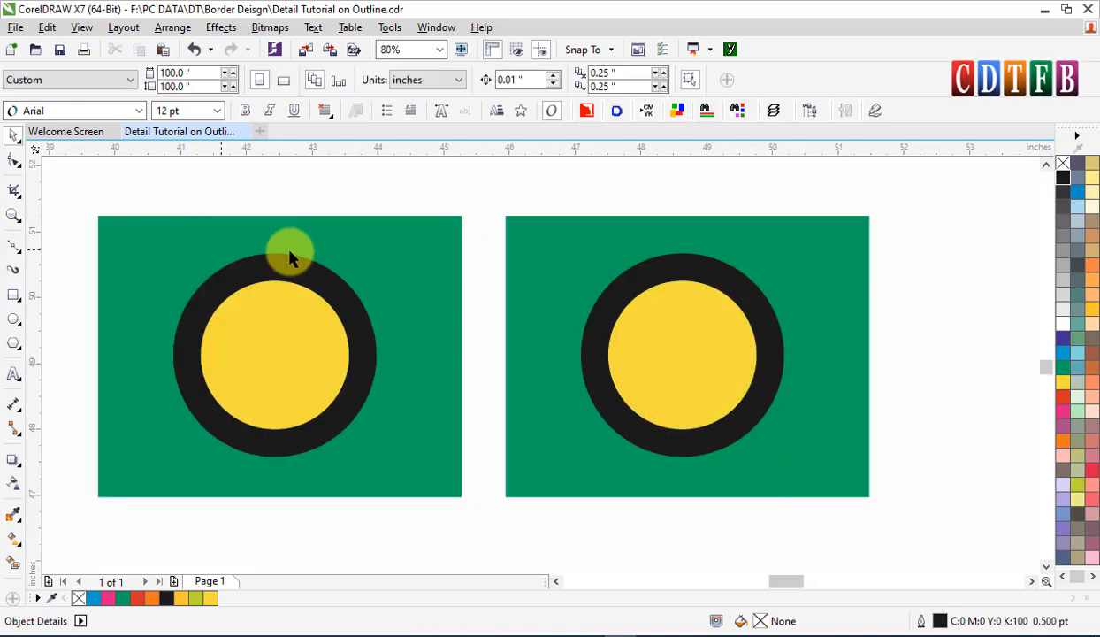
Turn on Overprint outline for the circle on the right-hand green rectangle and check that the option is enabled.
{"action": "left_click", "coordinate": [700, 283]}
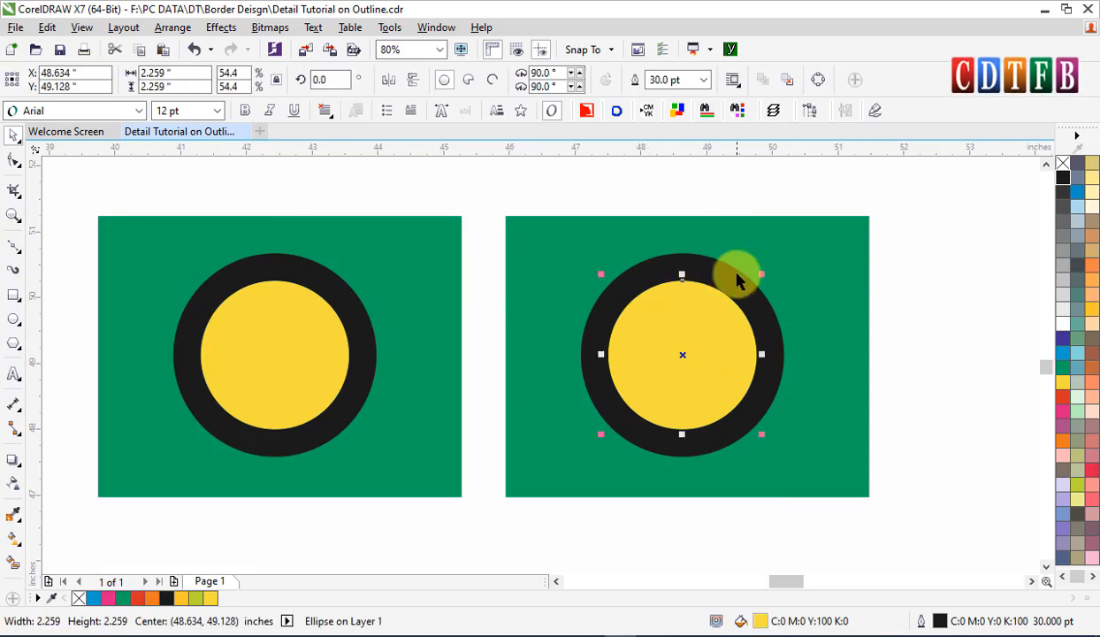
{"action": "key", "text": "F12"}
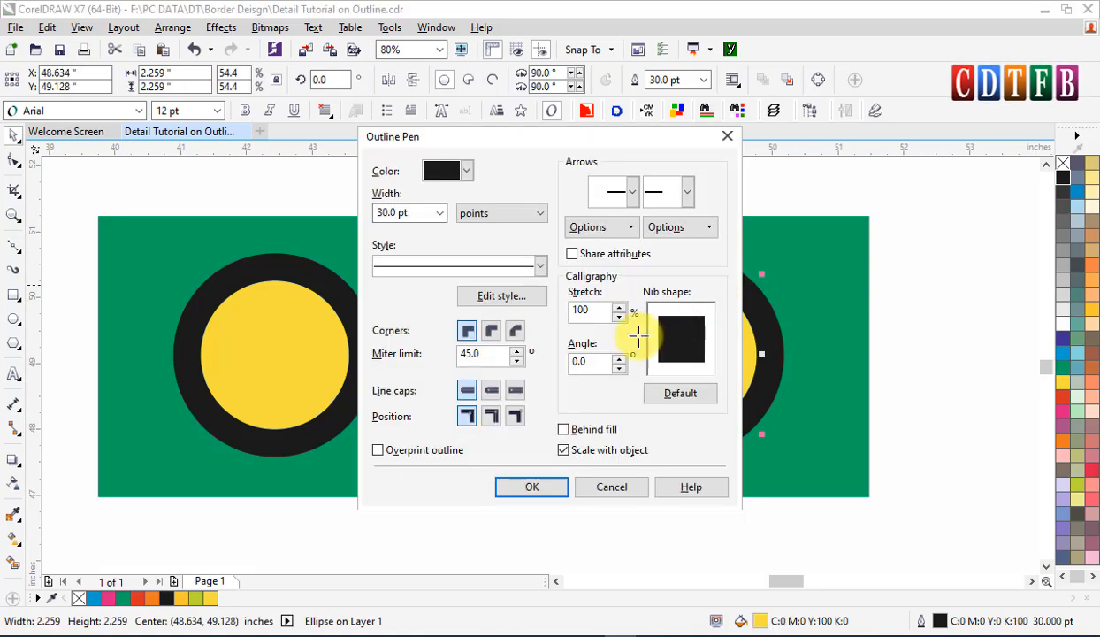
{"action": "left_click", "coordinate": [412, 453]}
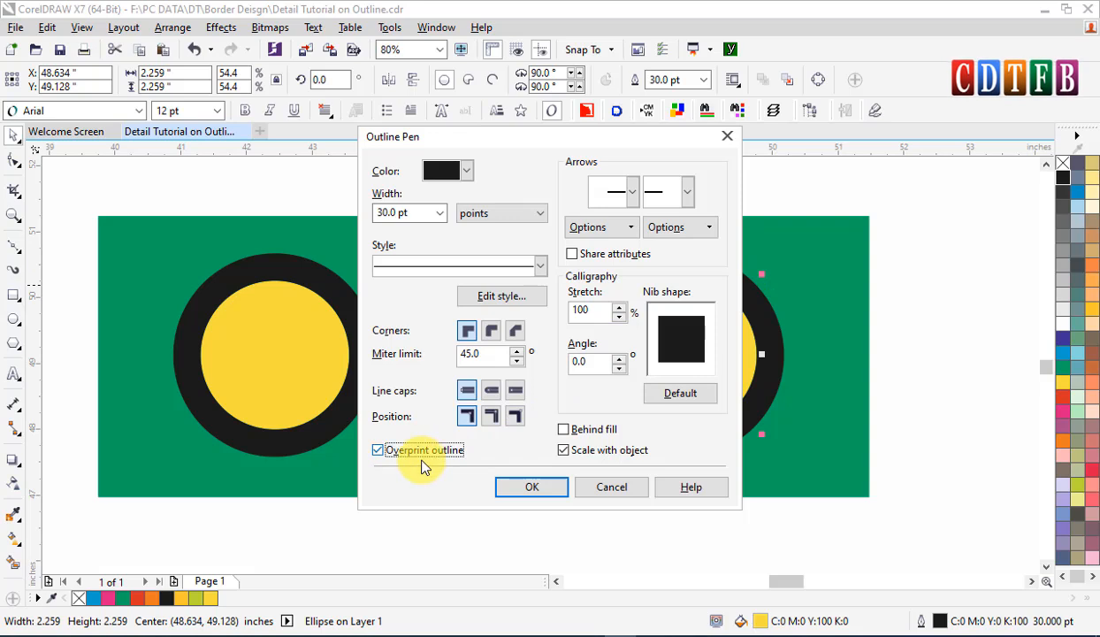
{"action": "left_click", "coordinate": [515, 485]}
{"action": "right_click", "coordinate": [681, 323]}
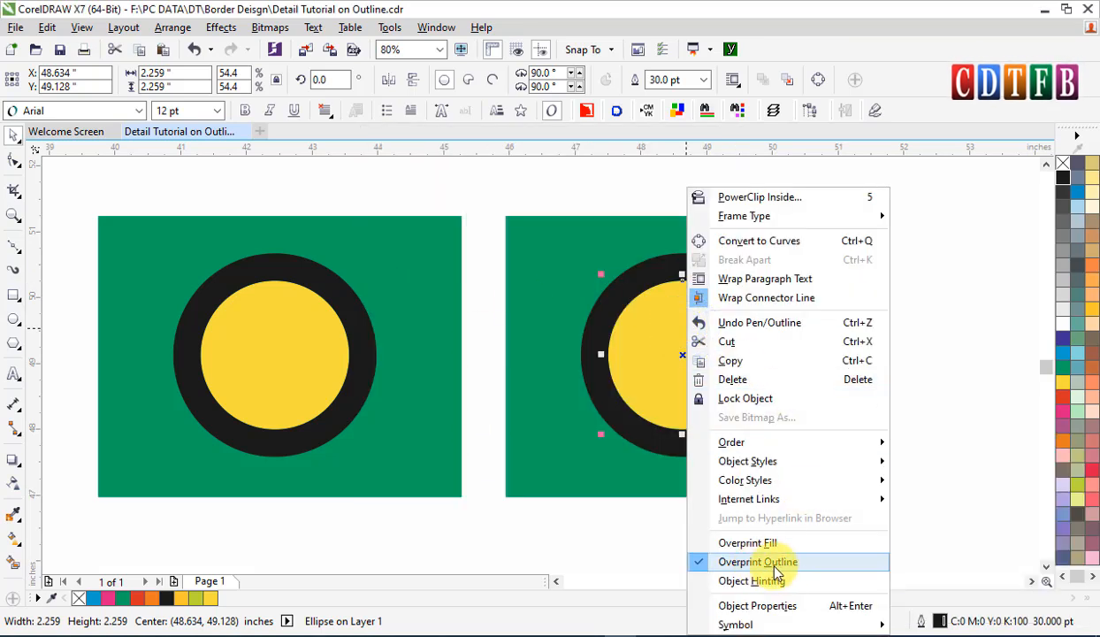
{"action": "left_click", "coordinate": [937, 354]}
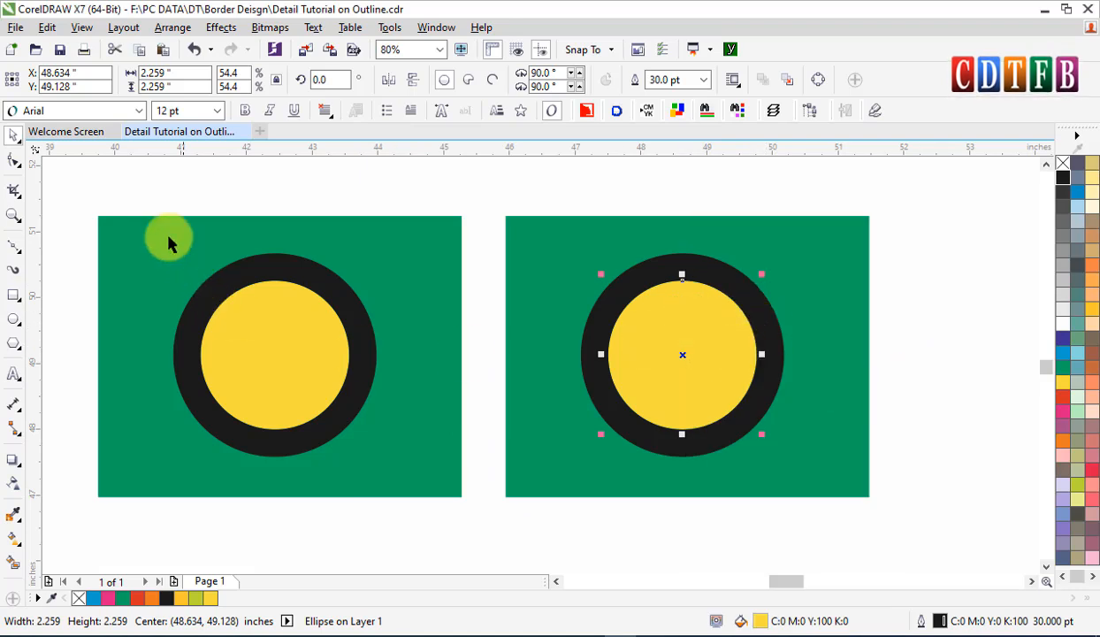
Select both green rectangles with their circles and open the print preview.
{"action": "left_click_drag", "start_coordinate": [75, 187], "coordinate": [894, 524]}
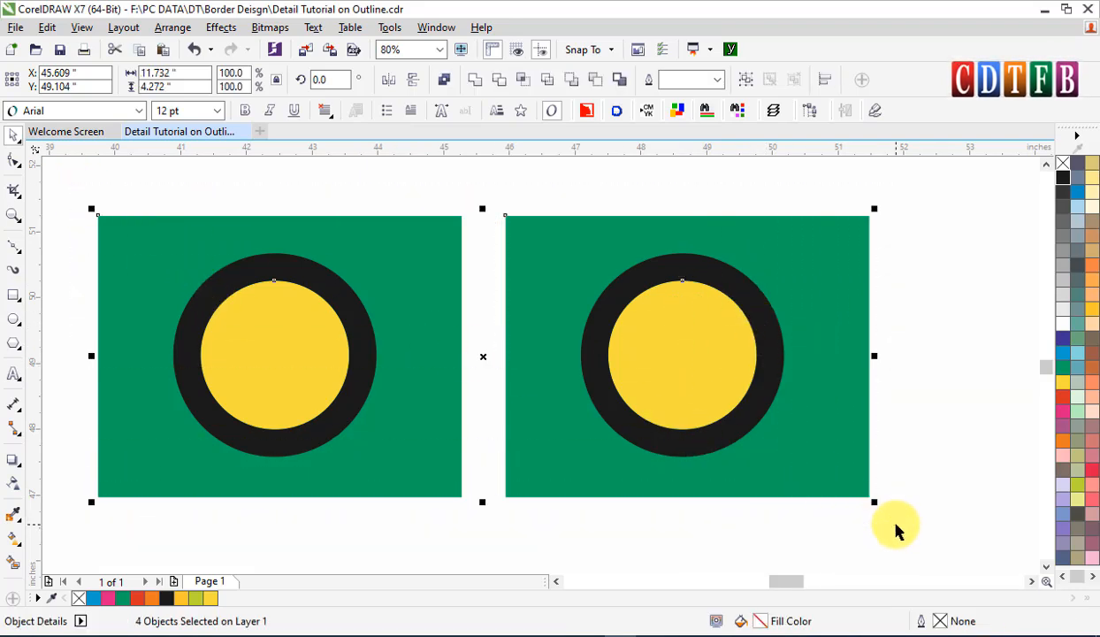
{"action": "left_click", "coordinate": [86, 49]}
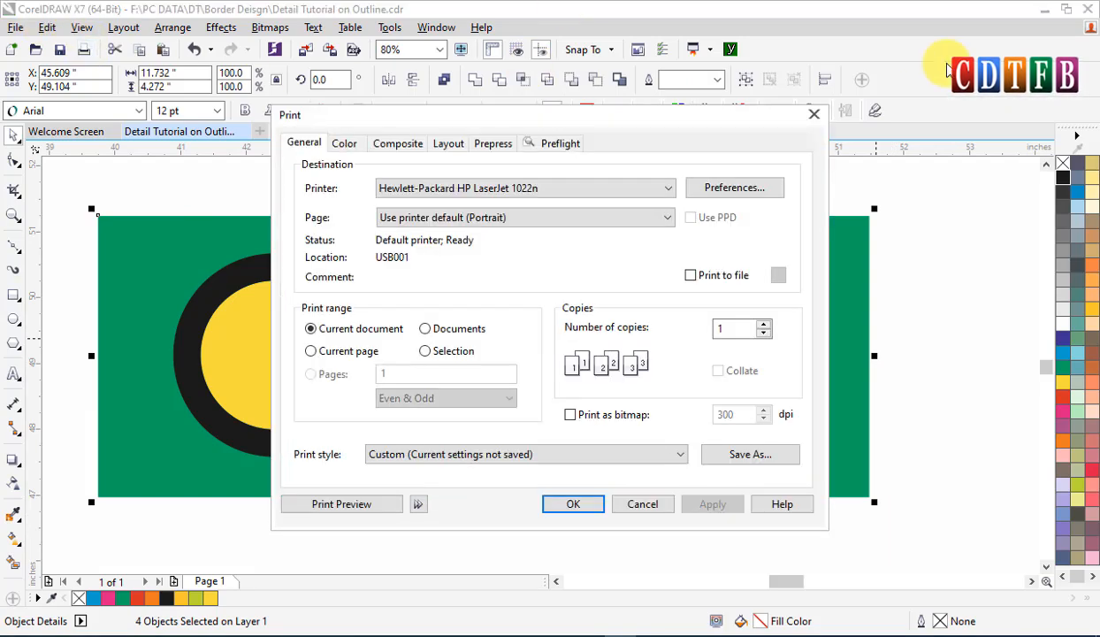
{"action": "left_click", "coordinate": [364, 513]}
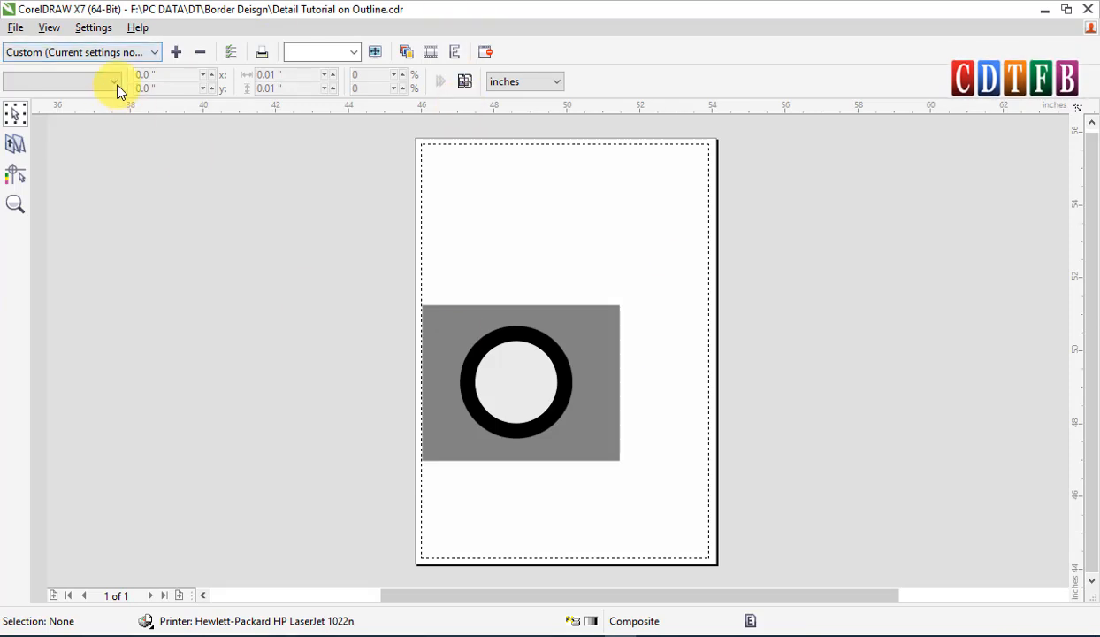
Set the printer's page to A4 landscape, 297 by 210 mm, for the preview.
{"action": "left_click", "coordinate": [231, 52]}
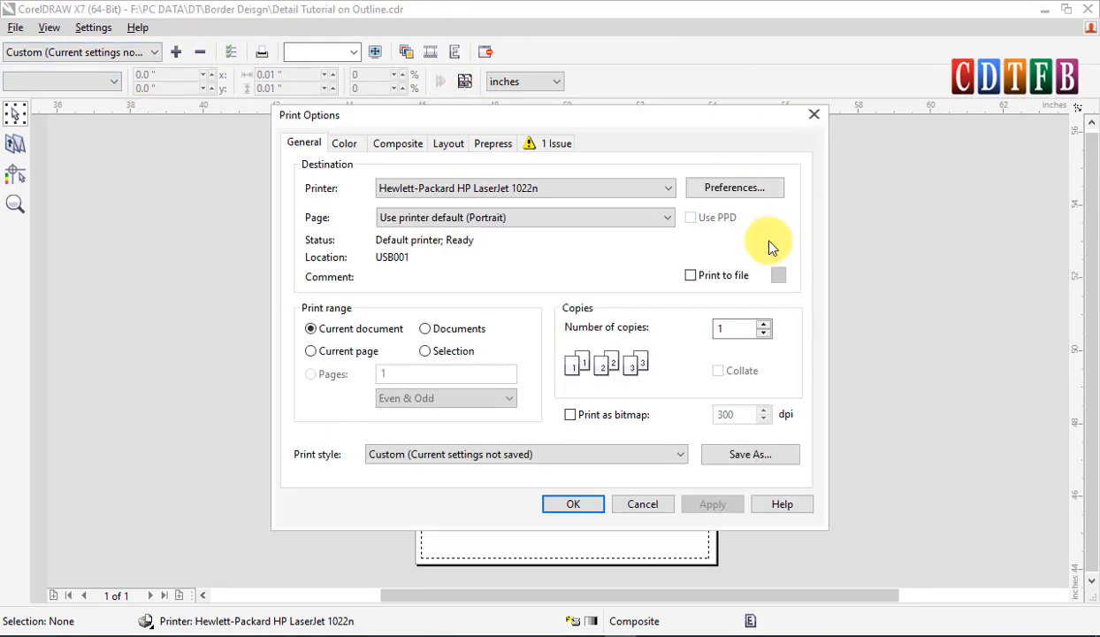
{"action": "left_click", "coordinate": [734, 188]}
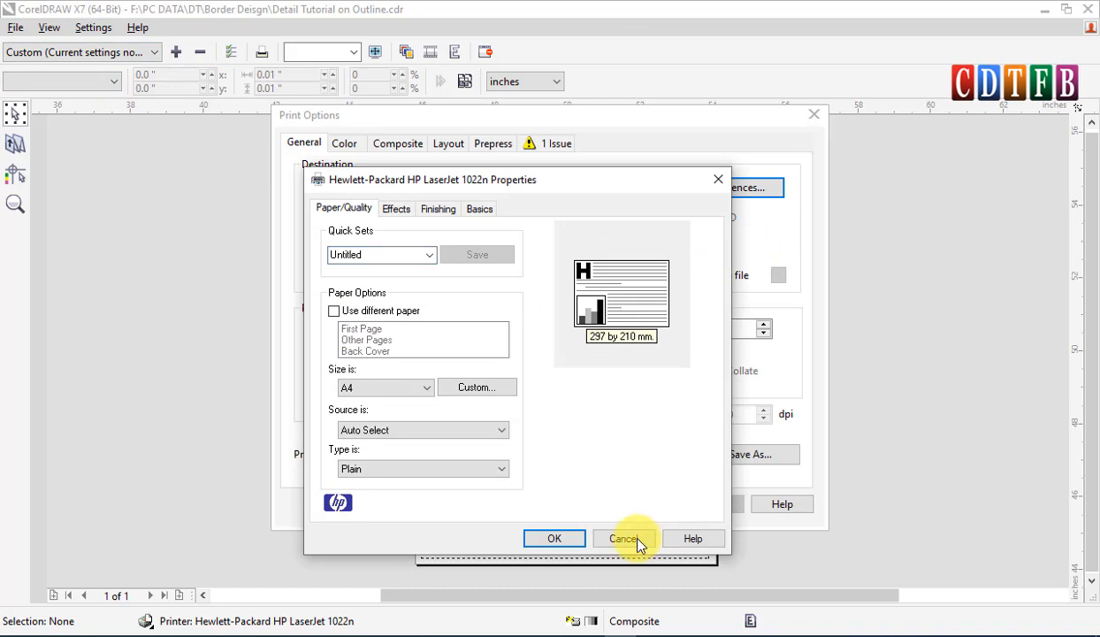
{"action": "left_click", "coordinate": [561, 542]}
{"action": "left_click", "coordinate": [575, 504]}
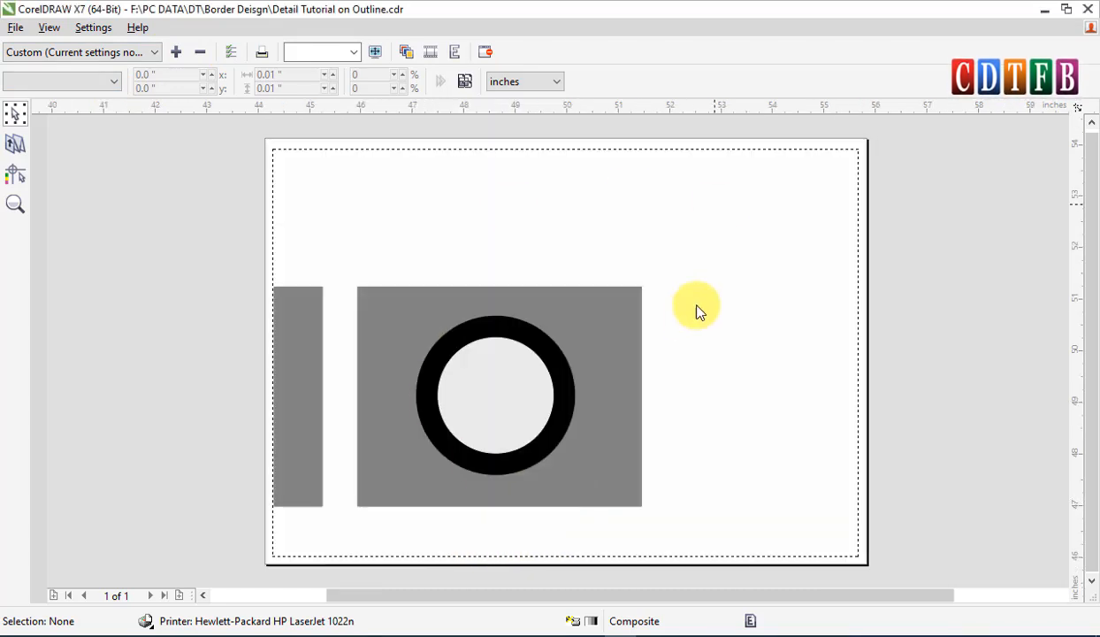
Try Fit to page placement, return the artwork to As in document, and position both green rectangles within the preview page.
{"action": "left_click", "coordinate": [464, 350]}
{"action": "left_click", "coordinate": [104, 80]}
{"action": "left_click", "coordinate": [47, 112]}
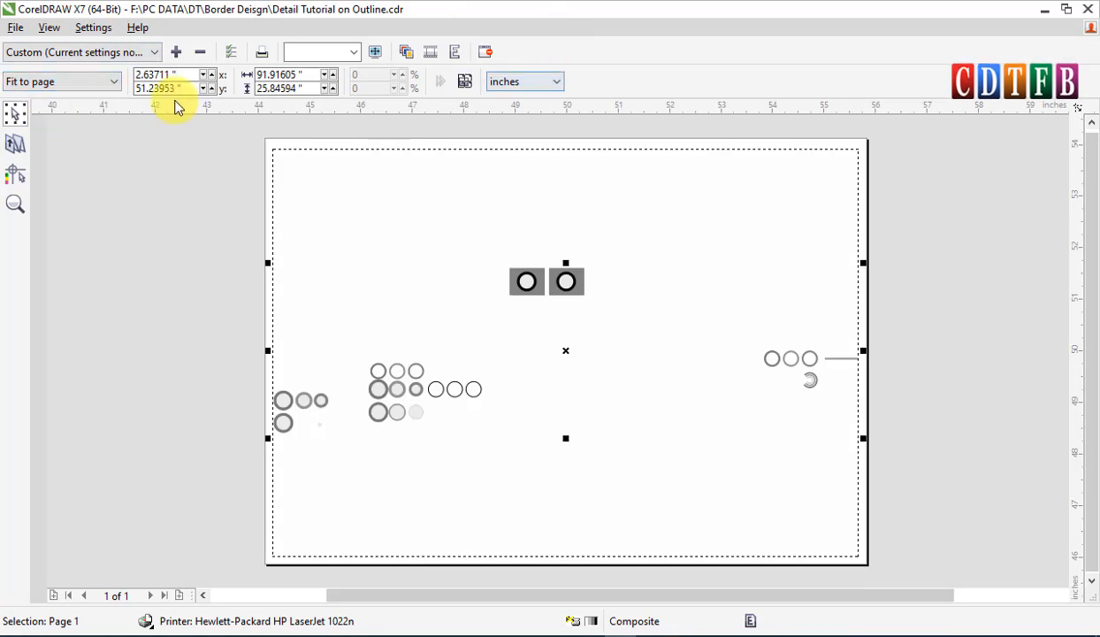
{"action": "left_click", "coordinate": [102, 84]}
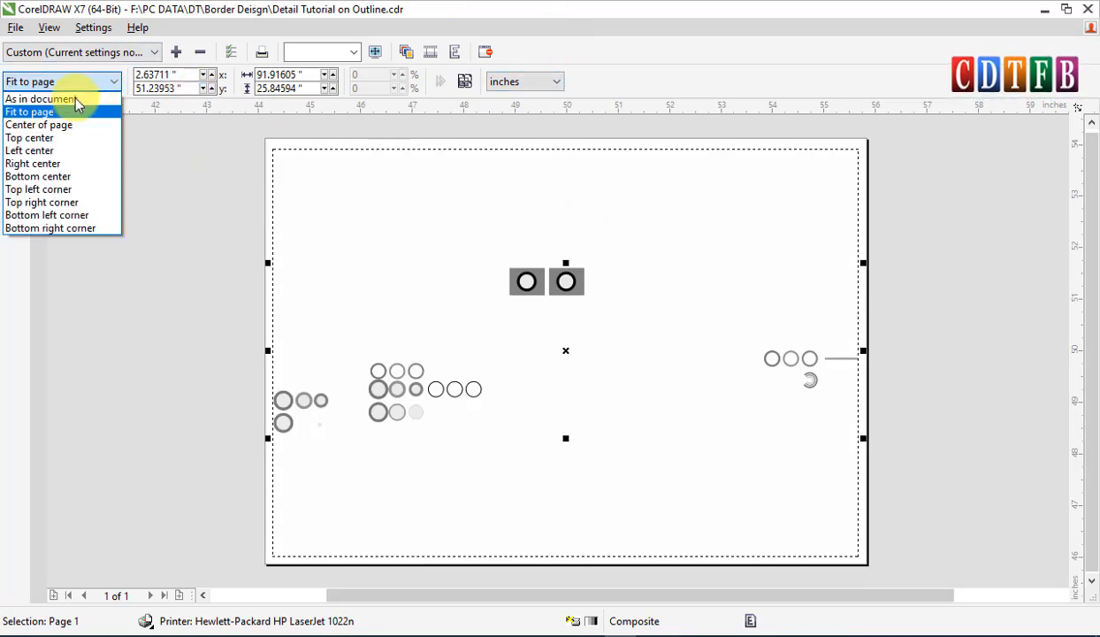
{"action": "left_click", "coordinate": [50, 100]}
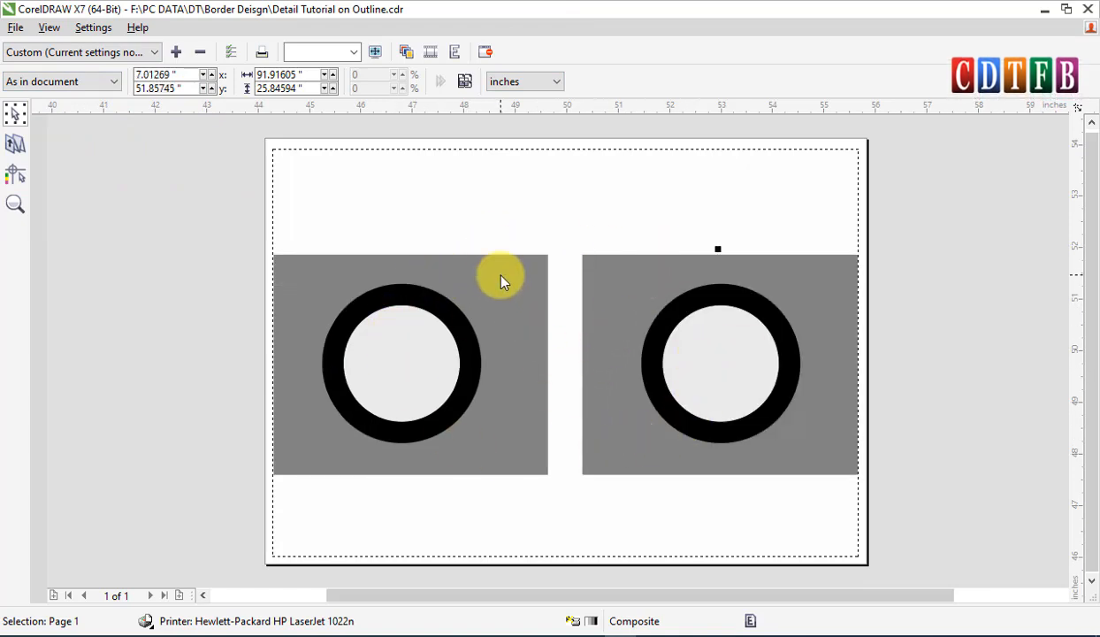
Switch the preview to colour separations, compare both circles across the CMYK plates, and close the print preview.
{"action": "left_click", "coordinate": [408, 53]}
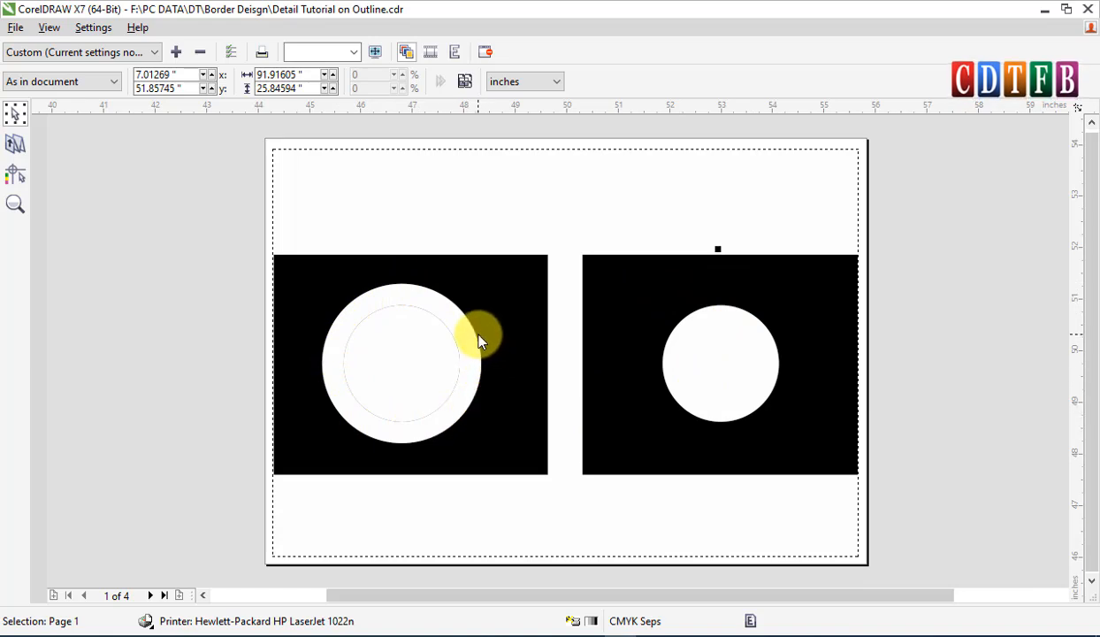
{"action": "left_click", "coordinate": [151, 596]}
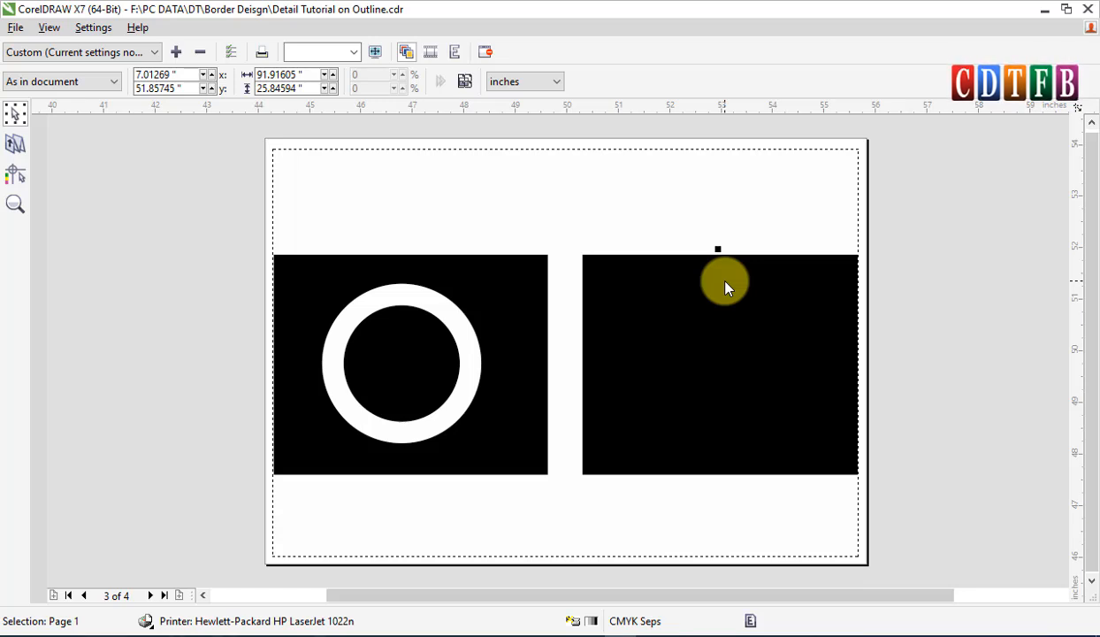
{"action": "left_click", "coordinate": [152, 596]}
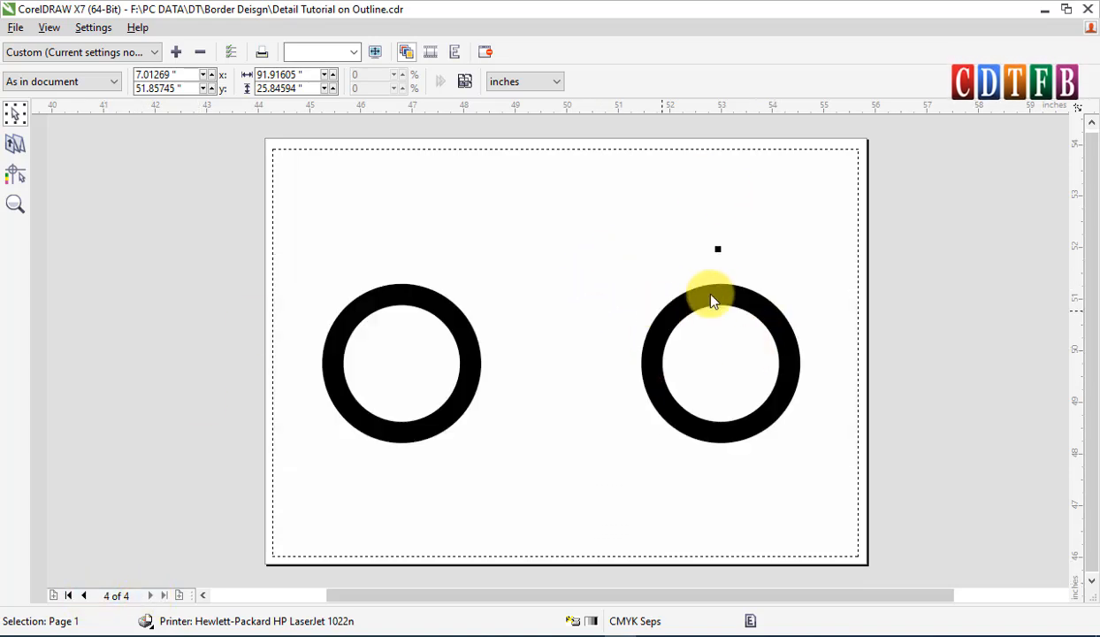
{"action": "left_click", "coordinate": [86, 596]}
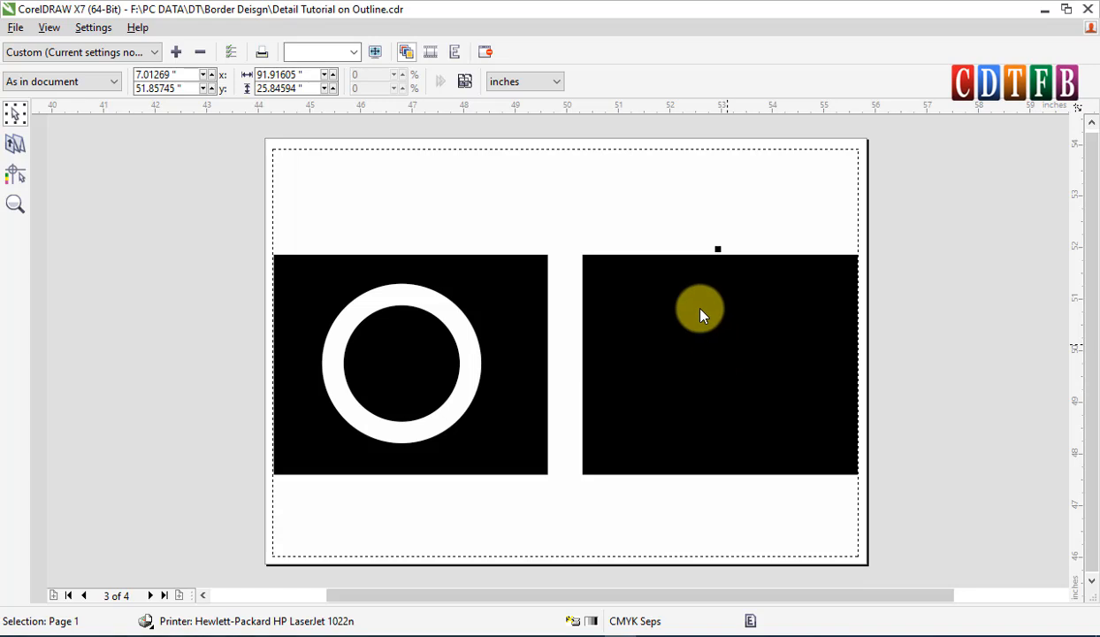
{"action": "left_click", "coordinate": [670, 235]}
{"action": "key", "text": "Escape"}
{"action": "left_click", "coordinate": [644, 503]}
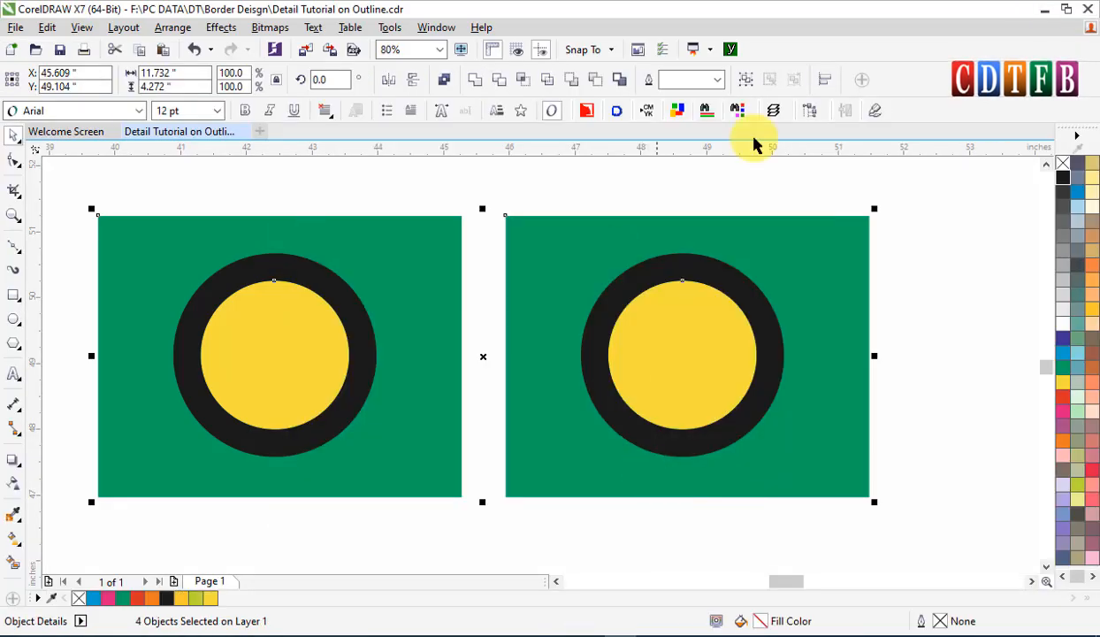
Check the overprint setting of the circle on the right-hand green rectangle and recolour its outline magenta.
{"action": "left_click", "coordinate": [933, 305]}
{"action": "left_click", "coordinate": [717, 270]}
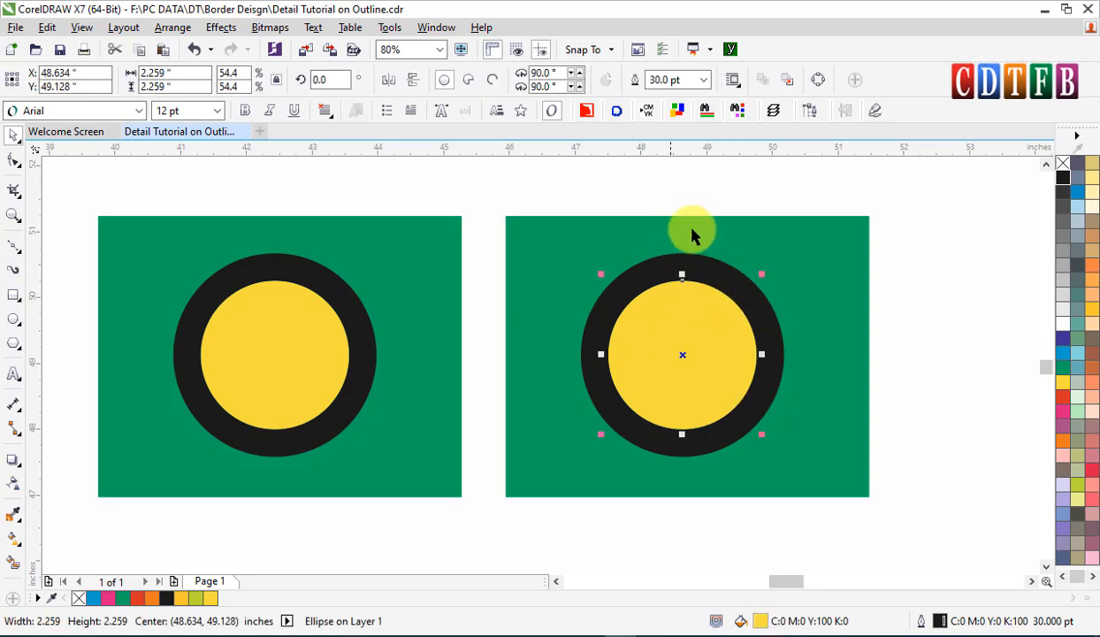
{"action": "key", "text": "F12"}
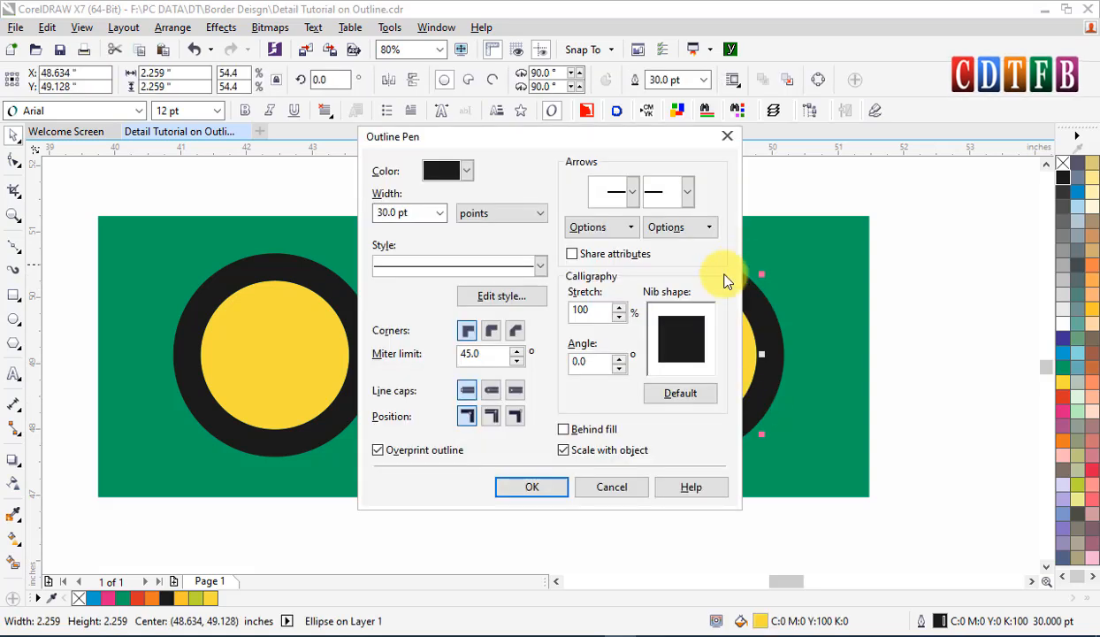
{"action": "left_click", "coordinate": [611, 487]}
{"action": "right_click", "coordinate": [1063, 411]}
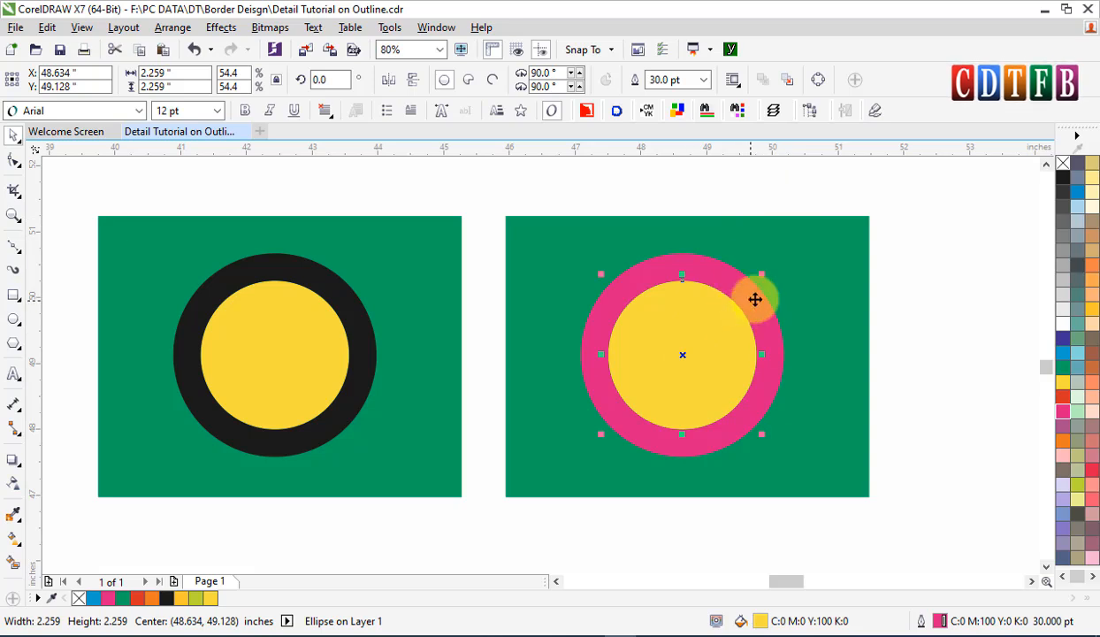
{"action": "left_click", "coordinate": [787, 270]}
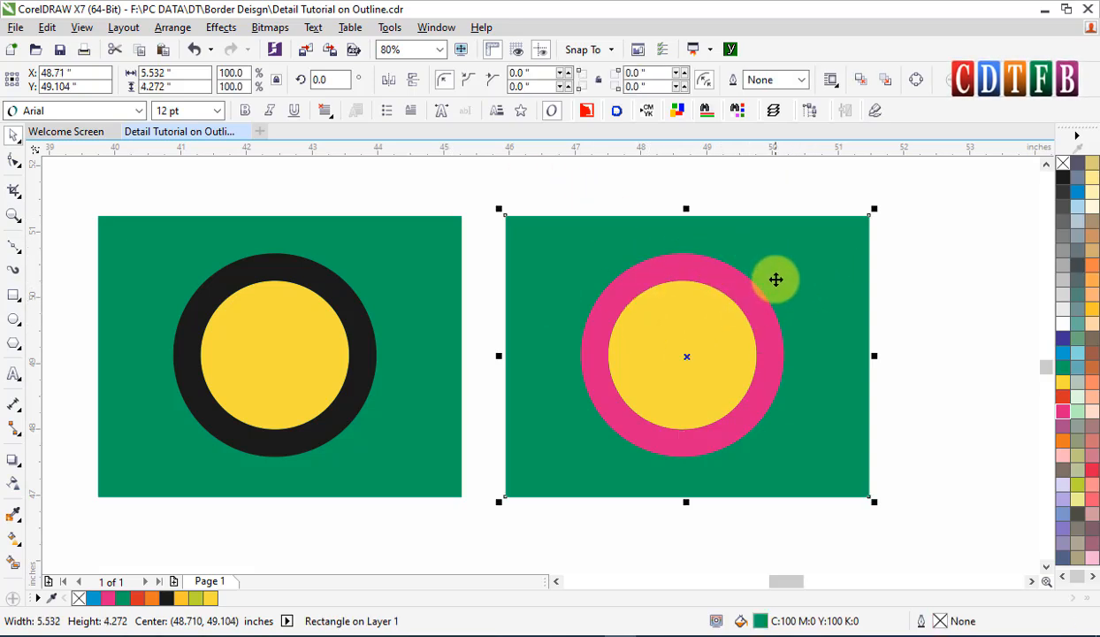
Move both green rectangles with their circles down beside the other sample circles, just below the group of coloured rings.
{"action": "scroll", "coordinate": [776, 279], "scroll_direction": "down", "scroll_amount": 2}
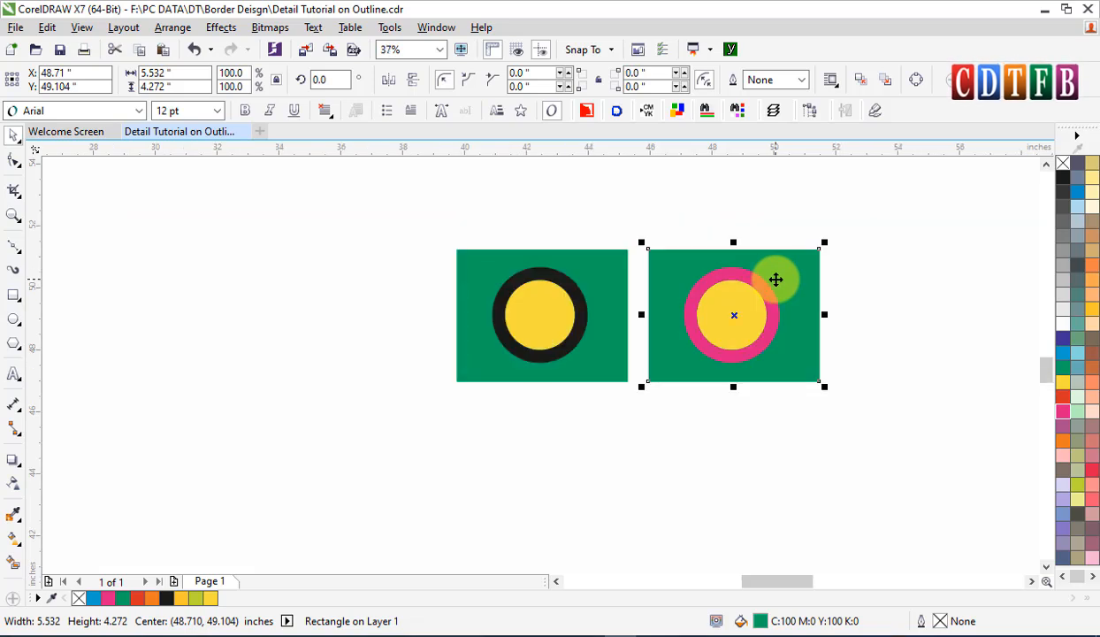
{"action": "left_click_drag", "start_coordinate": [405, 222], "coordinate": [872, 437]}
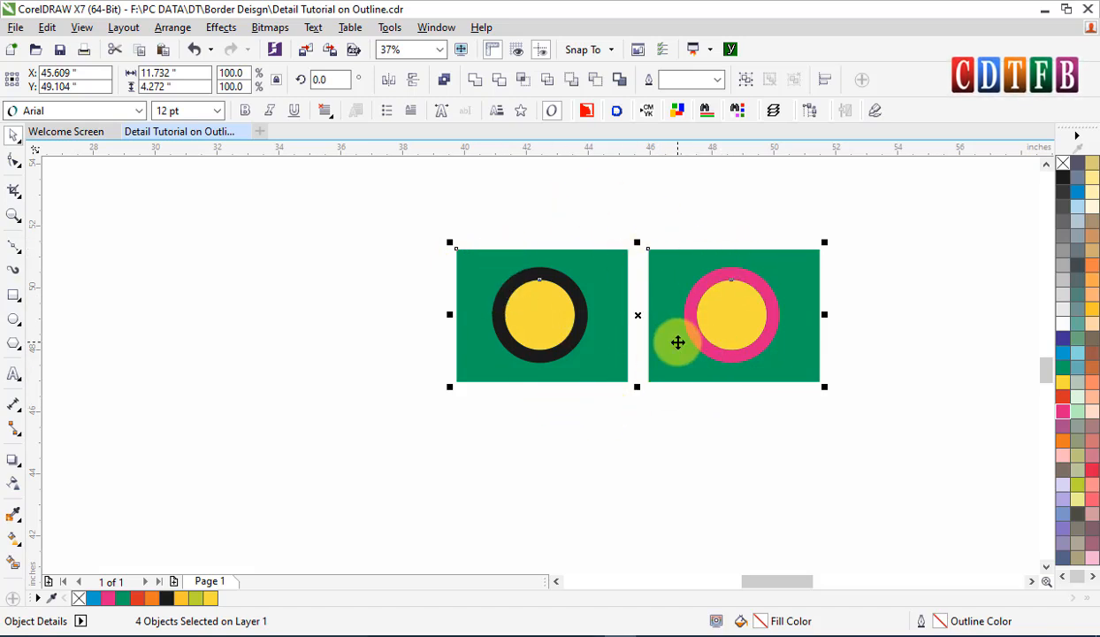
{"action": "scroll", "coordinate": [678, 342], "scroll_direction": "down", "scroll_amount": 4}
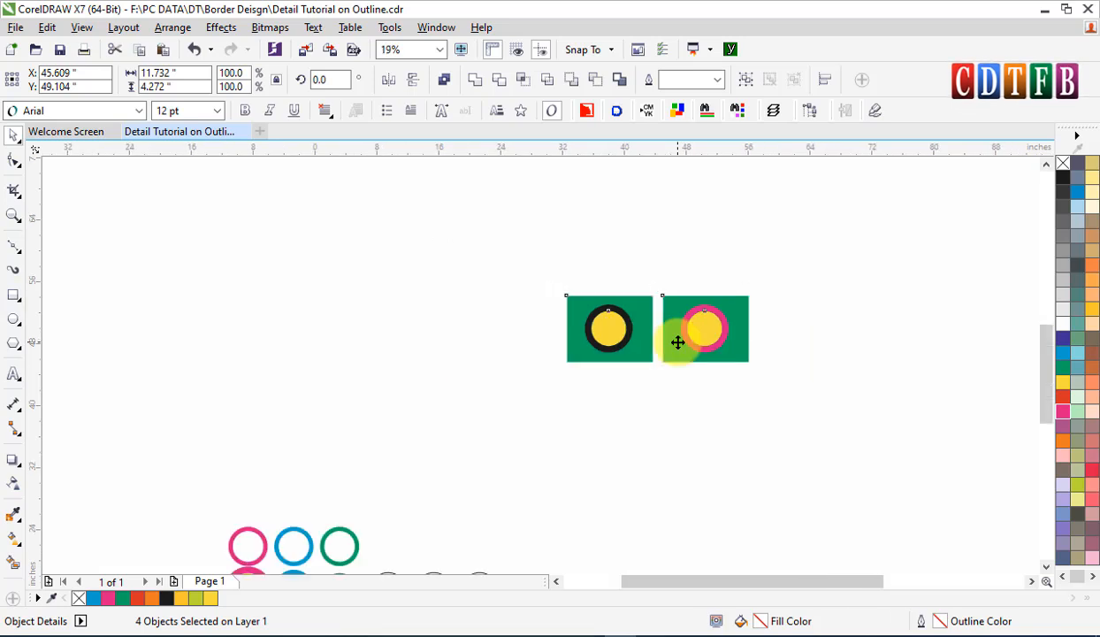
{"action": "left_click_drag", "start_coordinate": [676, 334], "coordinate": [555, 549]}
{"action": "left_click", "coordinate": [707, 292]}
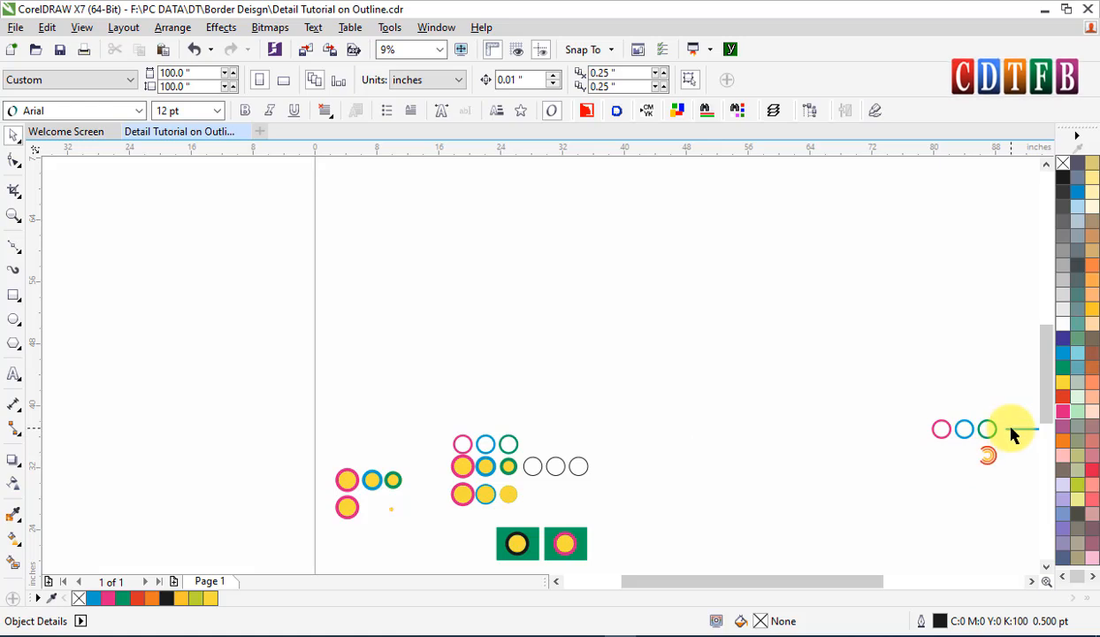
Duplicate the thick blue line near the coloured arcs about 1.2 in above and about 1.2 in below the original.
{"action": "left_click_drag", "start_coordinate": [964, 487], "coordinate": [653, 314]}
{"action": "left_click", "coordinate": [969, 428], "text": "shift"}
{"action": "key", "text": "F2"}
{"action": "left_click_drag", "start_coordinate": [533, 263], "coordinate": [729, 373]}
{"action": "left_click", "coordinate": [696, 359]}
{"action": "key", "text": "F2"}
{"action": "left_click_drag", "start_coordinate": [244, 265], "coordinate": [705, 483]}
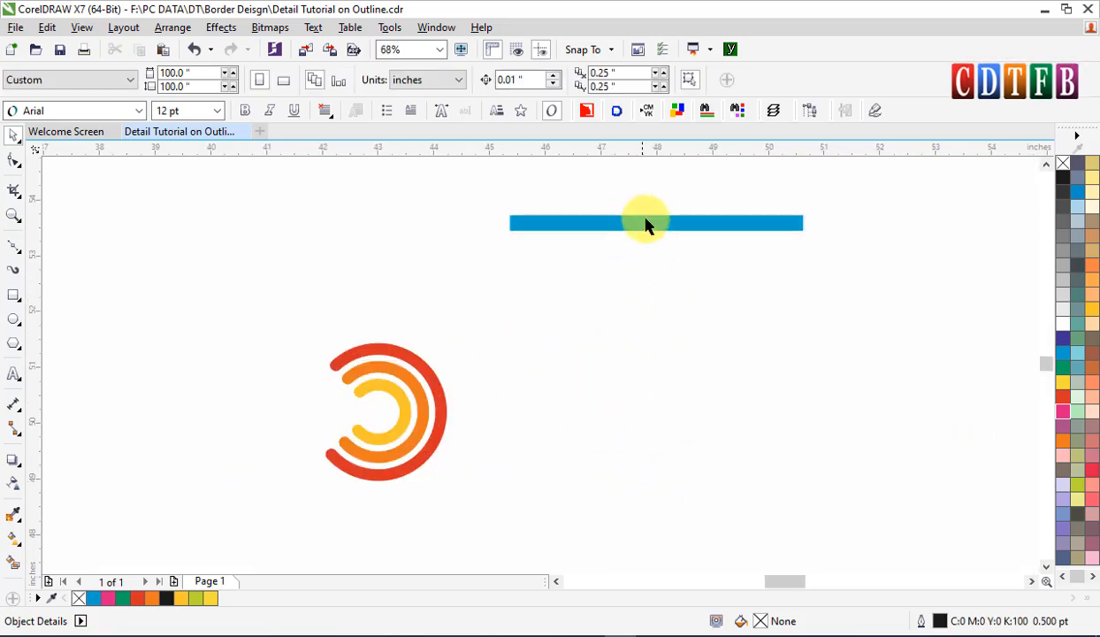
{"action": "left_click", "coordinate": [643, 221]}
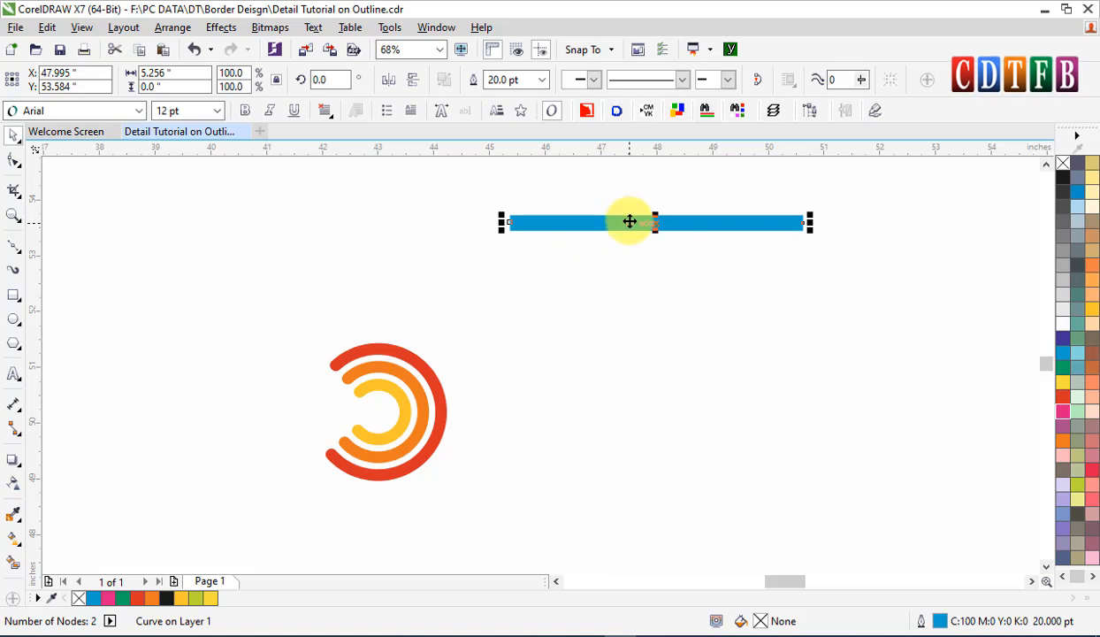
{"action": "scroll", "coordinate": [630, 221], "scroll_direction": "up", "scroll_amount": 1}
{"action": "left_click_drag", "start_coordinate": [658, 290], "coordinate": [658, 226]}
{"action": "right_click", "coordinate": [658, 226]}
{"action": "left_click_drag", "start_coordinate": [656, 292], "coordinate": [670, 357]}
{"action": "right_click", "coordinate": [670, 357]}
Recolour the middle line magenta and the lowest line lime green (C40 Y100).
{"action": "left_click", "coordinate": [665, 292]}
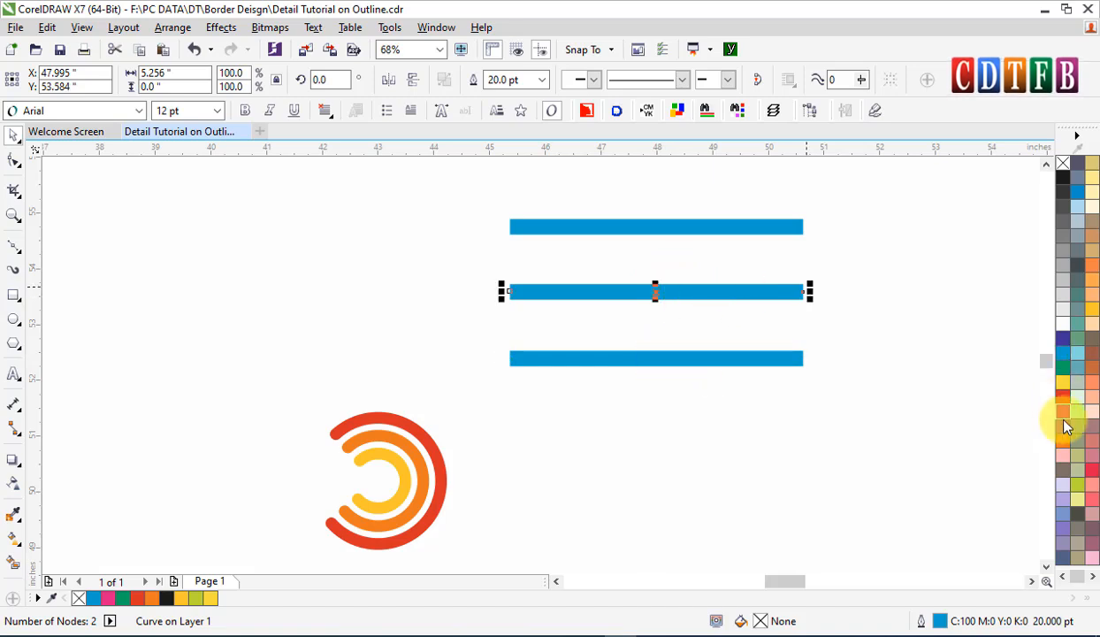
{"action": "left_click", "coordinate": [1063, 412]}
{"action": "left_click", "coordinate": [780, 359]}
{"action": "left_click", "coordinate": [1077, 482]}
Select the blue, magenta and lime green lines together and set their width to 5 in.
{"action": "left_click_drag", "start_coordinate": [475, 390], "coordinate": [895, 188]}
{"action": "left_click", "coordinate": [895, 219]}
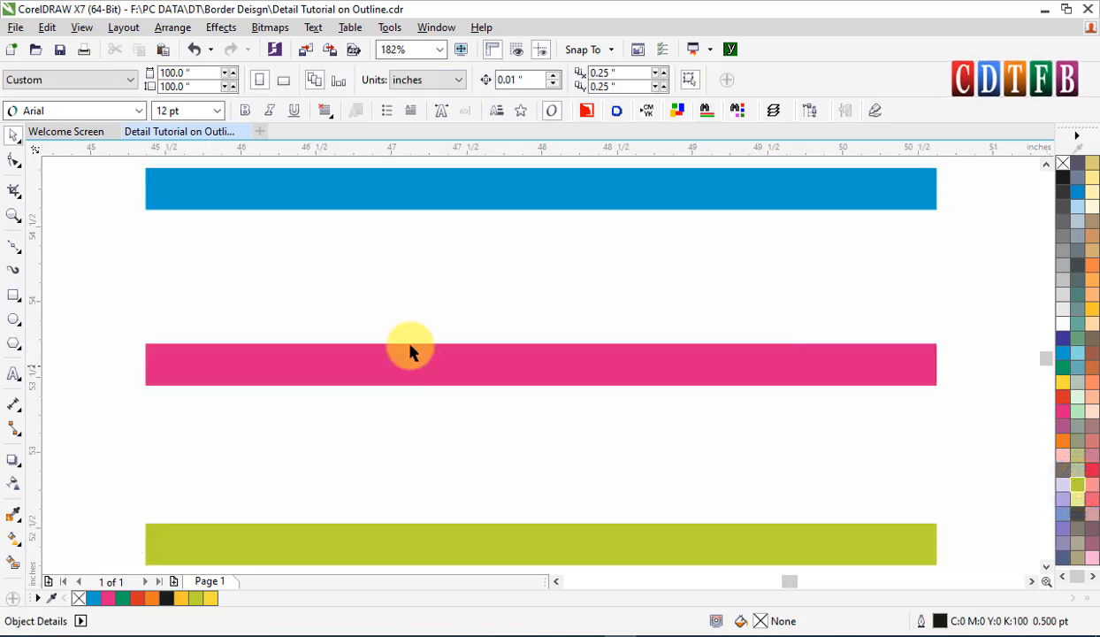
{"action": "scroll", "coordinate": [430, 297], "scroll_direction": "down", "scroll_amount": 2}
{"action": "key", "text": "z"}
{"action": "left_click_drag", "start_coordinate": [244, 198], "coordinate": [723, 496]}
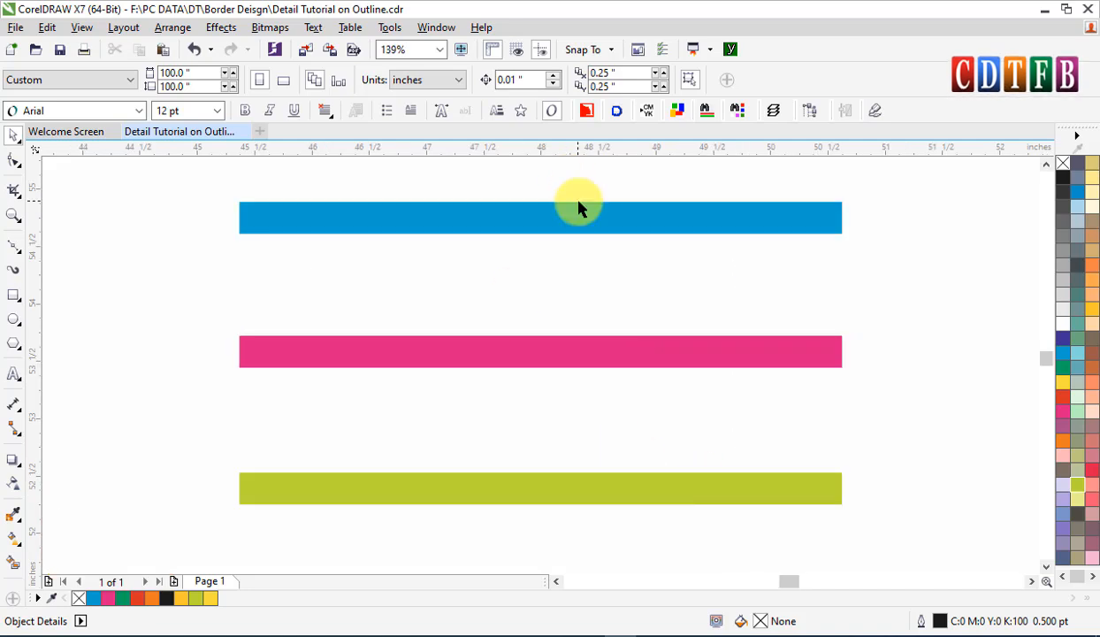
{"action": "left_click", "coordinate": [583, 215]}
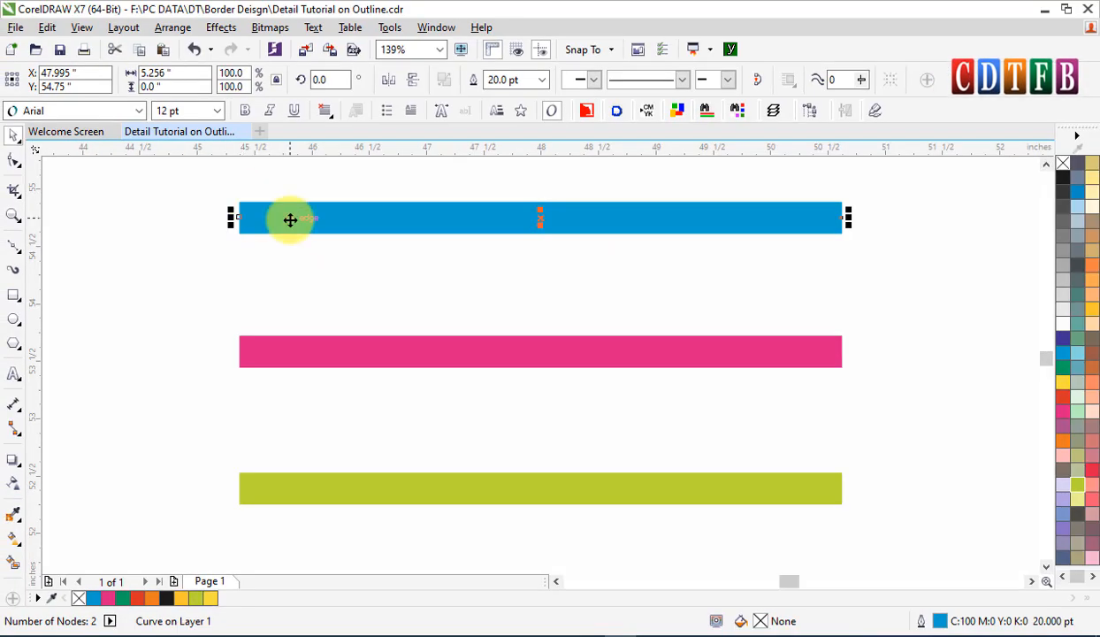
{"action": "left_click_drag", "start_coordinate": [190, 184], "coordinate": [924, 513]}
{"action": "left_click", "coordinate": [155, 73]}
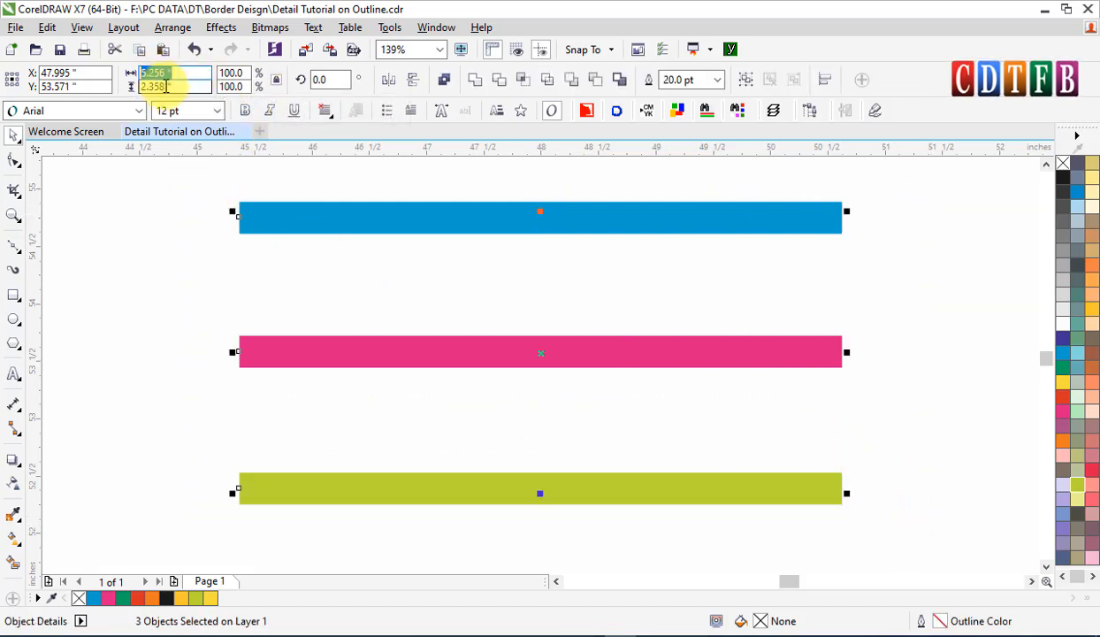
{"action": "type", "text": "5"}
{"action": "key", "text": "Return"}
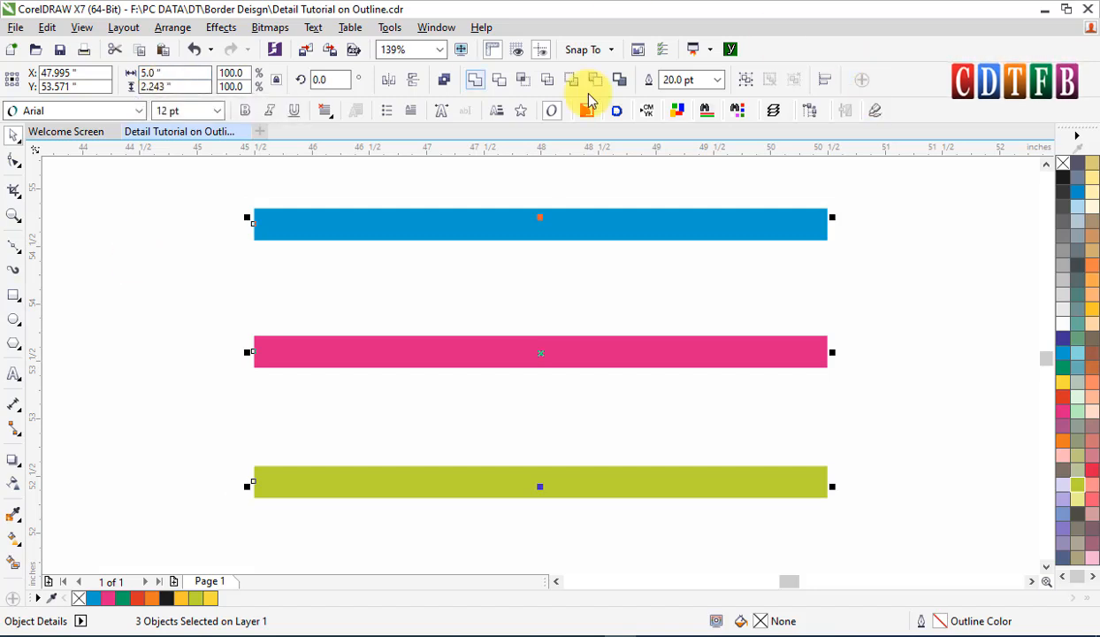
Apply square line caps to the blue line in the Outline Pen settings.
{"action": "left_click", "coordinate": [759, 245]}
{"action": "left_click", "coordinate": [769, 228]}
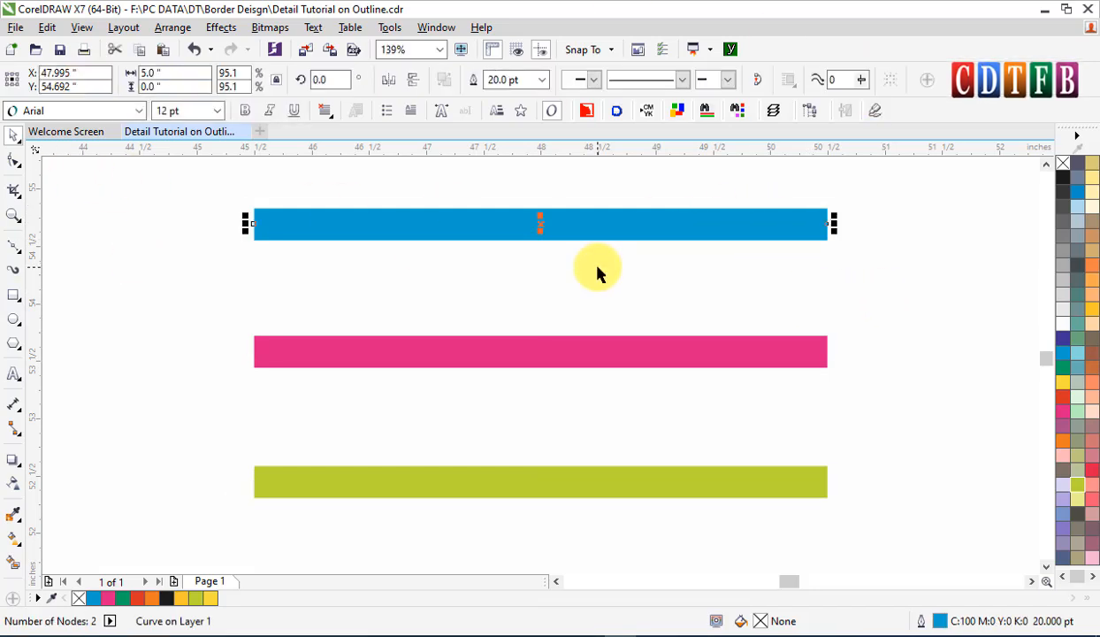
{"action": "key", "text": "F12"}
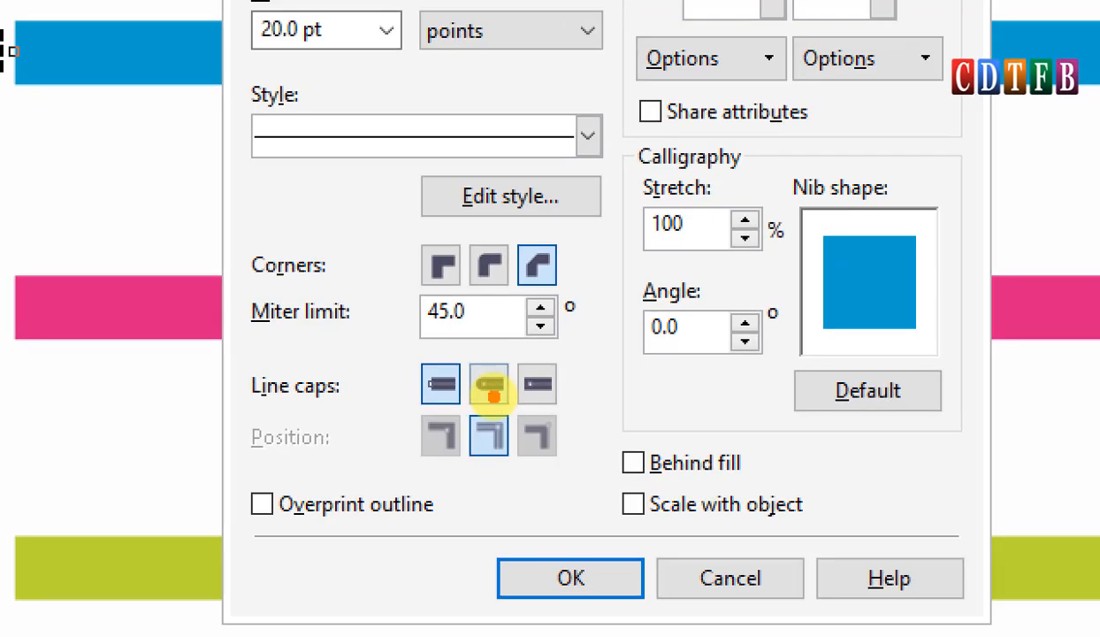
{"action": "left_click", "coordinate": [466, 391]}
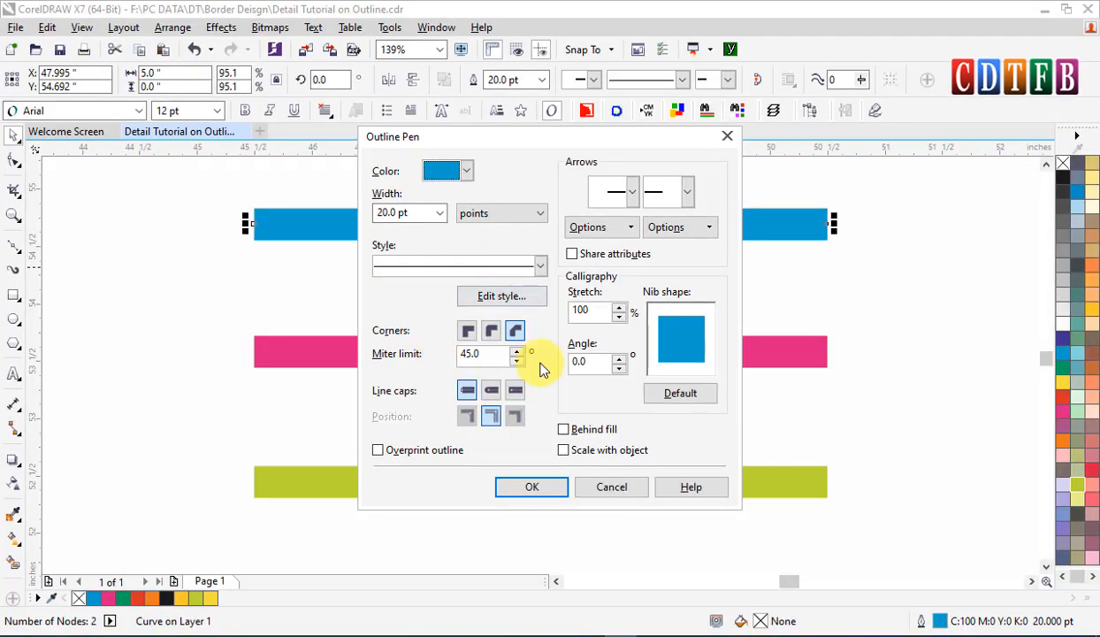
{"action": "left_click", "coordinate": [467, 389]}
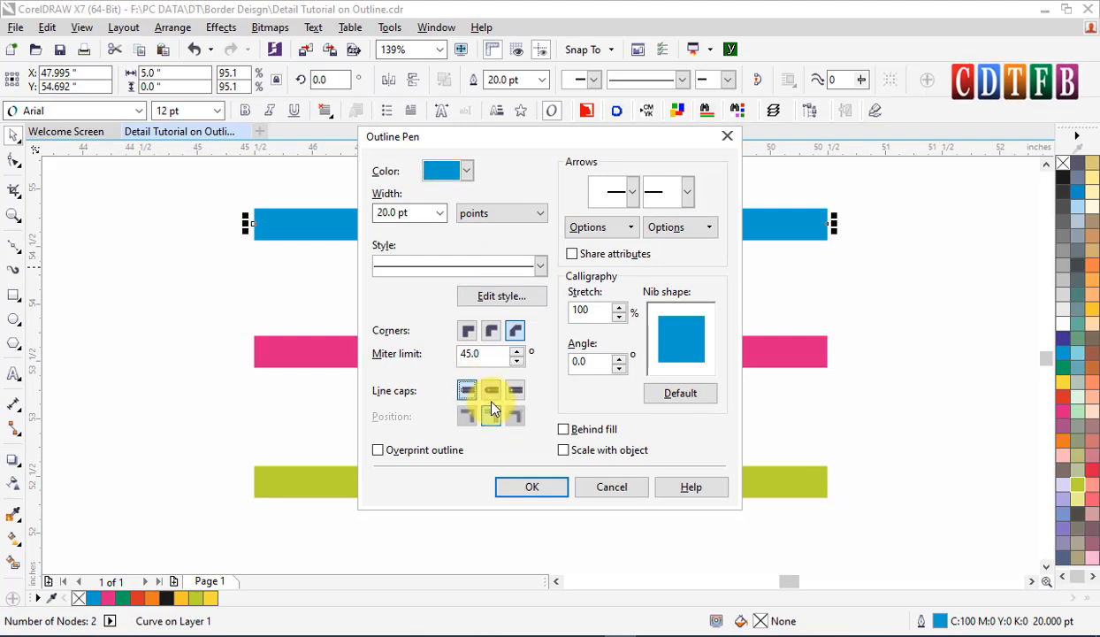
{"action": "left_click", "coordinate": [532, 487]}
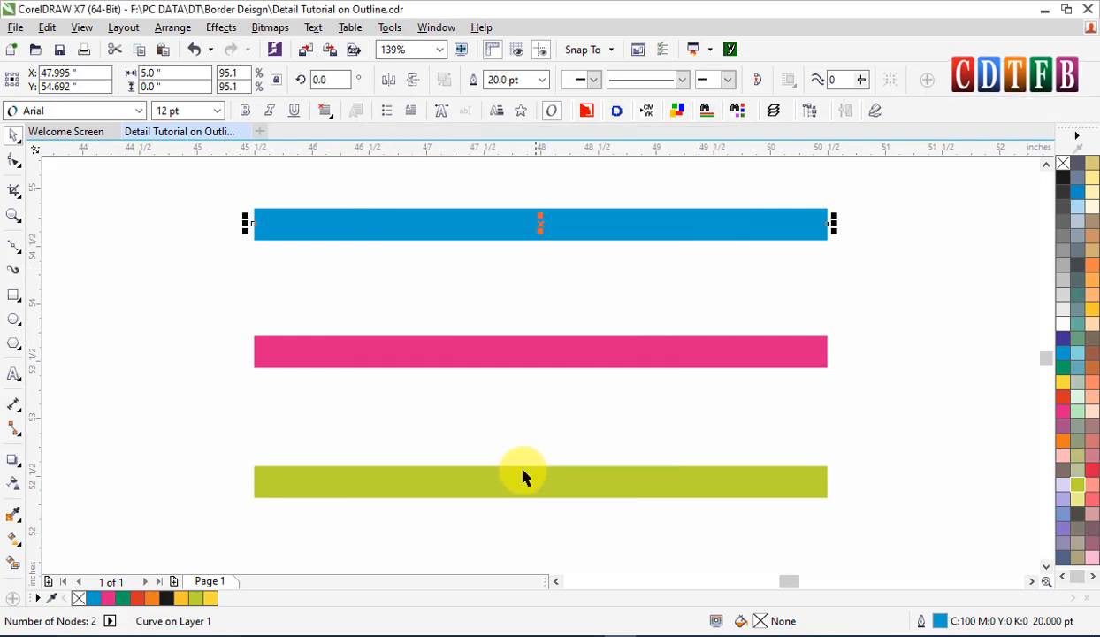
Apply round line caps to the magenta line in the Outline Pen settings.
{"action": "left_click", "coordinate": [440, 364]}
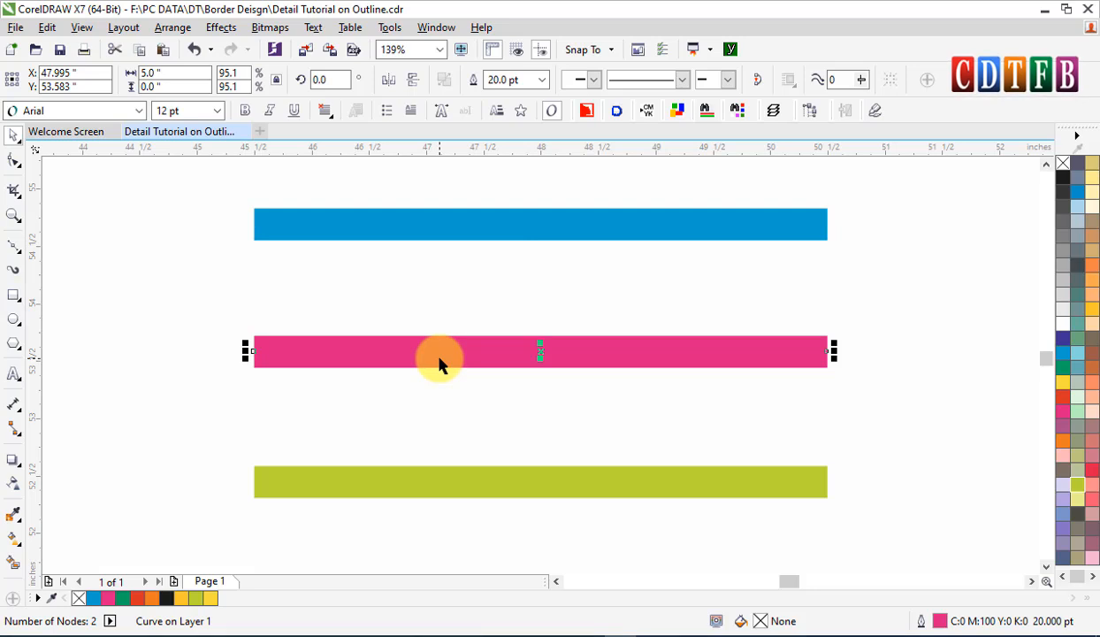
{"action": "key", "text": "F12"}
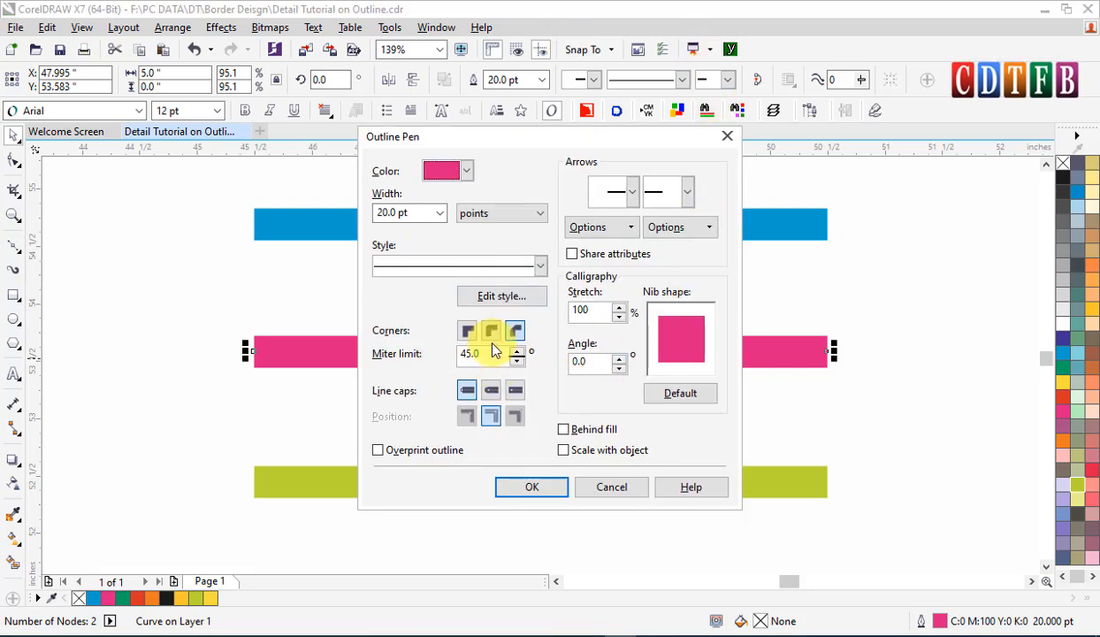
{"action": "left_click", "coordinate": [486, 393]}
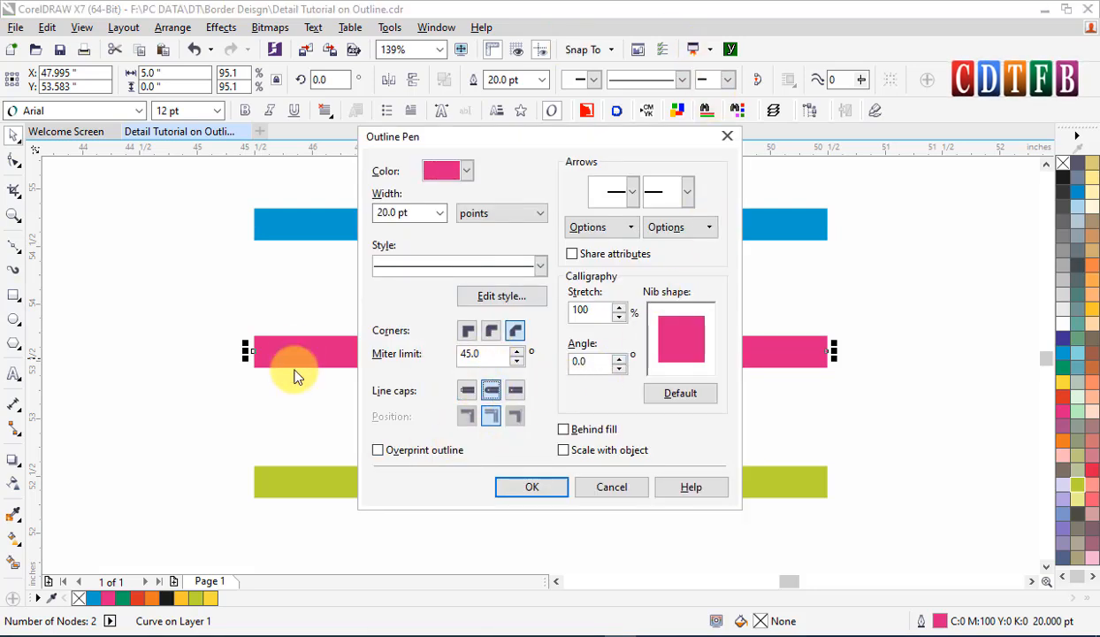
{"action": "left_click", "coordinate": [533, 487]}
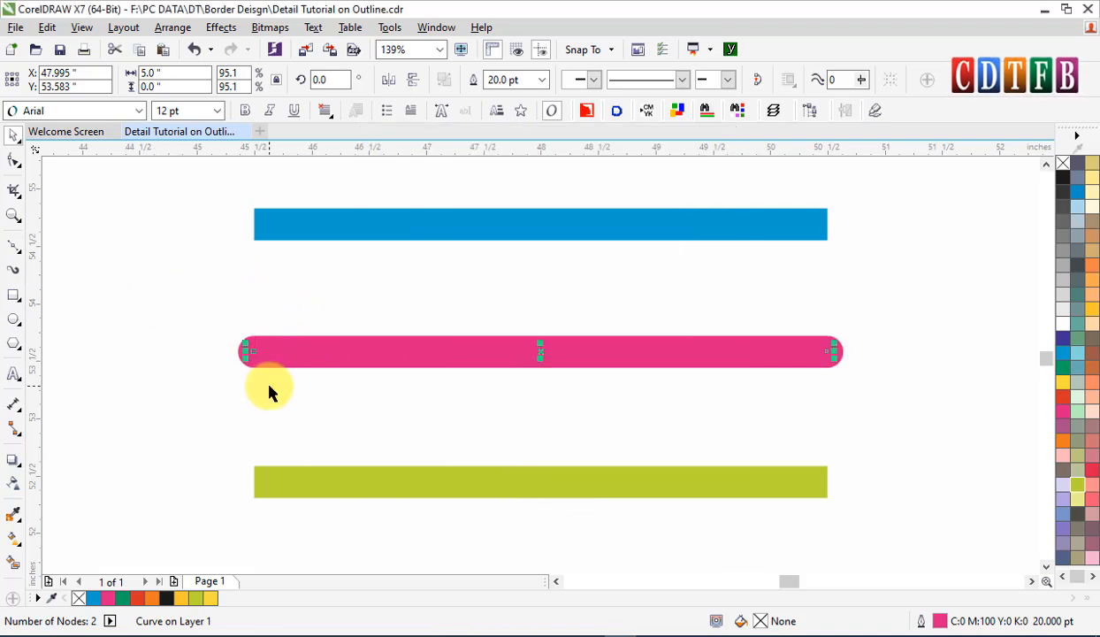
{"action": "left_click", "coordinate": [221, 366]}
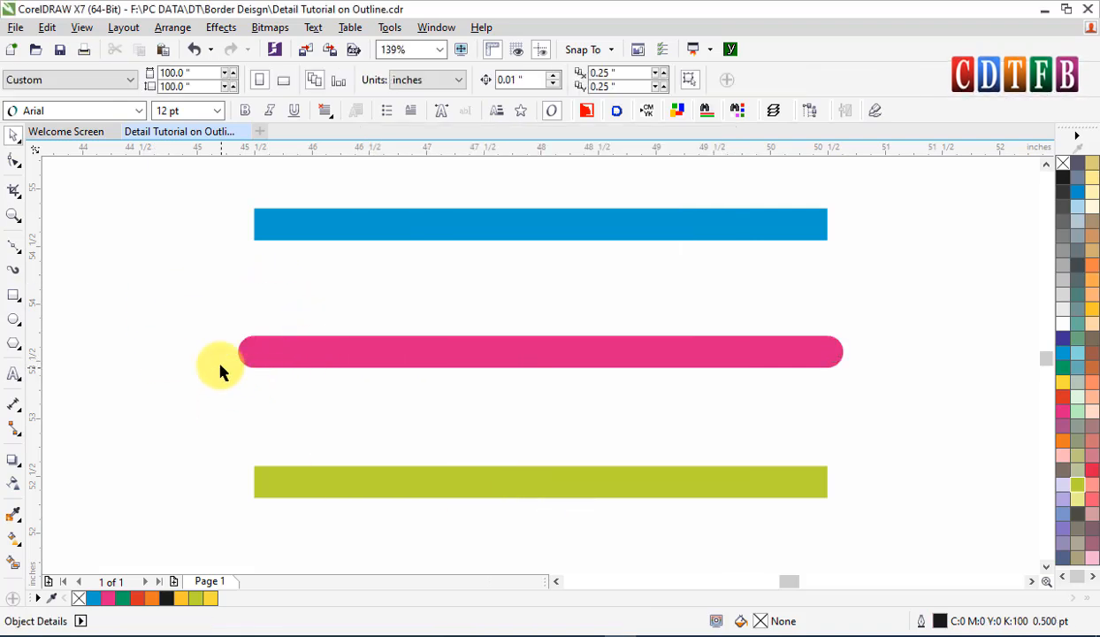
Apply extended square line caps to the lime green line in the Outline Pen settings.
{"action": "left_click", "coordinate": [475, 490]}
{"action": "key", "text": "F12"}
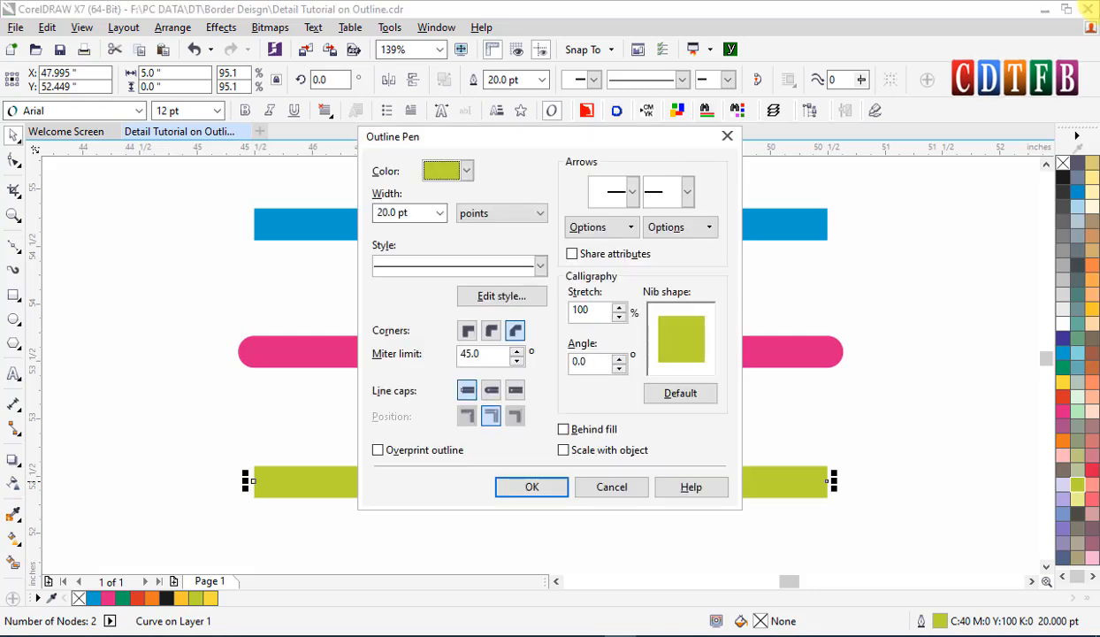
{"action": "left_click", "coordinate": [516, 390]}
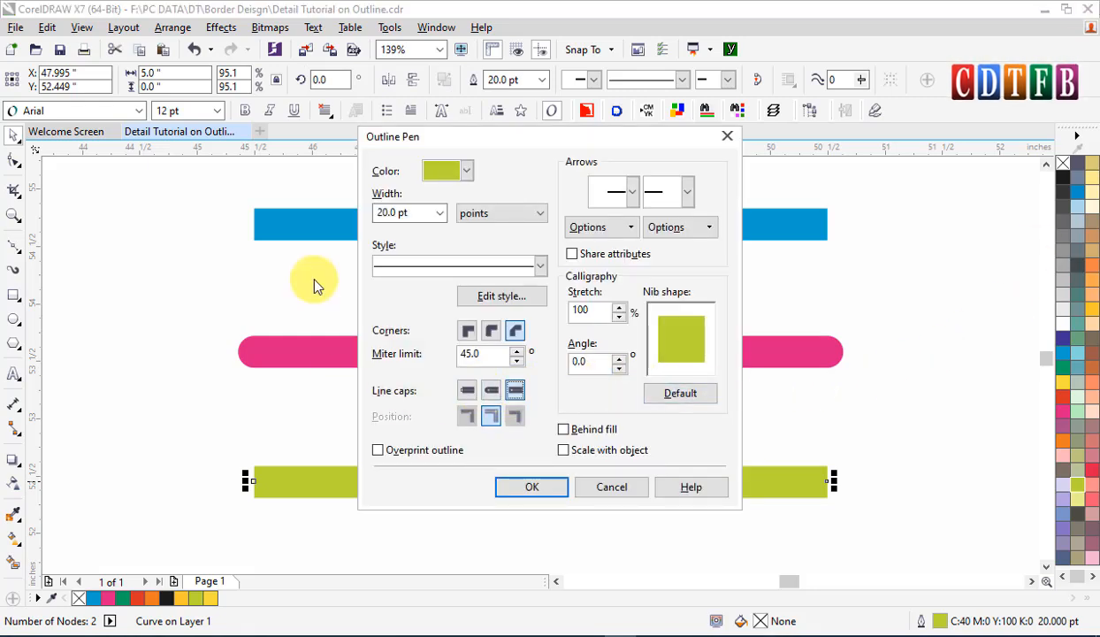
{"action": "left_click", "coordinate": [529, 488]}
{"action": "left_click", "coordinate": [179, 368]}
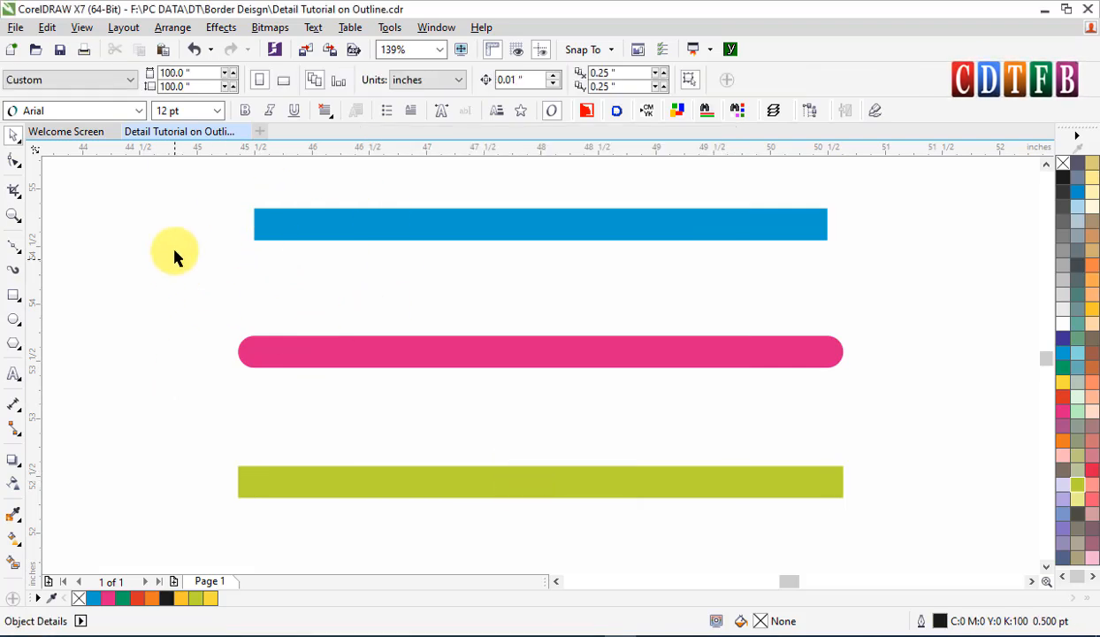
Place vertical guidelines at both ends of the blue line, at X 45.495 in and 50.495 in.
{"action": "left_click", "coordinate": [283, 226]}
{"action": "left_click_drag", "start_coordinate": [36, 231], "coordinate": [254, 226]}
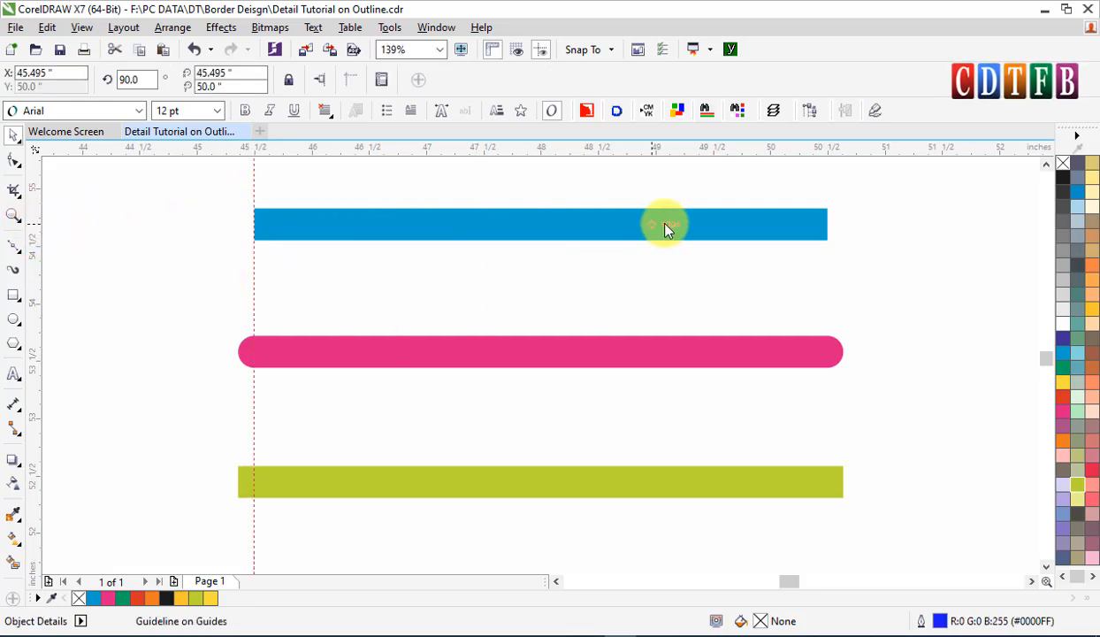
{"action": "left_click_drag", "start_coordinate": [825, 228], "coordinate": [827, 226]}
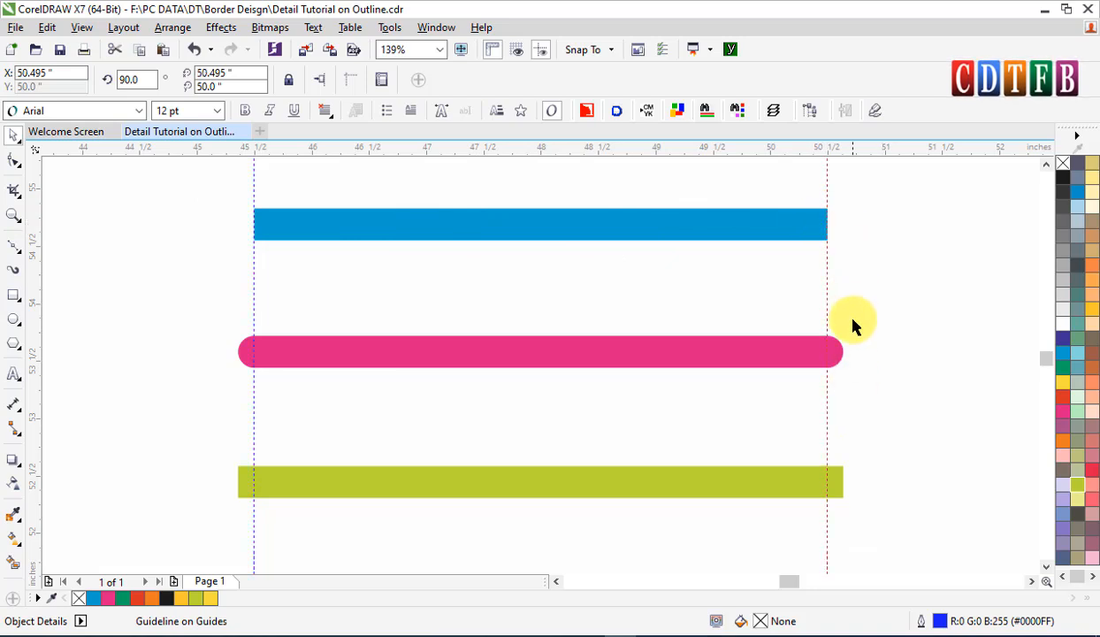
Inspect the magenta line's round end against the guideline and increase its outline width to 30 pt and on to 50 pt.
{"action": "left_click", "coordinate": [840, 354]}
{"action": "scroll", "coordinate": [843, 356], "scroll_direction": "up", "scroll_amount": 5}
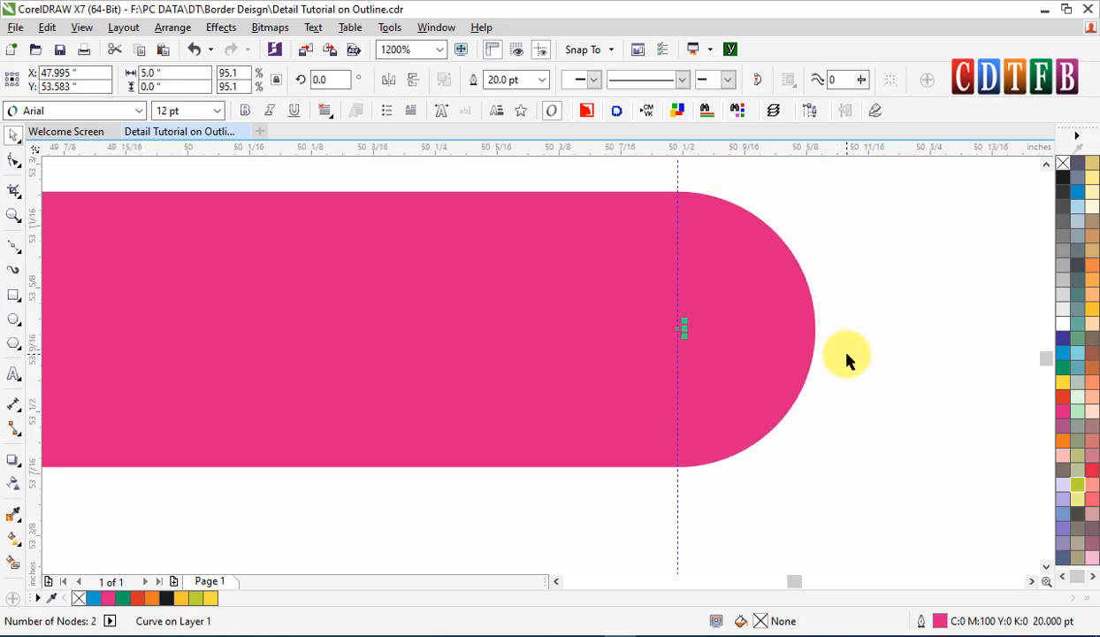
{"action": "scroll", "coordinate": [707, 301], "scroll_direction": "down", "scroll_amount": 4}
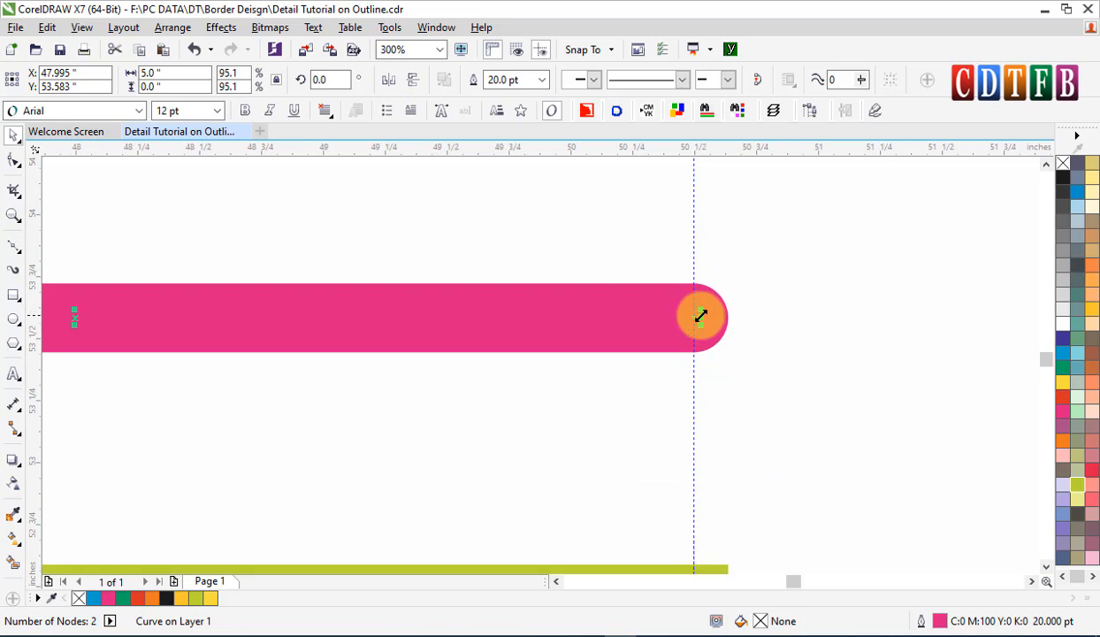
{"action": "scroll", "coordinate": [698, 319], "scroll_direction": "down", "scroll_amount": 2}
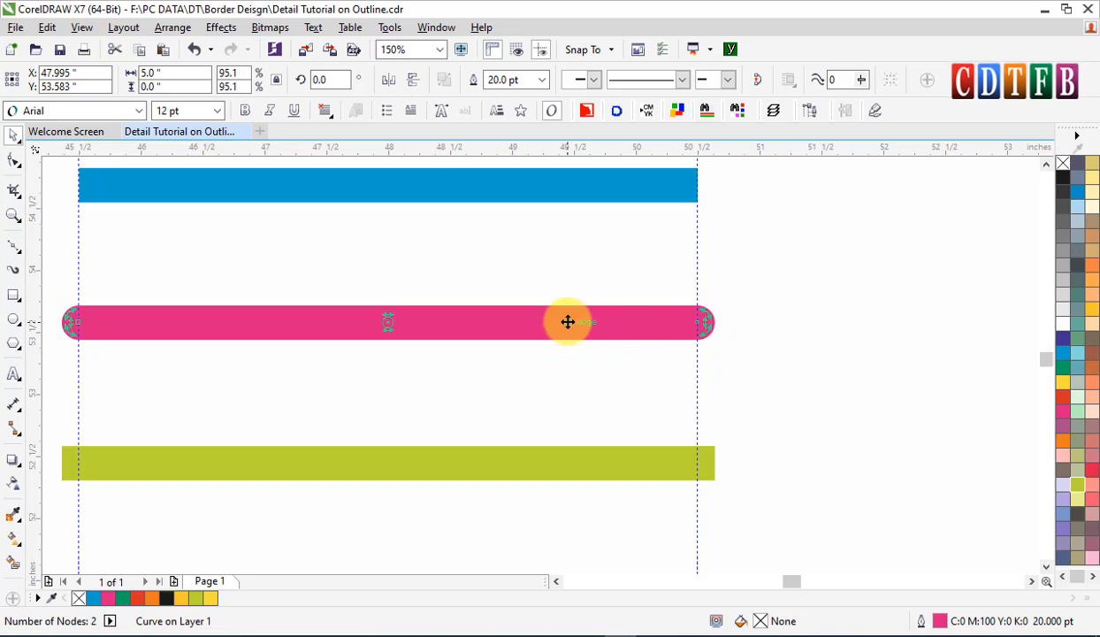
{"action": "key", "text": "F12"}
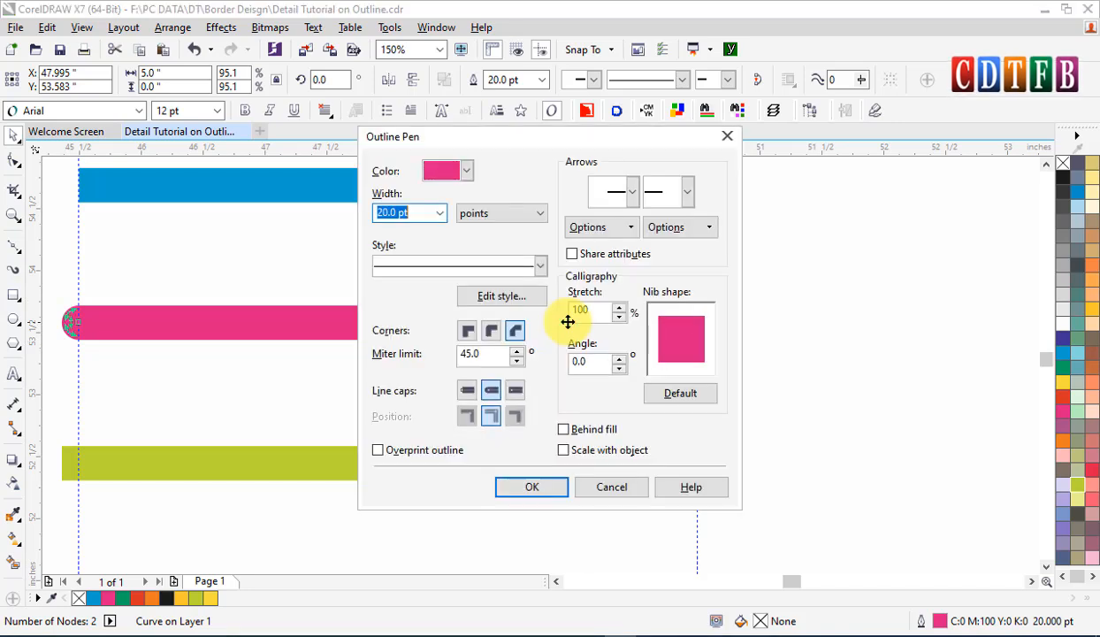
{"action": "key", "text": "Return"}
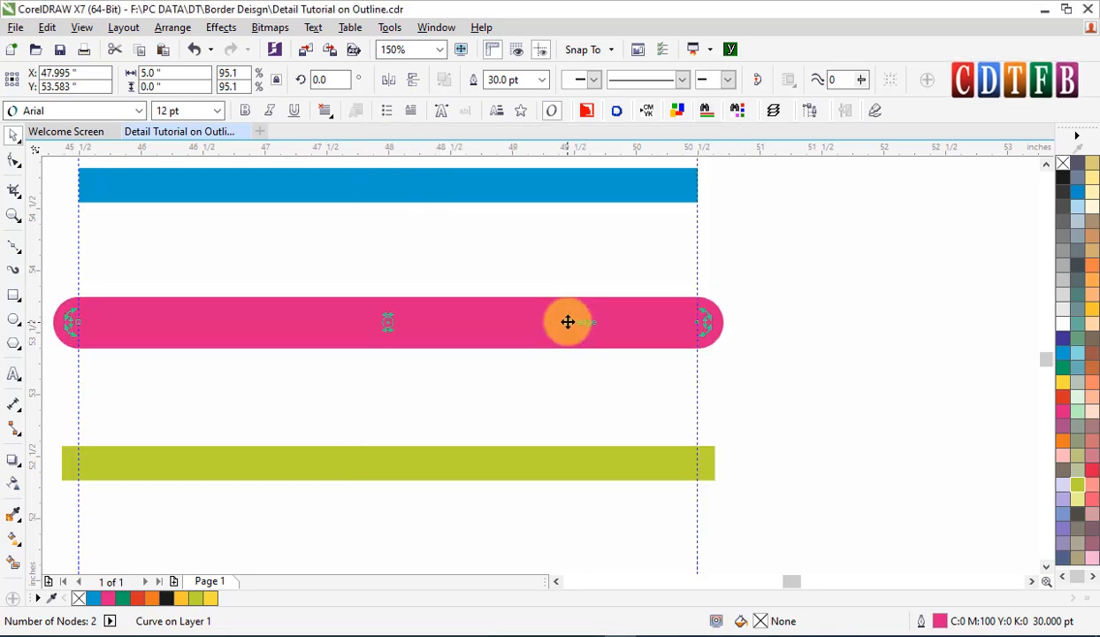
{"action": "key", "text": "F12"}
{"action": "type", "text": "50"}
{"action": "key", "text": "Return"}
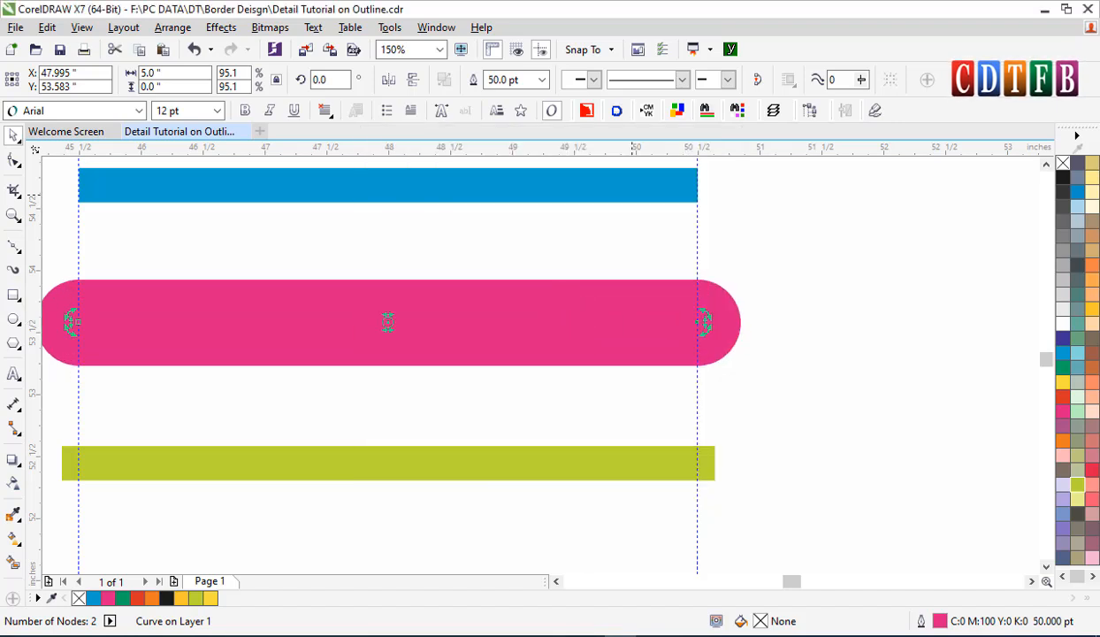
{"action": "left_click", "coordinate": [756, 323]}
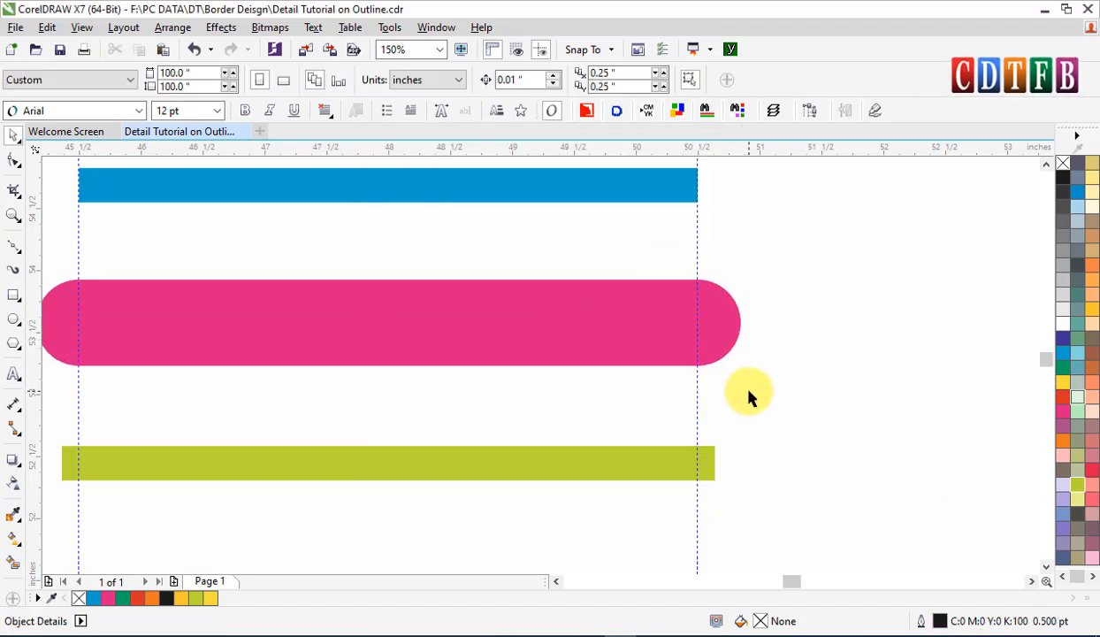
Set the lime green line's outline width to 50 pt.
{"action": "left_click", "coordinate": [674, 463]}
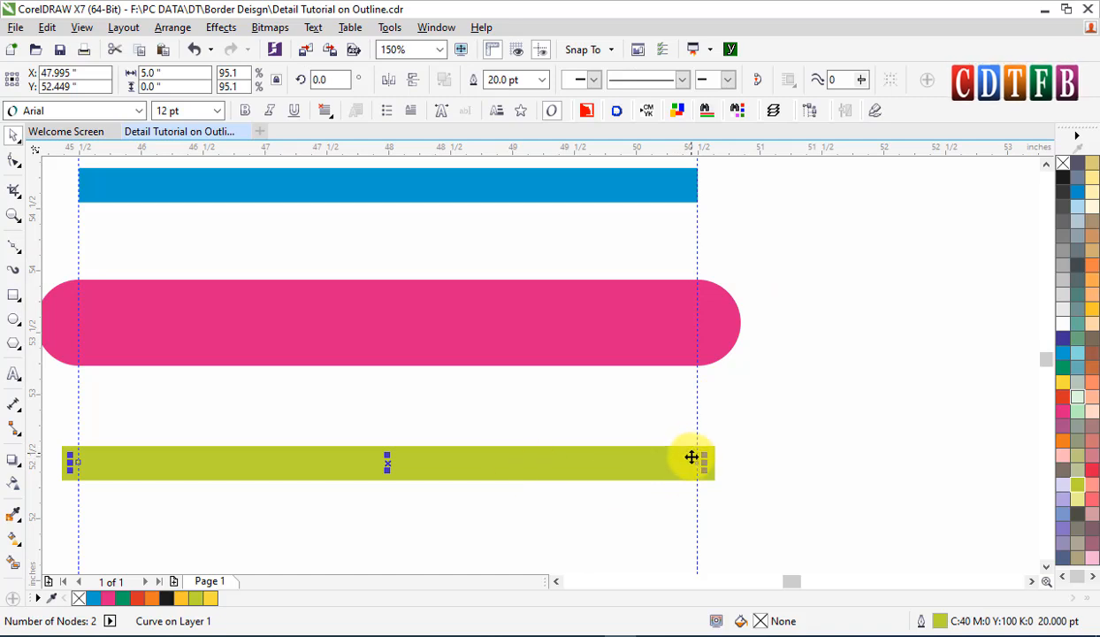
{"action": "key", "text": "F12"}
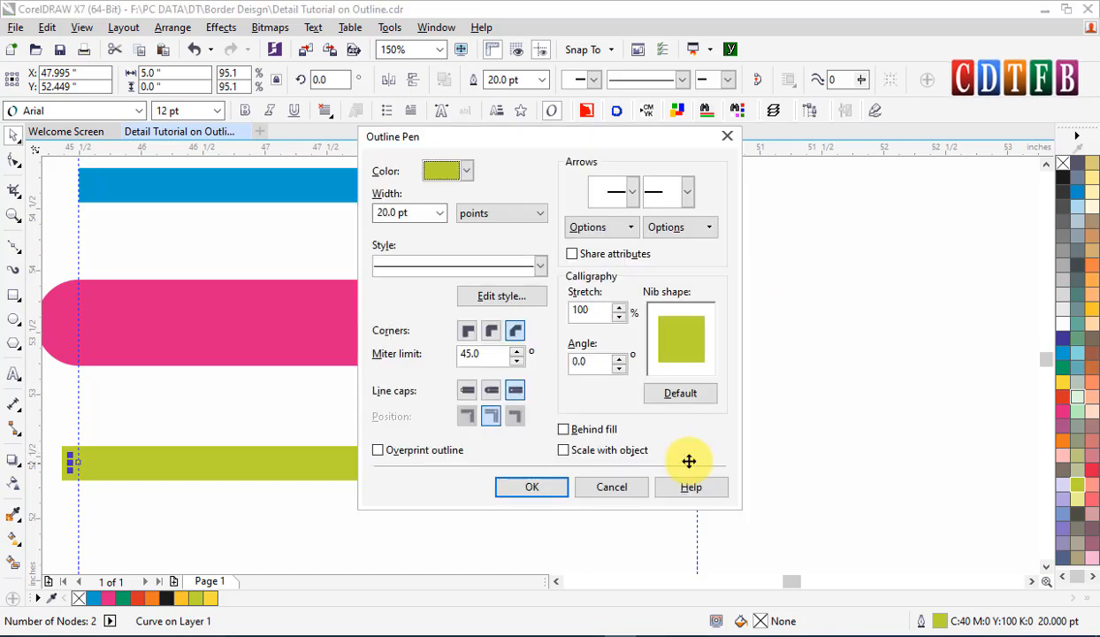
{"action": "type", "text": "50"}
{"action": "key", "text": "Return"}
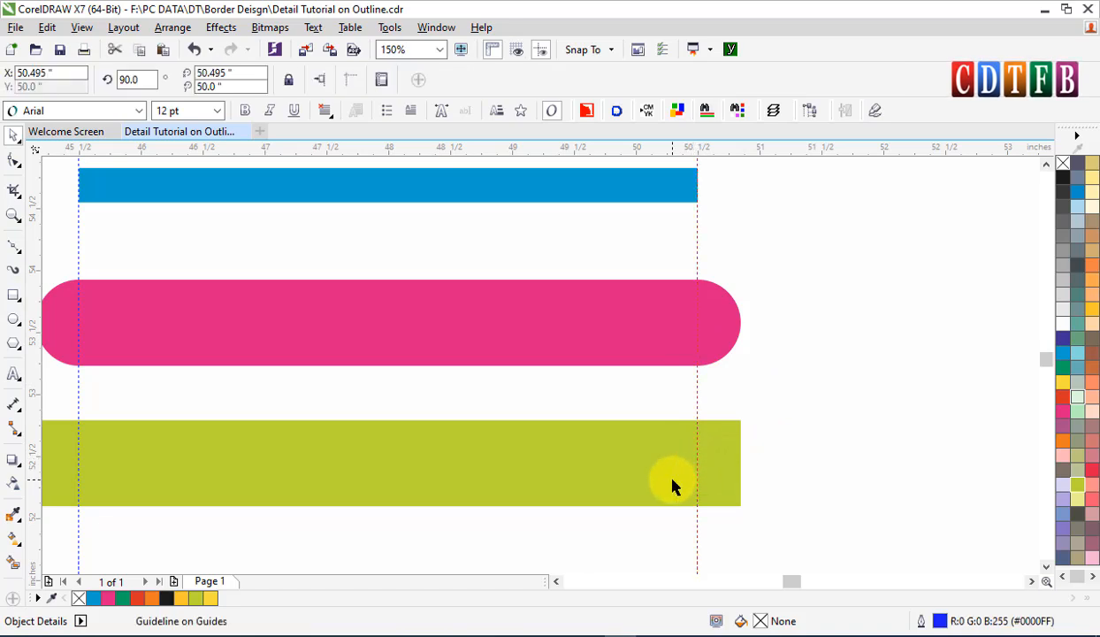
Set the blue line's outline width to 50 pt in the Outline Pen settings.
{"action": "left_click", "coordinate": [535, 336]}
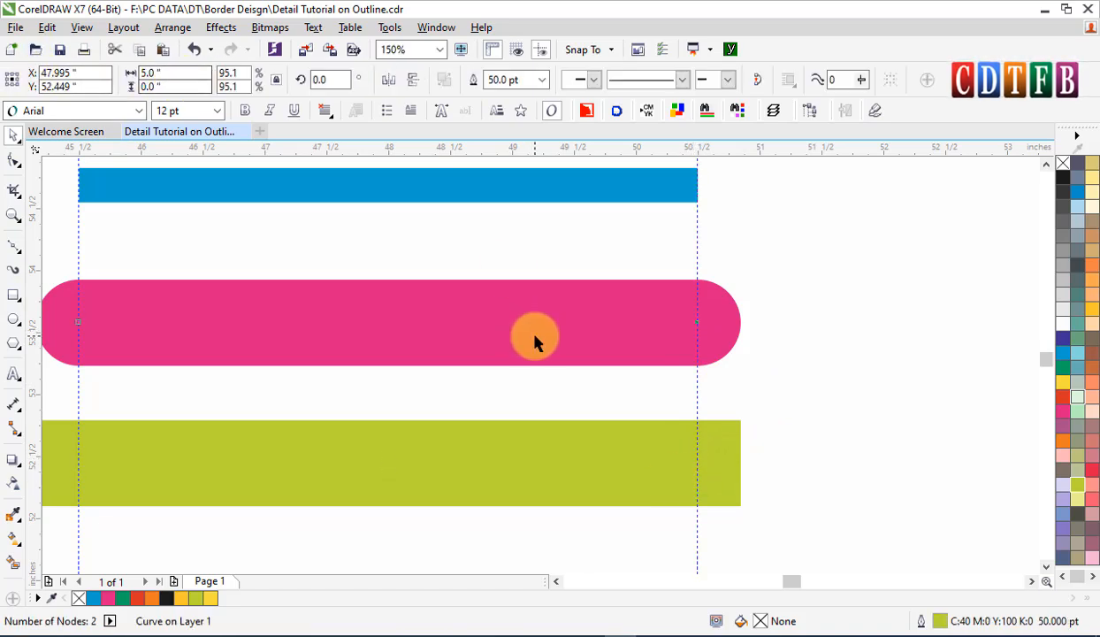
{"action": "left_click", "coordinate": [529, 189]}
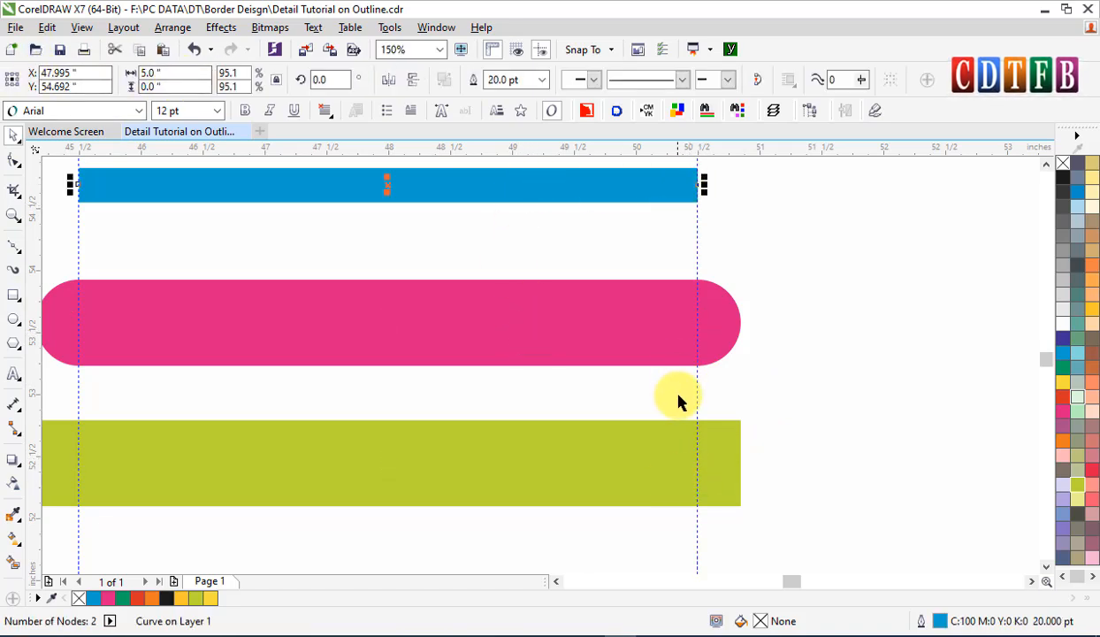
{"action": "scroll", "coordinate": [688, 227], "scroll_direction": "up", "scroll_amount": 1}
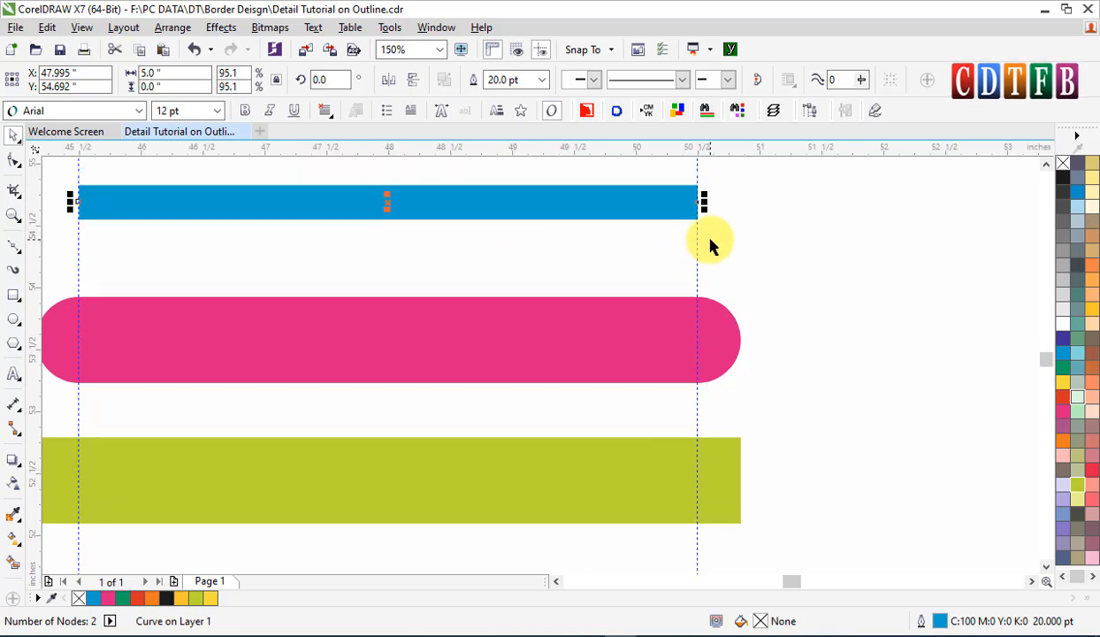
{"action": "key", "text": "F12"}
{"action": "left_click", "coordinate": [398, 213]}
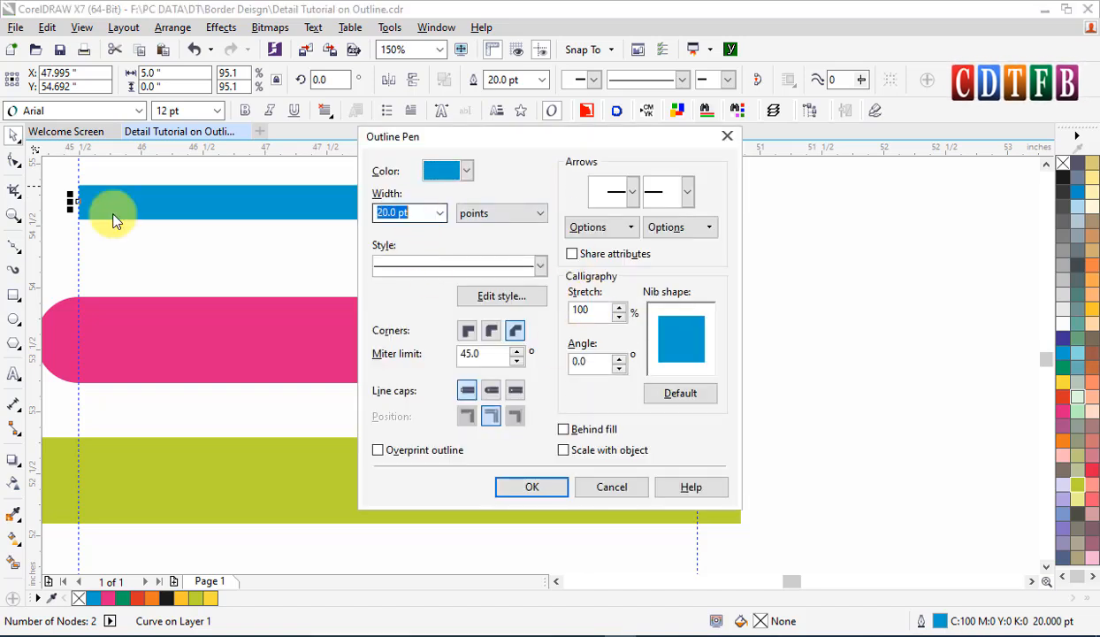
{"action": "type", "text": "50"}
{"action": "key", "text": "Return"}
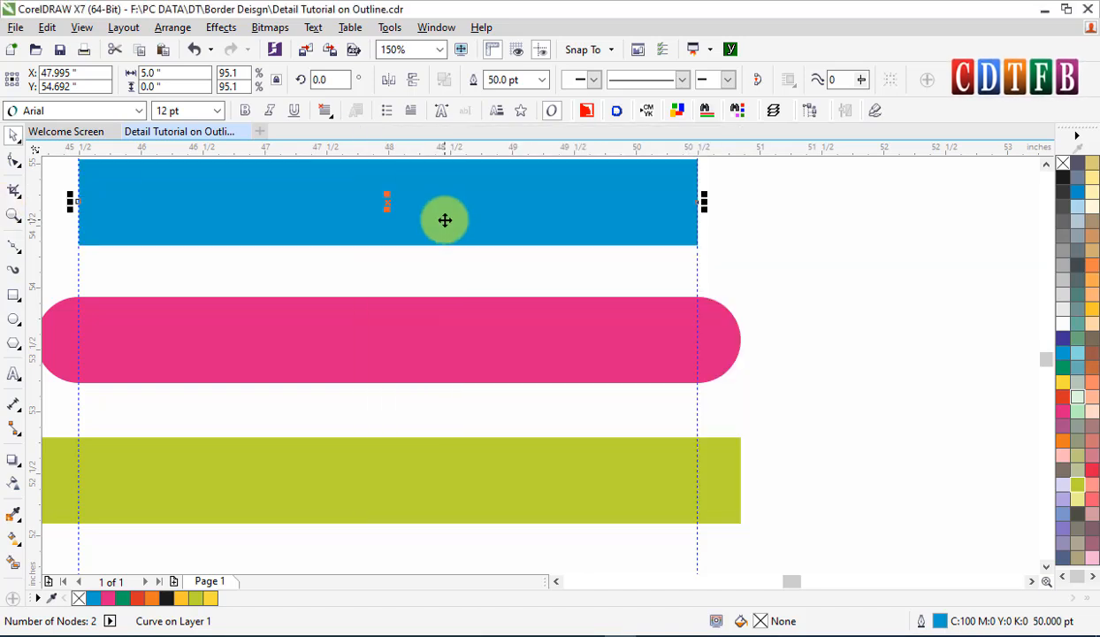
{"action": "scroll", "coordinate": [445, 218], "scroll_direction": "up", "scroll_amount": 1}
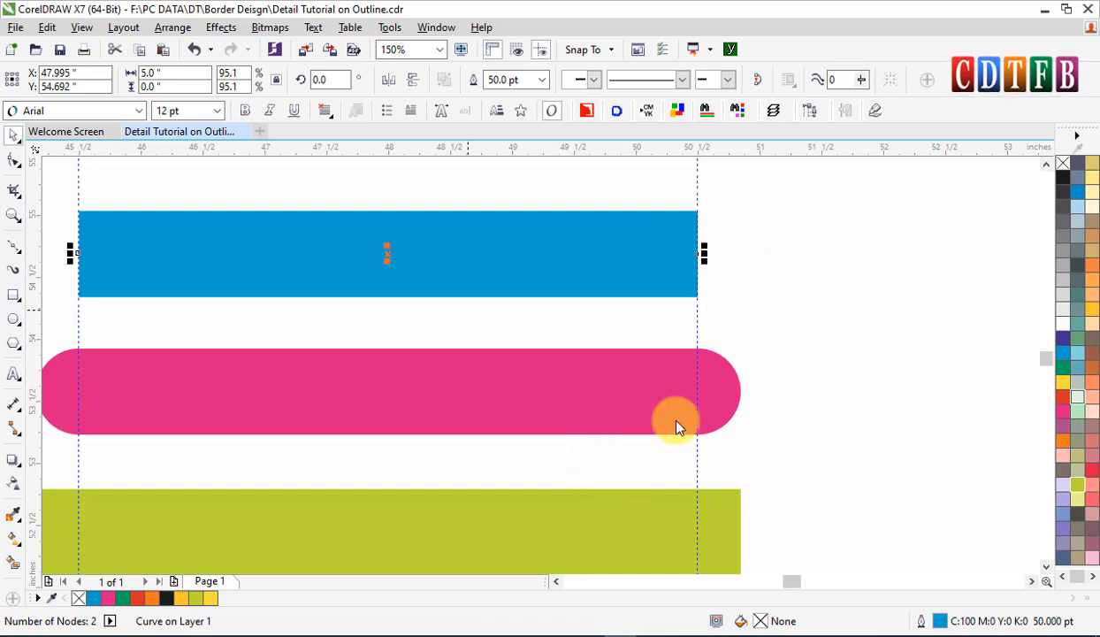
{"action": "left_click", "coordinate": [746, 303]}
Draw a circle about 5.6 in across in the empty area beside the three lines.
{"action": "scroll", "coordinate": [748, 303], "scroll_direction": "down", "scroll_amount": 2}
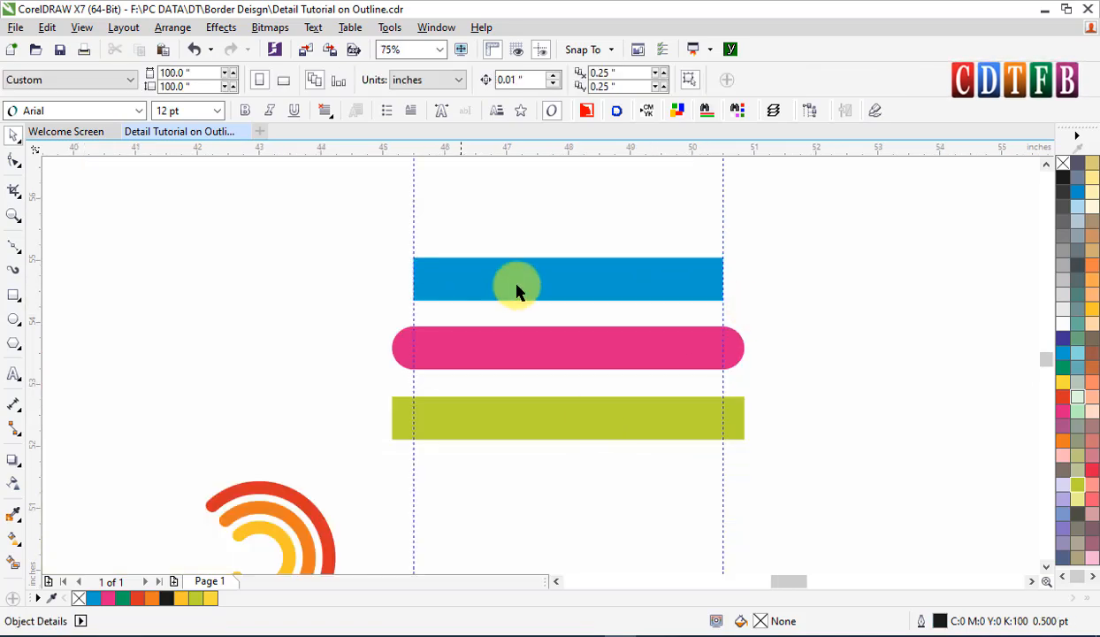
{"action": "scroll", "coordinate": [677, 359], "scroll_direction": "down", "scroll_amount": 2}
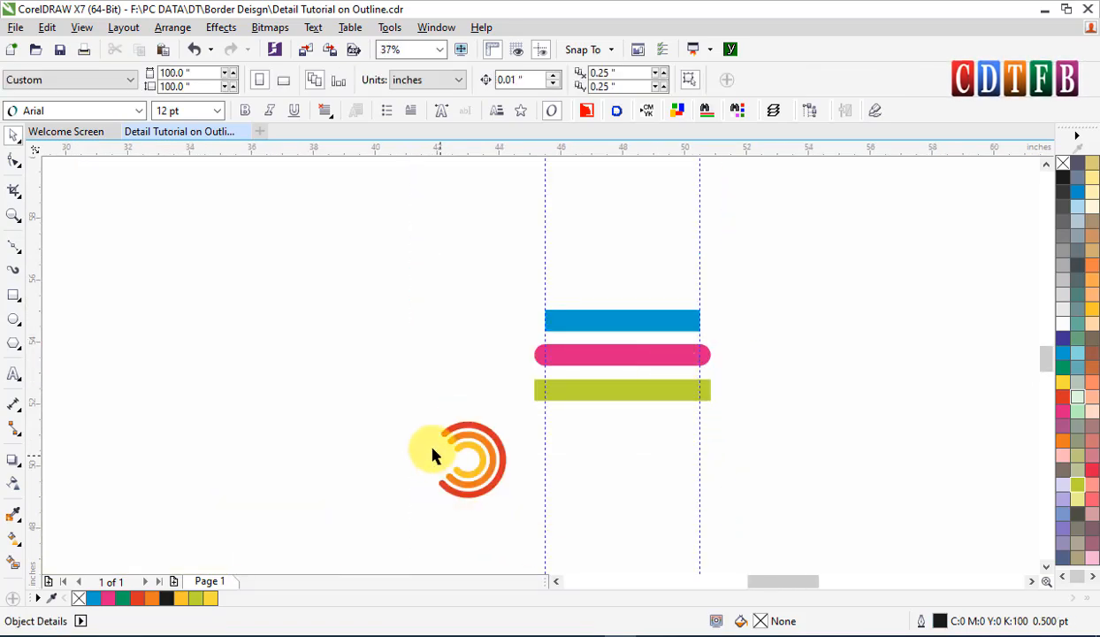
{"action": "left_click", "coordinate": [14, 320]}
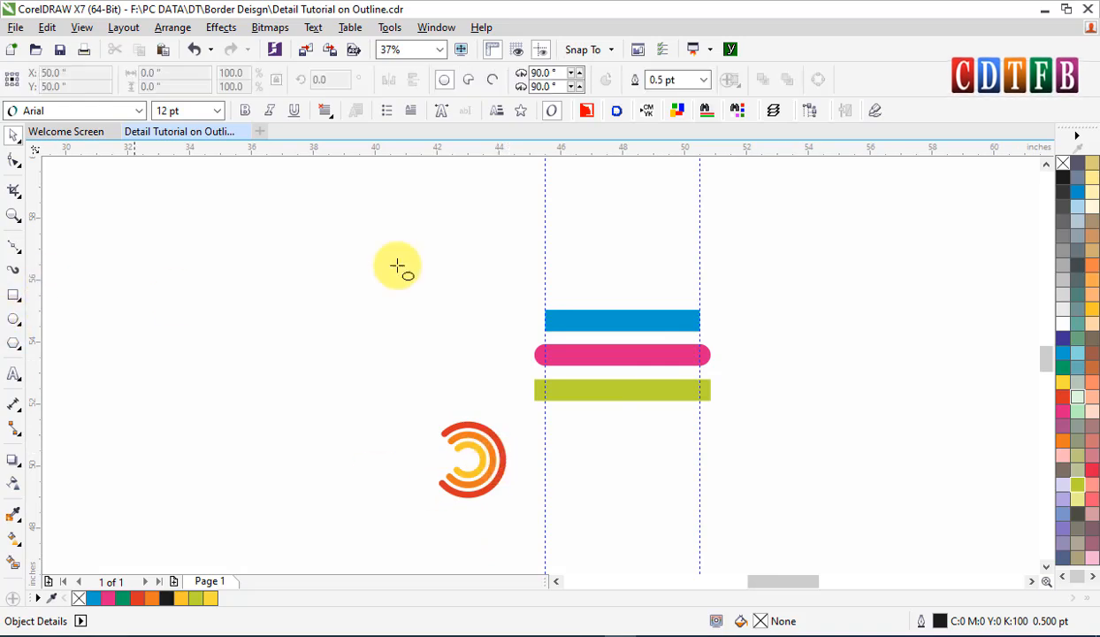
{"action": "left_click_drag", "start_coordinate": [249, 234], "coordinate": [423, 361]}
{"action": "key", "text": "space"}
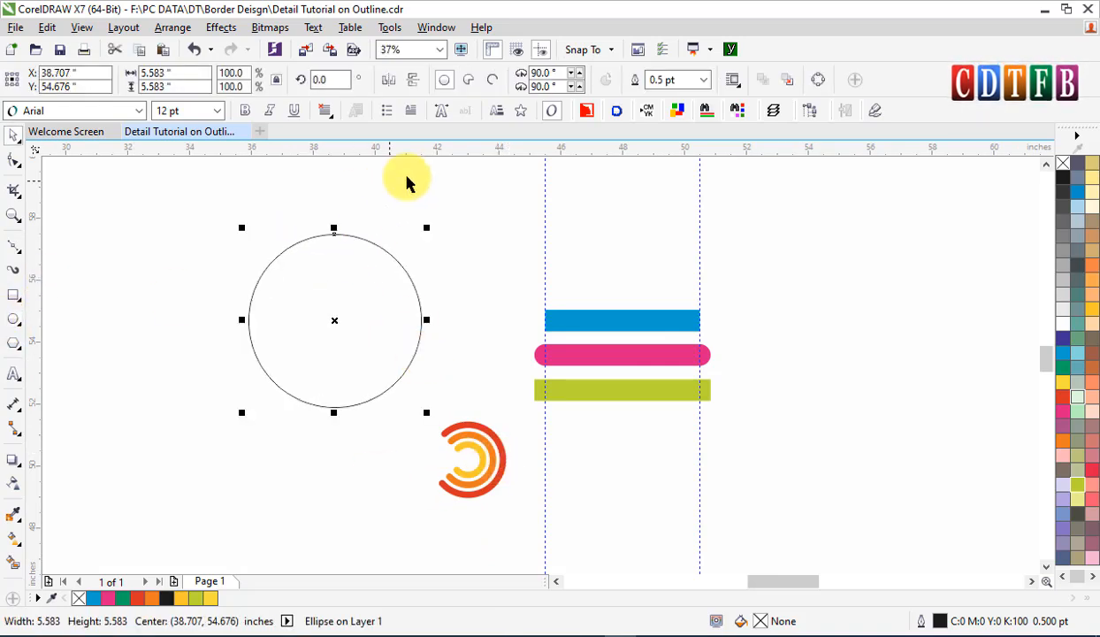
Create two smaller concentric copies inside the circle, sizing the innermost one to about 1.86 in.
{"action": "left_click_drag", "start_coordinate": [428, 231], "coordinate": [380, 281]}
{"action": "right_click", "coordinate": [402, 256]}
{"action": "right_click", "coordinate": [381, 280]}
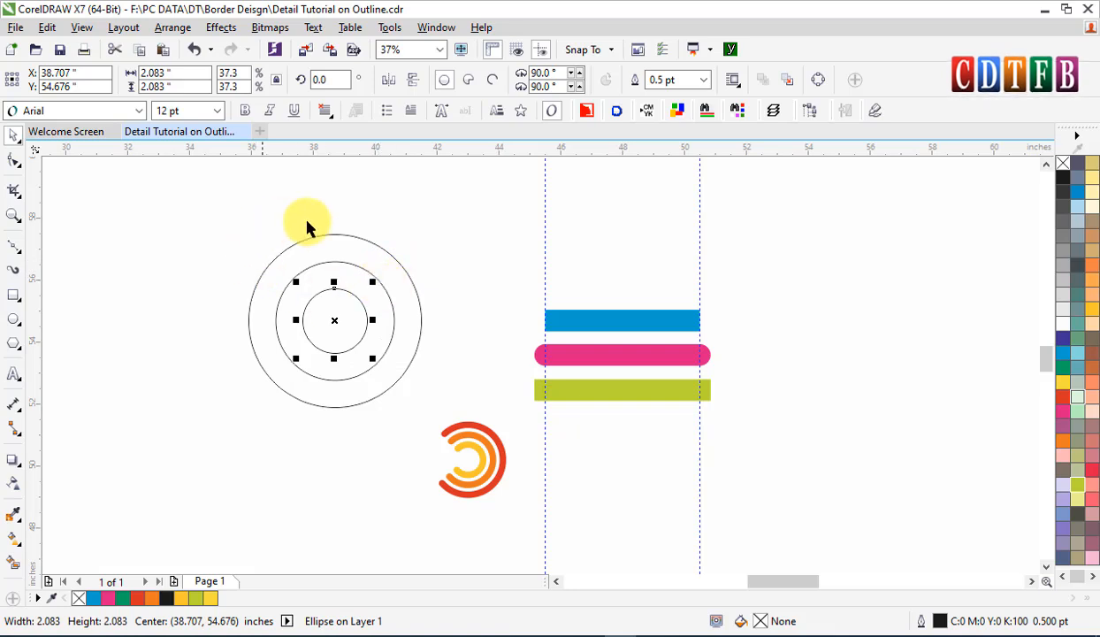
{"action": "left_click_drag", "start_coordinate": [372, 281], "coordinate": [380, 253]}
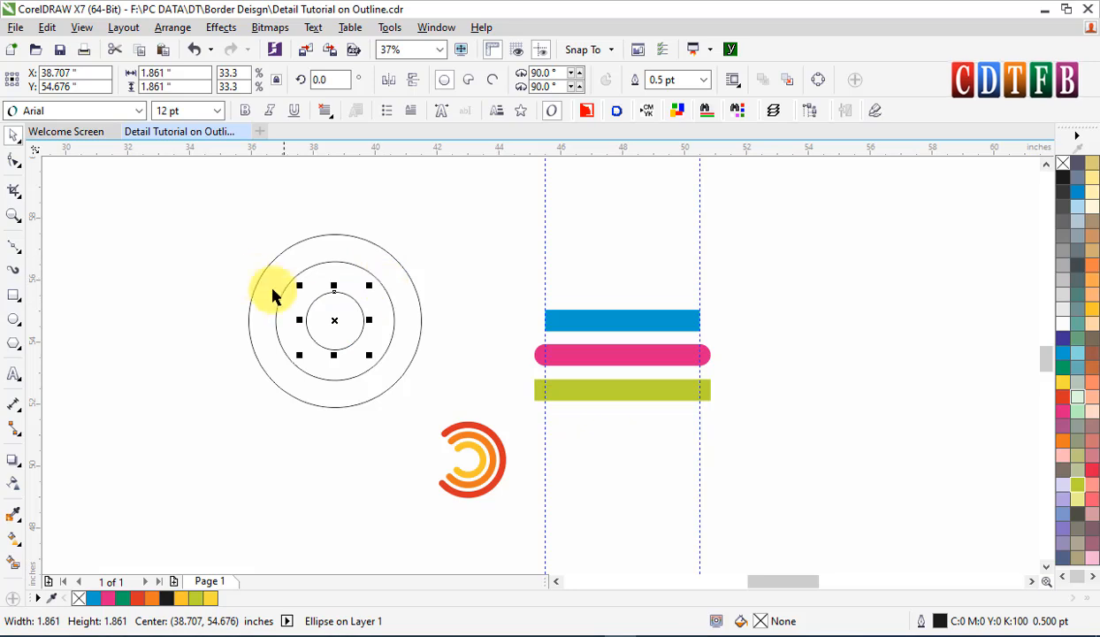
Select all three concentric circles and set their outline width to 20 pt and on to 40 pt.
{"action": "left_click_drag", "start_coordinate": [208, 210], "coordinate": [456, 424]}
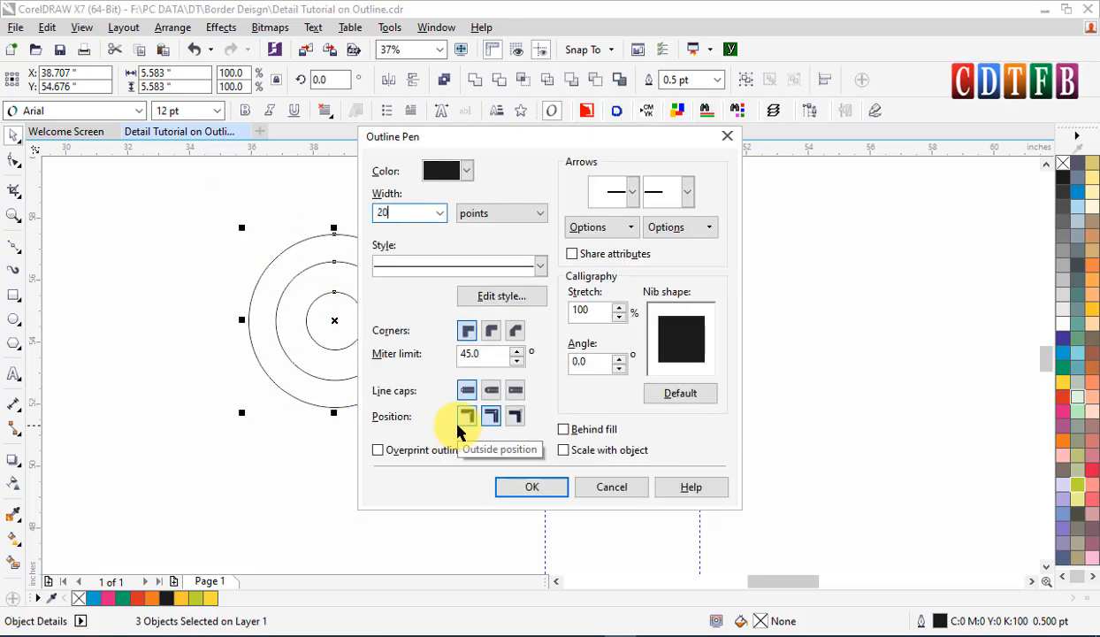
{"action": "key", "text": "Tab"}
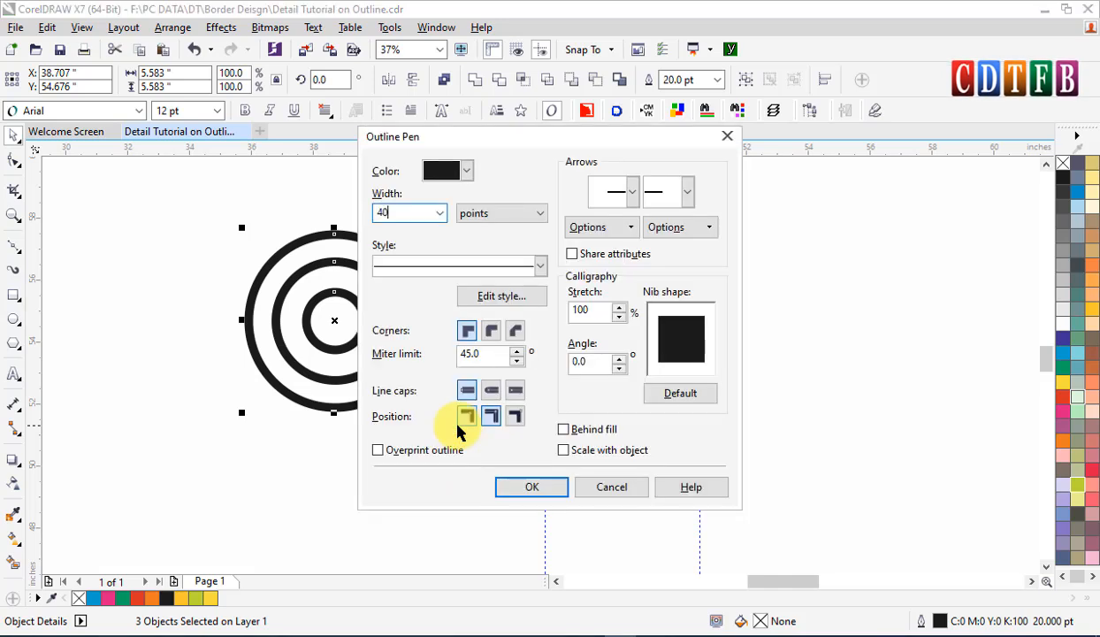
{"action": "key", "text": "Return"}
Recolour the outlines of the three concentric circles red (M100 Y100).
{"action": "key", "text": "z"}
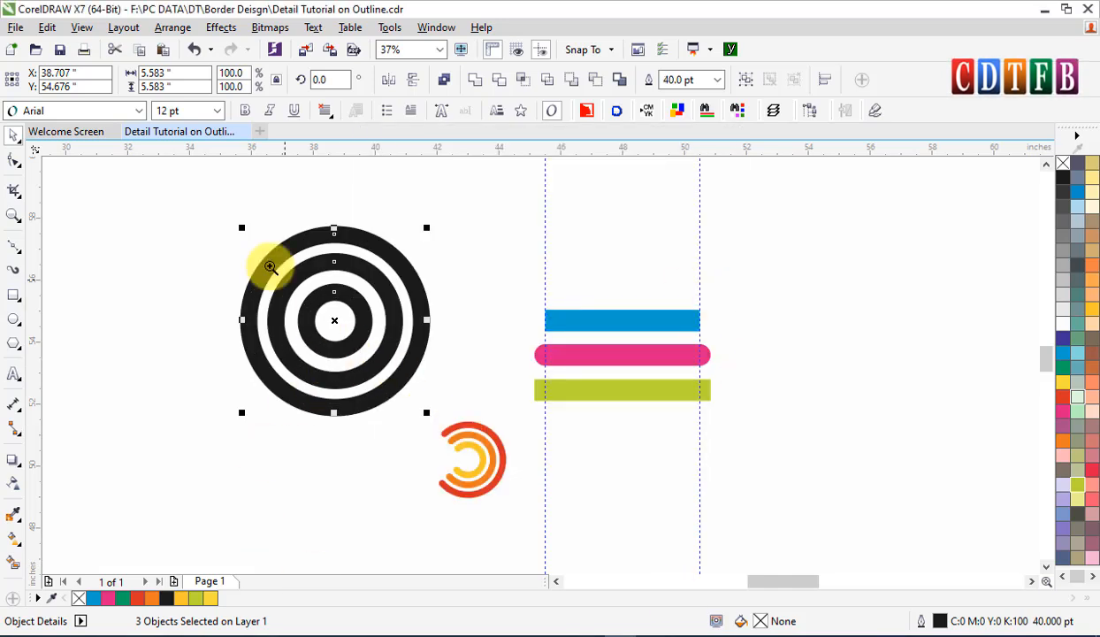
{"action": "left_click_drag", "start_coordinate": [220, 214], "coordinate": [626, 464]}
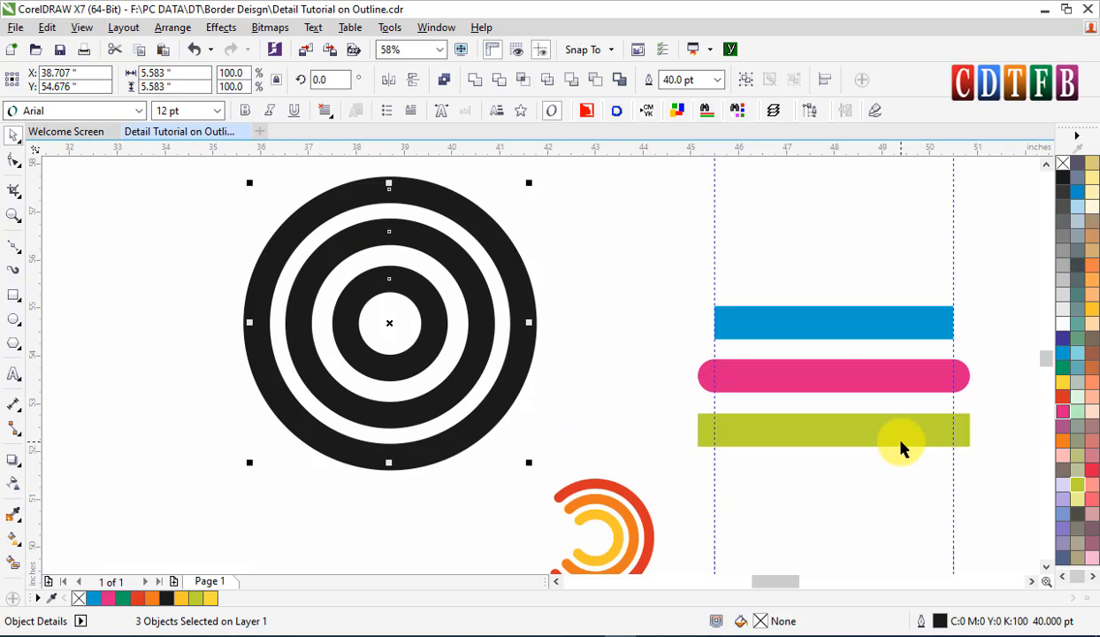
{"action": "left_click", "coordinate": [1062, 390]}
{"action": "left_click", "coordinate": [591, 185]}
Recolour the outer circle's outline blue (C100 M100) and the innermost circle's outline yellow (Y100).
{"action": "left_click", "coordinate": [394, 249]}
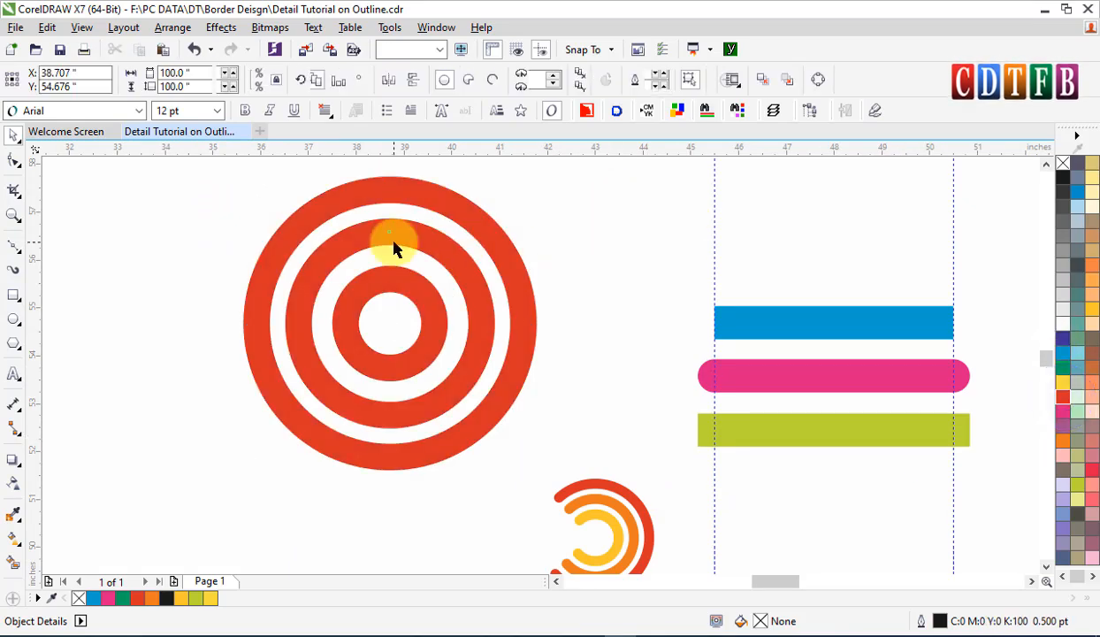
{"action": "left_click", "coordinate": [414, 198]}
{"action": "left_click", "coordinate": [1054, 334]}
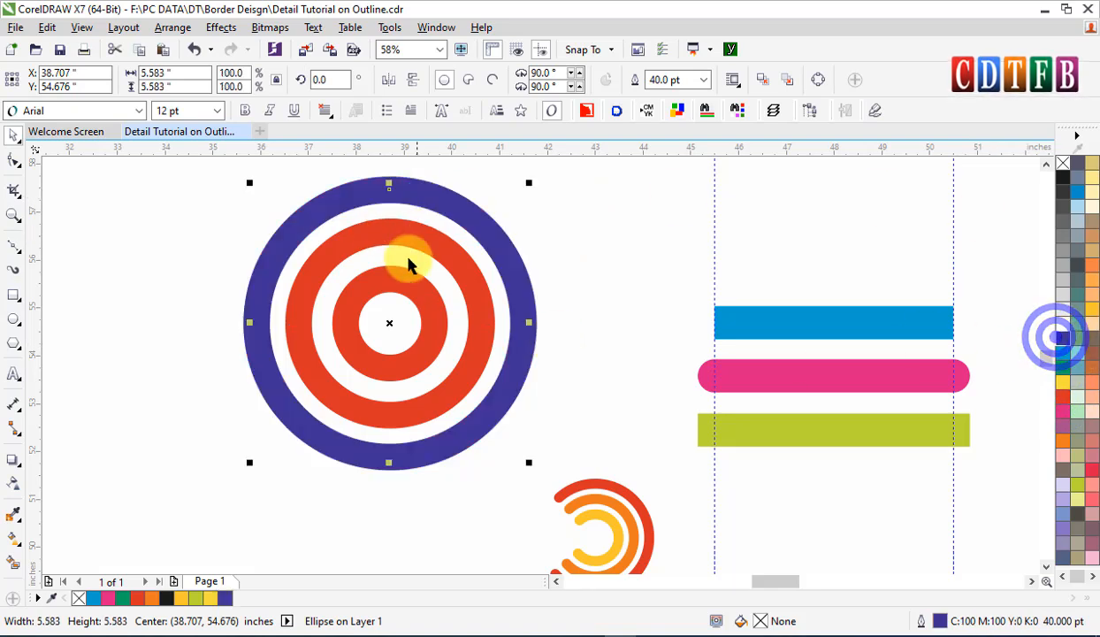
{"action": "left_click", "coordinate": [409, 279]}
{"action": "left_click", "coordinate": [1062, 439]}
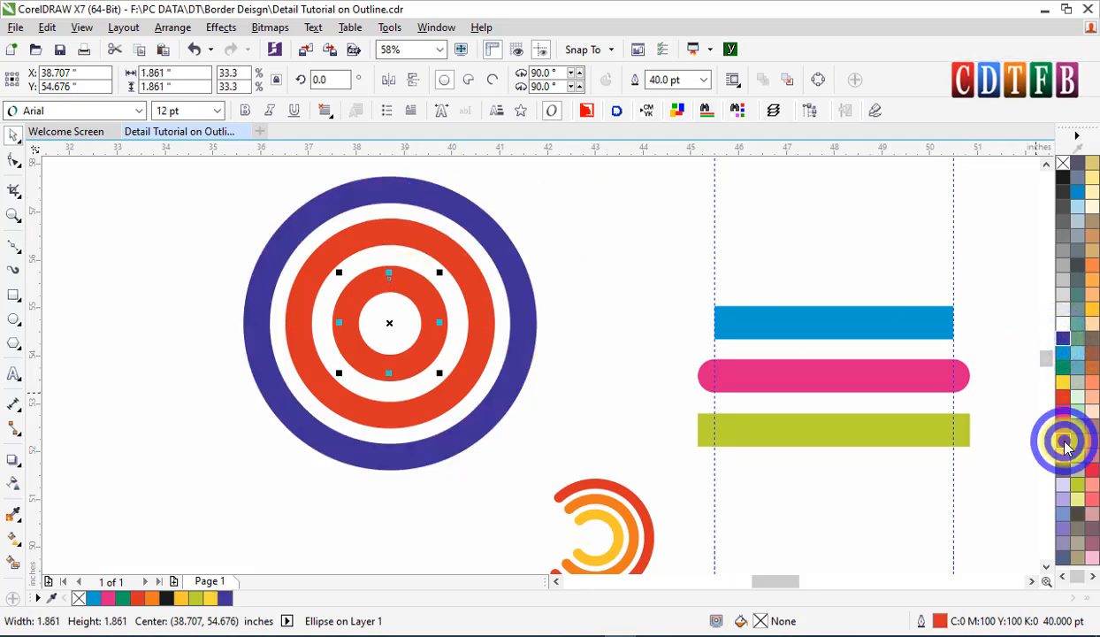
{"action": "left_click", "coordinate": [1061, 386]}
{"action": "left_click", "coordinate": [646, 319]}
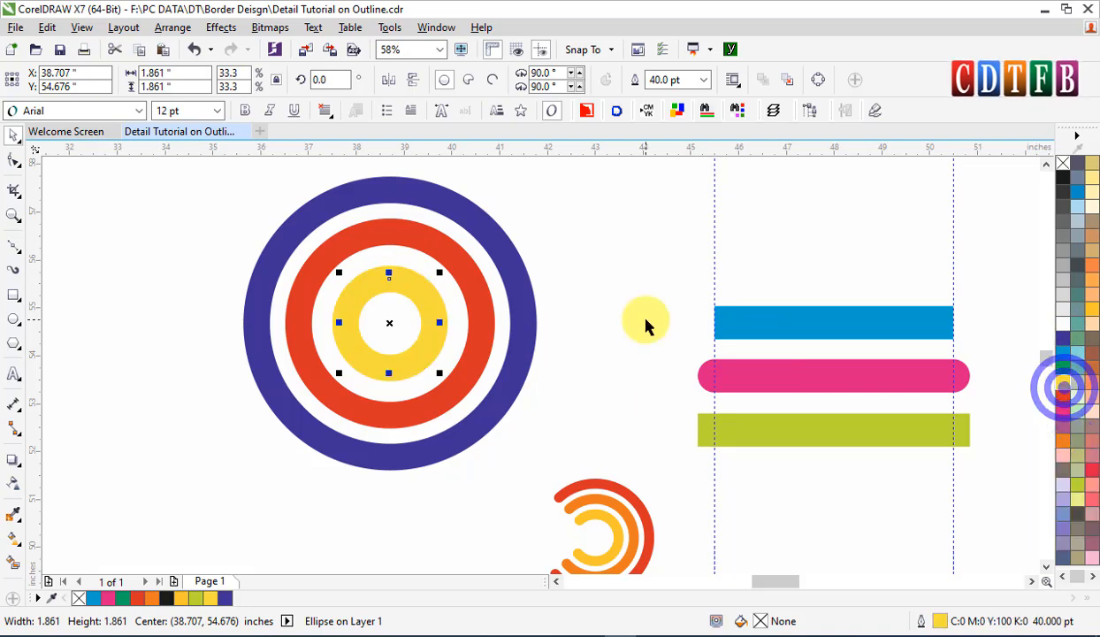
Recolour the innermost circle's outline golden yellow (M20 Y100).
{"action": "left_click", "coordinate": [428, 306]}
{"action": "left_click", "coordinate": [1090, 308]}
{"action": "left_click", "coordinate": [552, 390]}
{"action": "left_click", "coordinate": [398, 287]}
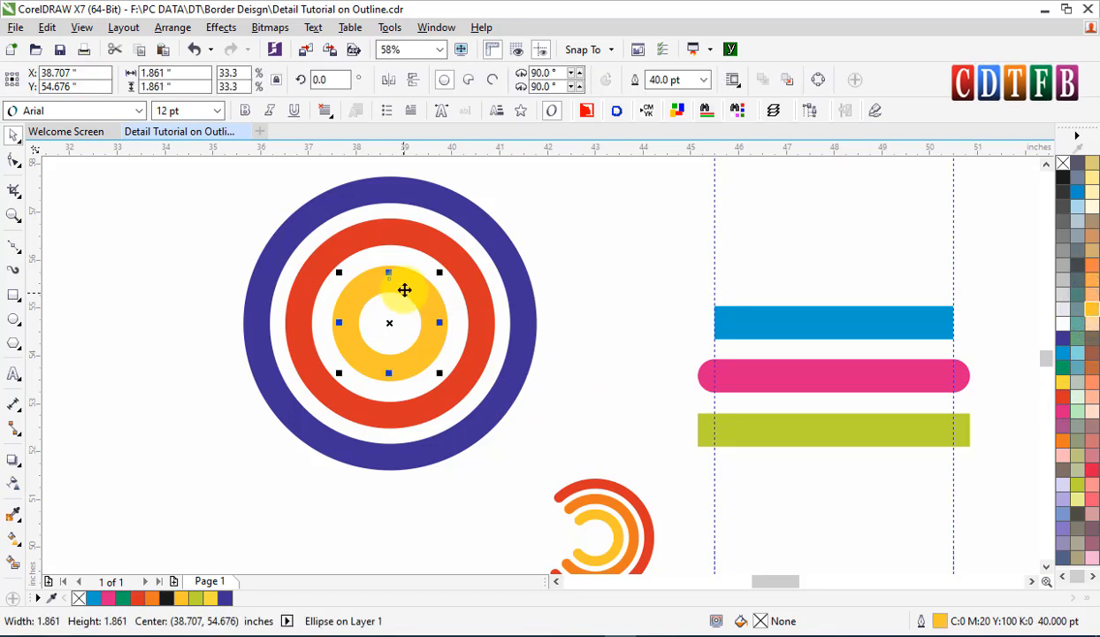
Convert the blue, red and yellow circles into open arcs running from 0 to 270 degrees.
{"action": "left_click", "coordinate": [424, 231], "text": "shift"}
{"action": "left_click", "coordinate": [434, 196], "text": "shift"}
{"action": "left_click", "coordinate": [579, 238]}
{"action": "left_click", "coordinate": [474, 210]}
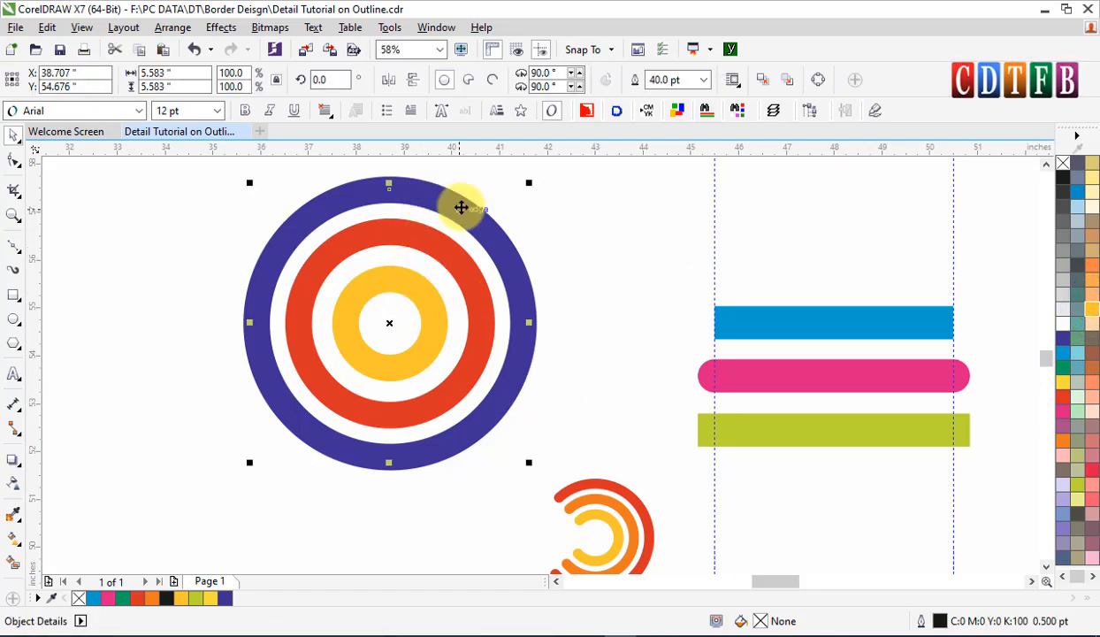
{"action": "left_click", "coordinate": [495, 83]}
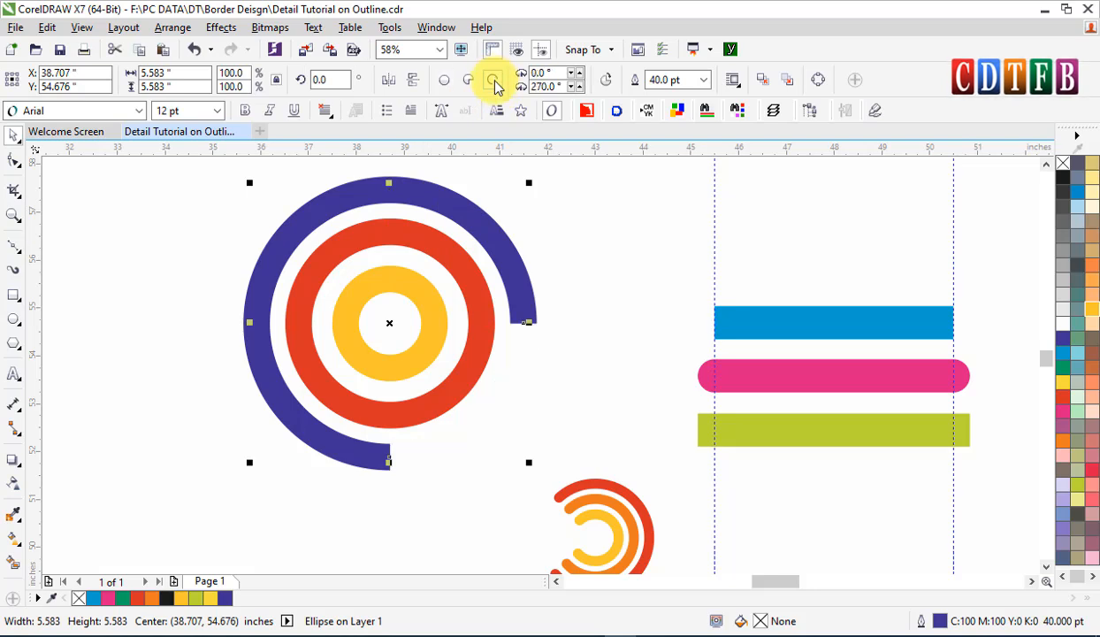
{"action": "left_click", "coordinate": [432, 257]}
{"action": "left_click", "coordinate": [493, 83]}
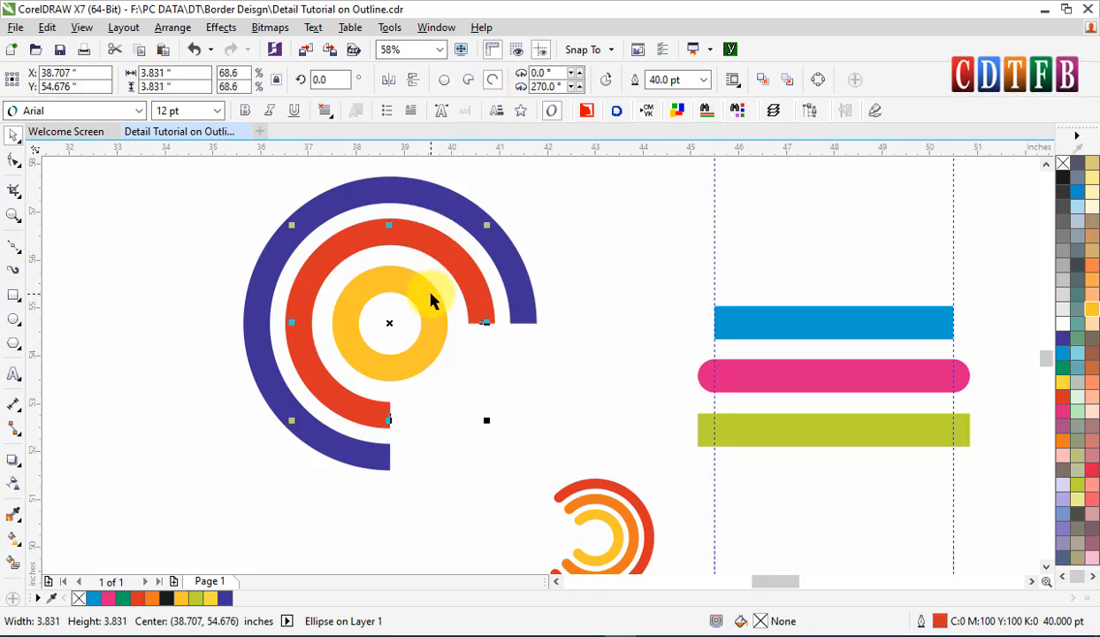
{"action": "left_click", "coordinate": [431, 300]}
{"action": "left_click", "coordinate": [495, 81]}
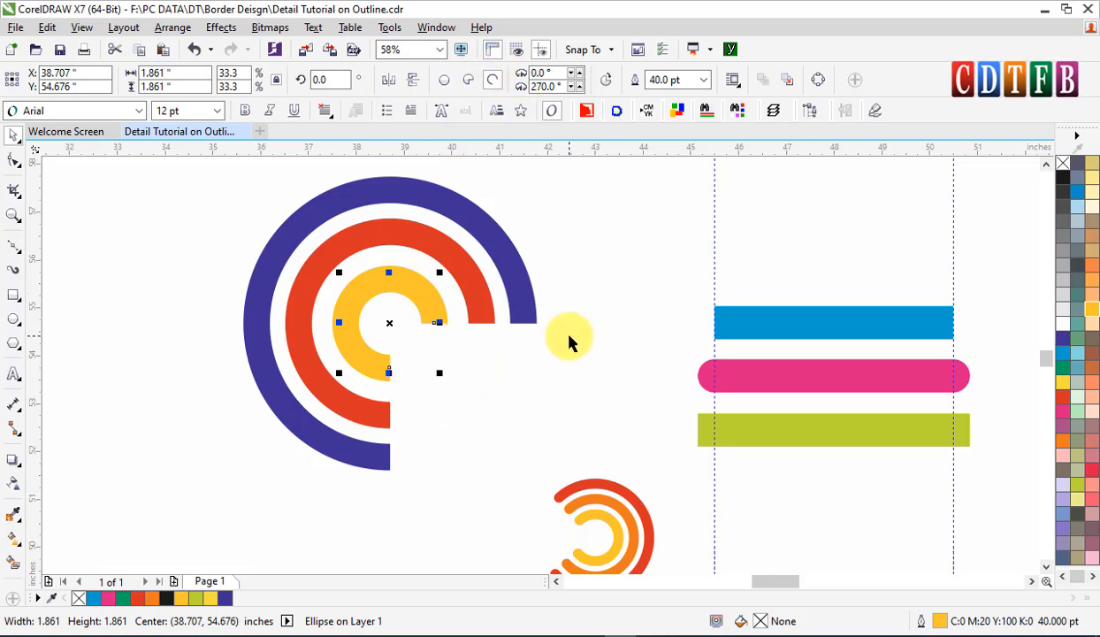
{"action": "left_click", "coordinate": [449, 343]}
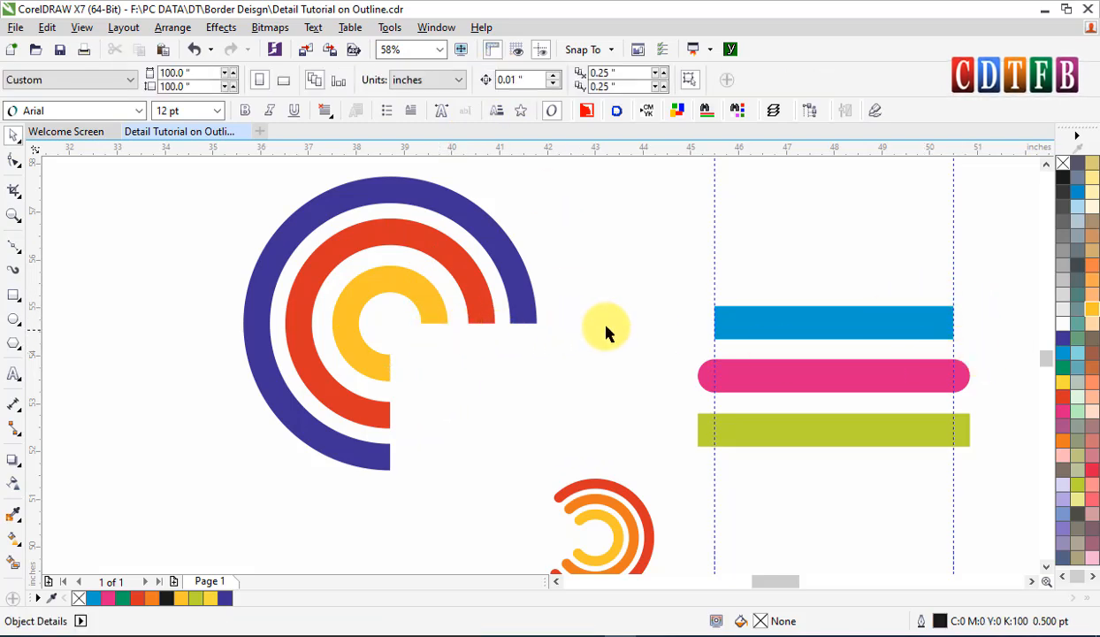
Apply round line caps to the outlines of all three concentric arcs.
{"action": "left_click", "coordinate": [417, 290]}
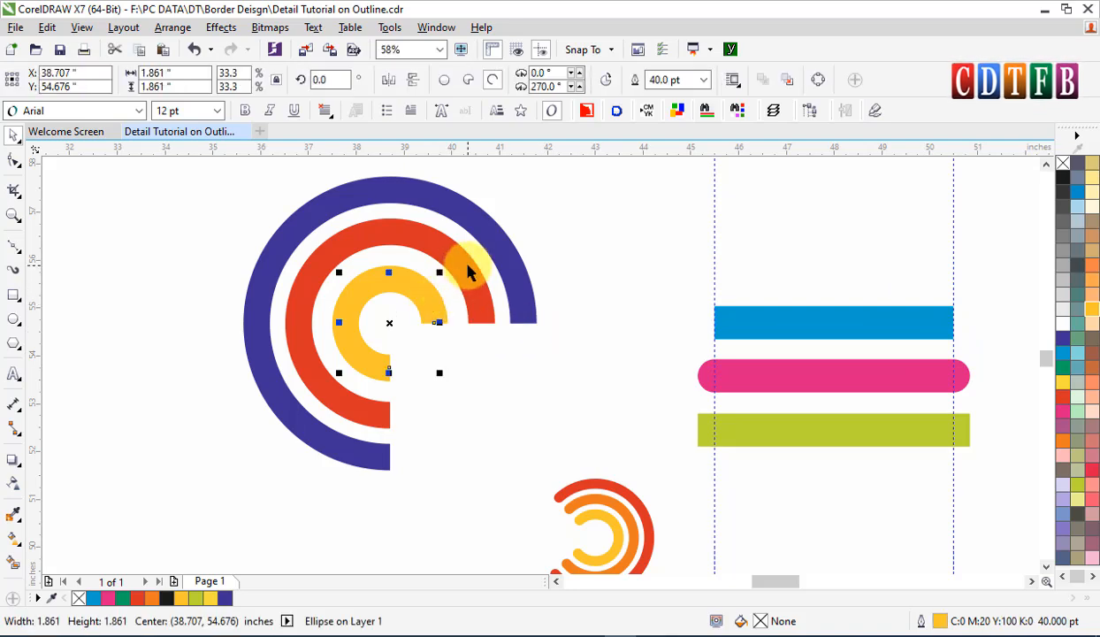
{"action": "left_click", "coordinate": [469, 273], "text": "shift"}
{"action": "key", "text": "F12"}
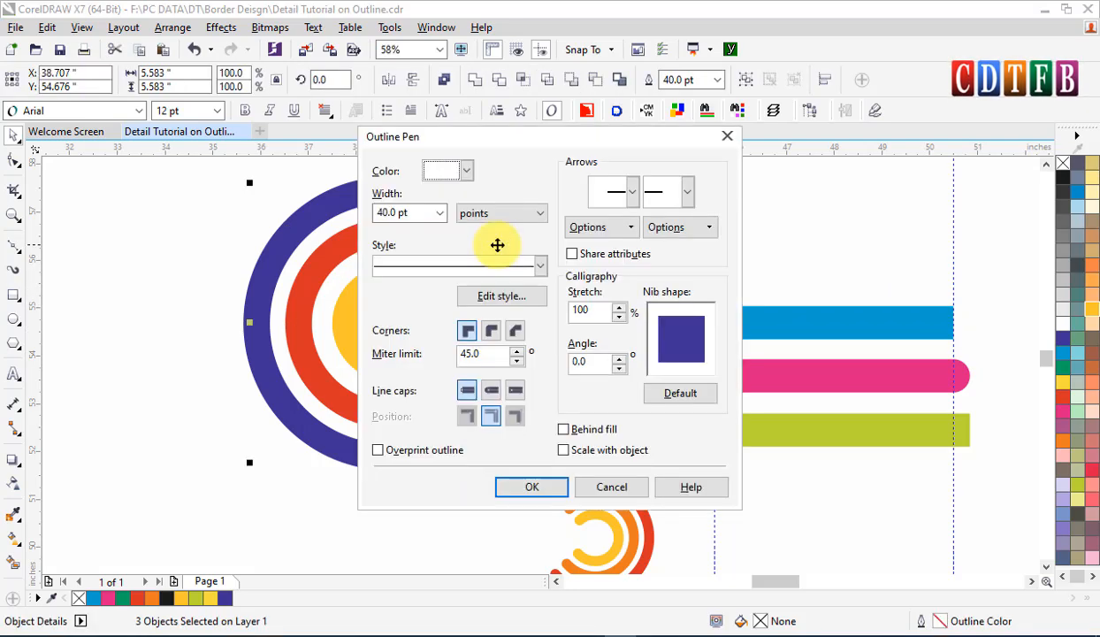
{"action": "left_click", "coordinate": [492, 393]}
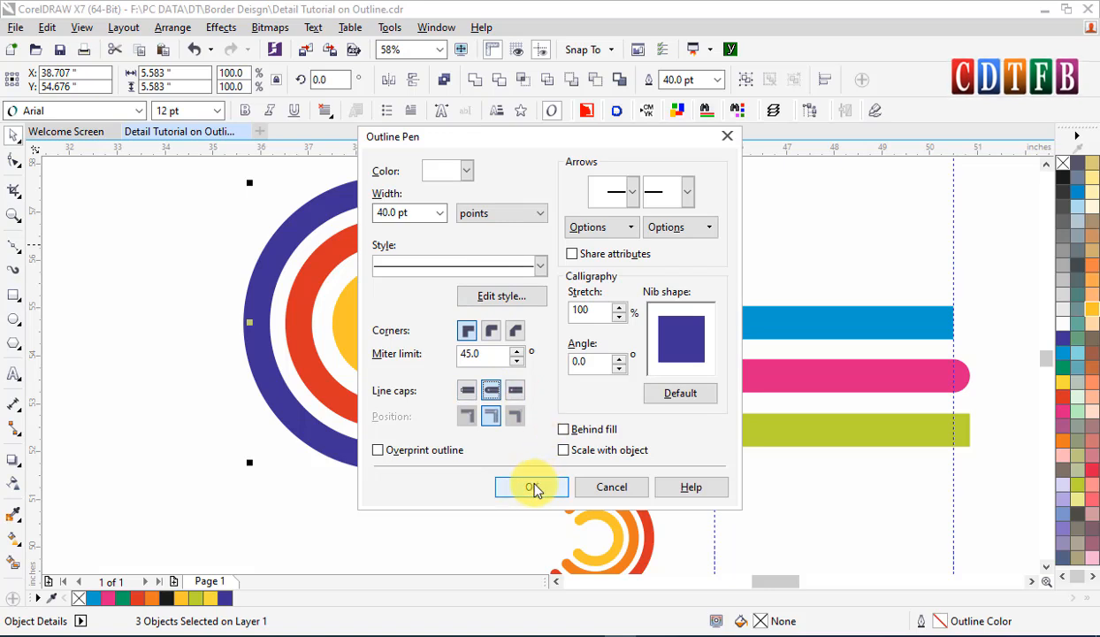
{"action": "left_click", "coordinate": [533, 486]}
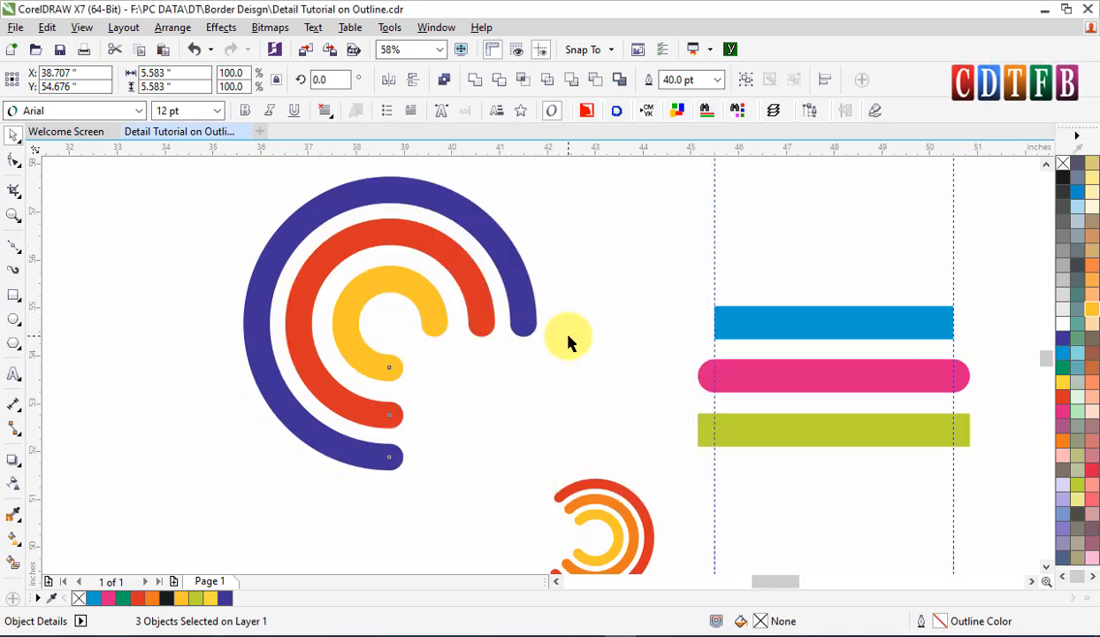
{"action": "left_click", "coordinate": [567, 339]}
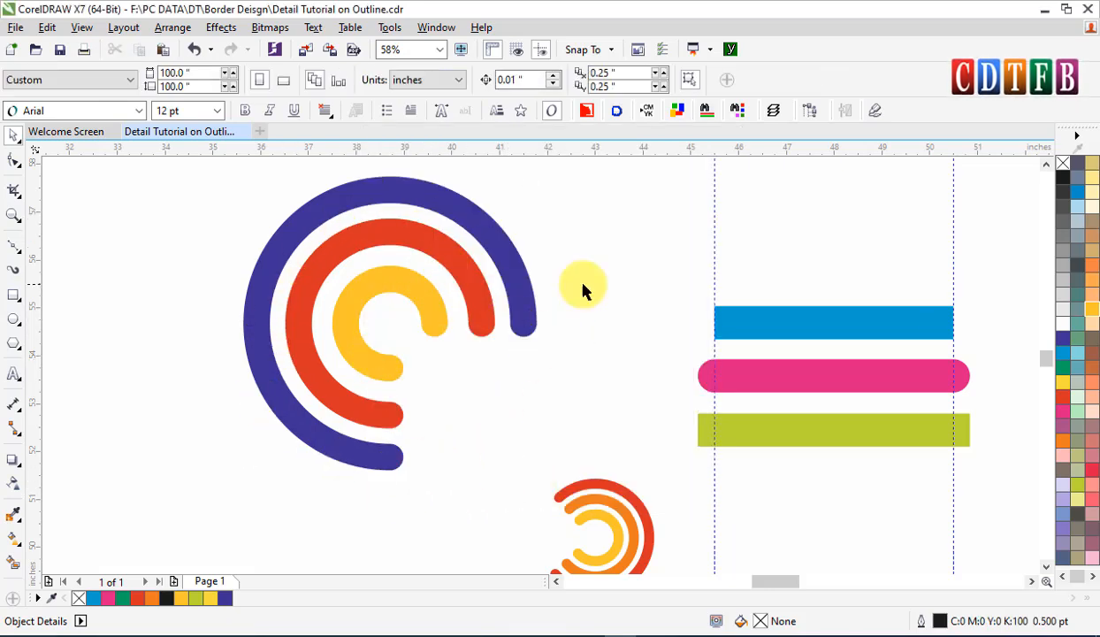
Reshape the red arc by its end nodes so it runs from about 245 to 167 degrees.
{"action": "left_click", "coordinate": [449, 270]}
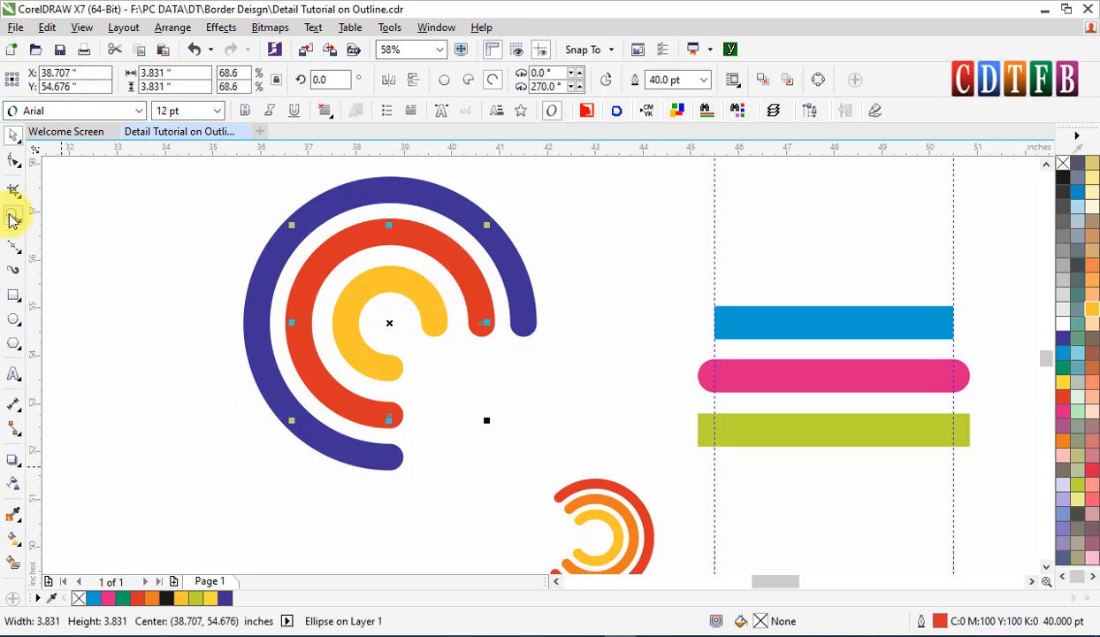
{"action": "left_click_drag", "start_coordinate": [394, 422], "coordinate": [300, 303]}
{"action": "left_click_drag", "start_coordinate": [484, 324], "coordinate": [351, 406]}
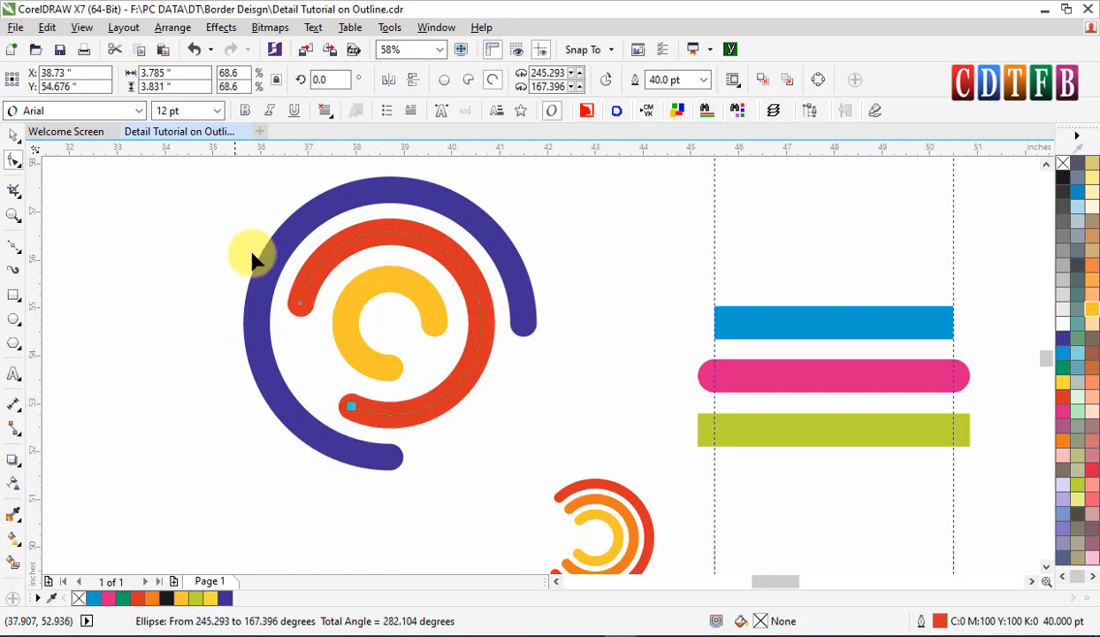
Reshape the yellow arc by its end nodes so it runs from about 330 to 223 degrees.
{"action": "left_click", "coordinate": [440, 315]}
{"action": "left_click_drag", "start_coordinate": [393, 369], "coordinate": [345, 327]}
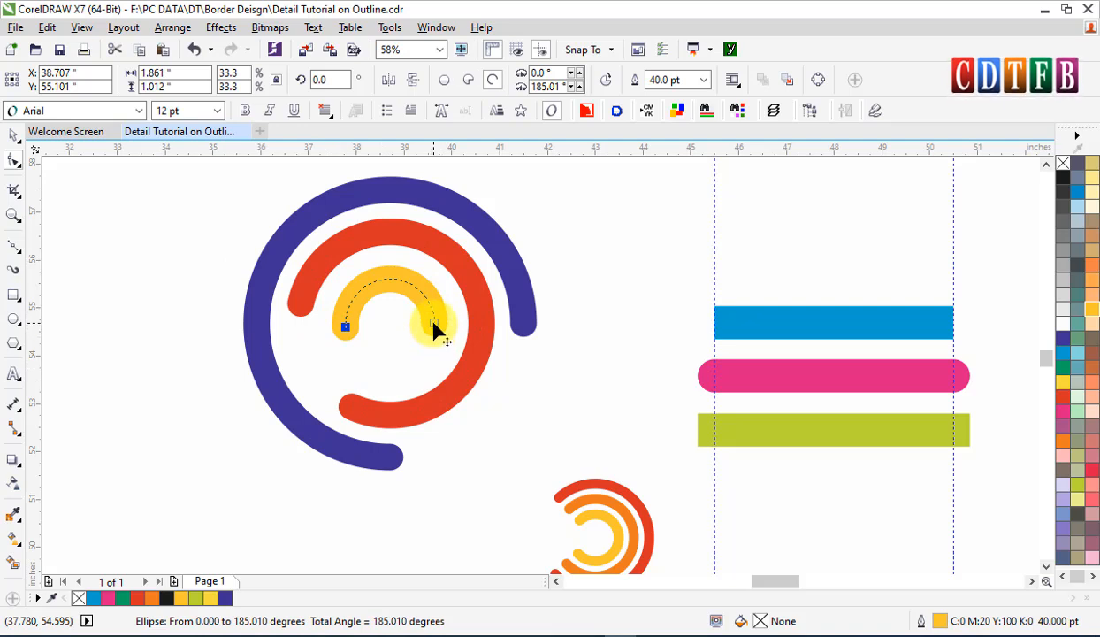
{"action": "left_click_drag", "start_coordinate": [434, 332], "coordinate": [428, 347]}
{"action": "left_click_drag", "start_coordinate": [347, 338], "coordinate": [355, 361]}
{"action": "key", "text": "space"}
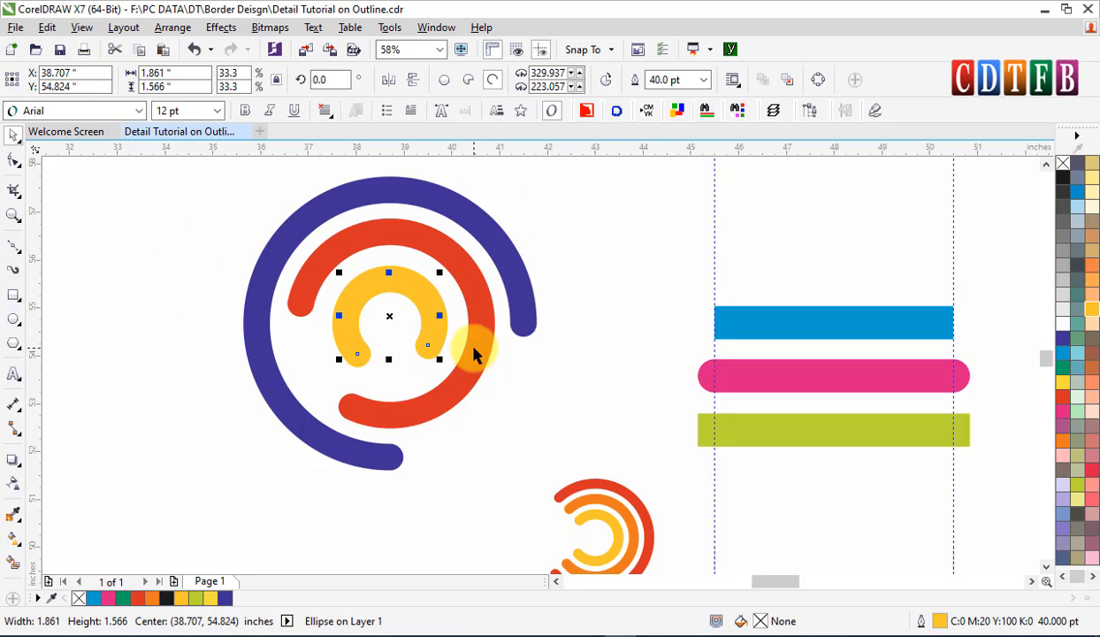
Move the large and small concentric arc designs together to the empty area right of the three thick lines.
{"action": "scroll", "coordinate": [474, 353], "scroll_direction": "down", "scroll_amount": 2}
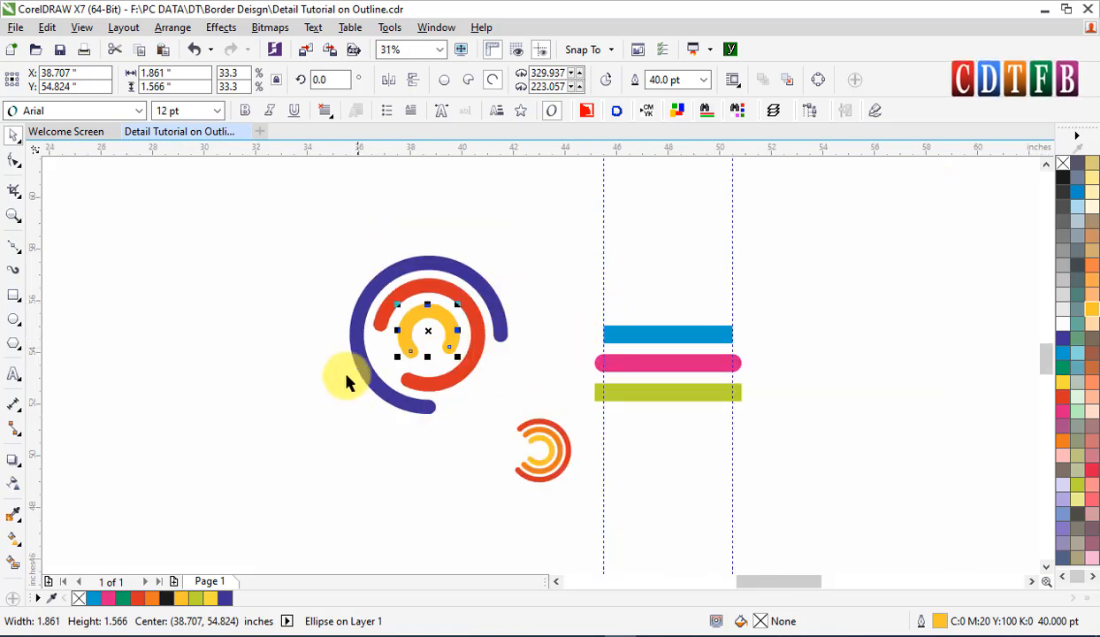
{"action": "left_click_drag", "start_coordinate": [540, 450], "coordinate": [578, 492]}
{"action": "left_click_drag", "start_coordinate": [434, 303], "coordinate": [866, 319]}
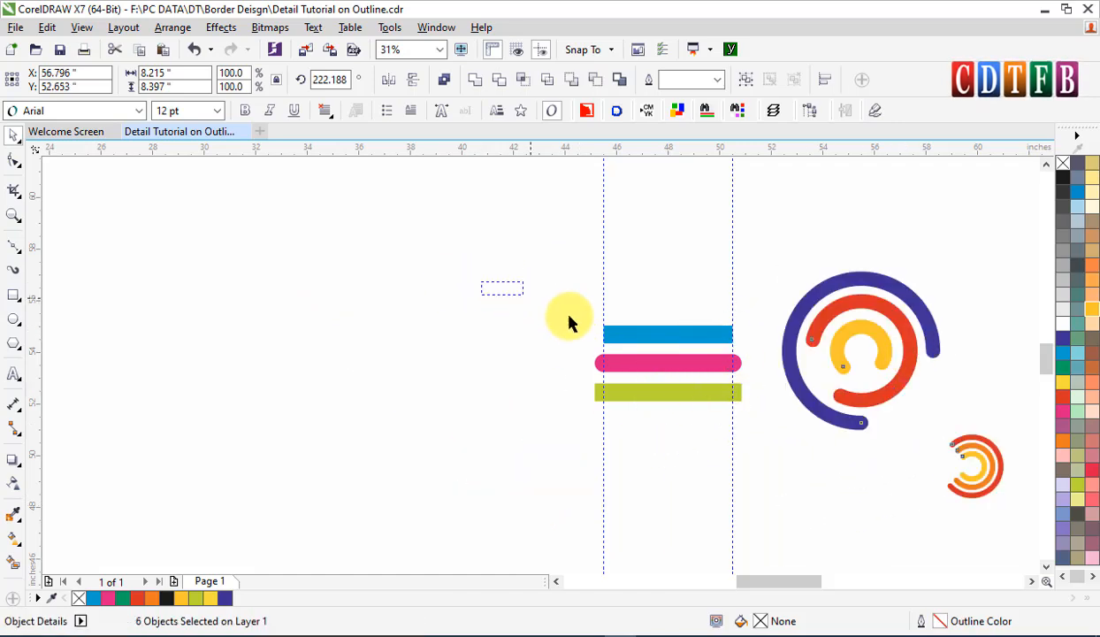
Copy the three thick lines about 10.7 in to the left and space the copies farther apart vertically.
{"action": "left_click_drag", "start_coordinate": [736, 420], "coordinate": [735, 418]}
{"action": "left_click_drag", "start_coordinate": [690, 370], "coordinate": [415, 373]}
{"action": "right_click", "coordinate": [414, 373]}
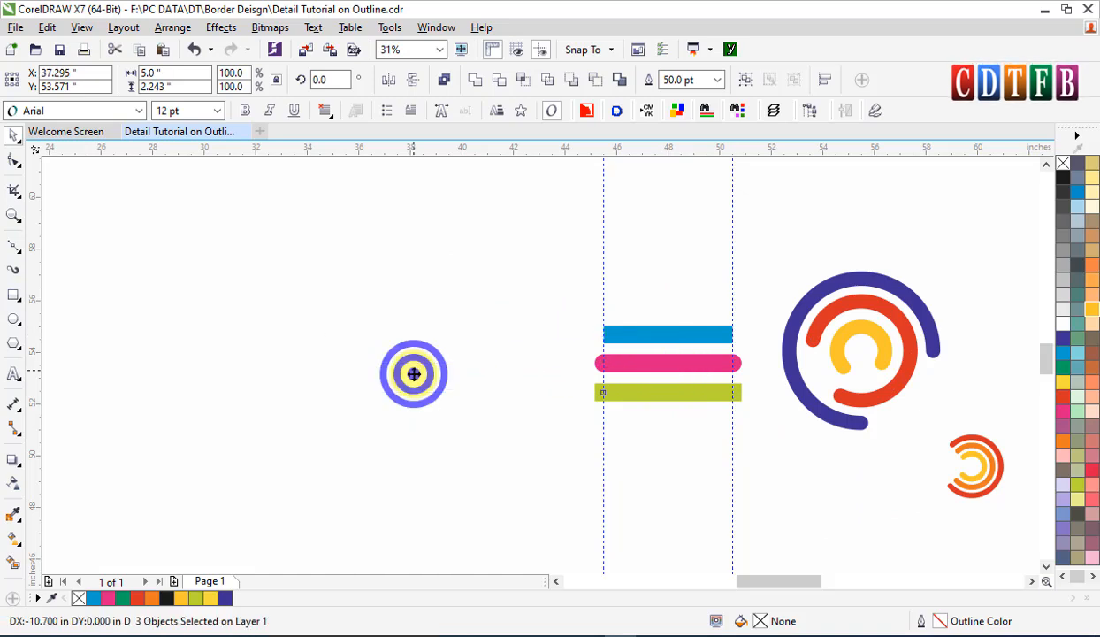
{"action": "left_click", "coordinate": [544, 391]}
{"action": "left_click_drag", "start_coordinate": [406, 333], "coordinate": [409, 254]}
{"action": "left_click_drag", "start_coordinate": [400, 359], "coordinate": [399, 297]}
{"action": "left_click_drag", "start_coordinate": [406, 387], "coordinate": [403, 356]}
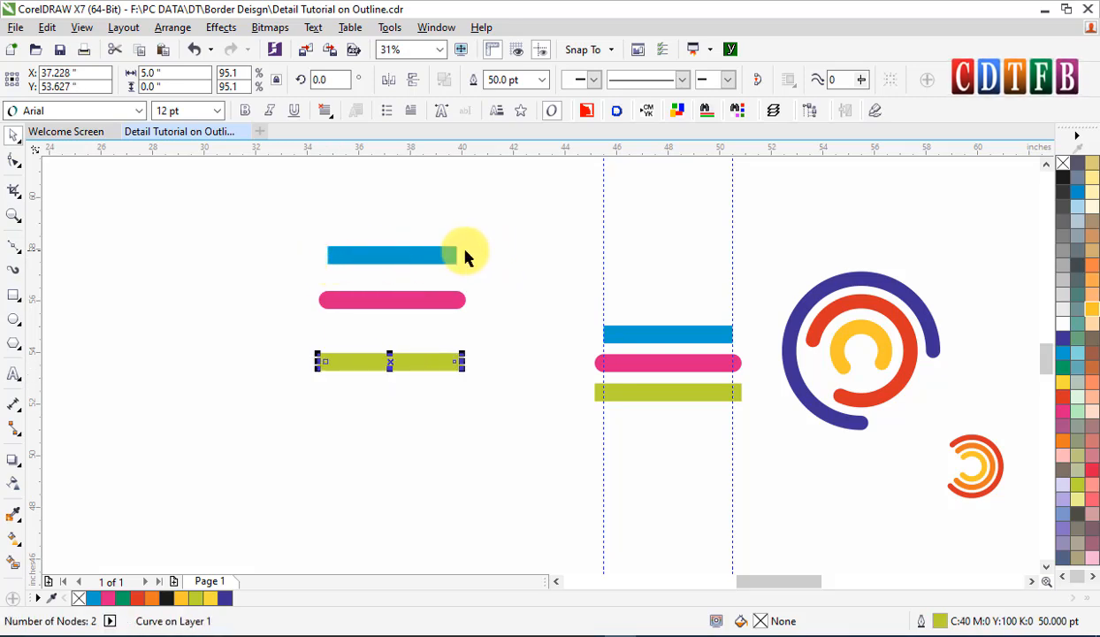
Give the copied blue line a solid start arrowhead and a double-pointed end arrowhead in its outline settings.
{"action": "left_click", "coordinate": [408, 255]}
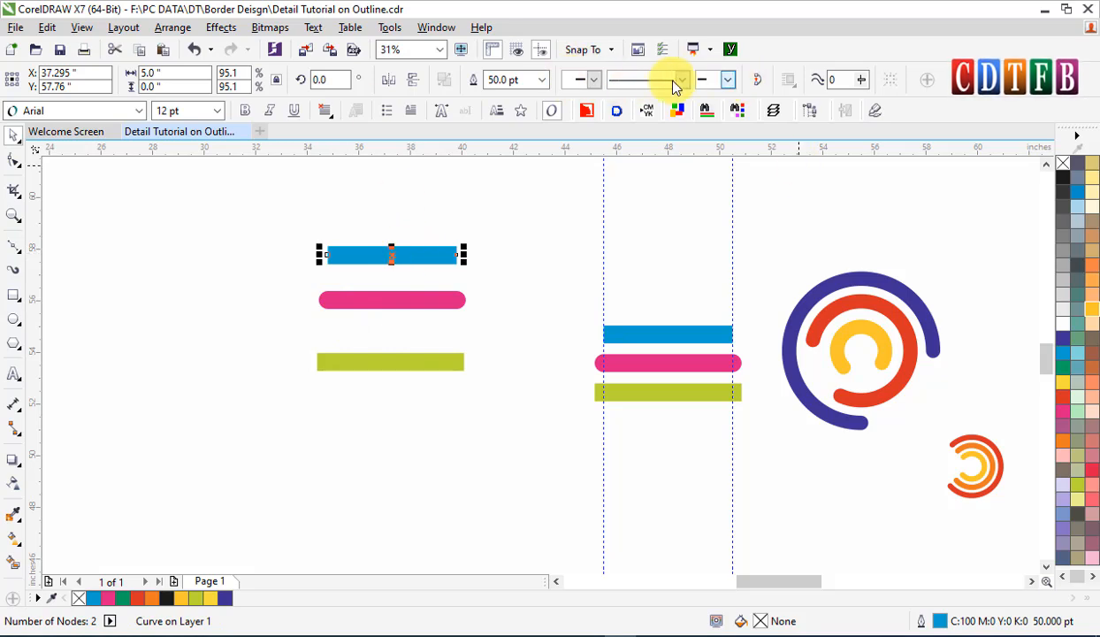
{"action": "key", "text": "F12"}
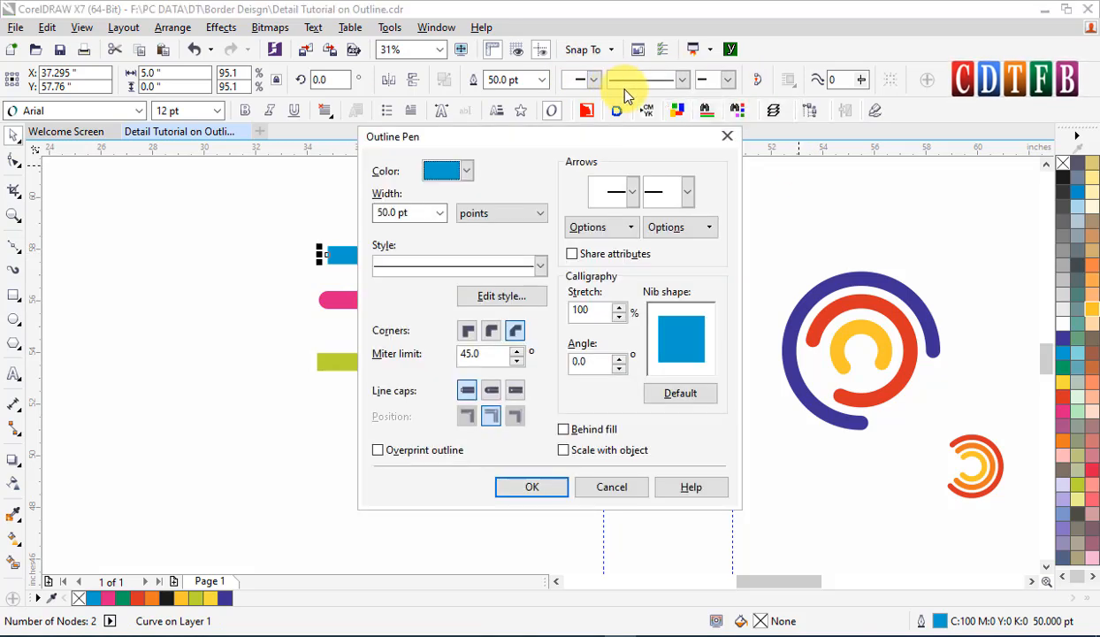
{"action": "left_click", "coordinate": [609, 190]}
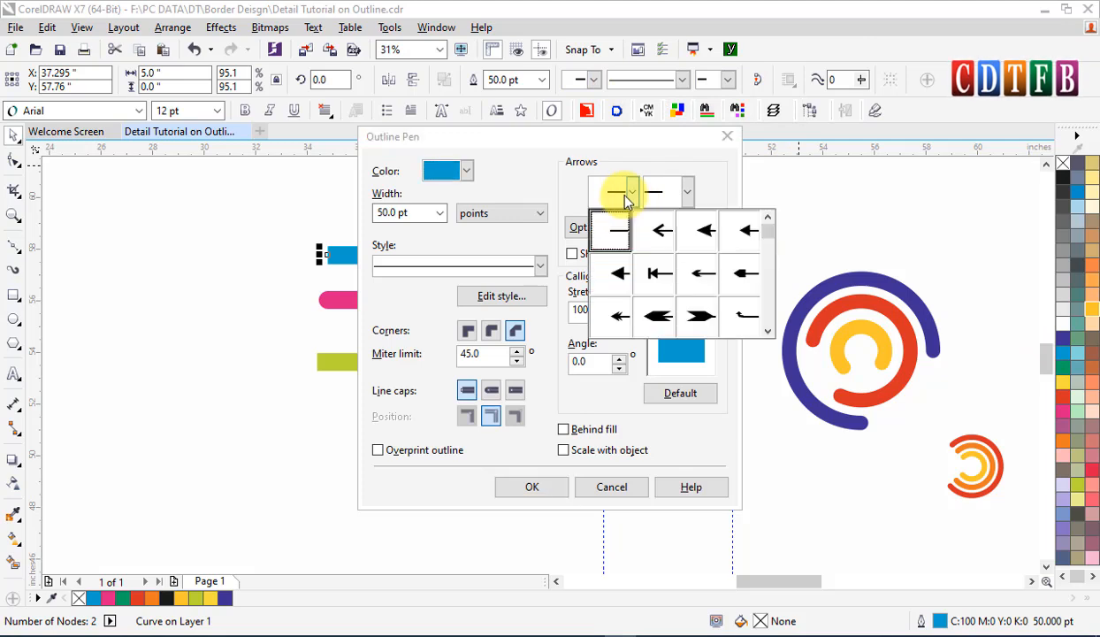
{"action": "left_click", "coordinate": [695, 236]}
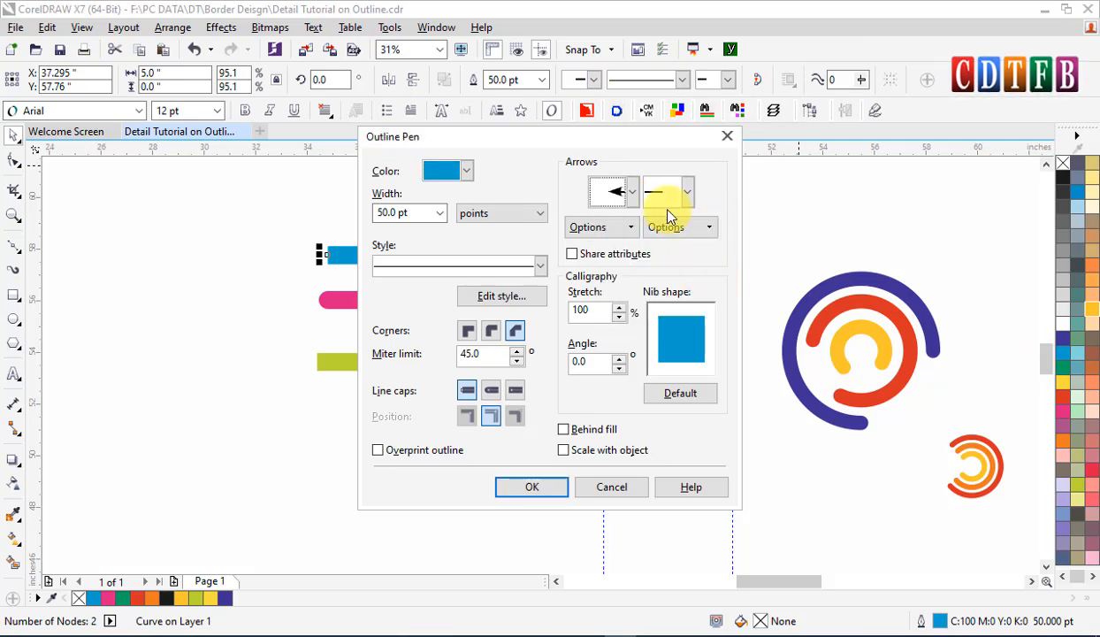
{"action": "left_click", "coordinate": [688, 192]}
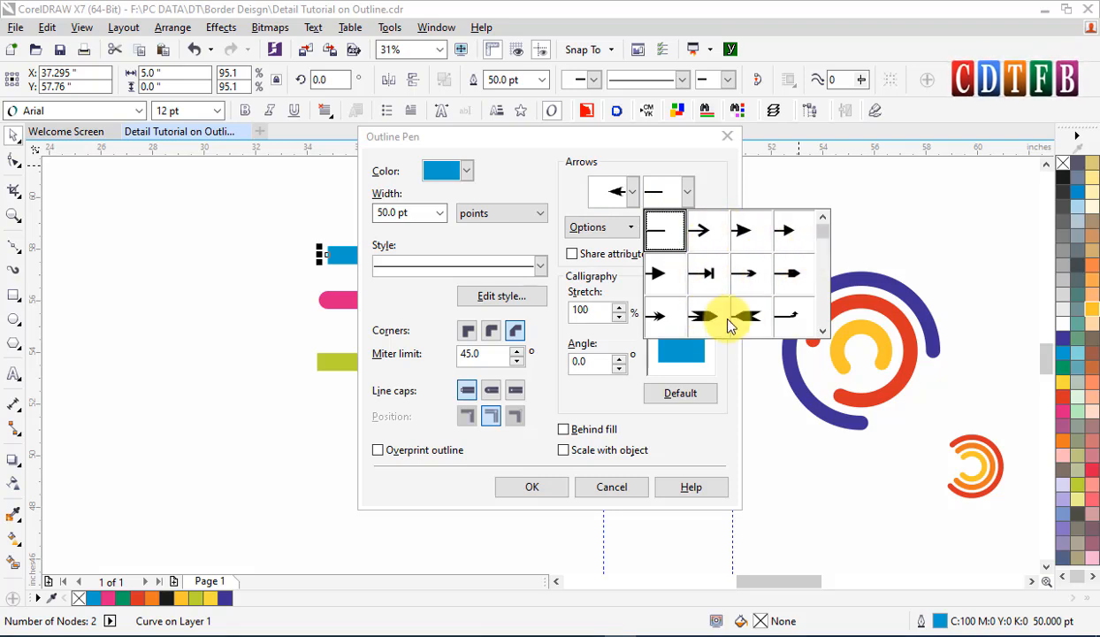
{"action": "left_click", "coordinate": [688, 191]}
{"action": "left_click", "coordinate": [688, 191]}
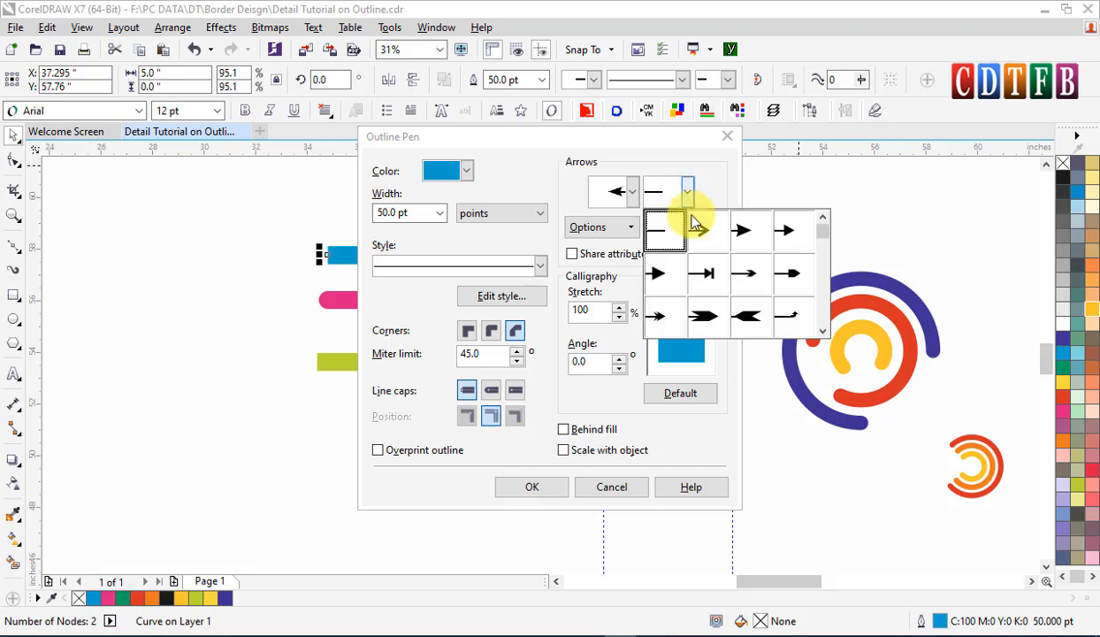
{"action": "left_click", "coordinate": [655, 316]}
Change the blue line's start arrowhead to the triple-feathered Arrowhead 23 and apply the outline settings.
{"action": "left_click", "coordinate": [631, 191]}
{"action": "scroll", "coordinate": [764, 233], "scroll_direction": "down", "scroll_amount": 3}
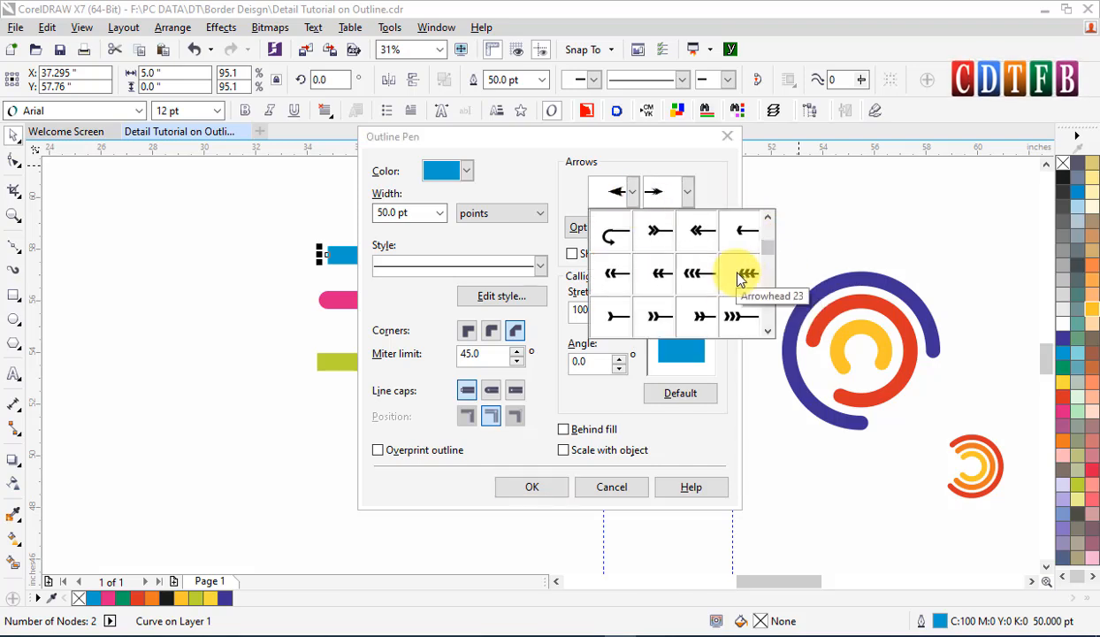
{"action": "left_click", "coordinate": [745, 276]}
{"action": "left_click", "coordinate": [532, 488]}
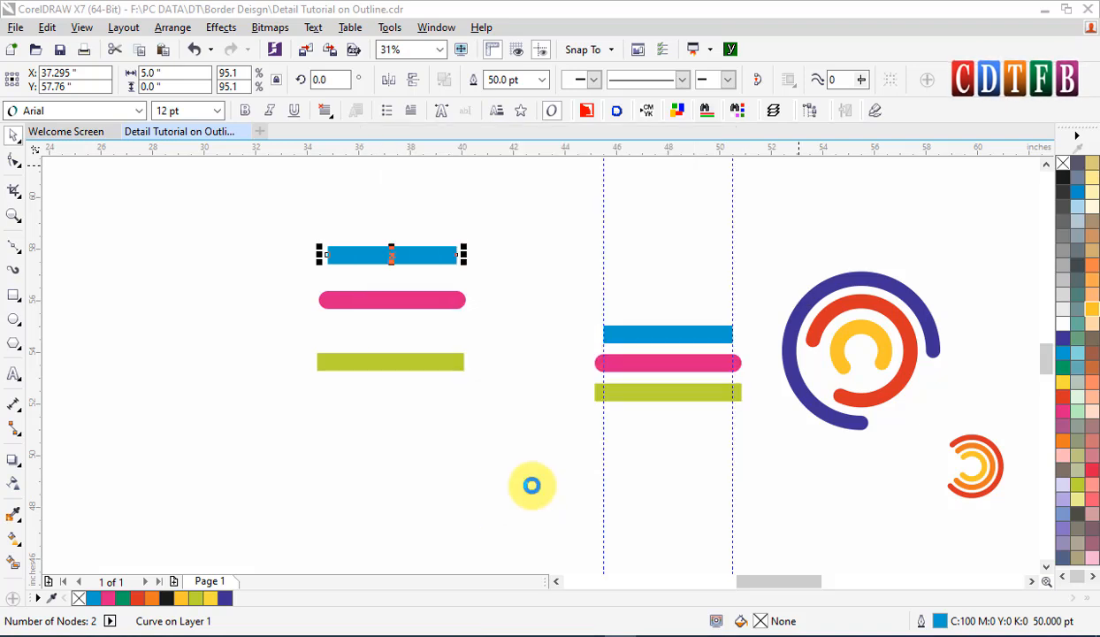
{"action": "left_click", "coordinate": [503, 290]}
{"action": "left_click", "coordinate": [371, 263]}
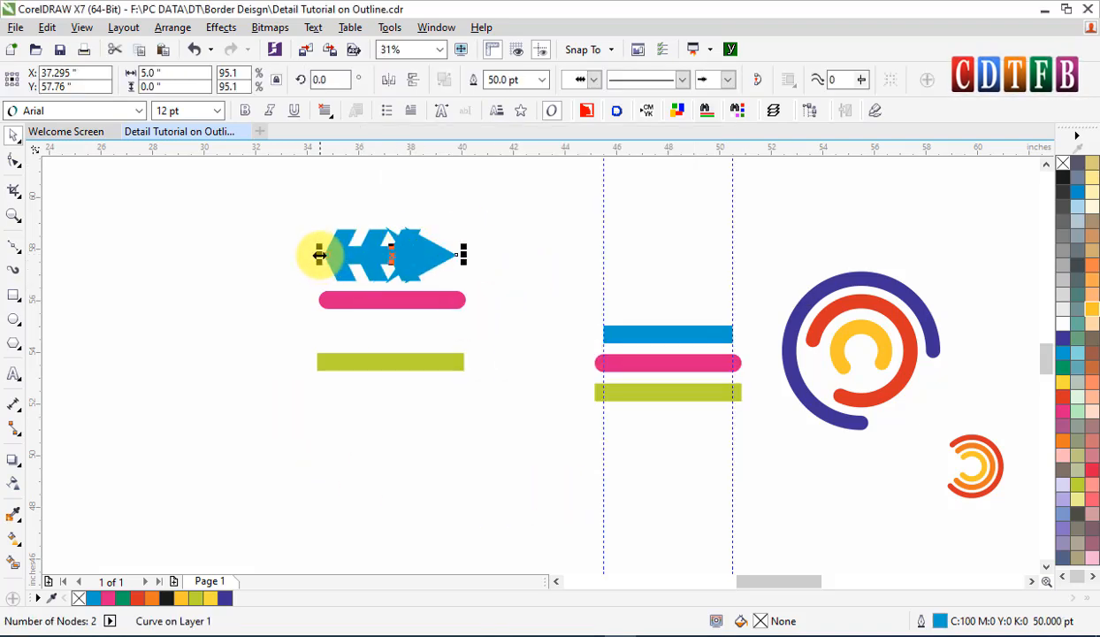
Stretch the blue arrow line leftward to a length of about 28.27 in.
{"action": "left_click_drag", "start_coordinate": [322, 255], "coordinate": [50, 262]}
{"action": "scroll", "coordinate": [413, 296], "scroll_direction": "down", "scroll_amount": 1}
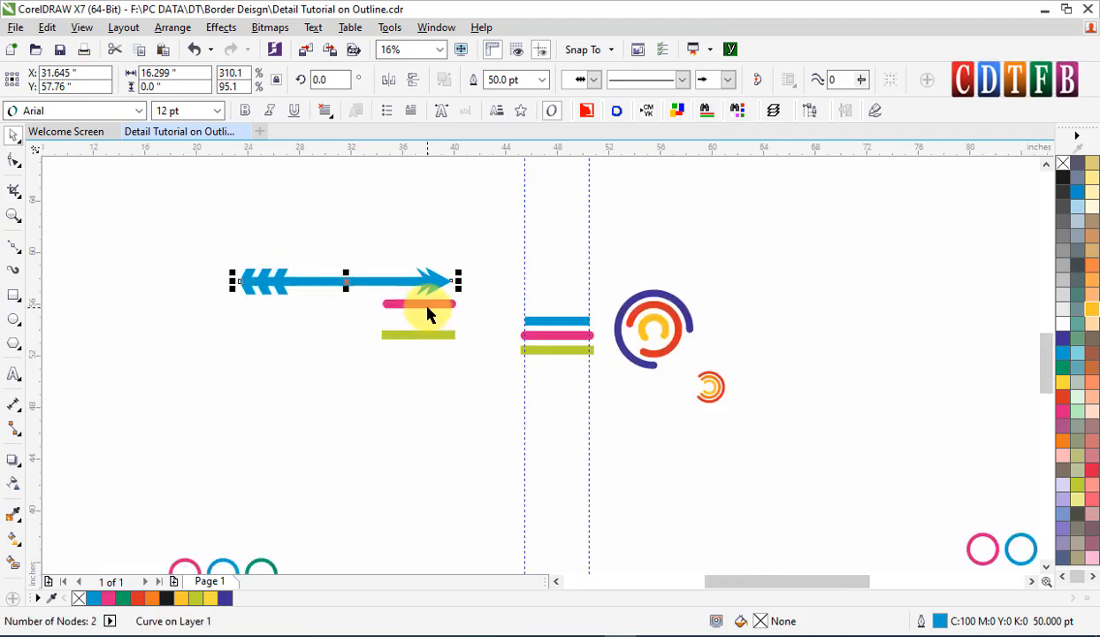
{"action": "left_click_drag", "start_coordinate": [231, 281], "coordinate": [78, 283]}
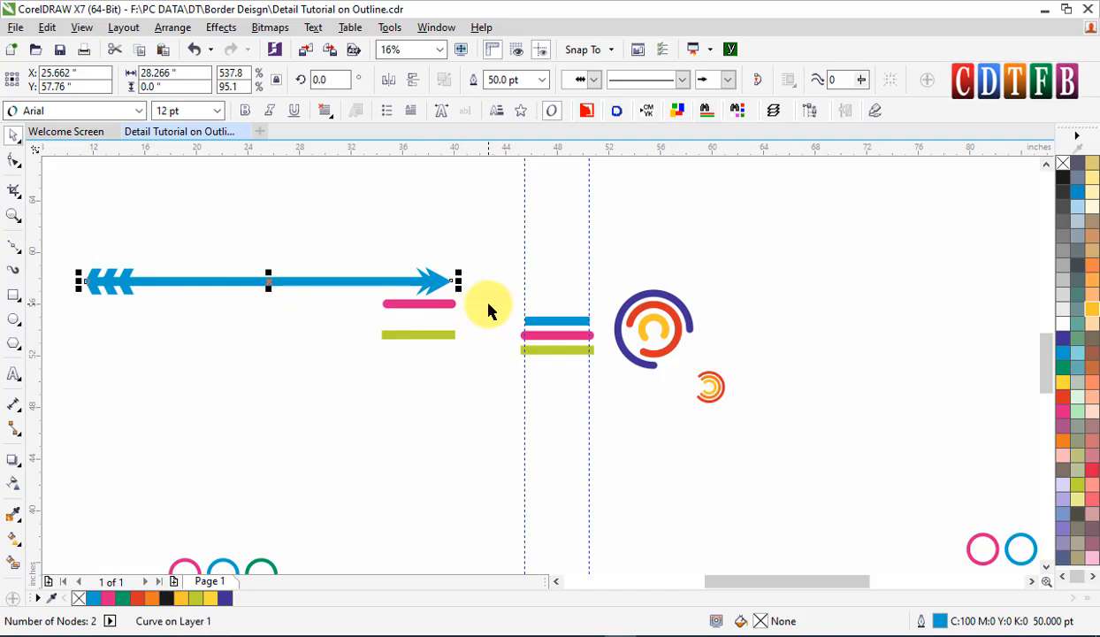
{"action": "key", "text": "F12"}
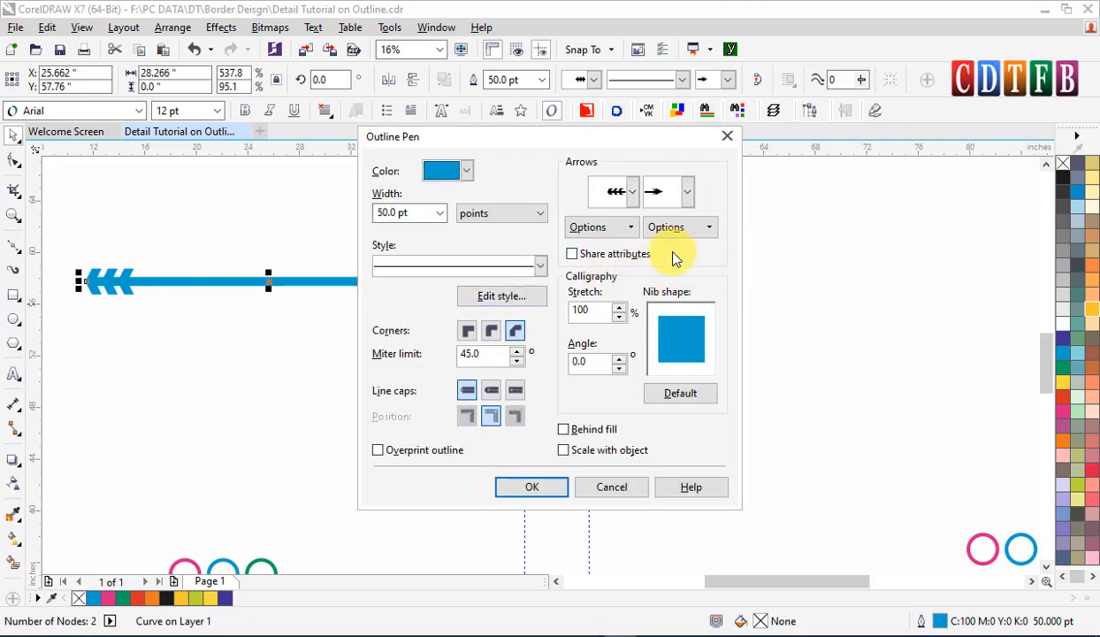
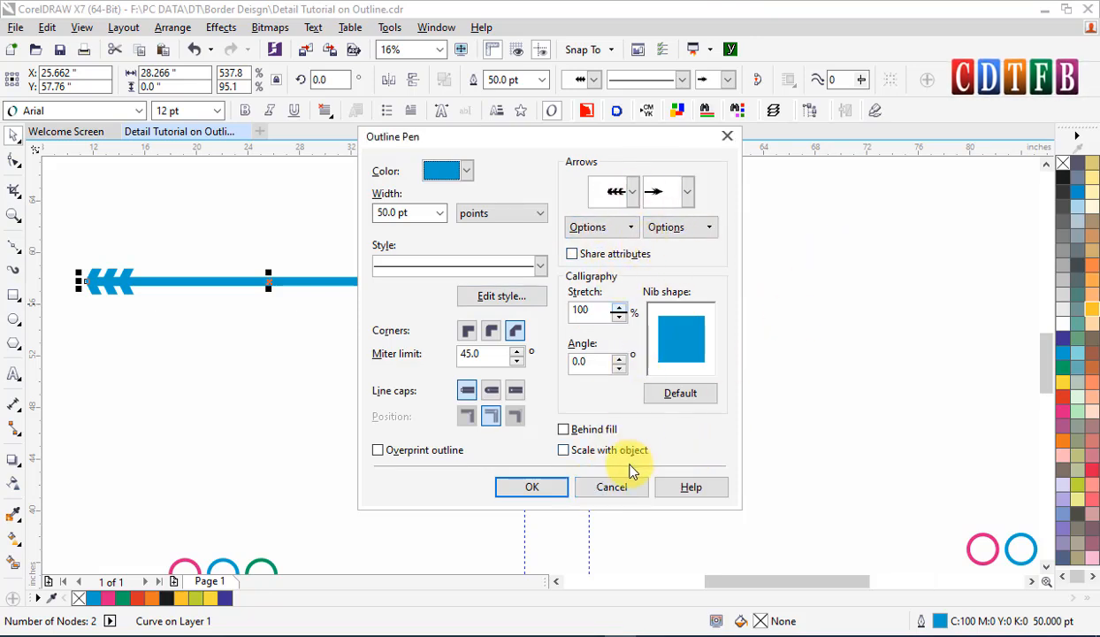
{"action": "left_click", "coordinate": [610, 487]}
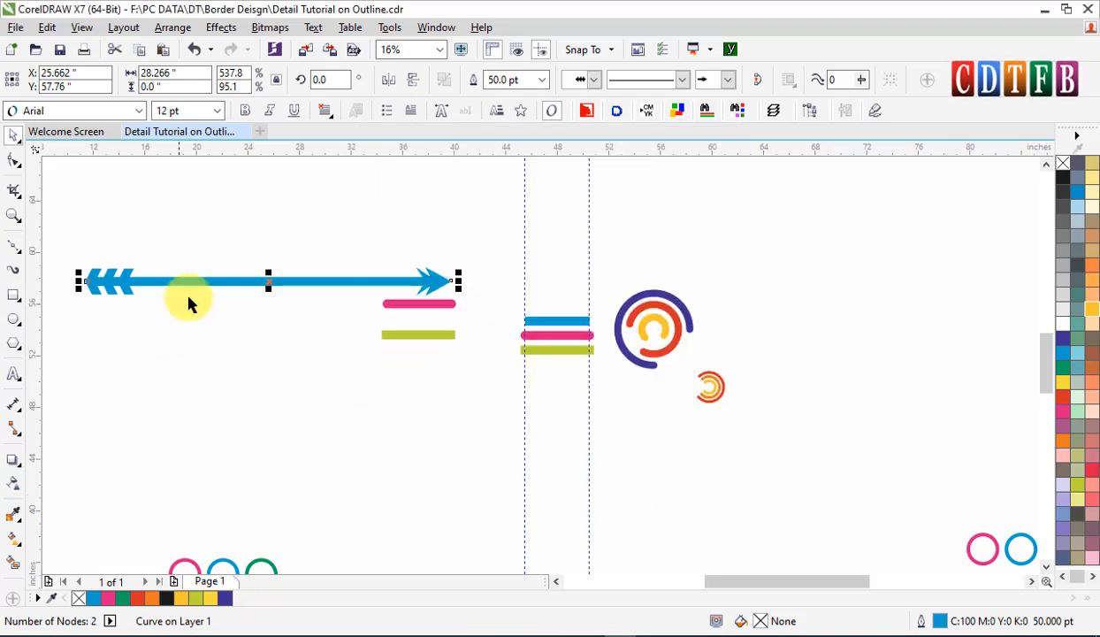
{"action": "left_click", "coordinate": [334, 389]}
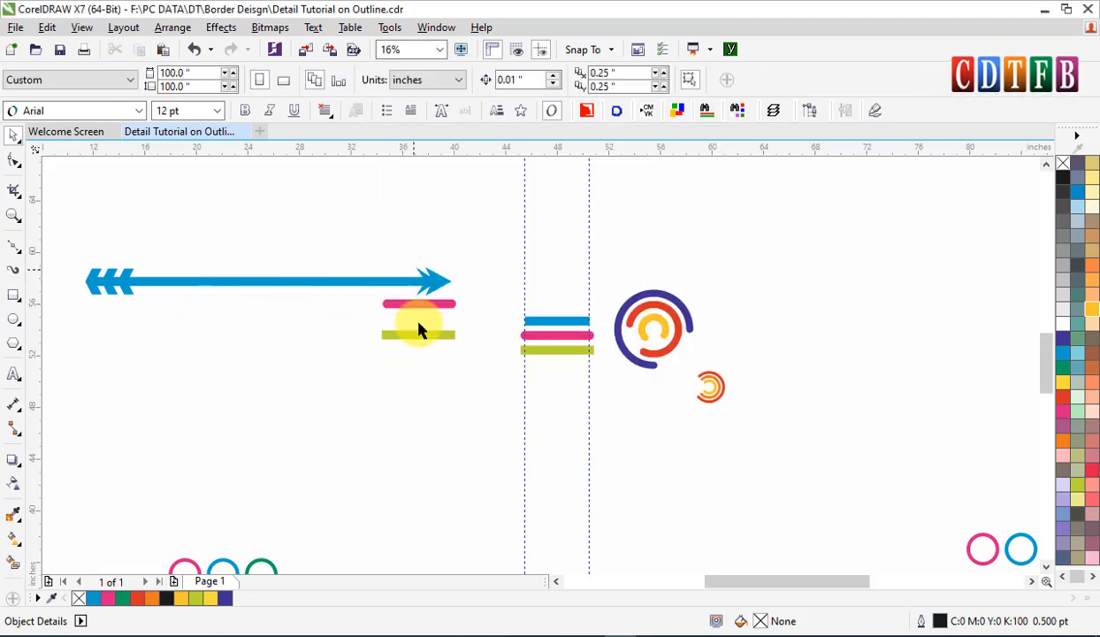
Draw a polygon about 4.76 × 4.52 in below the separated pink and green lines and set it to four sides.
{"action": "left_click", "coordinate": [16, 349]}
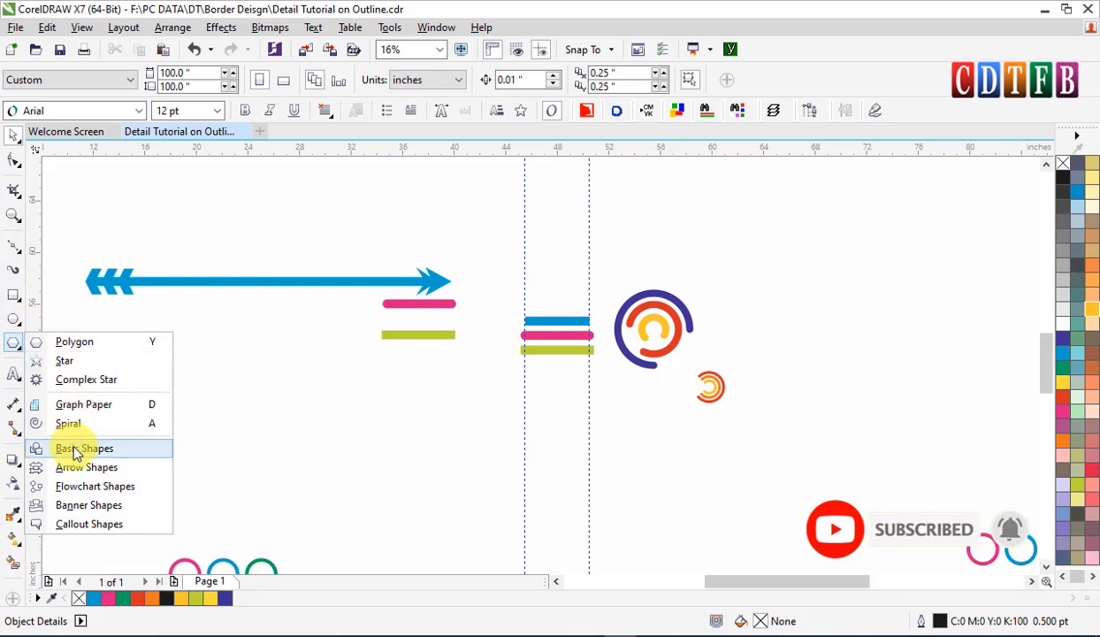
{"action": "left_click", "coordinate": [57, 340]}
{"action": "left_click_drag", "start_coordinate": [329, 378], "coordinate": [393, 430]}
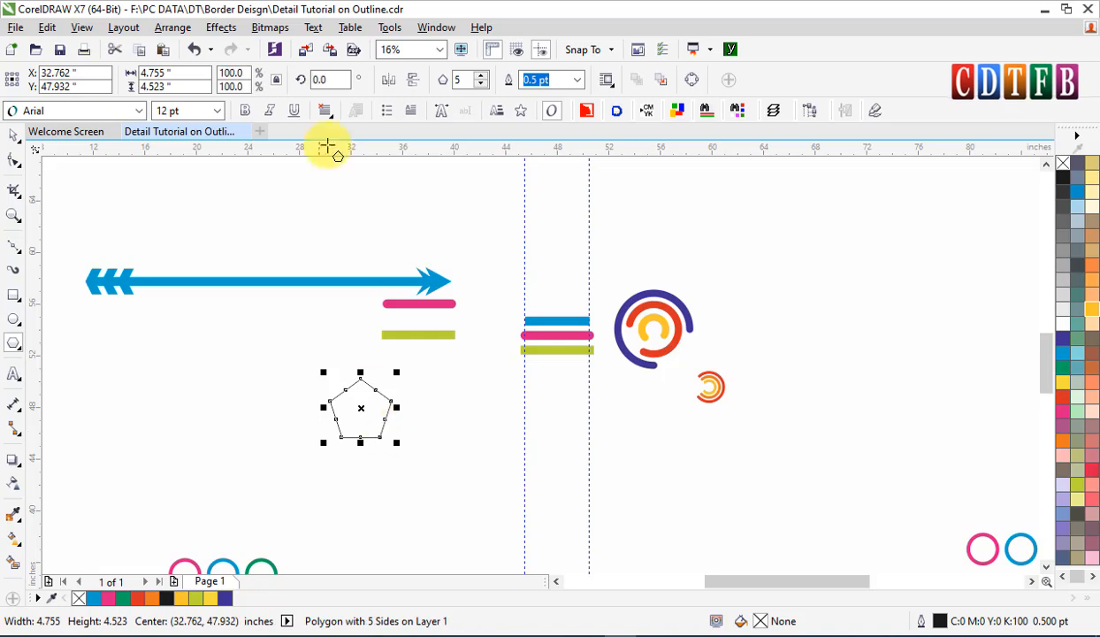
{"action": "left_click", "coordinate": [483, 85]}
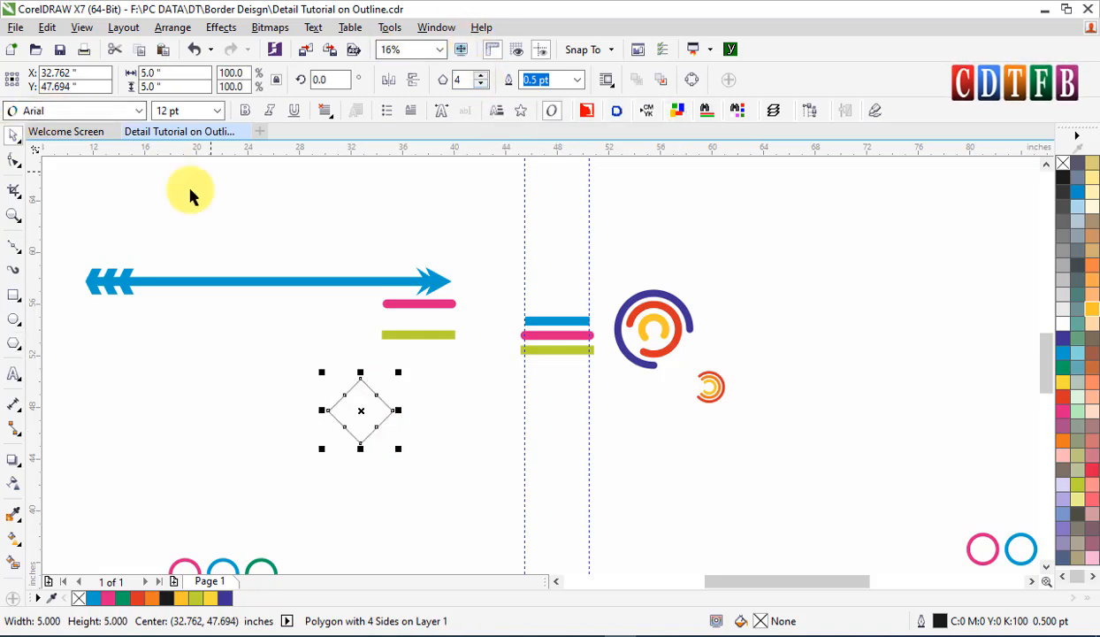
Convert the middle node on the diamond's upper-right side from line to curve.
{"action": "scroll", "coordinate": [360, 446], "scroll_direction": "up", "scroll_amount": 2}
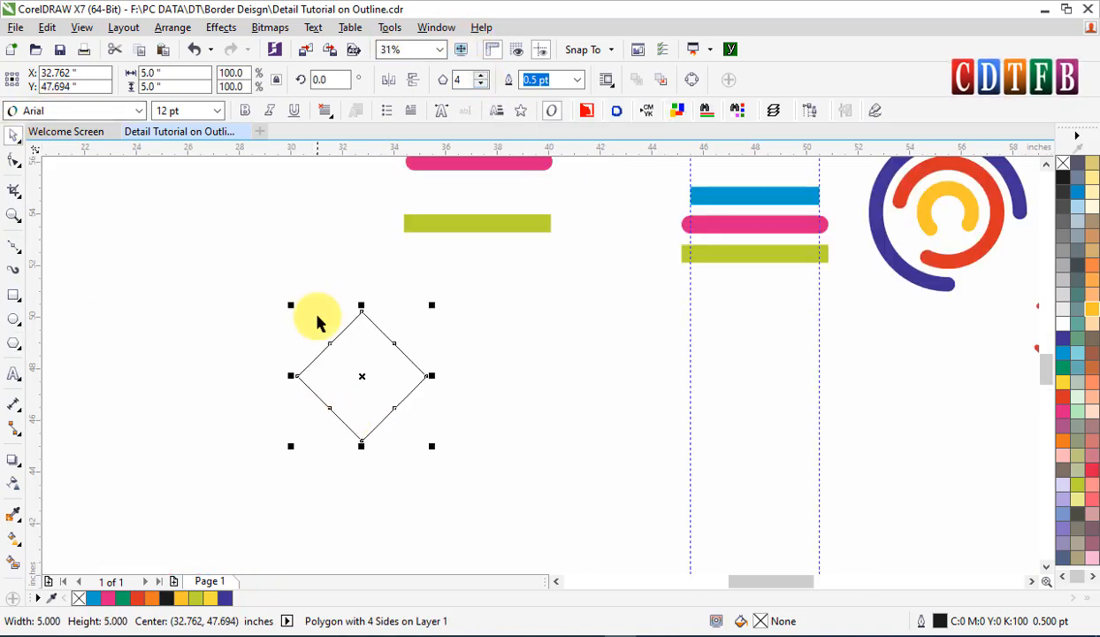
{"action": "left_click", "coordinate": [14, 163]}
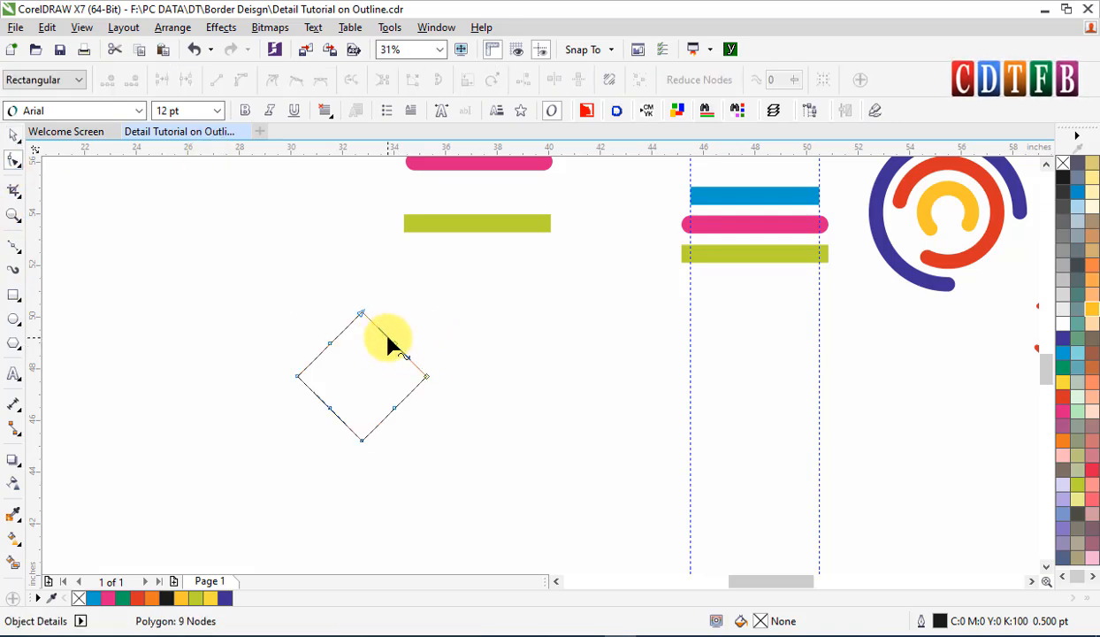
{"action": "left_click_drag", "start_coordinate": [396, 349], "coordinate": [376, 353]}
{"action": "key", "text": "ctrl+z"}
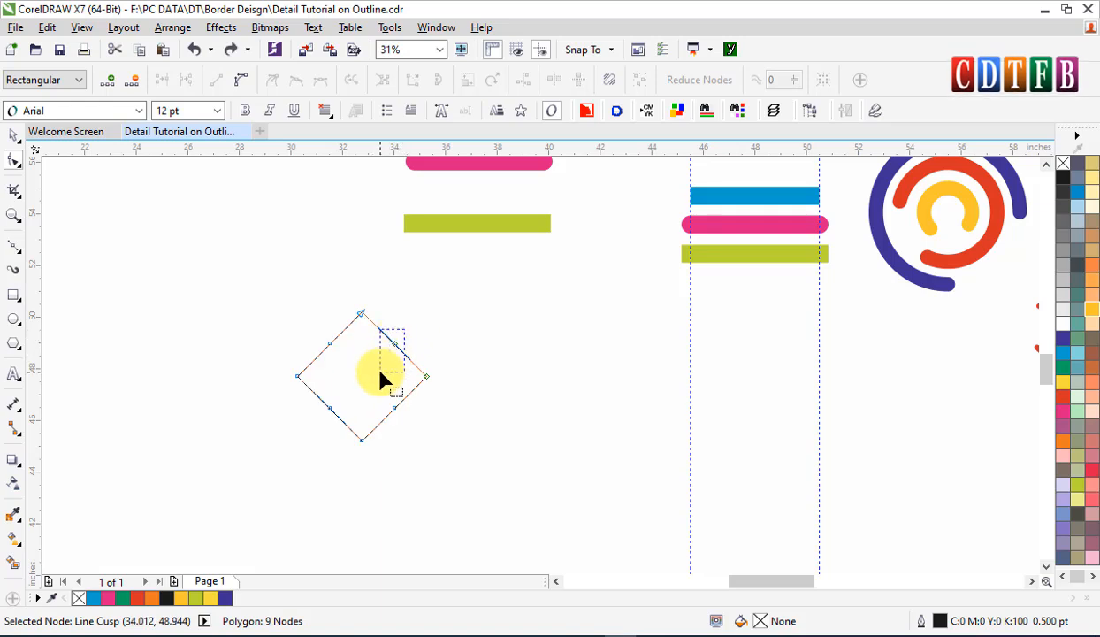
{"action": "left_click", "coordinate": [240, 80]}
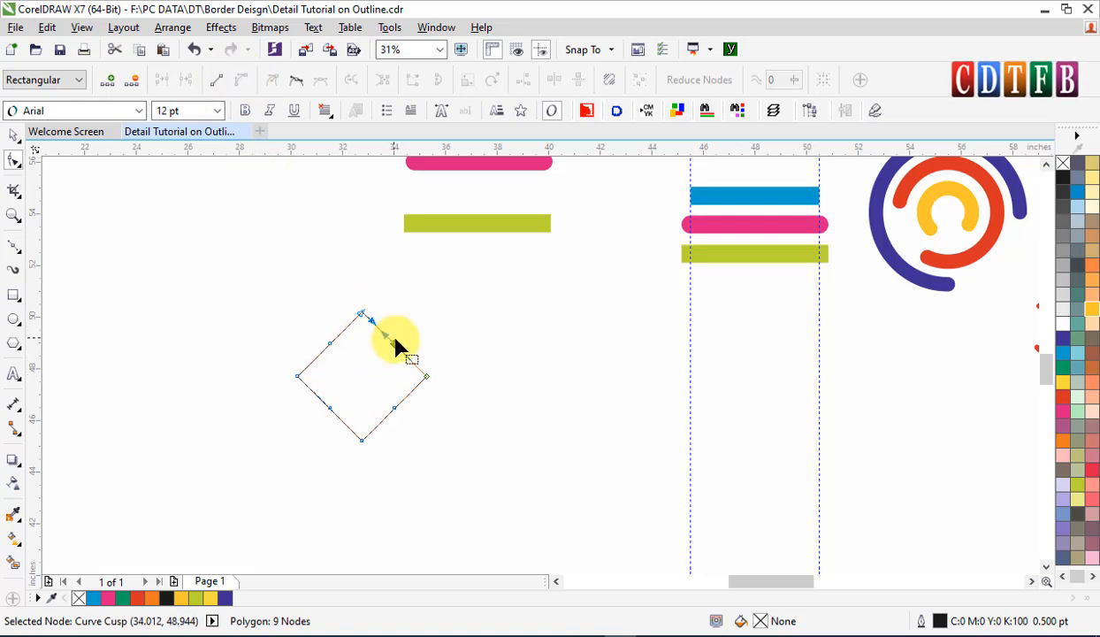
Pull the diamond's side midpoints inward about 0.5 in to form a four-pointed star with curved sides, and select it.
{"action": "left_click_drag", "start_coordinate": [394, 344], "coordinate": [344, 368]}
{"action": "key", "text": "ctrl+z"}
{"action": "left_click", "coordinate": [329, 408]}
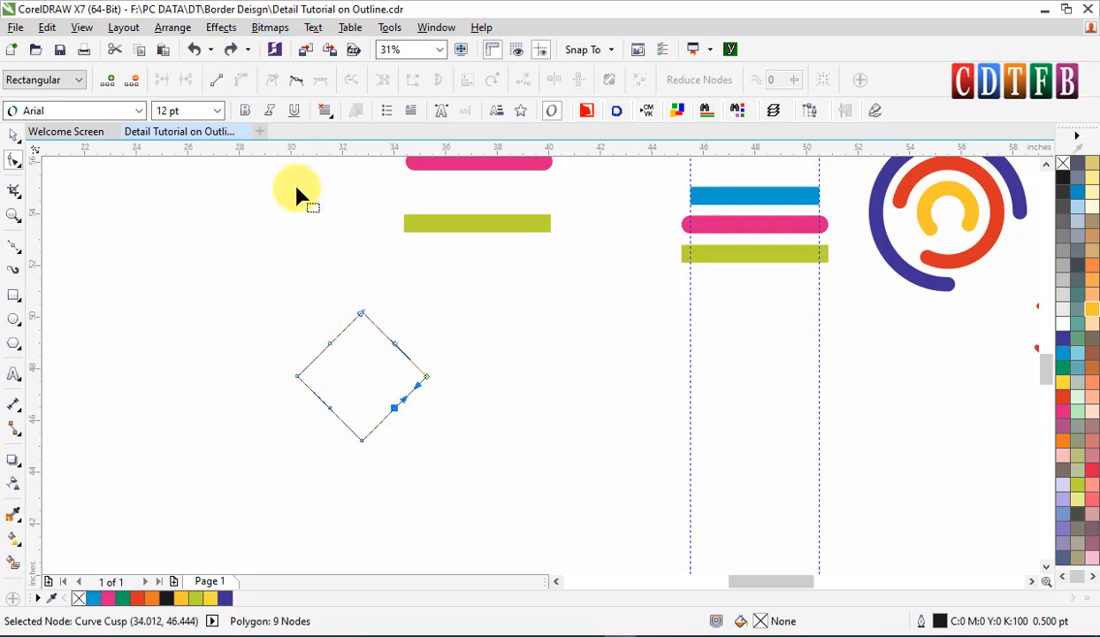
{"action": "left_click", "coordinate": [420, 414]}
{"action": "left_click", "coordinate": [394, 408]}
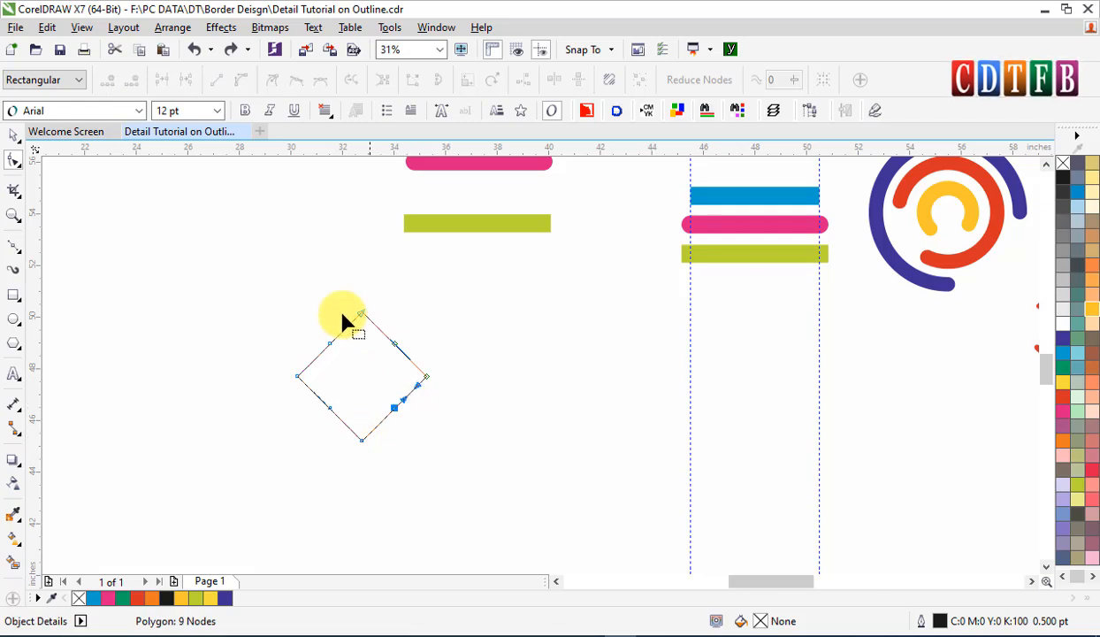
{"action": "left_click_drag", "start_coordinate": [396, 347], "coordinate": [387, 354]}
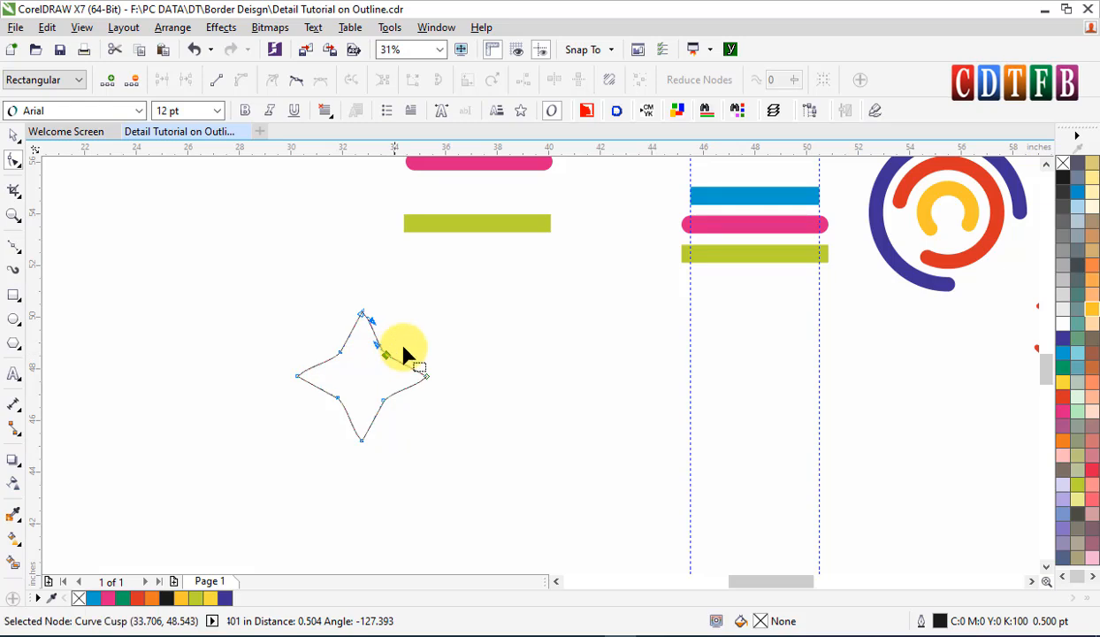
{"action": "key", "text": "space"}
{"action": "left_click", "coordinate": [508, 352]}
{"action": "left_click", "coordinate": [390, 383]}
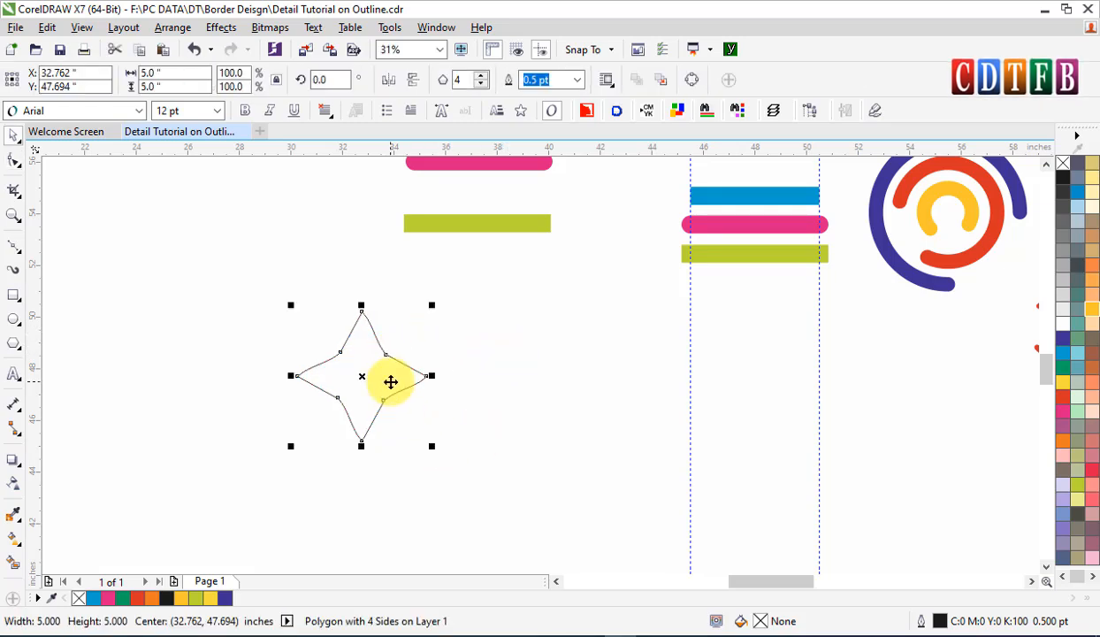
Draw a rectangle about 3.07 × 8.53 in covering the star's left half, with its edge on the star's vertical centre line.
{"action": "left_click", "coordinate": [13, 299]}
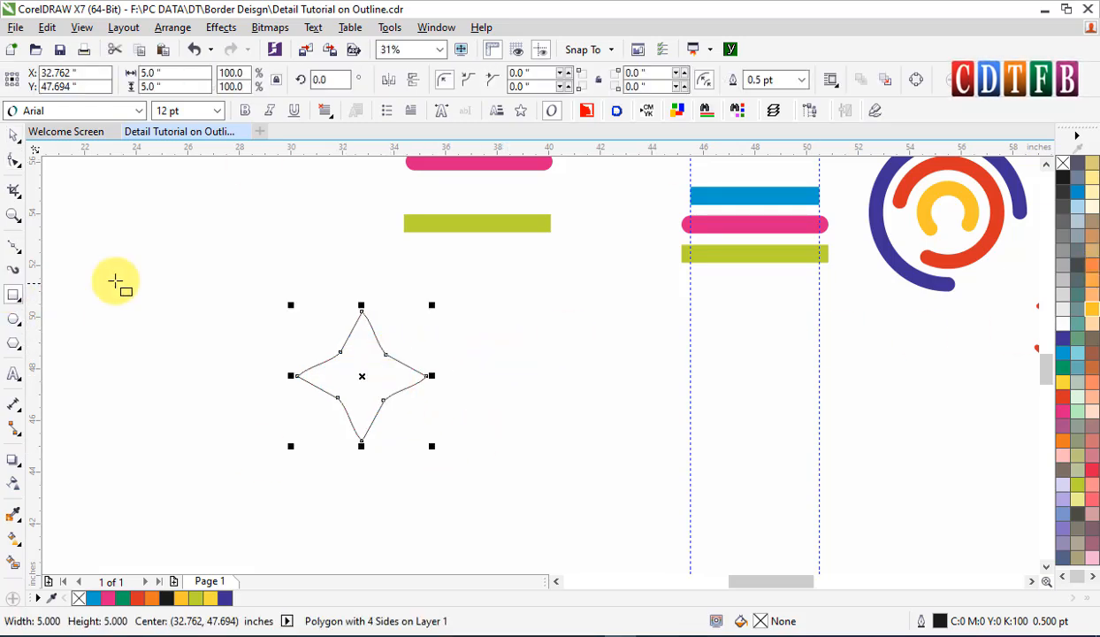
{"action": "left_click_drag", "start_coordinate": [361, 307], "coordinate": [283, 486]}
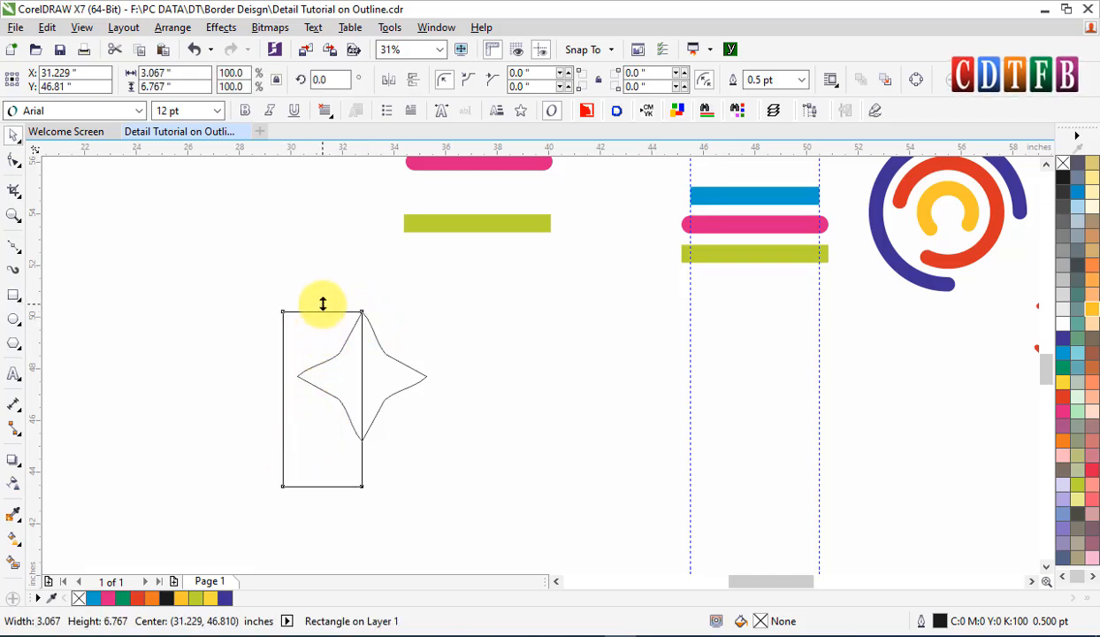
{"action": "left_click_drag", "start_coordinate": [323, 304], "coordinate": [323, 266]}
Trim the star's left half away with the rectangle and delete the rectangle.
{"action": "left_click", "coordinate": [376, 351]}
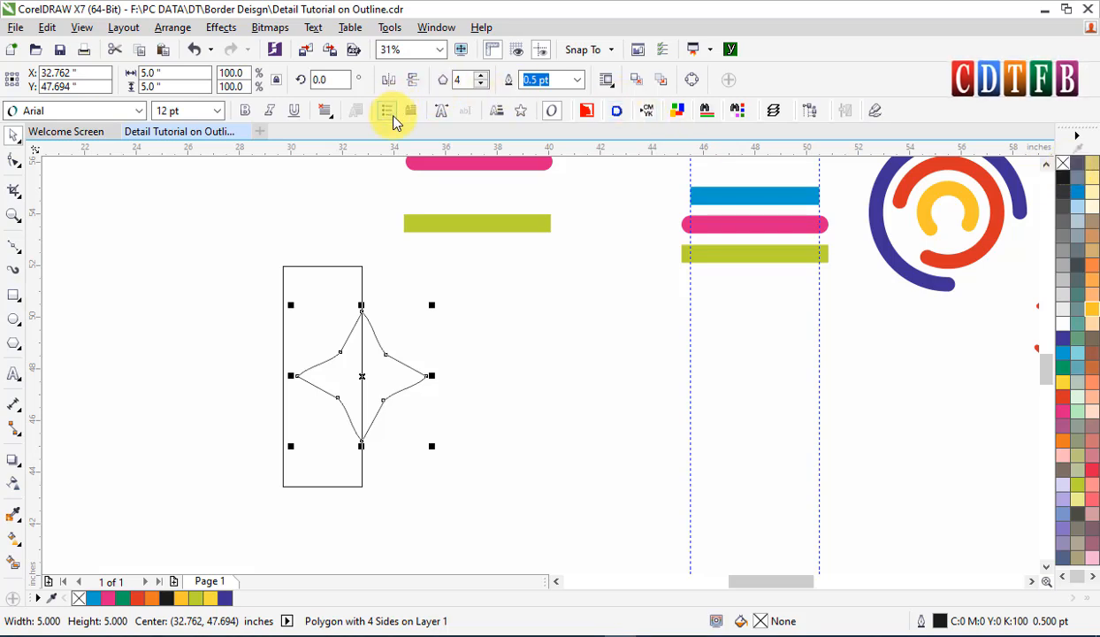
{"action": "key", "text": "F6"}
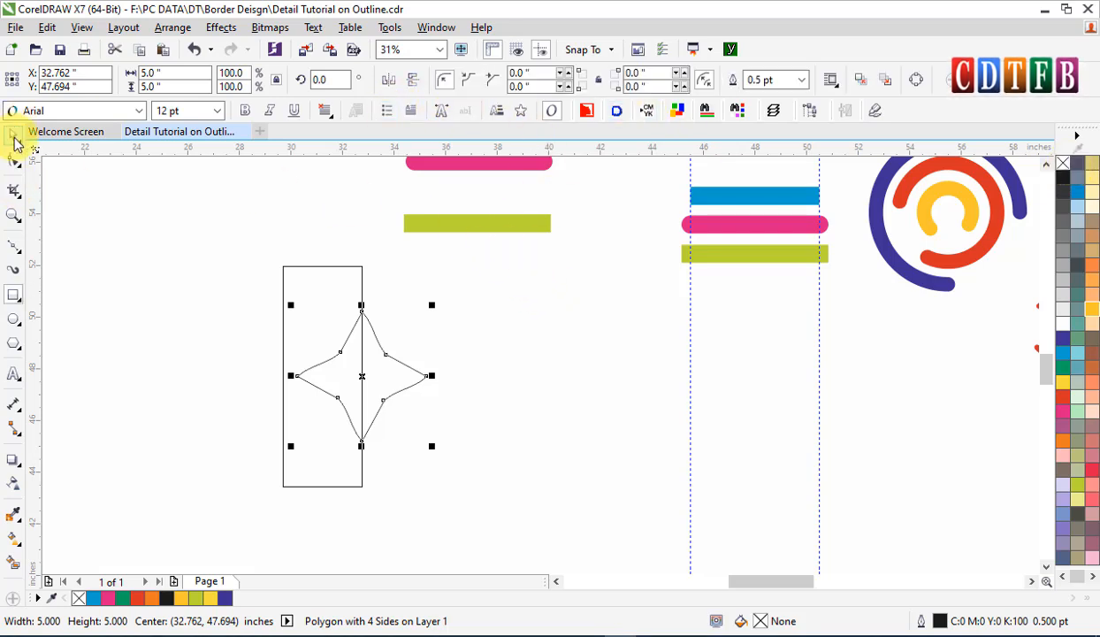
{"action": "left_click", "coordinate": [15, 140]}
{"action": "left_click", "coordinate": [499, 241]}
{"action": "left_click", "coordinate": [364, 315]}
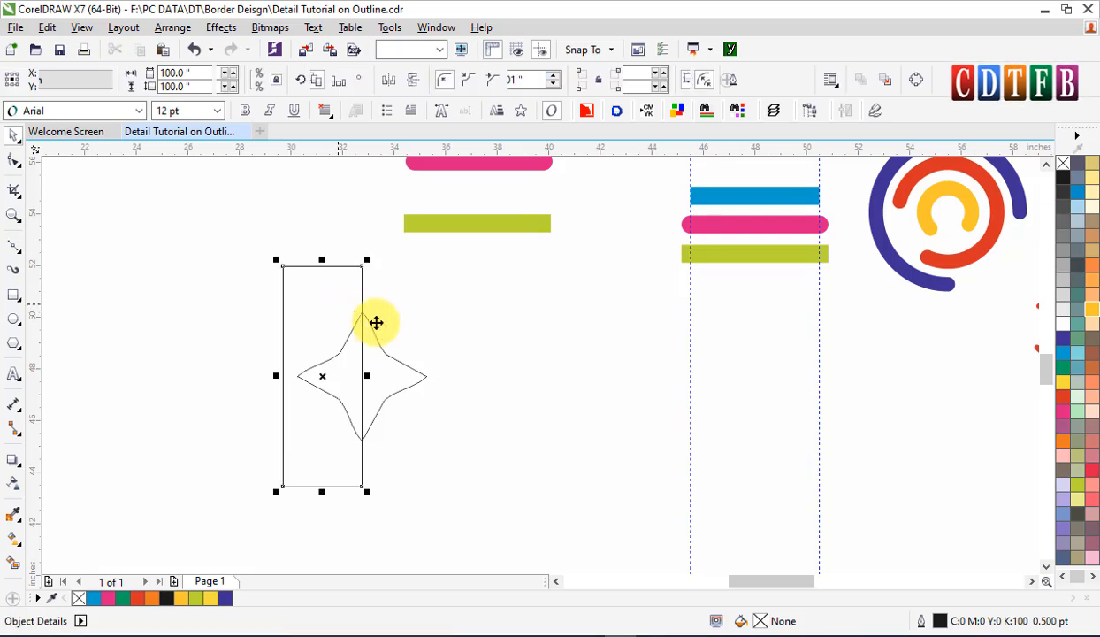
{"action": "left_click", "coordinate": [407, 365], "text": "shift"}
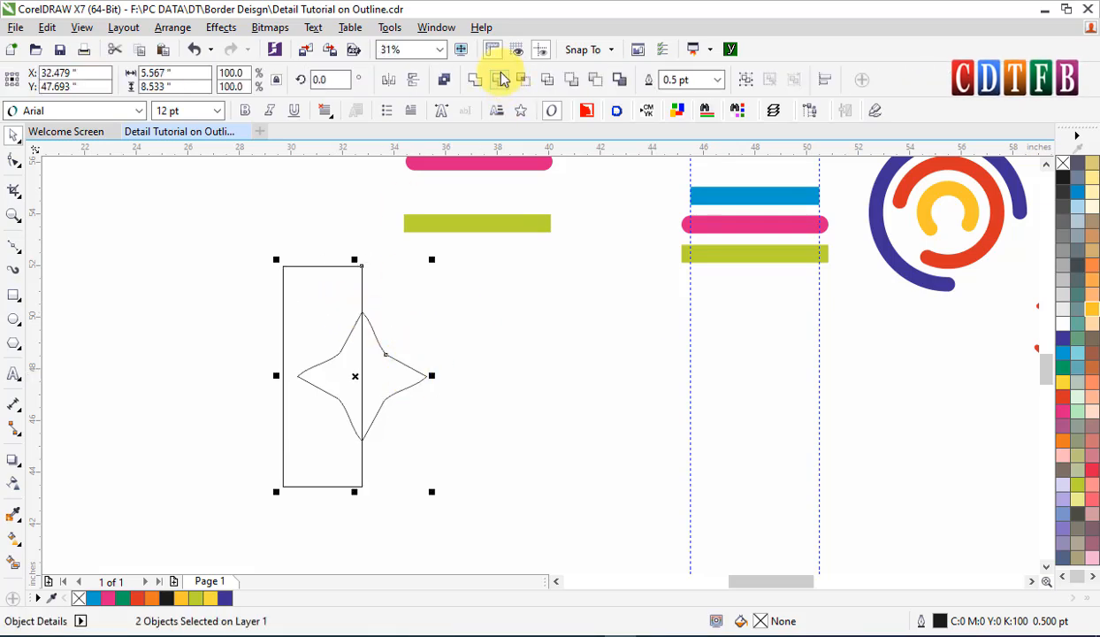
{"action": "left_click", "coordinate": [500, 80]}
{"action": "left_click", "coordinate": [369, 356]}
{"action": "left_click", "coordinate": [364, 354]}
{"action": "key", "text": "Delete"}
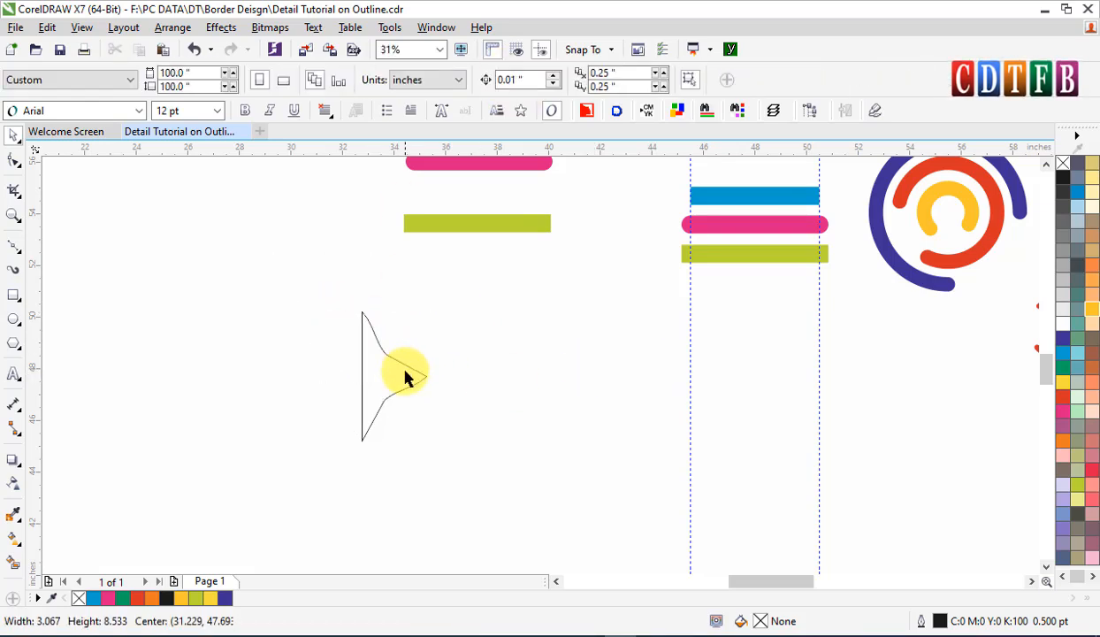
Fill the remaining half star black, remove its outline and squash its height to 2.5 in.
{"action": "left_click", "coordinate": [405, 377]}
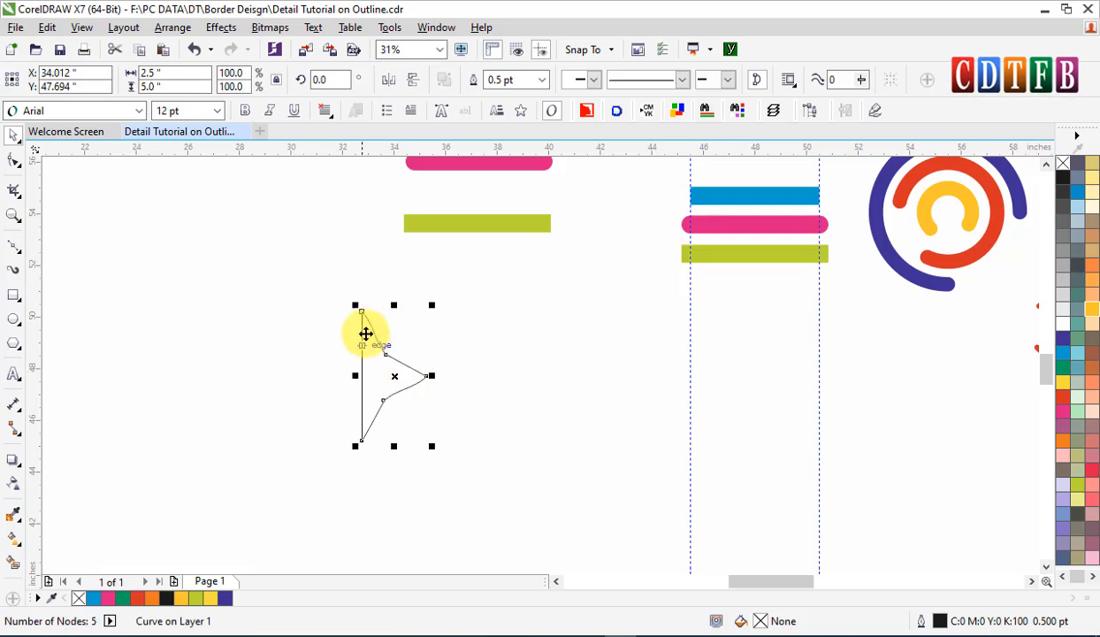
{"action": "left_click", "coordinate": [1064, 181]}
{"action": "right_click", "coordinate": [1063, 164]}
{"action": "left_click_drag", "start_coordinate": [395, 304], "coordinate": [398, 357]}
{"action": "left_click", "coordinate": [456, 460]}
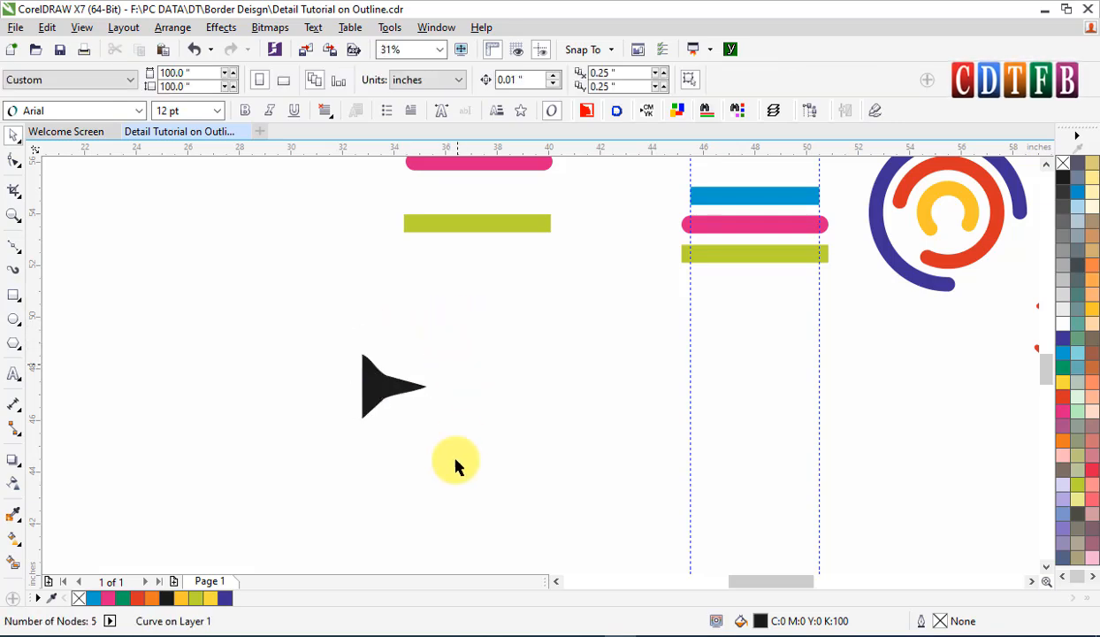
Draw a small circle just outside the top corner of the black arrowhead shape.
{"action": "left_click", "coordinate": [395, 384]}
{"action": "scroll", "coordinate": [394, 378], "scroll_direction": "up", "scroll_amount": 2}
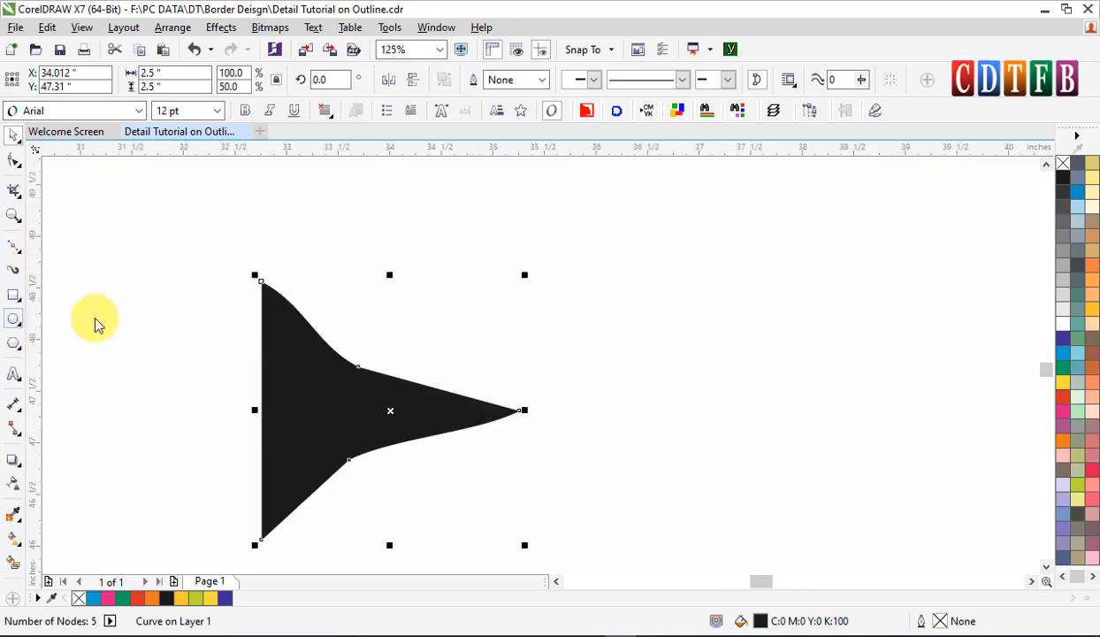
{"action": "left_click", "coordinate": [13, 324]}
{"action": "left_click_drag", "start_coordinate": [279, 279], "coordinate": [488, 441]}
{"action": "key", "text": "space"}
{"action": "scroll", "coordinate": [299, 291], "scroll_direction": "up", "scroll_amount": 1}
Copy the small circle repeatedly along the arrowhead's upper edge to its tip, forming a row of fifteen circles.
{"action": "right_click", "coordinate": [287, 283]}
{"action": "right_click", "coordinate": [319, 319]}
{"action": "right_click", "coordinate": [344, 346]}
{"action": "right_click", "coordinate": [371, 372]}
{"action": "right_click", "coordinate": [405, 404]}
{"action": "right_click", "coordinate": [444, 430]}
{"action": "right_click", "coordinate": [501, 447]}
{"action": "right_click", "coordinate": [566, 467]}
{"action": "right_click", "coordinate": [610, 472]}
{"action": "right_click", "coordinate": [659, 491]}
{"action": "right_click", "coordinate": [727, 506]}
{"action": "right_click", "coordinate": [696, 492]}
Group the row of circles, fill it black and remove its outline.
{"action": "scroll", "coordinate": [516, 446], "scroll_direction": "down", "scroll_amount": 2}
{"action": "left_click_drag", "start_coordinate": [319, 297], "coordinate": [677, 476]}
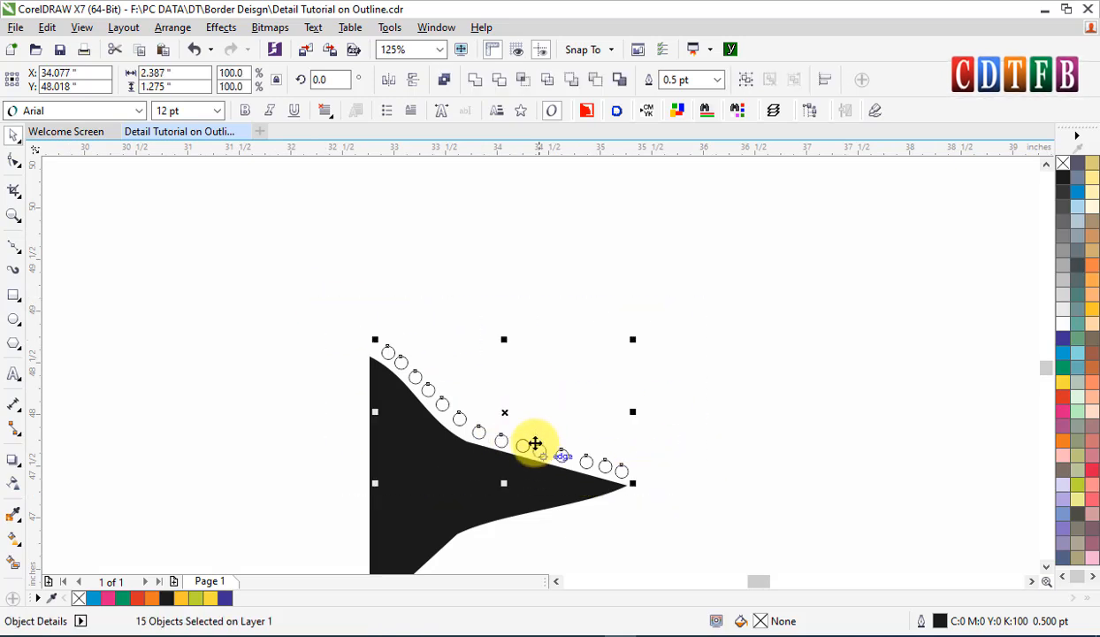
{"action": "key", "text": "ctrl+g"}
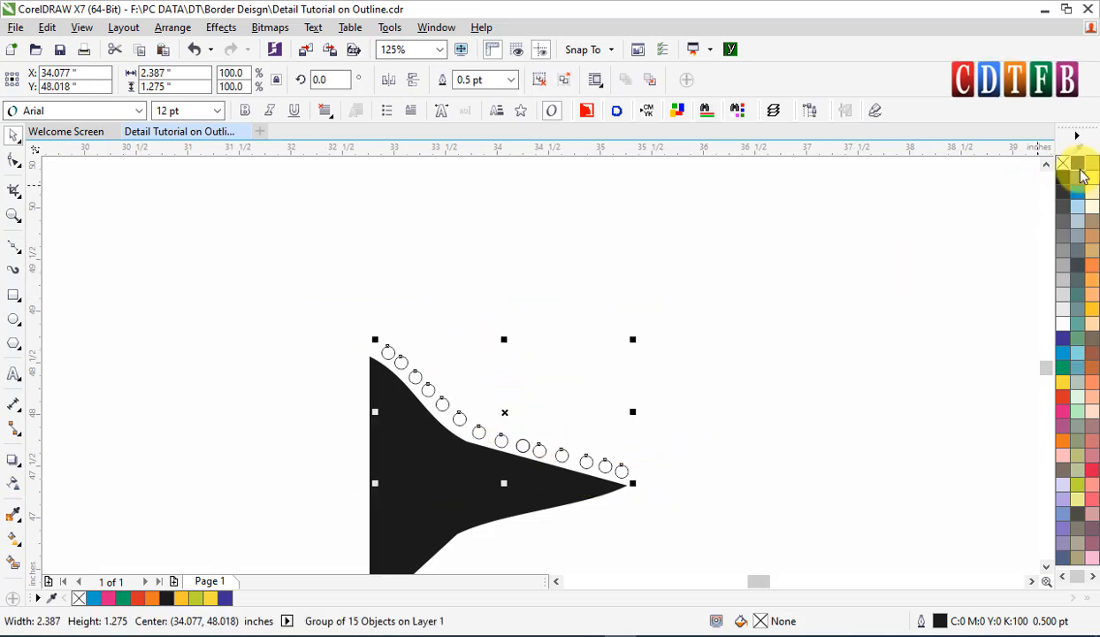
{"action": "left_click", "coordinate": [1062, 176]}
{"action": "right_click", "coordinate": [1062, 161]}
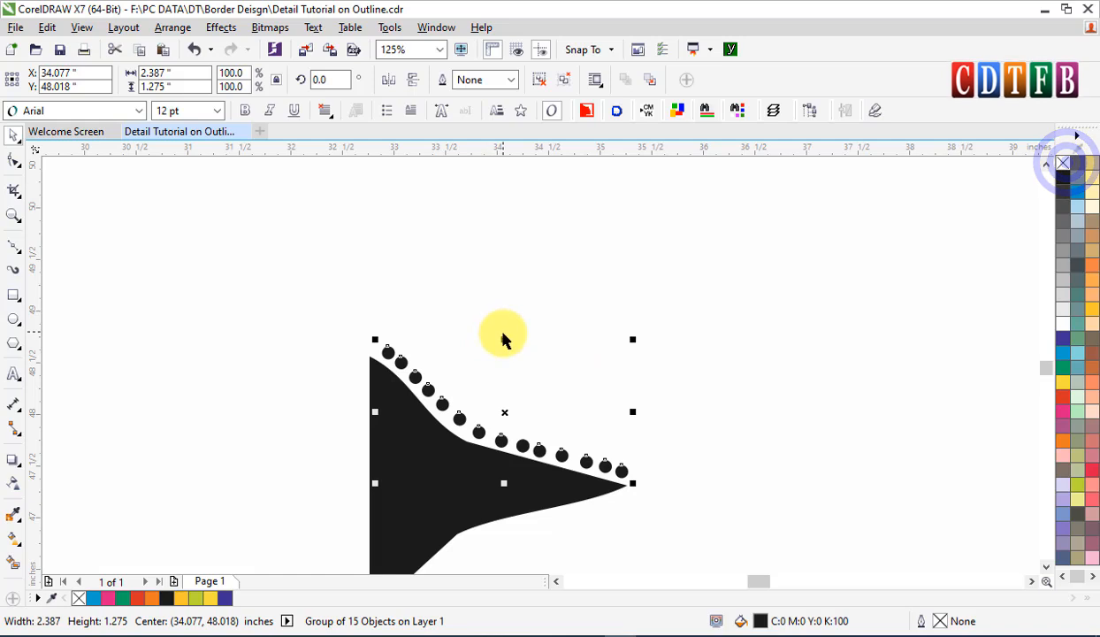
Mirror a copy of the dot row vertically and place it along the arrowhead's lower edge.
{"action": "left_click_drag", "start_coordinate": [503, 338], "coordinate": [550, 491]}
{"action": "right_click", "coordinate": [550, 491]}
{"action": "scroll", "coordinate": [531, 457], "scroll_direction": "down", "scroll_amount": 2}
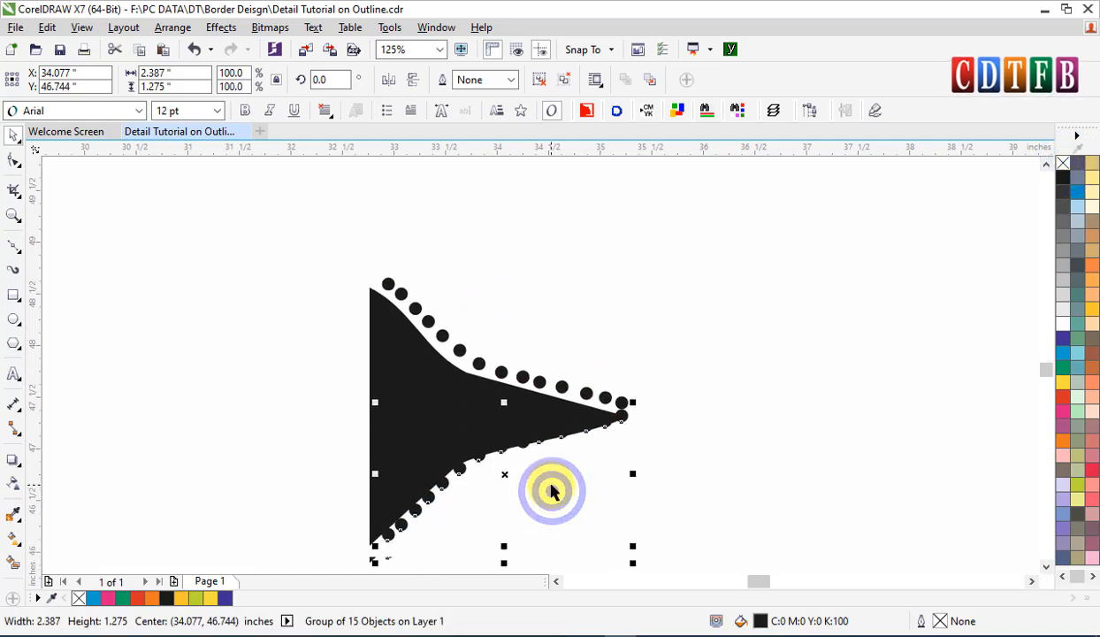
{"action": "left_click_drag", "start_coordinate": [500, 455], "coordinate": [502, 463]}
Group the two dot rows and align them centrally with the black arrowhead shape.
{"action": "left_click", "coordinate": [504, 359], "text": "shift"}
{"action": "right_click", "coordinate": [503, 359]}
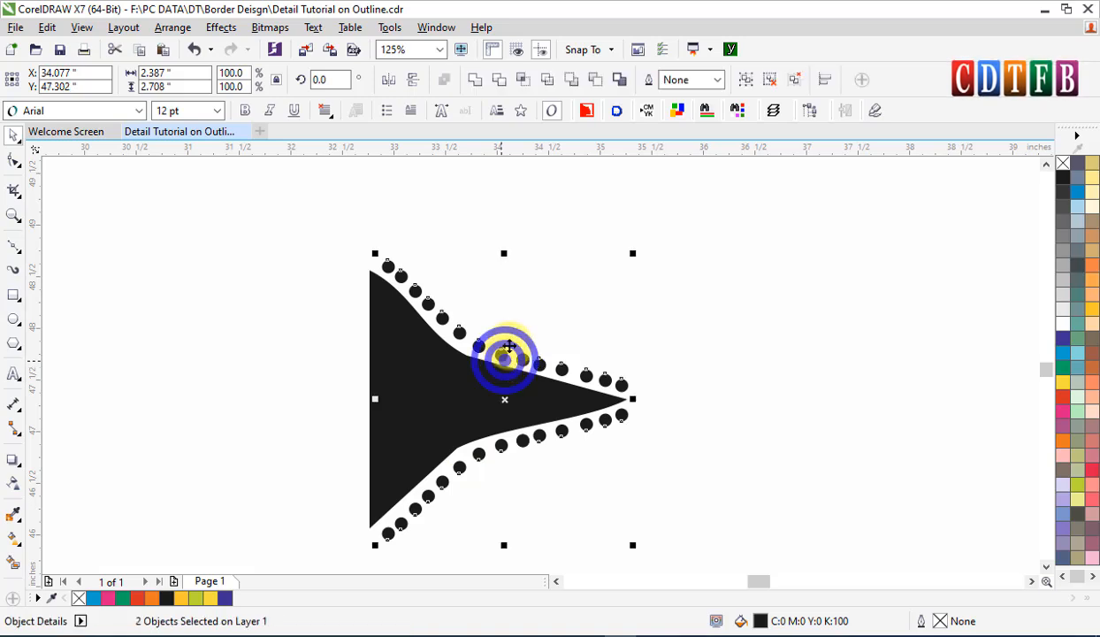
{"action": "left_click", "coordinate": [590, 345]}
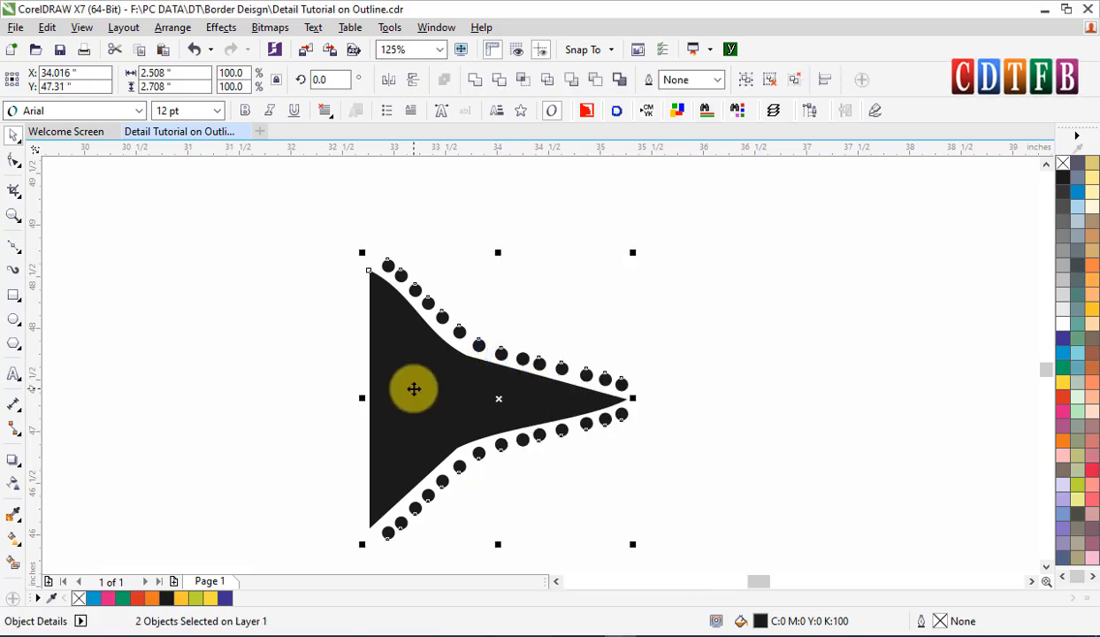
{"action": "left_click_drag", "start_coordinate": [414, 389], "coordinate": [410, 391]}
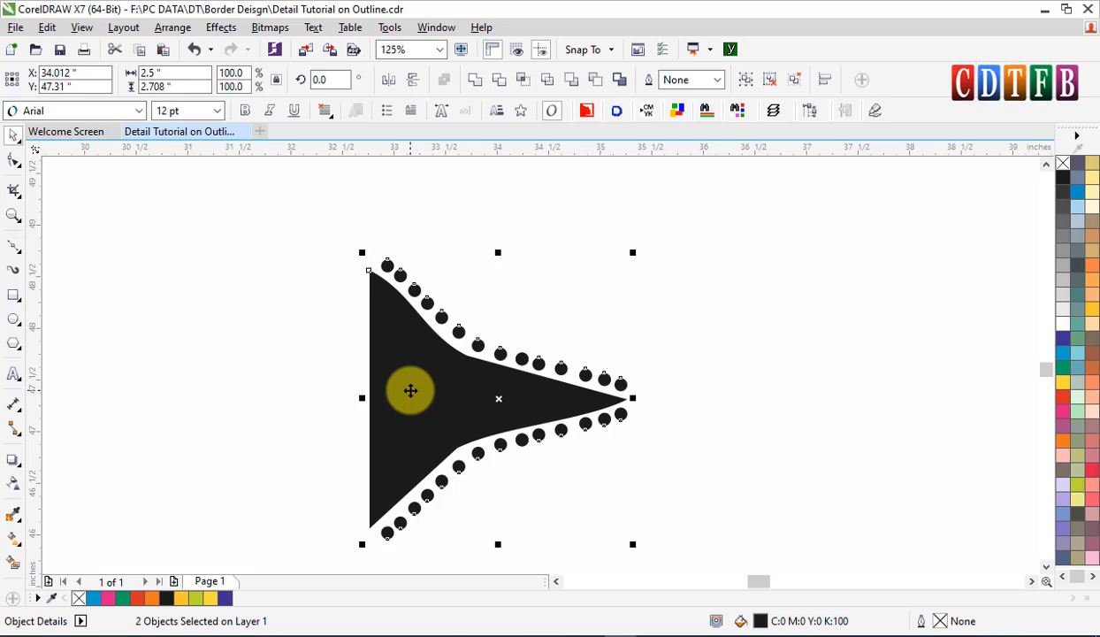
Try grouping the dot rows with the arrowhead shape and opening the group's outline settings.
{"action": "right_click", "coordinate": [391, 322]}
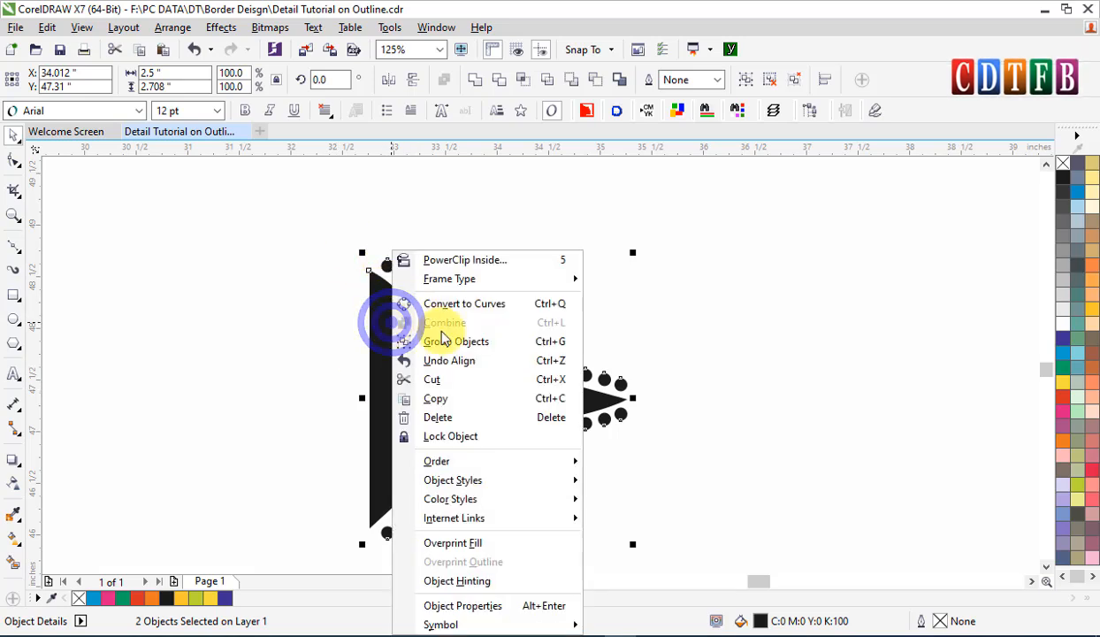
{"action": "left_click", "coordinate": [465, 352]}
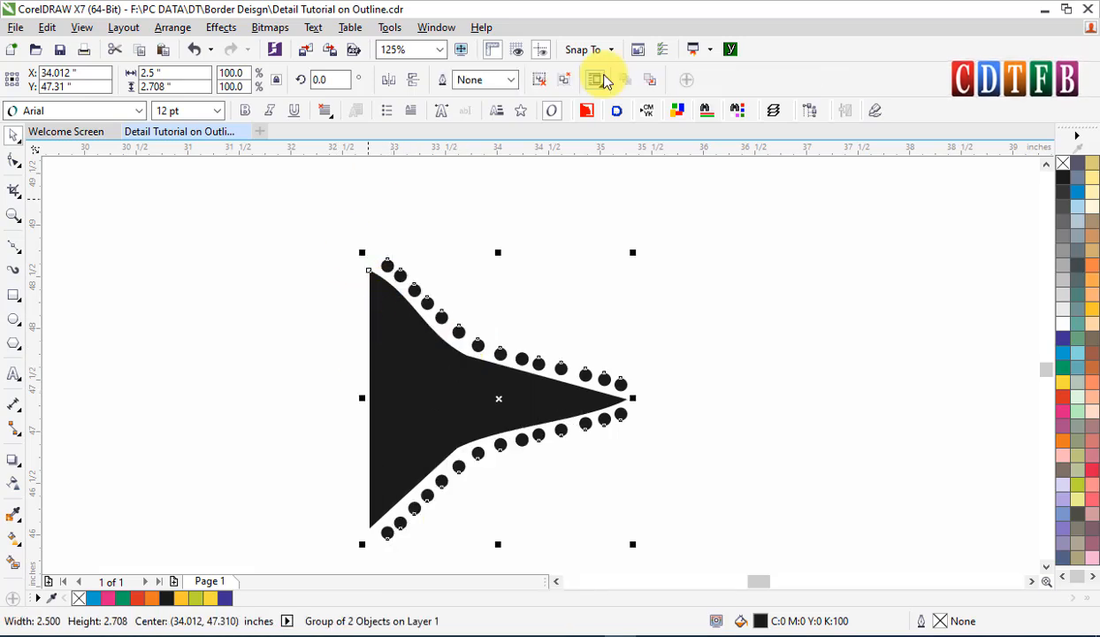
{"action": "key", "text": "F12"}
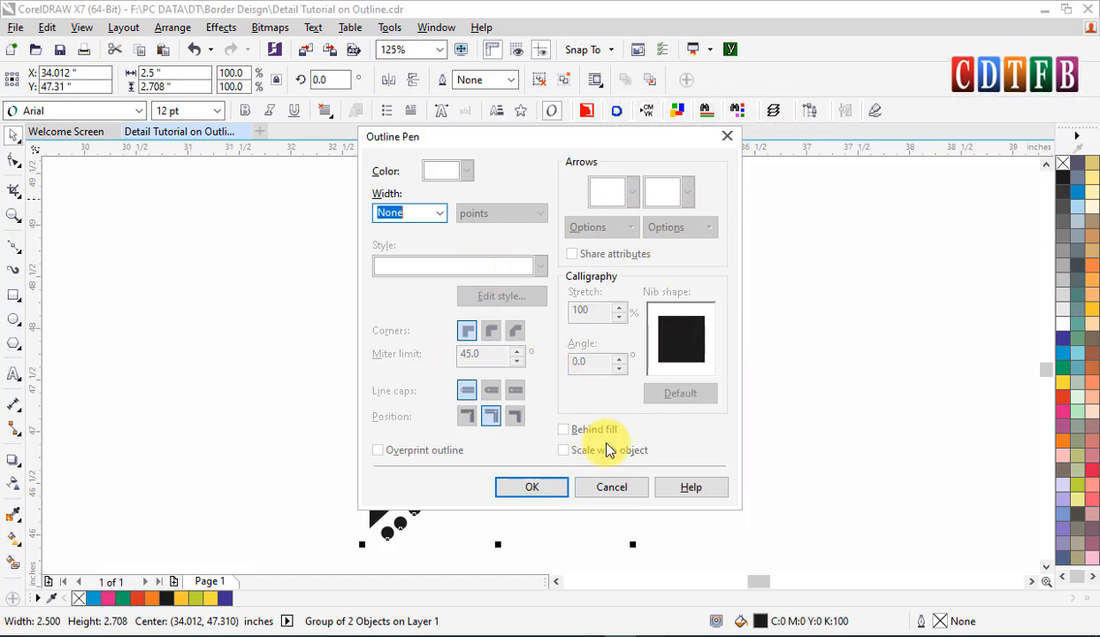
{"action": "left_click", "coordinate": [612, 487]}
{"action": "left_click", "coordinate": [624, 453]}
{"action": "left_click", "coordinate": [523, 402]}
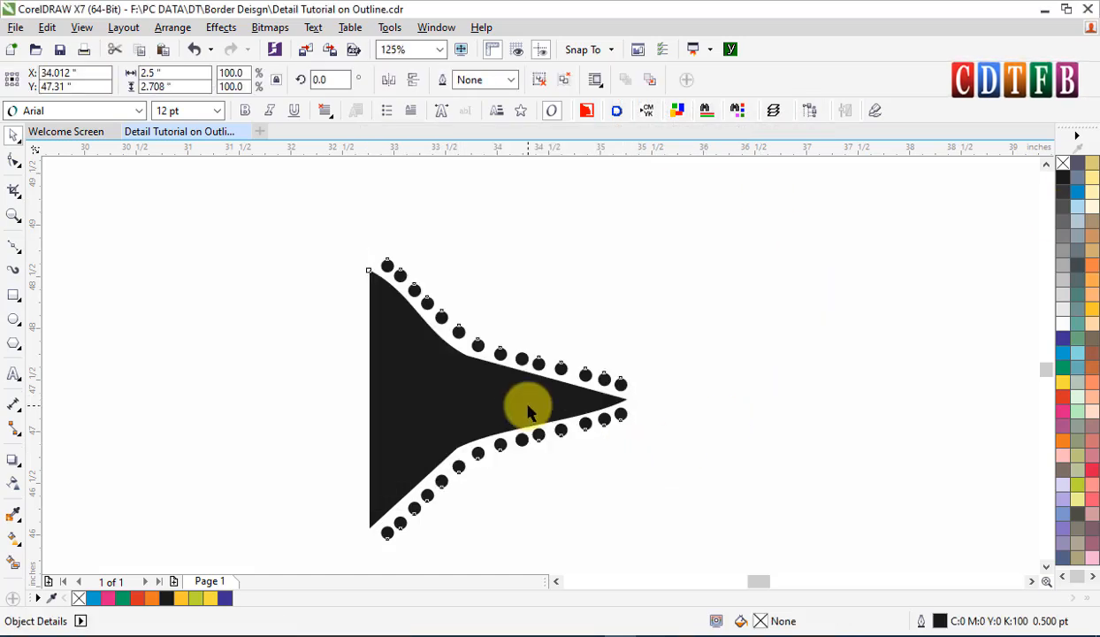
Ungroup the dots and arrowhead shape, weld them into a single curve and select it.
{"action": "key", "text": "ctrl+u"}
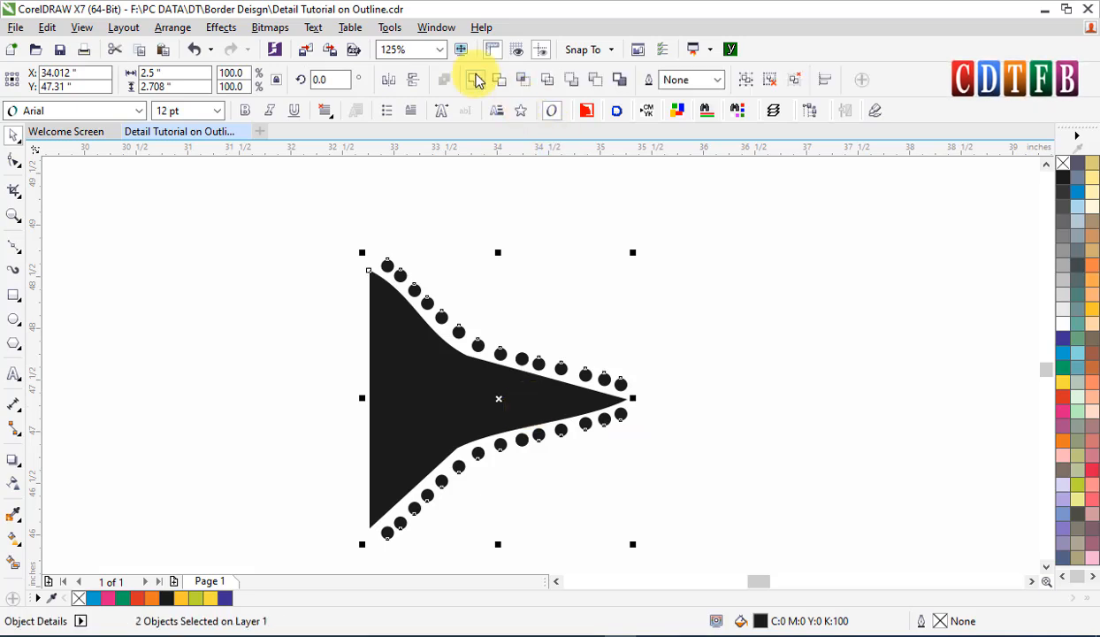
{"action": "key", "text": "F12"}
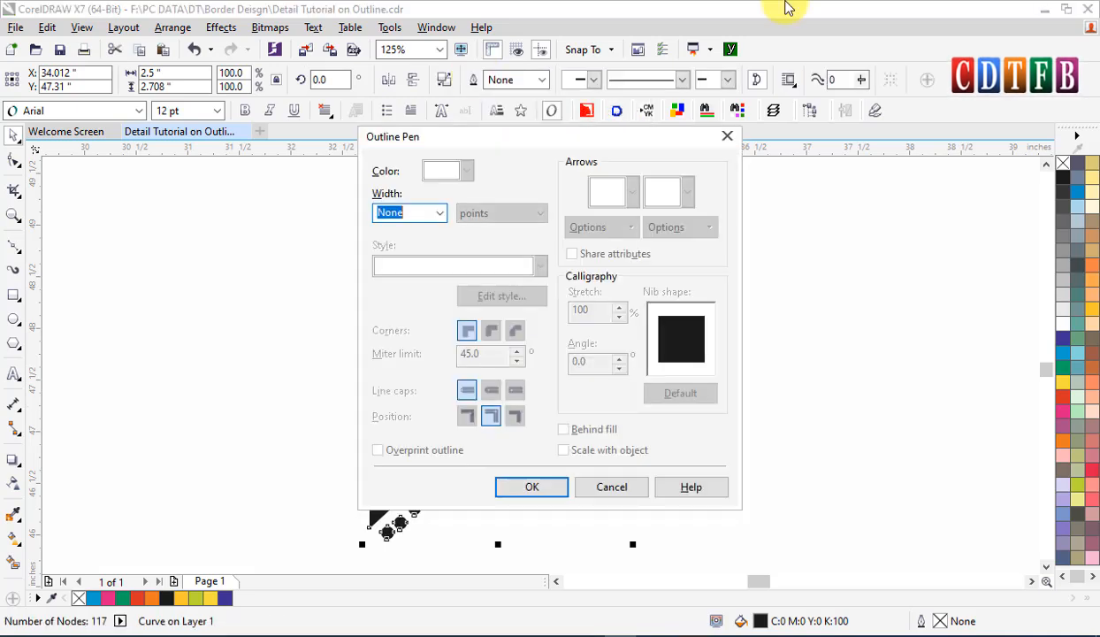
{"action": "key", "text": "Escape"}
{"action": "left_click", "coordinate": [771, 204]}
{"action": "left_click", "coordinate": [440, 388]}
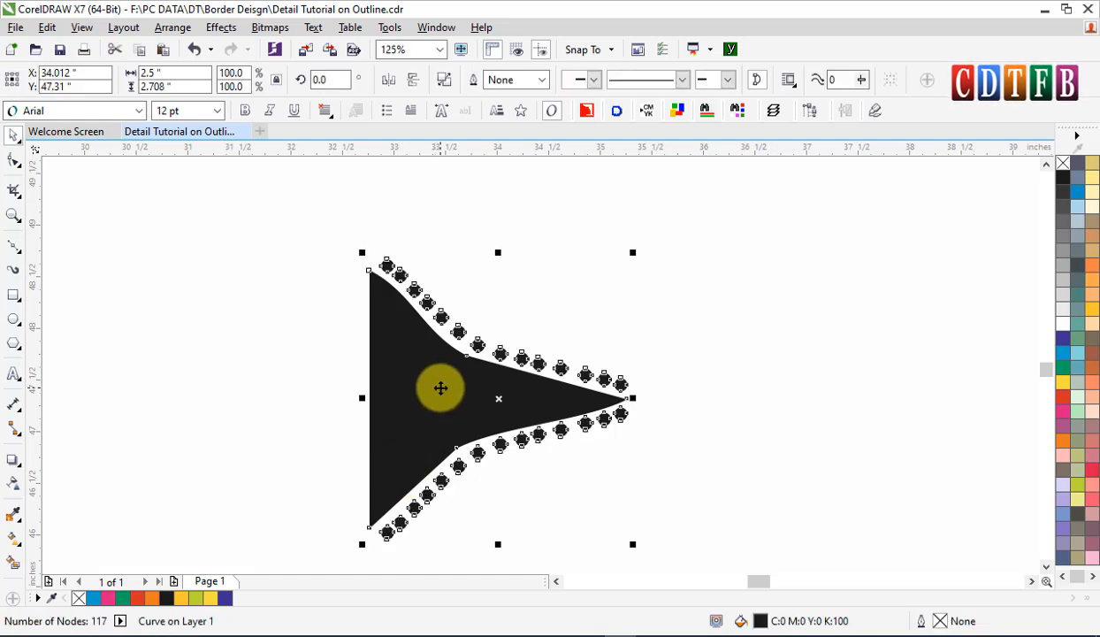
Undo the weld, move the plain black arrowhead shape away from the dots and try its outline settings.
{"action": "left_click", "coordinate": [742, 319]}
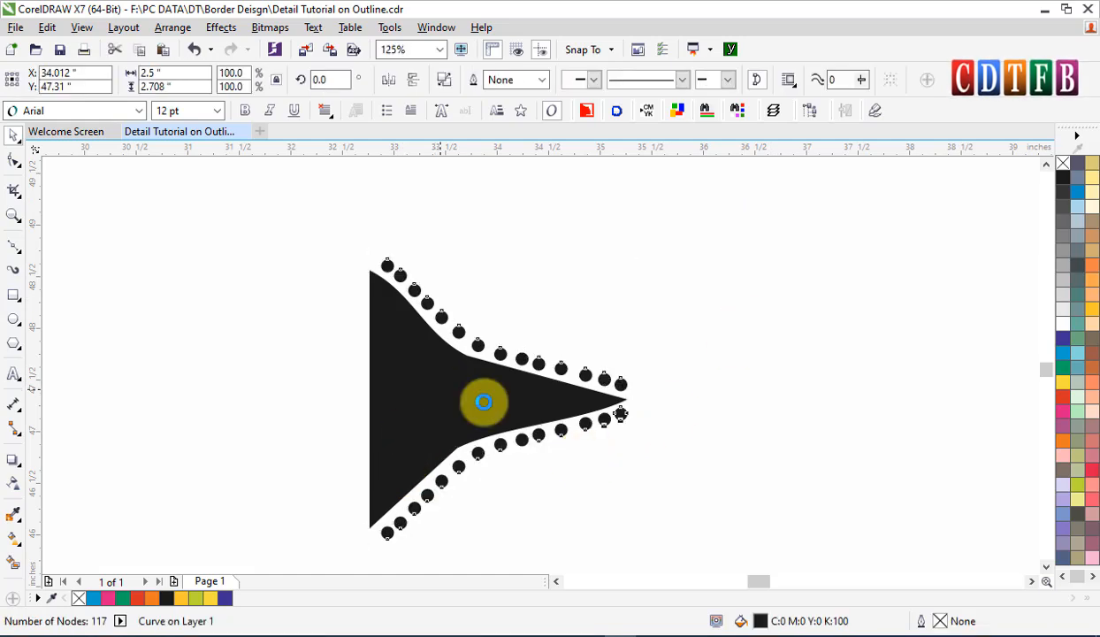
{"action": "left_click", "coordinate": [497, 398]}
{"action": "left_click_drag", "start_coordinate": [499, 398], "coordinate": [867, 343]}
{"action": "key", "text": "F12"}
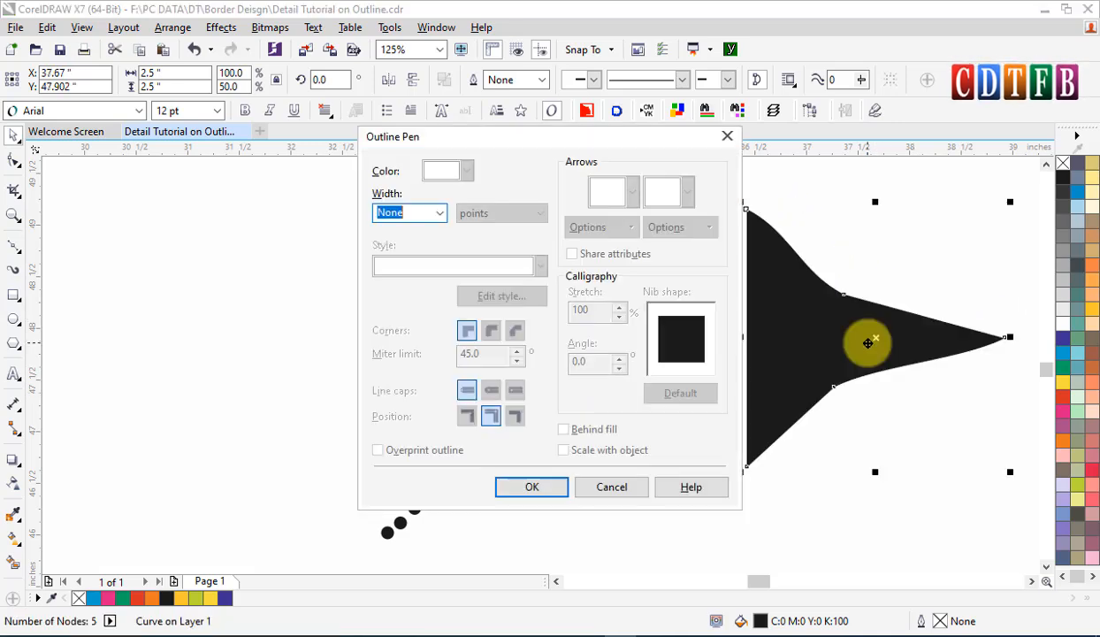
{"action": "key", "text": "Escape"}
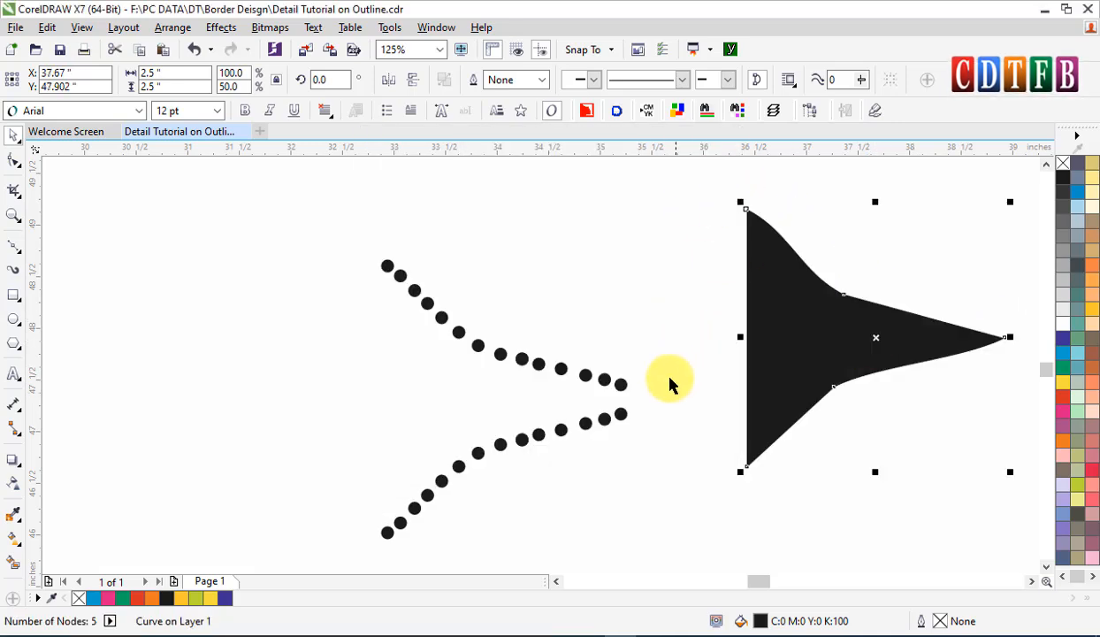
Try creating a custom arrowhead from the plain black shape alone, cancel it and undo the shape's move.
{"action": "left_click", "coordinate": [710, 354]}
{"action": "left_click", "coordinate": [773, 339]}
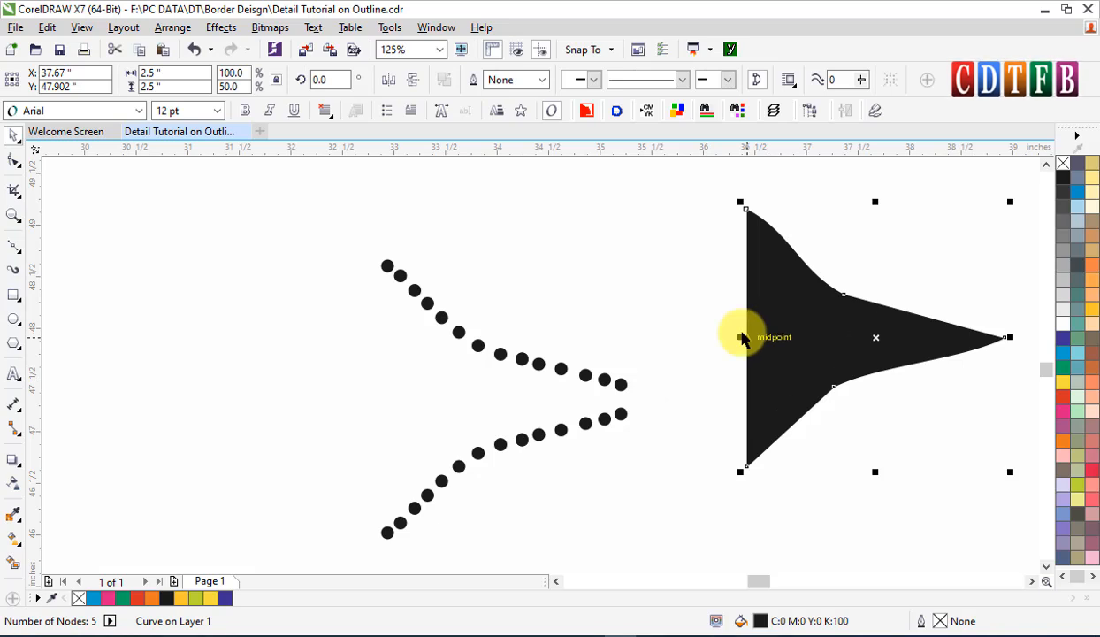
{"action": "left_click", "coordinate": [392, 30]}
{"action": "mouse_move", "coordinate": [442, 148]}
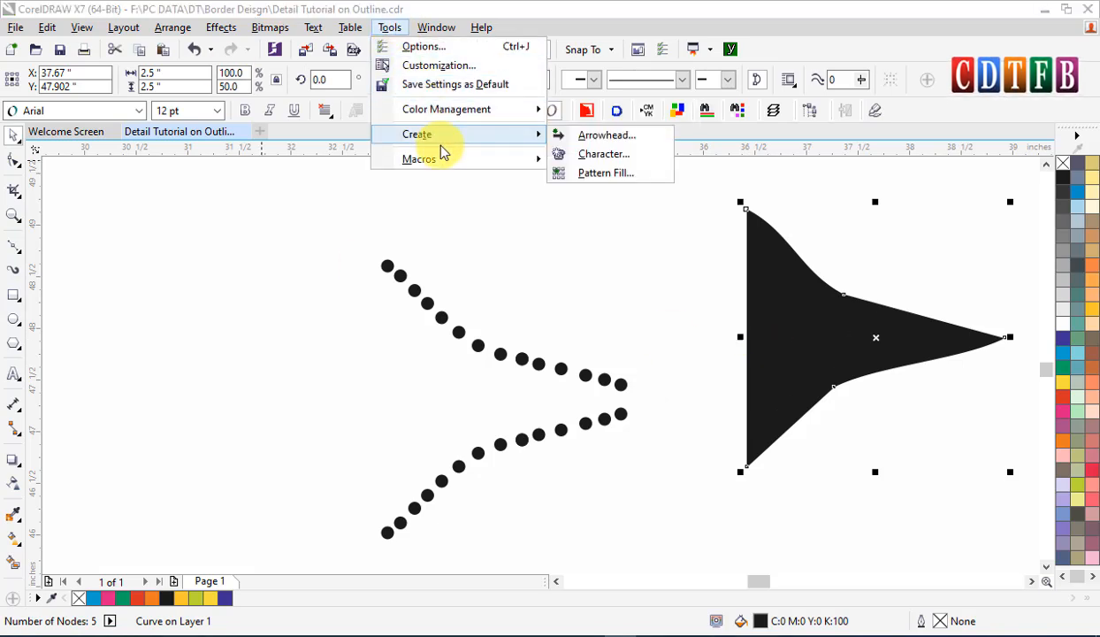
{"action": "left_click", "coordinate": [608, 135]}
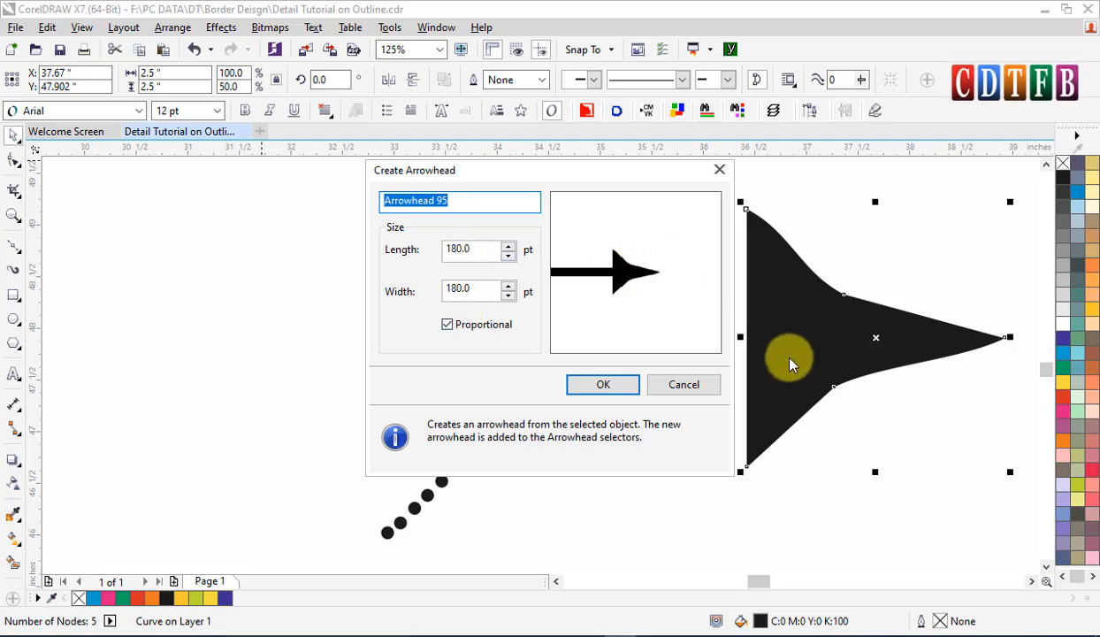
{"action": "left_click", "coordinate": [683, 385]}
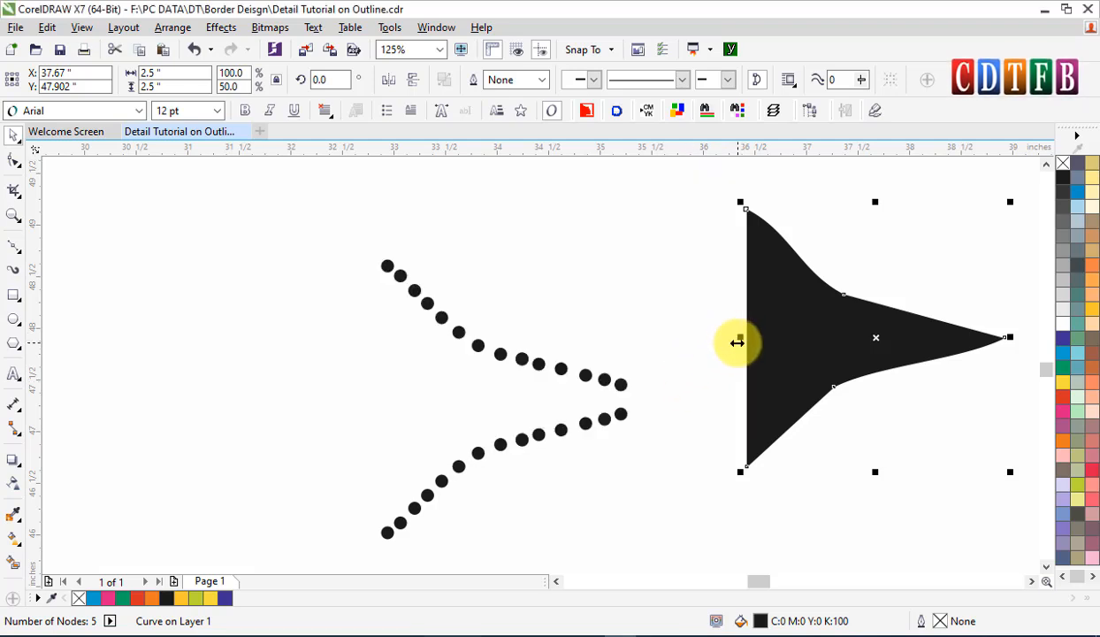
{"action": "key", "text": "ctrl+z"}
Group the dot rows with the black shape and try creating an arrowhead from the group.
{"action": "left_click_drag", "start_coordinate": [280, 231], "coordinate": [751, 563]}
{"action": "key", "text": "ctrl+g"}
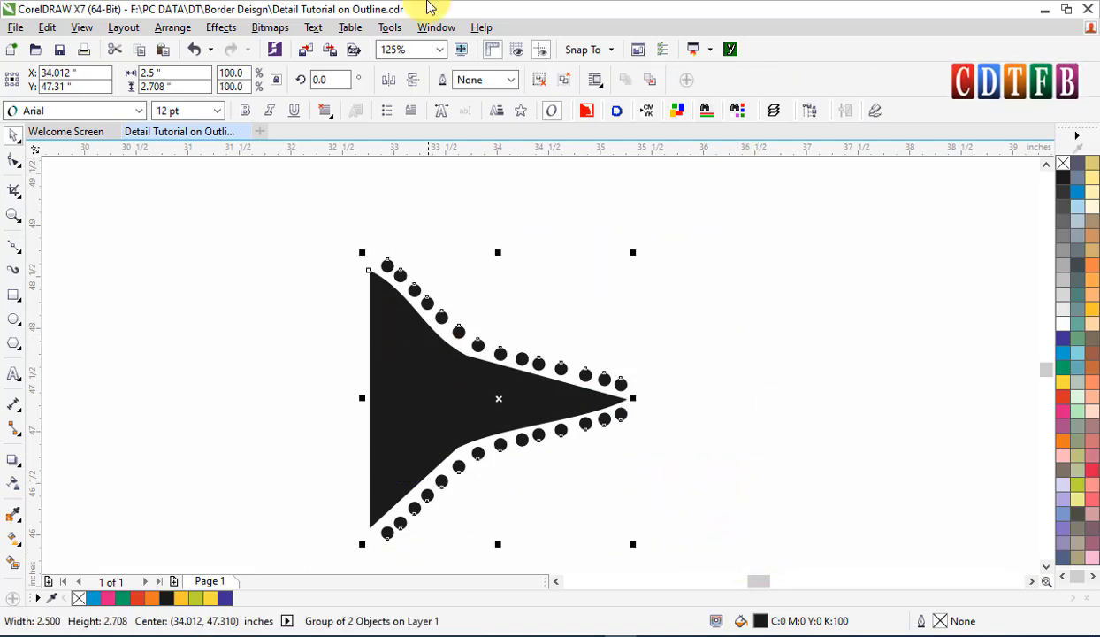
{"action": "left_click", "coordinate": [390, 27]}
{"action": "mouse_move", "coordinate": [449, 140]}
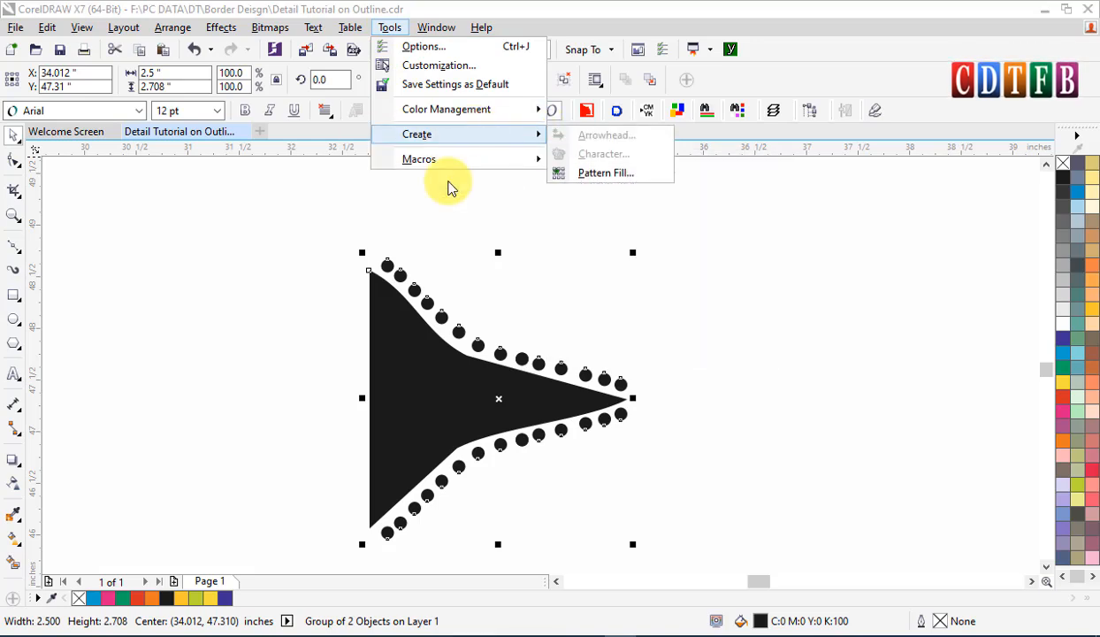
{"action": "left_click", "coordinate": [473, 277]}
{"action": "left_click", "coordinate": [548, 279]}
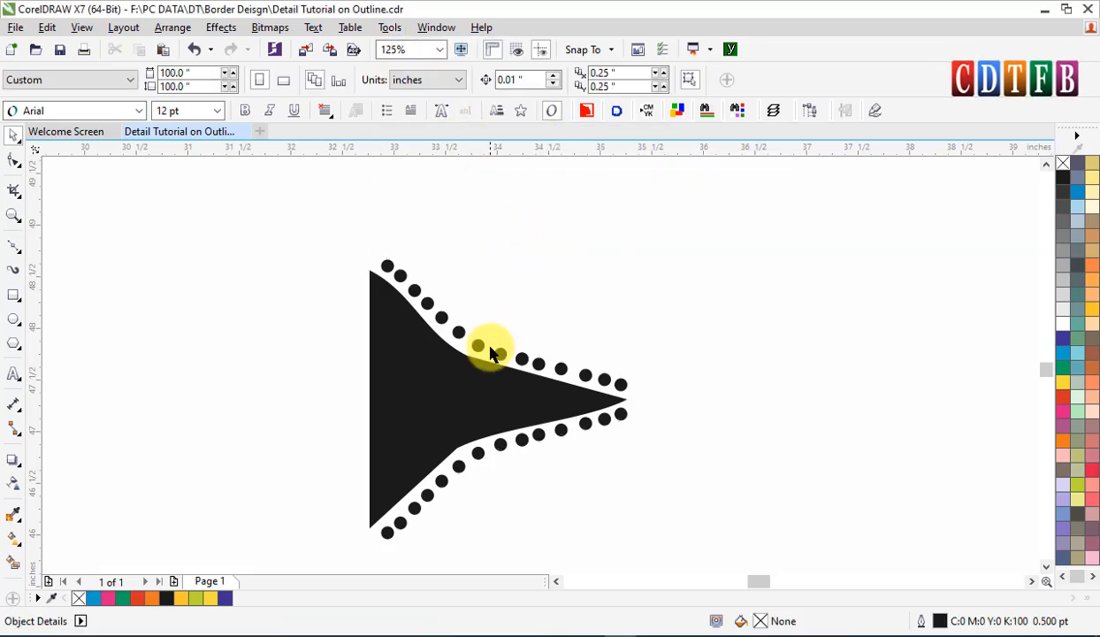
Separate the grouped dots and black shape, undo the accidental nudge and weld them into one curve.
{"action": "left_click", "coordinate": [492, 353]}
{"action": "left_click", "coordinate": [818, 364]}
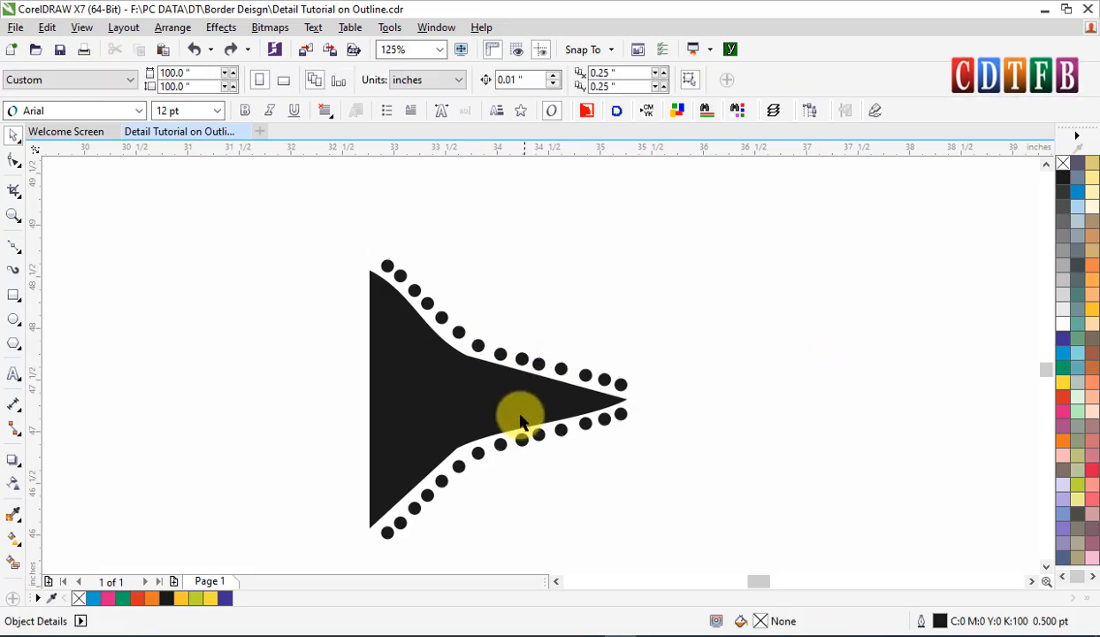
{"action": "left_click", "coordinate": [497, 411]}
{"action": "key", "text": "ctrl+u"}
{"action": "left_click_drag", "start_coordinate": [417, 411], "coordinate": [430, 410]}
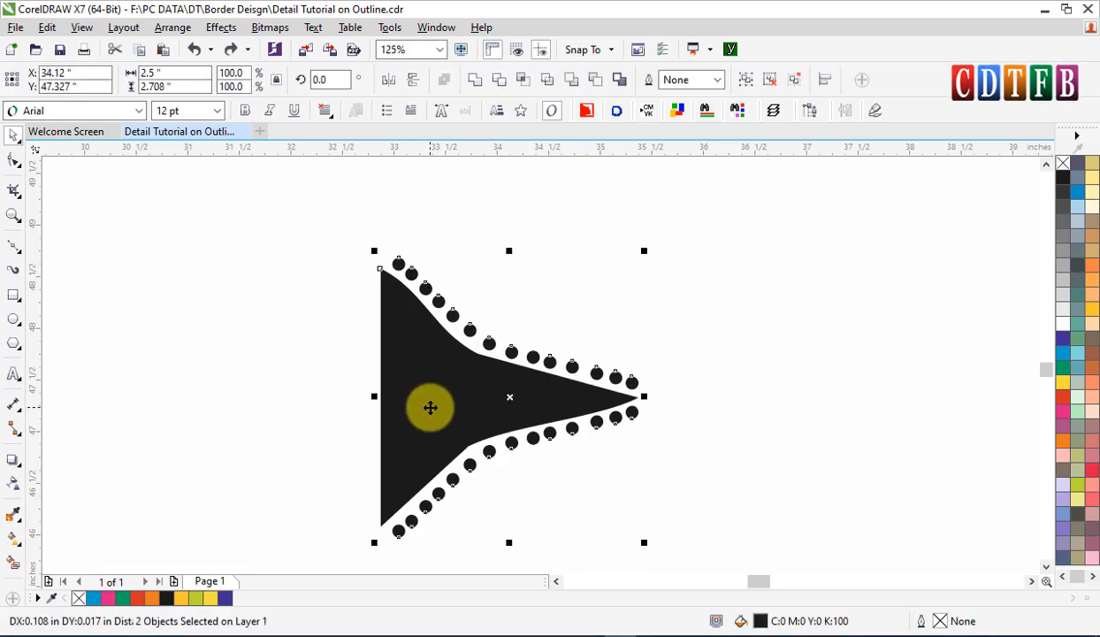
{"action": "key", "text": "ctrl+z"}
{"action": "left_click", "coordinate": [473, 81]}
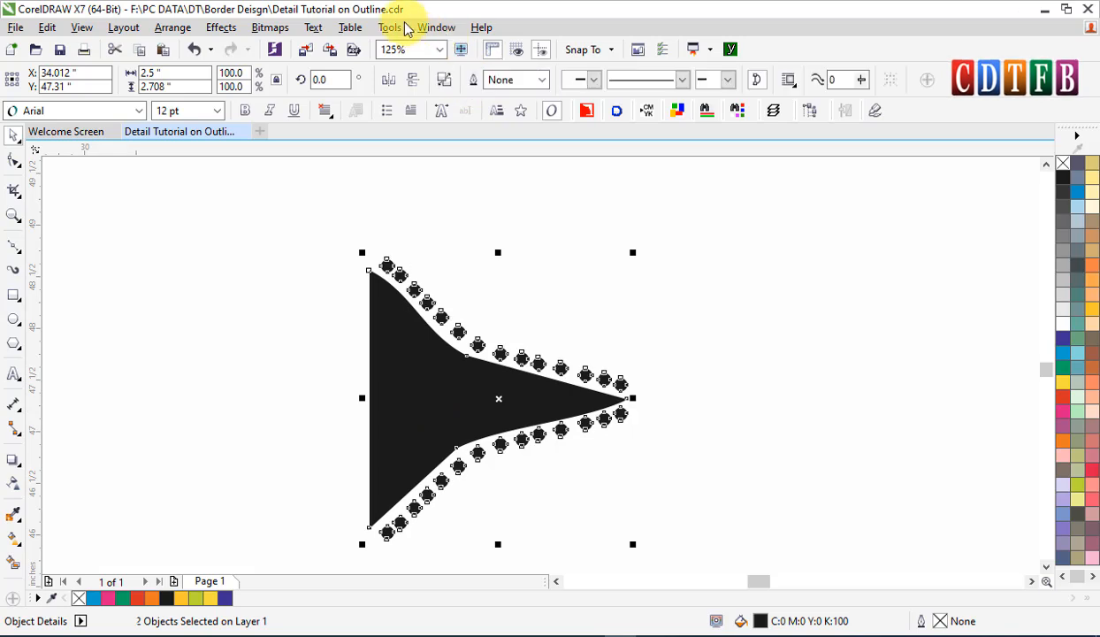
Create a custom arrowhead from the welded dotted curve, keeping the proposed name and proportional size.
{"action": "left_click", "coordinate": [390, 28]}
{"action": "mouse_move", "coordinate": [447, 136]}
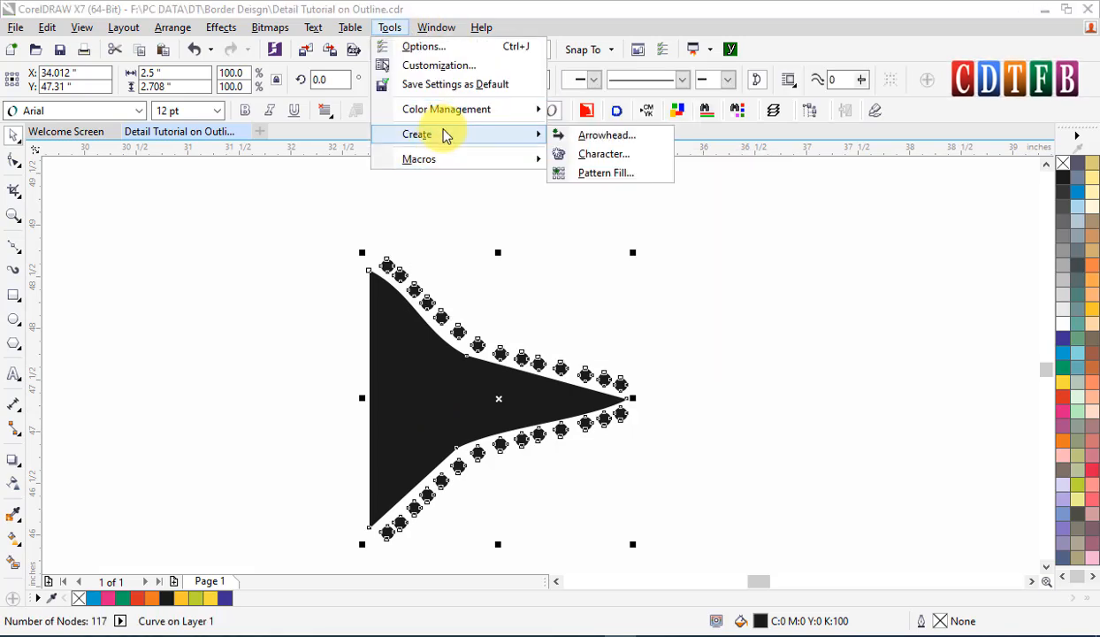
{"action": "left_click", "coordinate": [592, 135]}
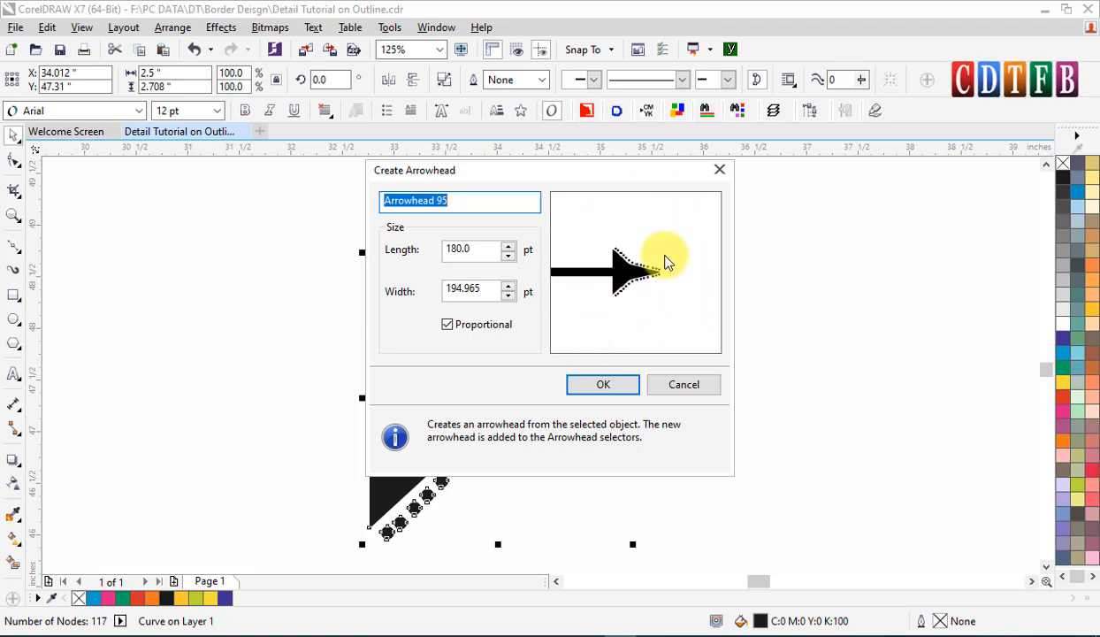
{"action": "left_click", "coordinate": [616, 390]}
{"action": "left_click", "coordinate": [746, 430]}
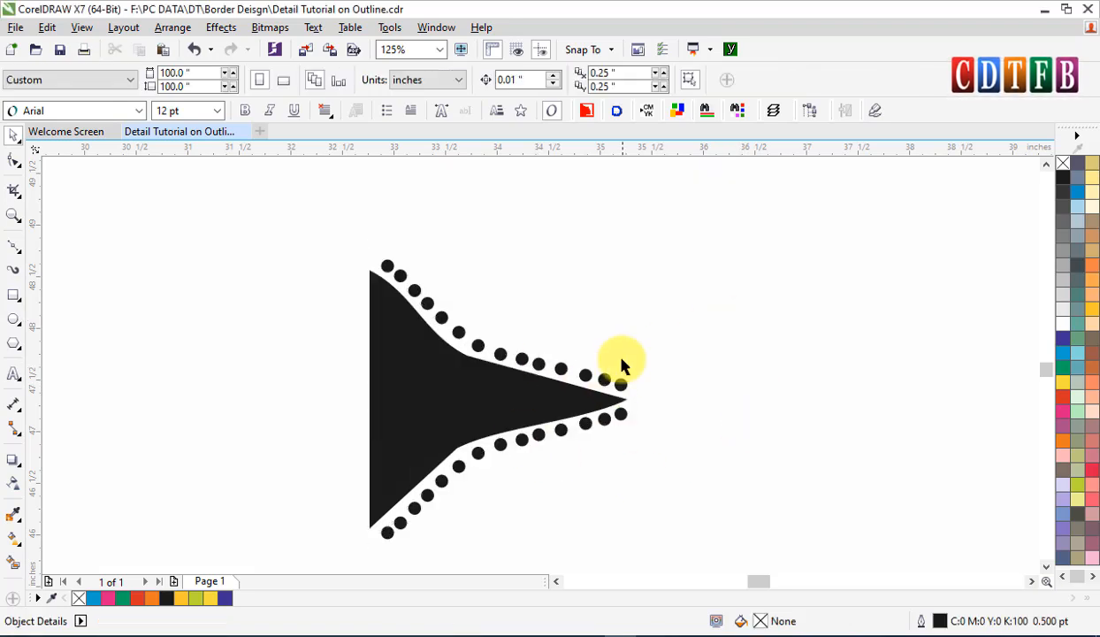
Move the pink and green lines down together beside the black dotted arrowhead shape.
{"action": "scroll", "coordinate": [622, 363], "scroll_direction": "down", "scroll_amount": 4}
{"action": "scroll", "coordinate": [622, 361], "scroll_direction": "down", "scroll_amount": 2}
{"action": "key", "text": "z"}
{"action": "left_click_drag", "start_coordinate": [304, 199], "coordinate": [756, 368]}
{"action": "left_click", "coordinate": [654, 233]}
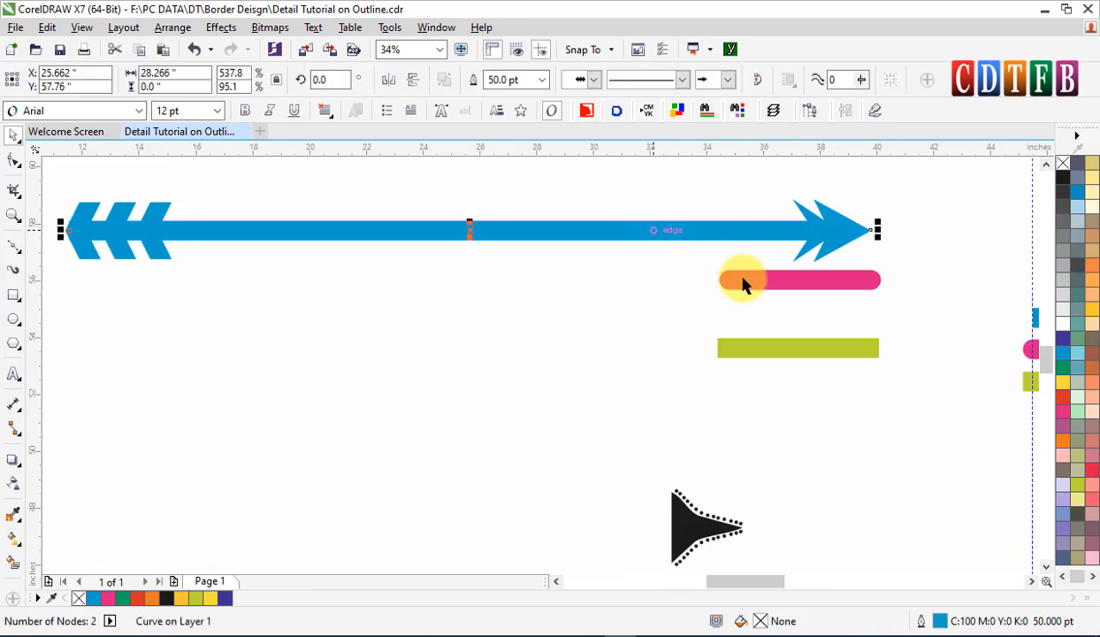
{"action": "left_click", "coordinate": [779, 281]}
{"action": "left_click", "coordinate": [799, 346], "text": "shift"}
{"action": "left_click_drag", "start_coordinate": [865, 434], "coordinate": [865, 434]}
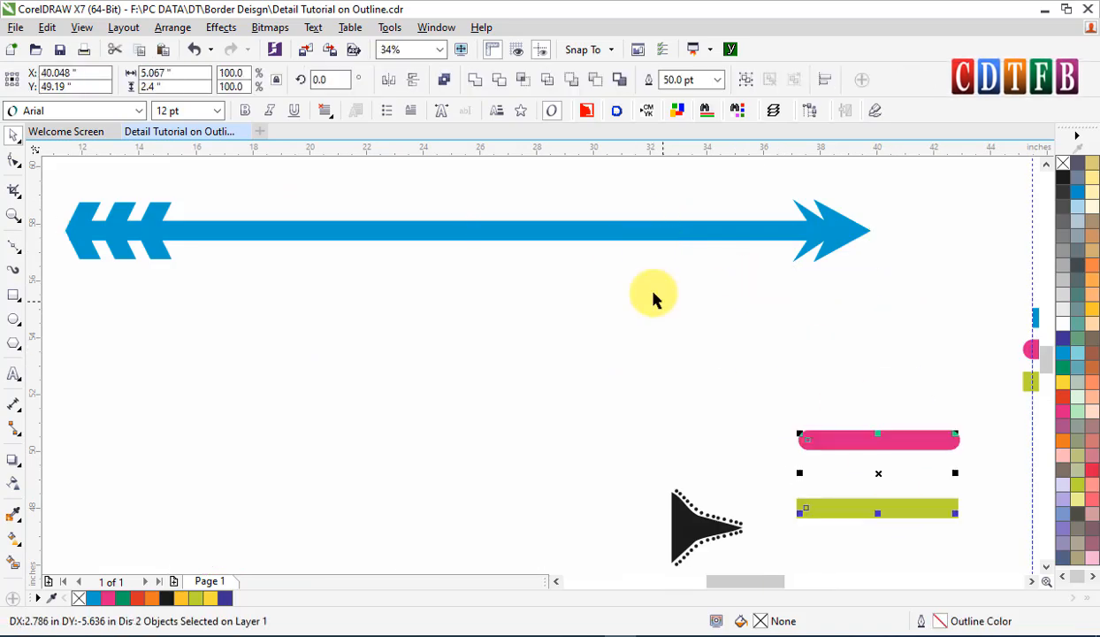
Duplicate the long blue arrow about 4 inches below and apply the custom dotted arrowhead to the copy's right end.
{"action": "left_click_drag", "start_coordinate": [531, 234], "coordinate": [541, 344]}
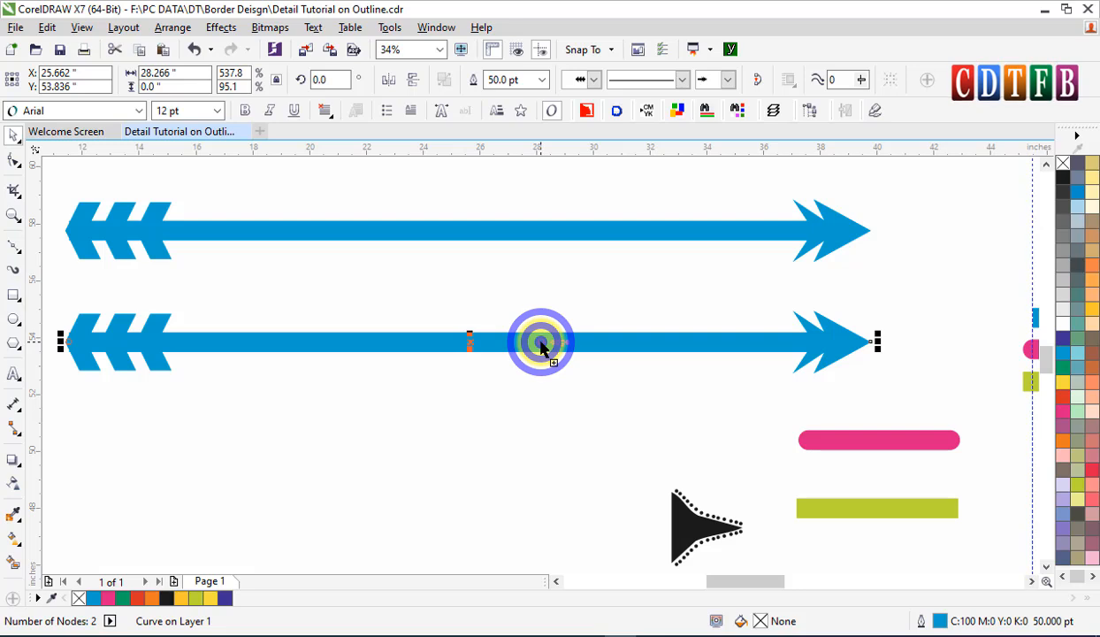
{"action": "left_click", "coordinate": [729, 81]}
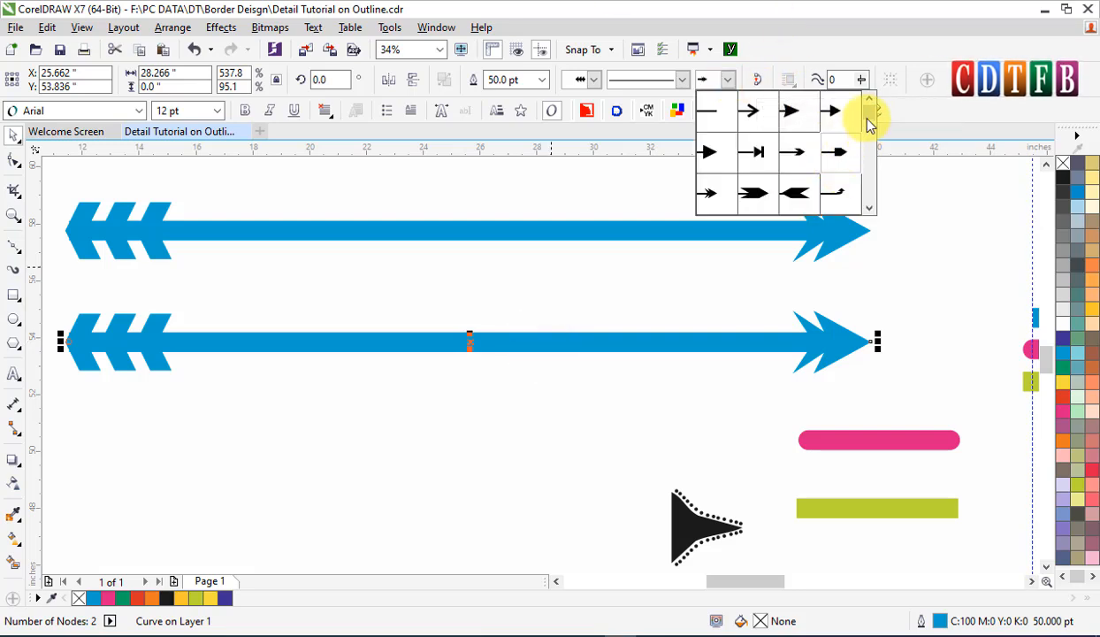
{"action": "left_click_drag", "start_coordinate": [874, 124], "coordinate": [893, 209]}
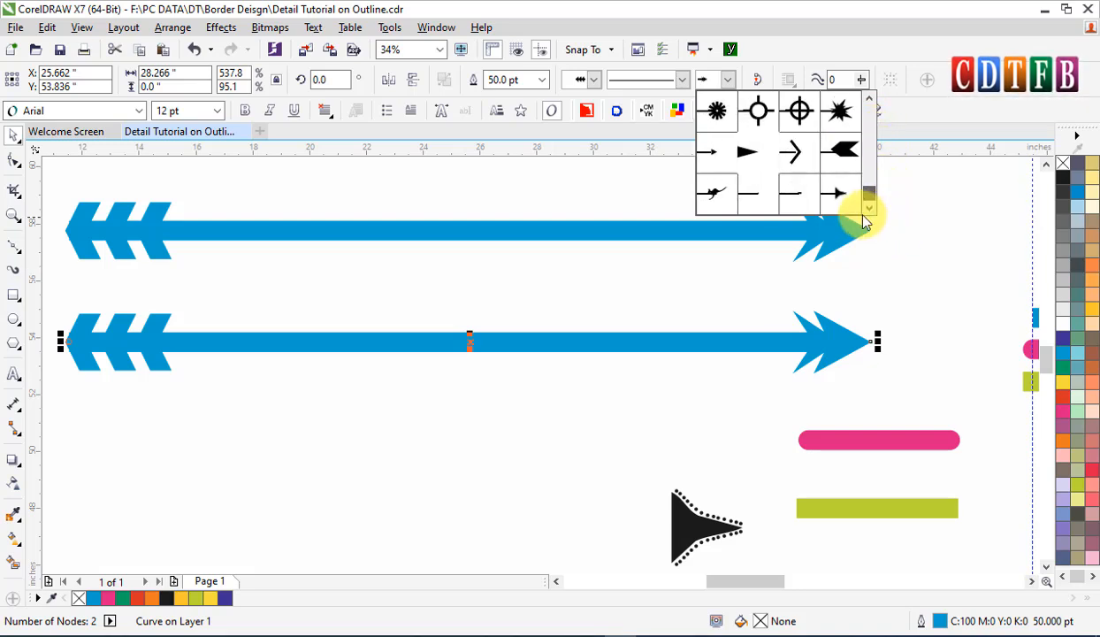
{"action": "left_click", "coordinate": [840, 205]}
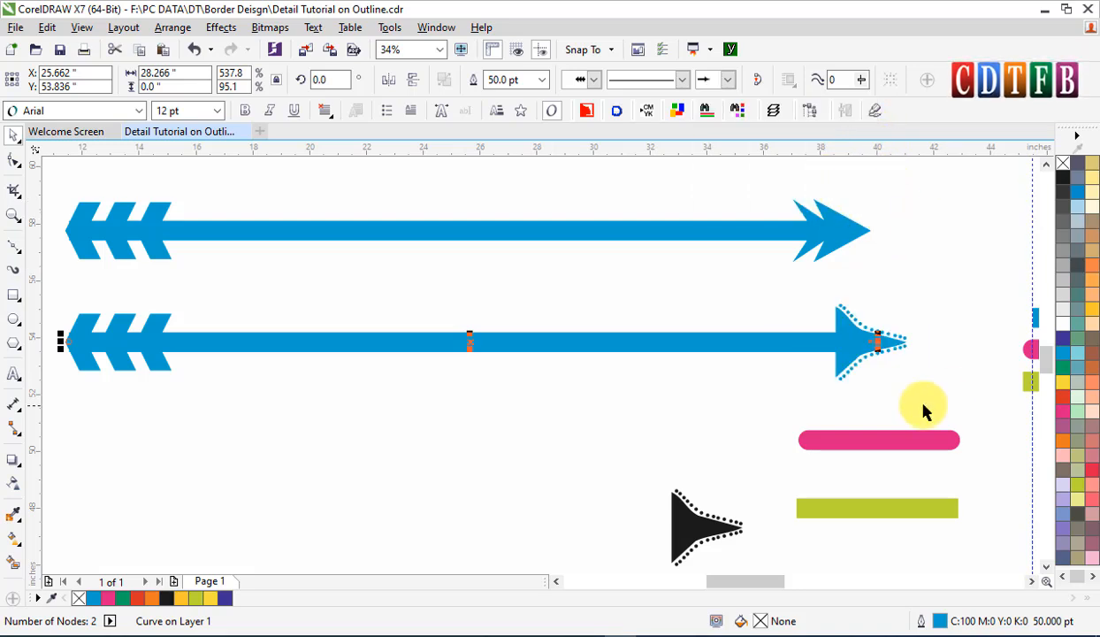
{"action": "left_click", "coordinate": [911, 371]}
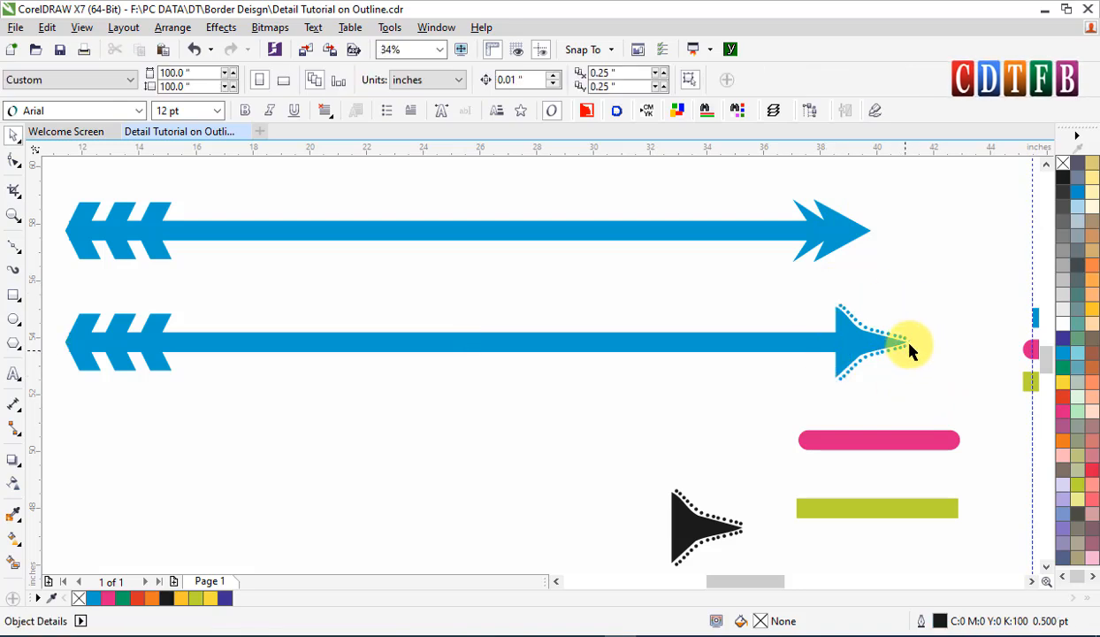
{"action": "scroll", "coordinate": [906, 348], "scroll_direction": "up", "scroll_amount": 4}
{"action": "left_click", "coordinate": [725, 323]}
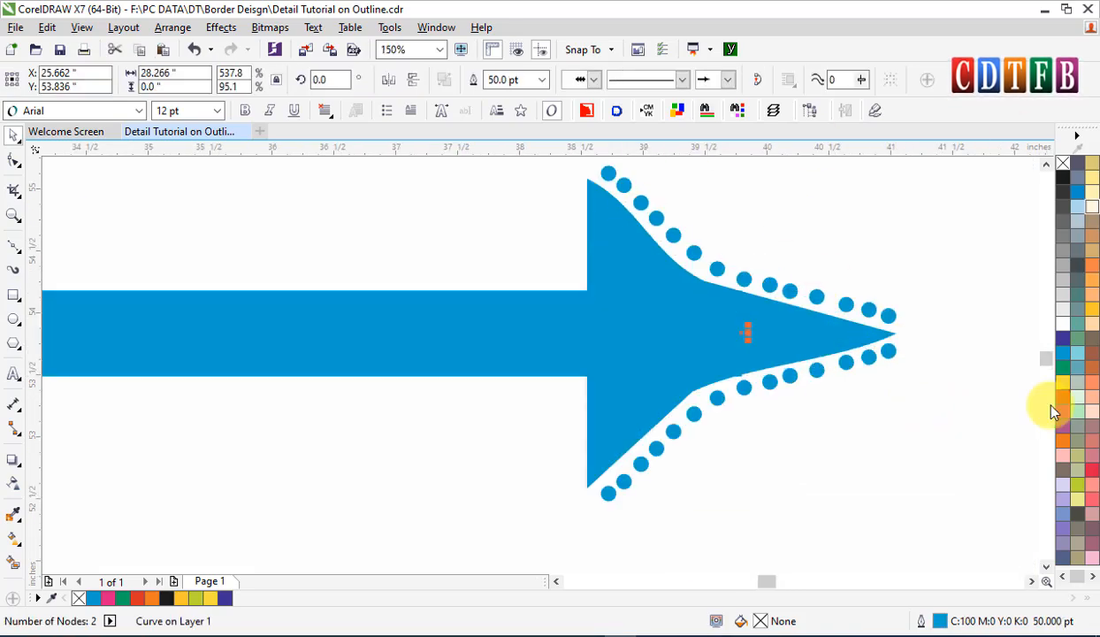
Set the pink line's calligraphic nib to 36% stretch and a -39.8° angle.
{"action": "scroll", "coordinate": [920, 425], "scroll_direction": "down", "scroll_amount": 5}
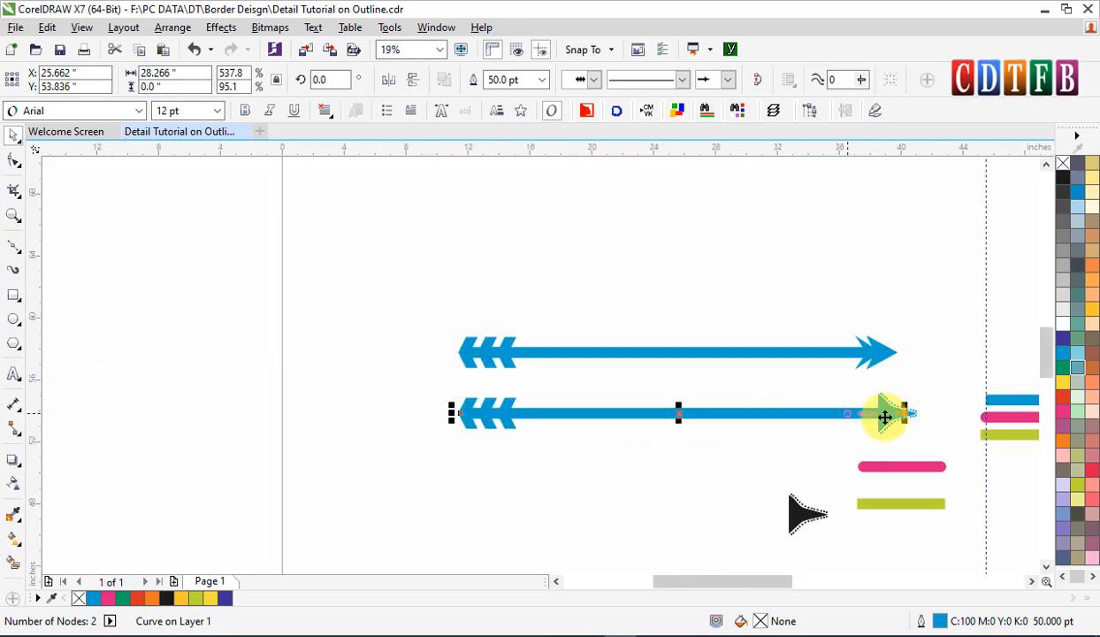
{"action": "left_click", "coordinate": [942, 468]}
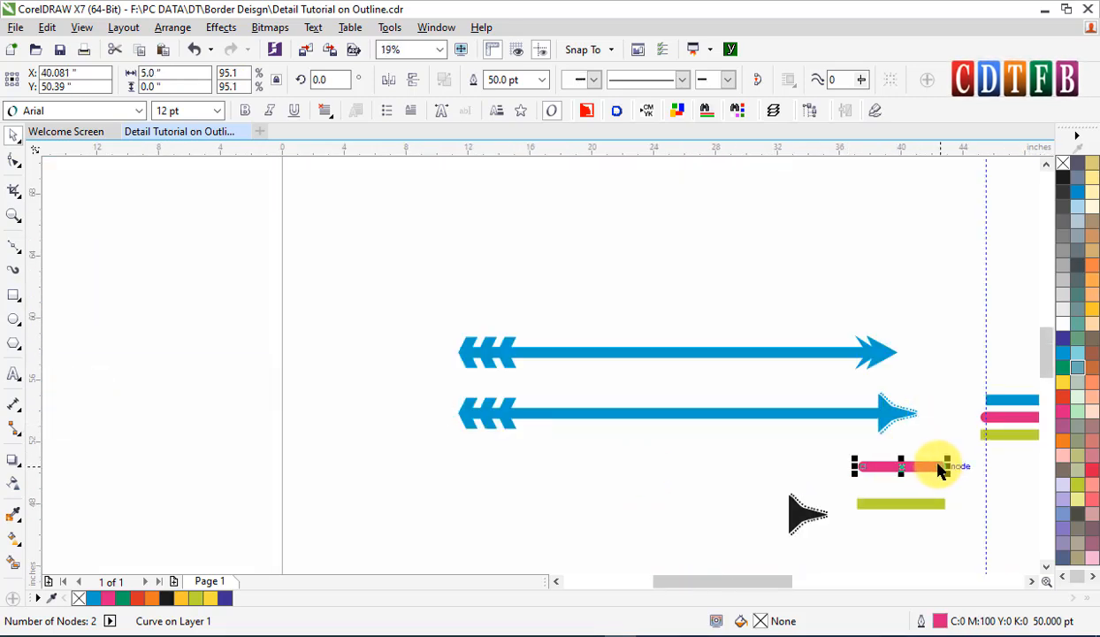
{"action": "key", "text": "F12"}
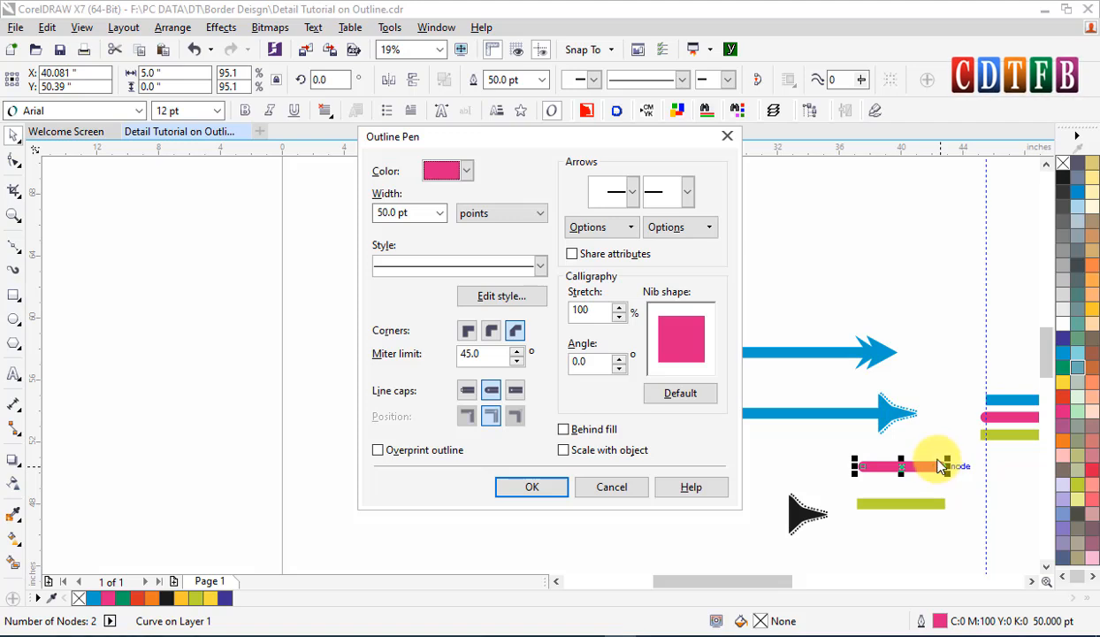
{"action": "double_click", "coordinate": [597, 308]}
{"action": "left_click_drag", "start_coordinate": [653, 341], "coordinate": [691, 351]}
{"action": "left_click", "coordinate": [530, 487]}
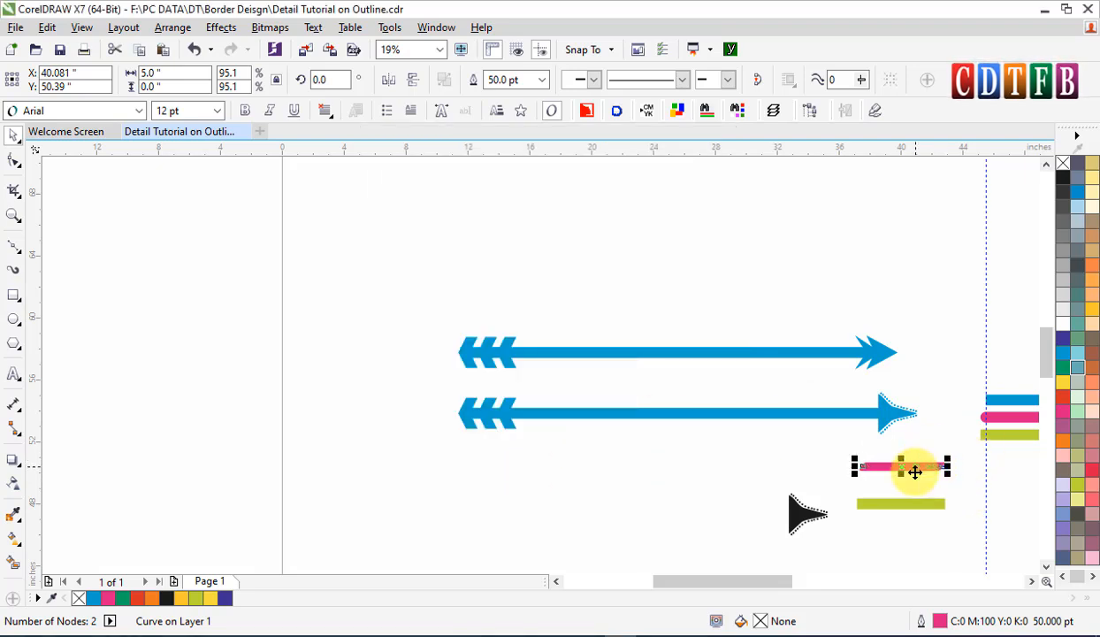
{"action": "scroll", "coordinate": [901, 467], "scroll_direction": "up", "scroll_amount": 2}
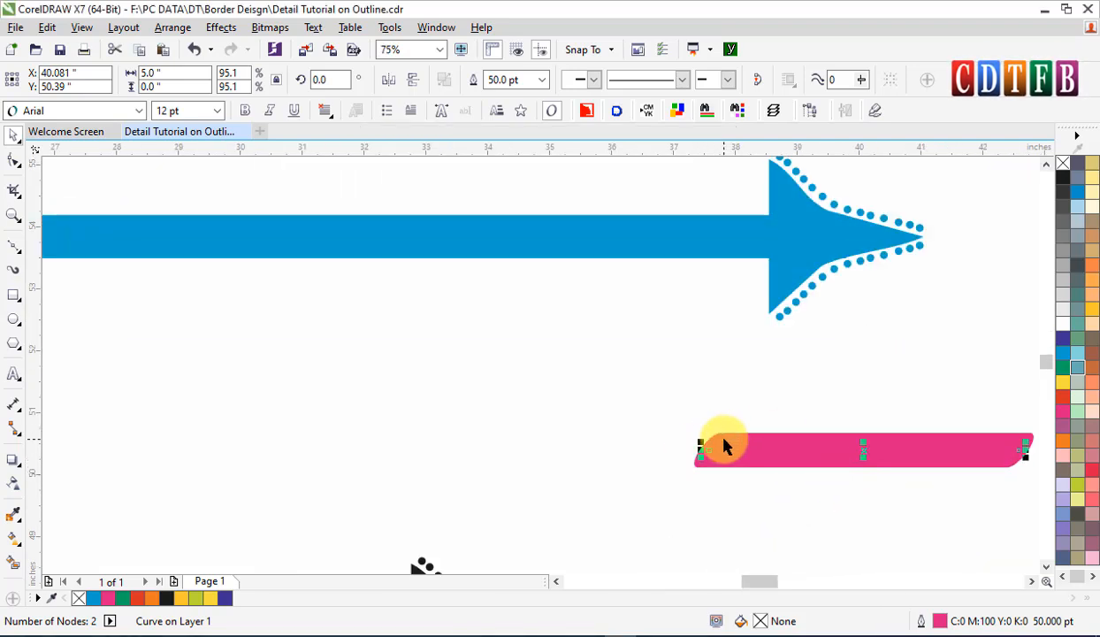
{"action": "left_click", "coordinate": [729, 515]}
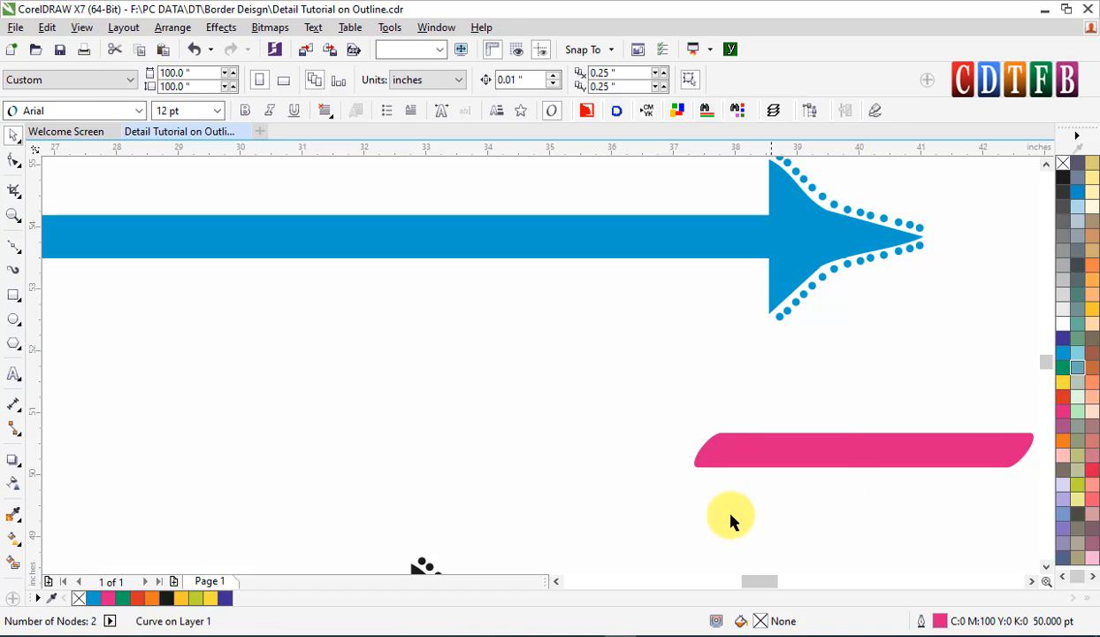
Reset the pink line's calligraphic nib to its default shape.
{"action": "left_click", "coordinate": [741, 452]}
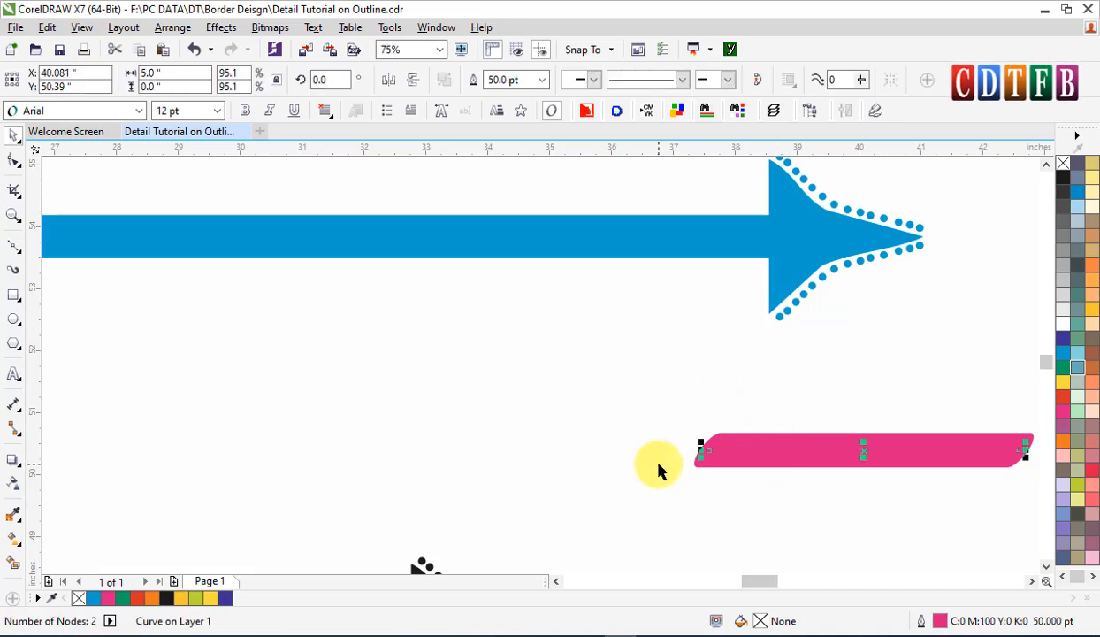
{"action": "key", "text": "F12"}
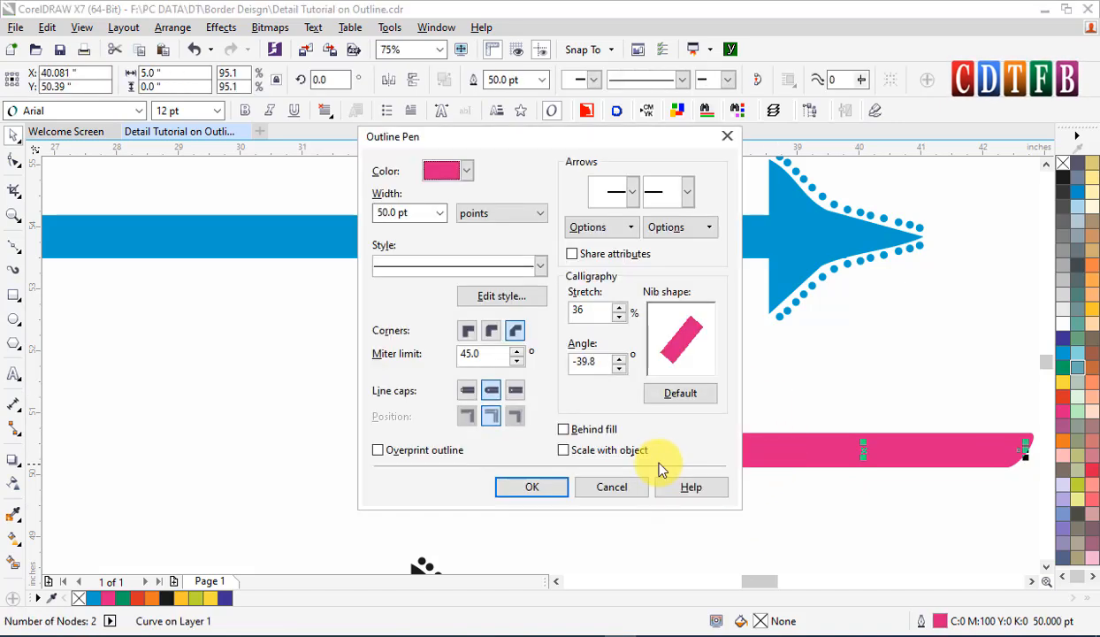
{"action": "left_click", "coordinate": [707, 393]}
{"action": "left_click", "coordinate": [531, 486]}
Move the blue arrows, black arrowhead, coloured lines and arc designs together to the page's right edge and deselect them.
{"action": "scroll", "coordinate": [579, 429], "scroll_direction": "down", "scroll_amount": 5}
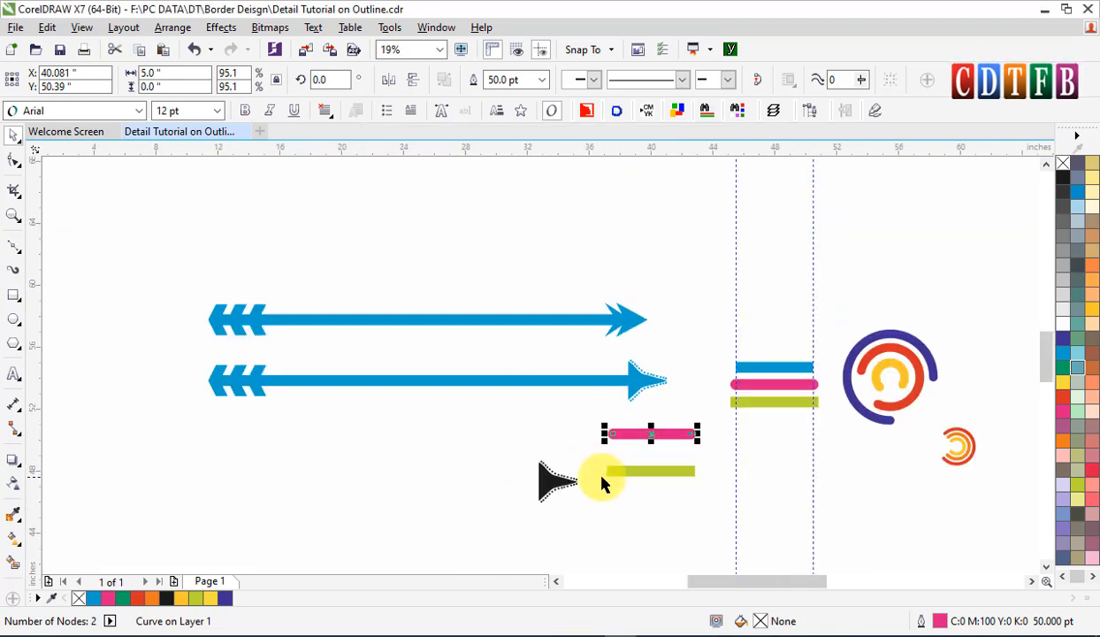
{"action": "scroll", "coordinate": [307, 282], "scroll_direction": "down", "scroll_amount": 3}
{"action": "left_click_drag", "start_coordinate": [703, 417], "coordinate": [856, 357]}
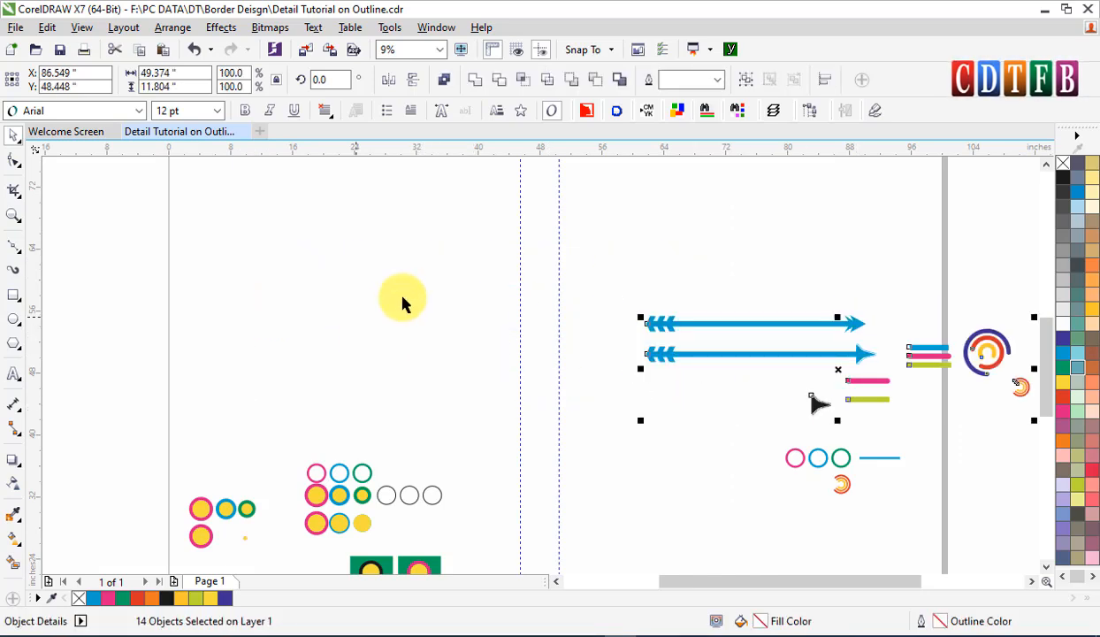
{"action": "left_click", "coordinate": [80, 353]}
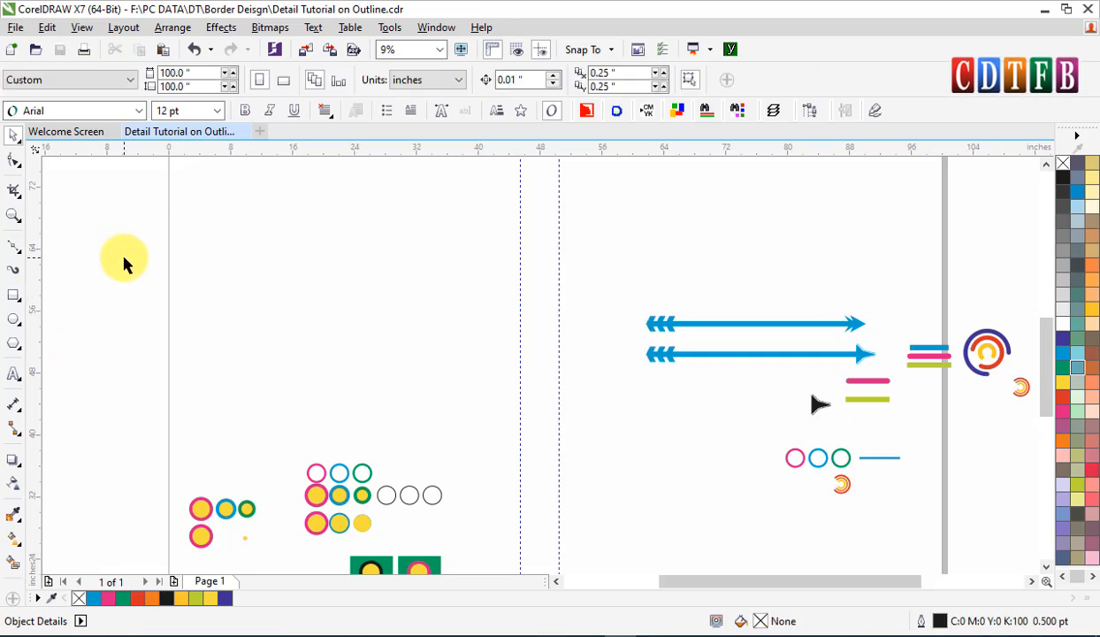
Move the lower green line to the page's empty upper-left area and stretch it from its centre to about 16.9 inches long.
{"action": "left_click_drag", "start_coordinate": [879, 399], "coordinate": [370, 226]}
{"action": "key", "text": "z"}
{"action": "left_click_drag", "start_coordinate": [228, 288], "coordinate": [502, 206]}
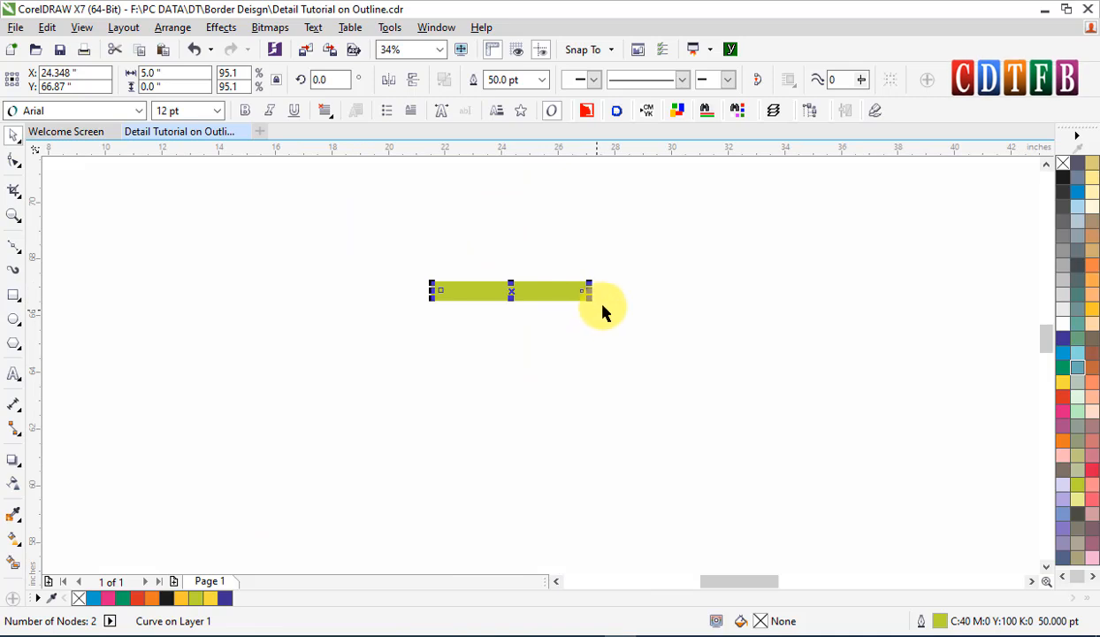
{"action": "left_click_drag", "start_coordinate": [591, 301], "coordinate": [758, 354]}
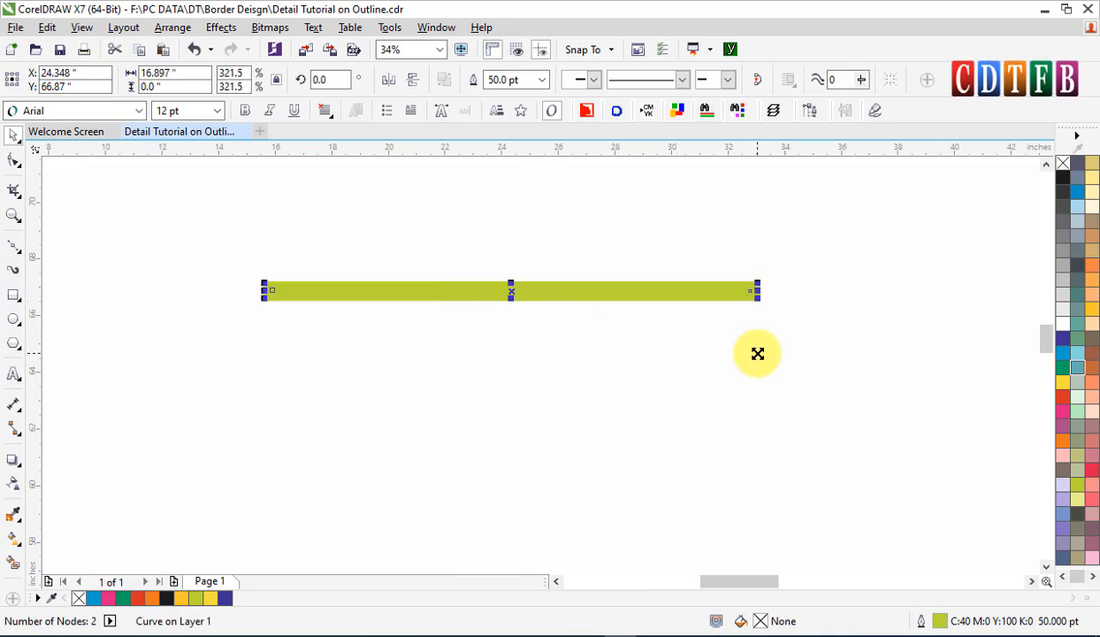
Give the long green line's outline mitered corners.
{"action": "key", "text": "F12"}
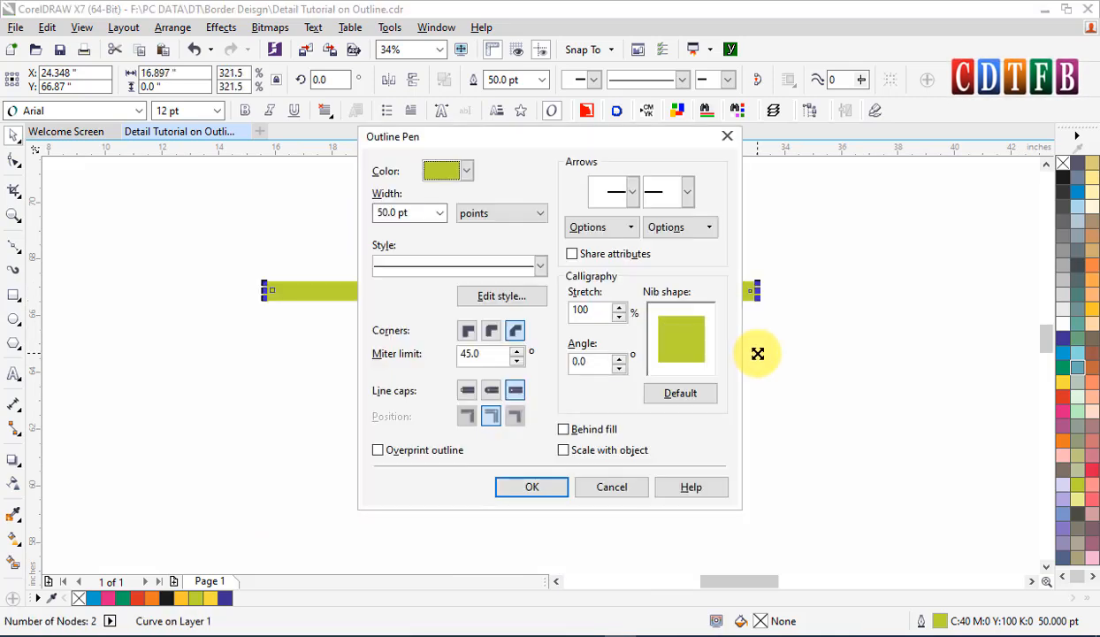
{"action": "left_click", "coordinate": [467, 330]}
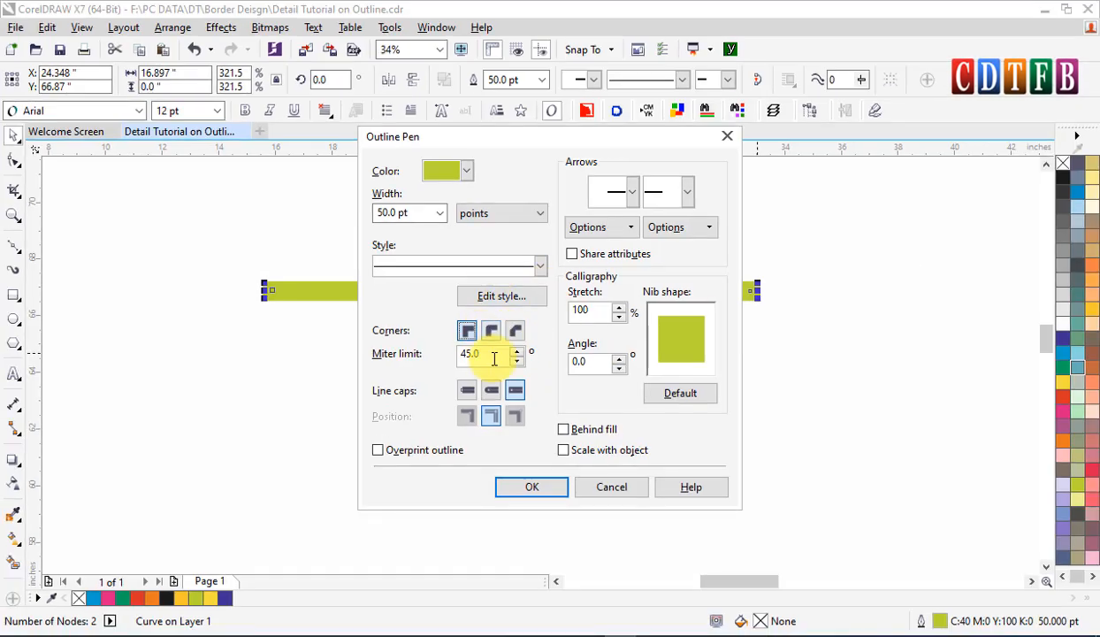
{"action": "left_click", "coordinate": [533, 486]}
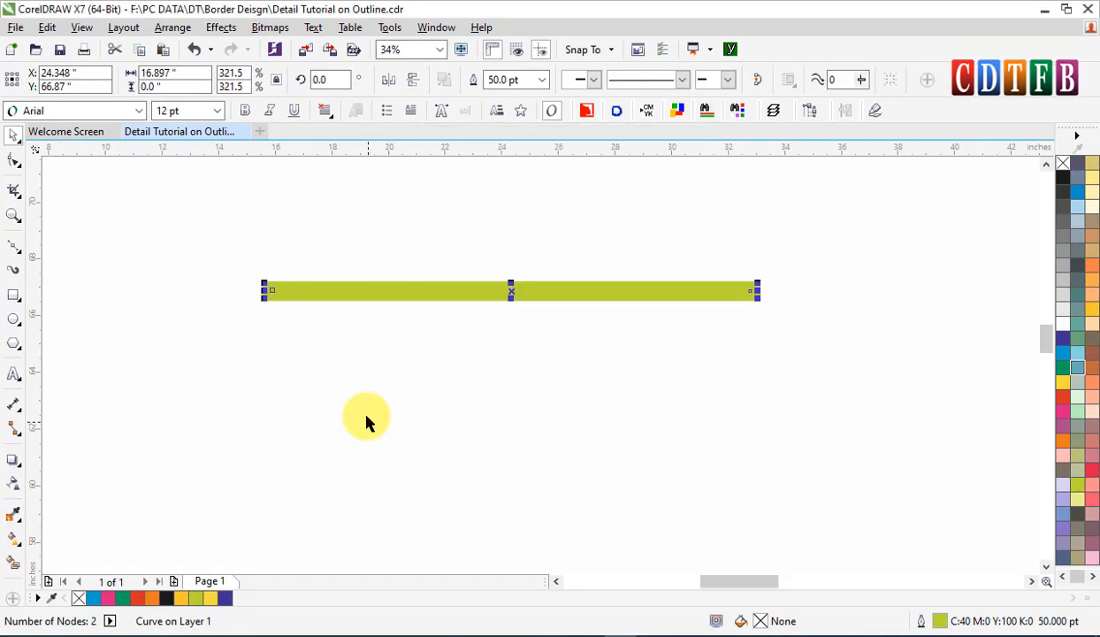
Duplicate the long green line about 1.65 inches below, give the copy round corners and deselect it.
{"action": "left_click", "coordinate": [411, 341]}
{"action": "left_click", "coordinate": [462, 297]}
{"action": "left_click_drag", "start_coordinate": [474, 290], "coordinate": [482, 338]}
{"action": "right_click", "coordinate": [481, 338]}
{"action": "key", "text": "F12"}
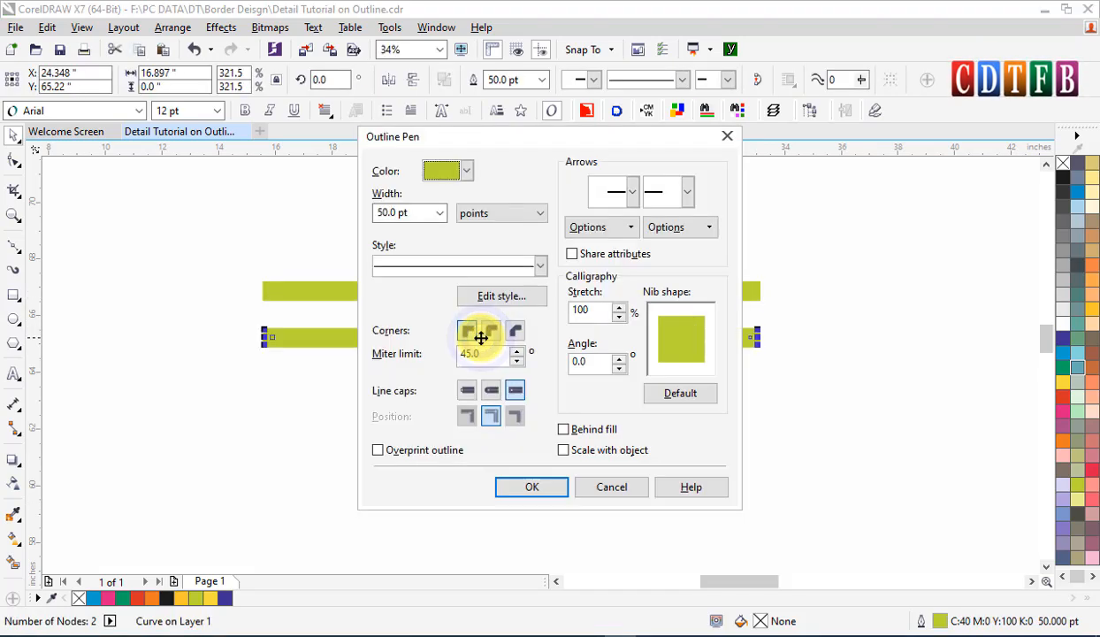
{"action": "left_click", "coordinate": [490, 334]}
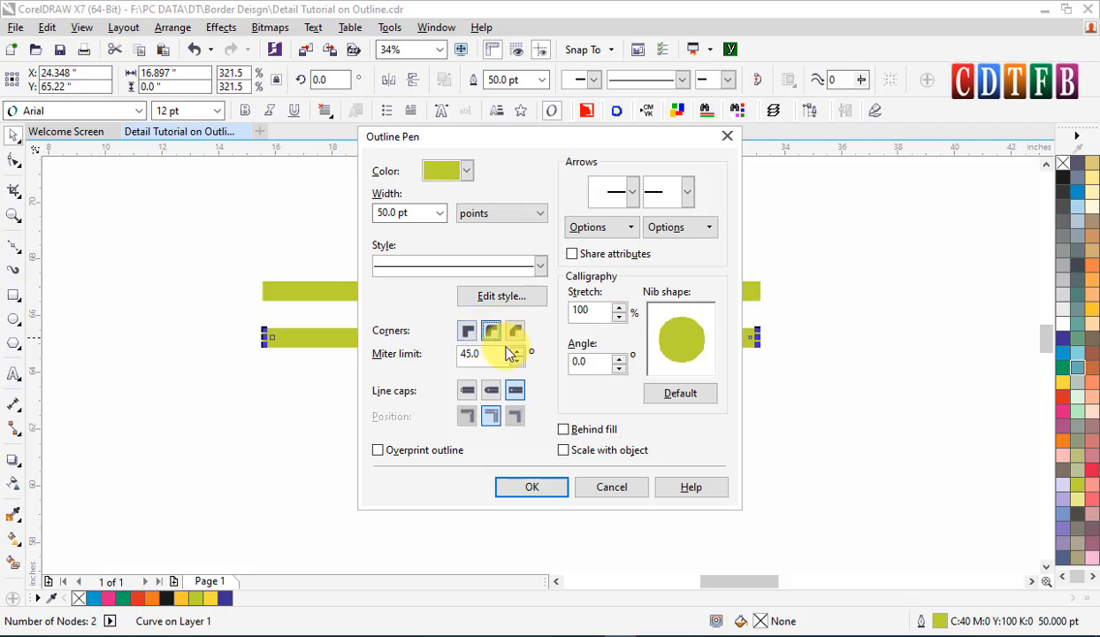
{"action": "left_click", "coordinate": [532, 488]}
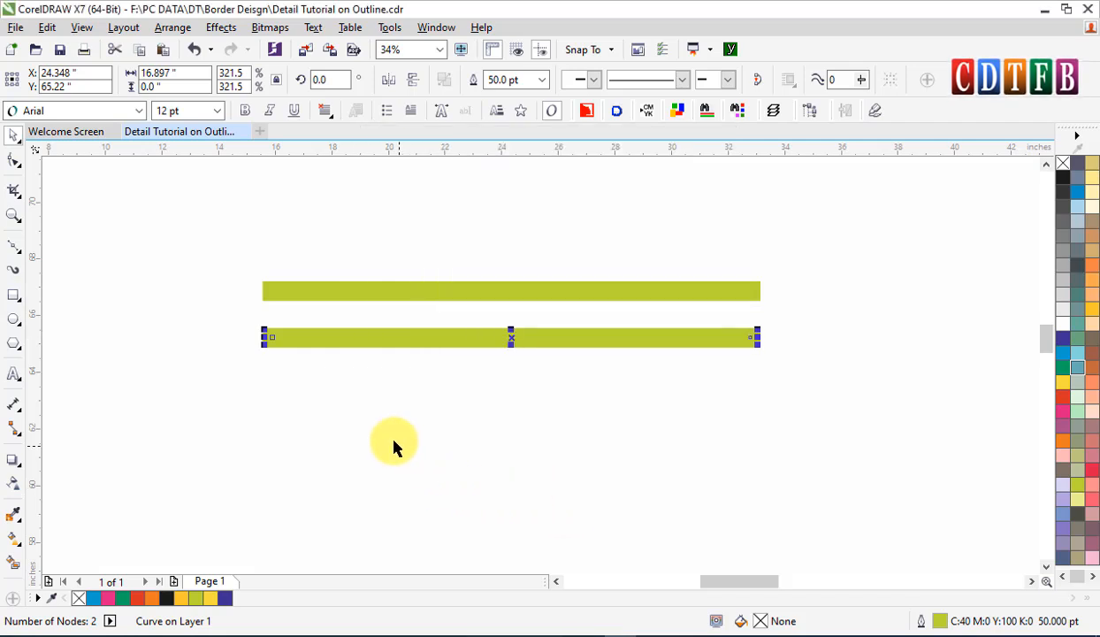
{"action": "left_click", "coordinate": [203, 329]}
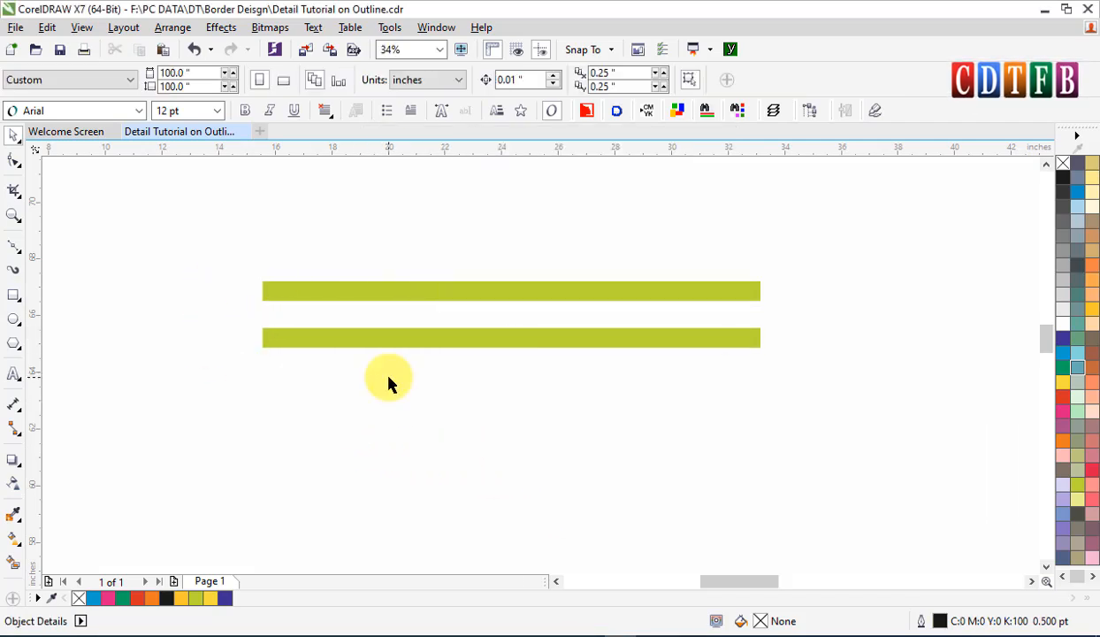
Duplicate the round-cornered green line about 2.3 inches below and give the copy beveled corners.
{"action": "key", "text": "F12"}
{"action": "key", "text": "Escape"}
{"action": "left_click_drag", "start_coordinate": [530, 340], "coordinate": [533, 401]}
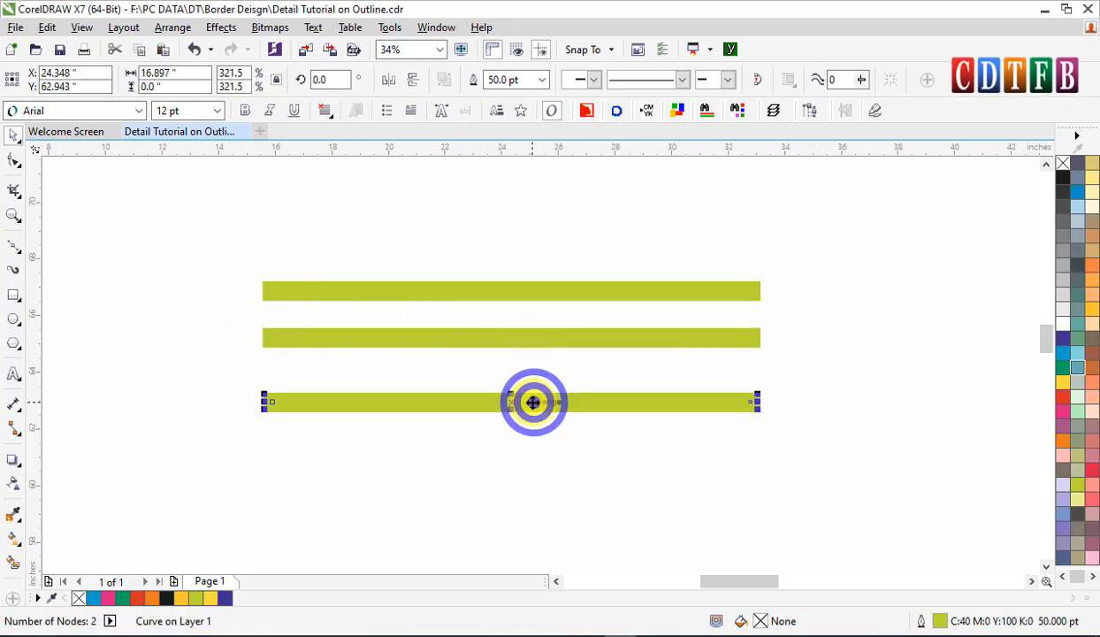
{"action": "key", "text": "F12"}
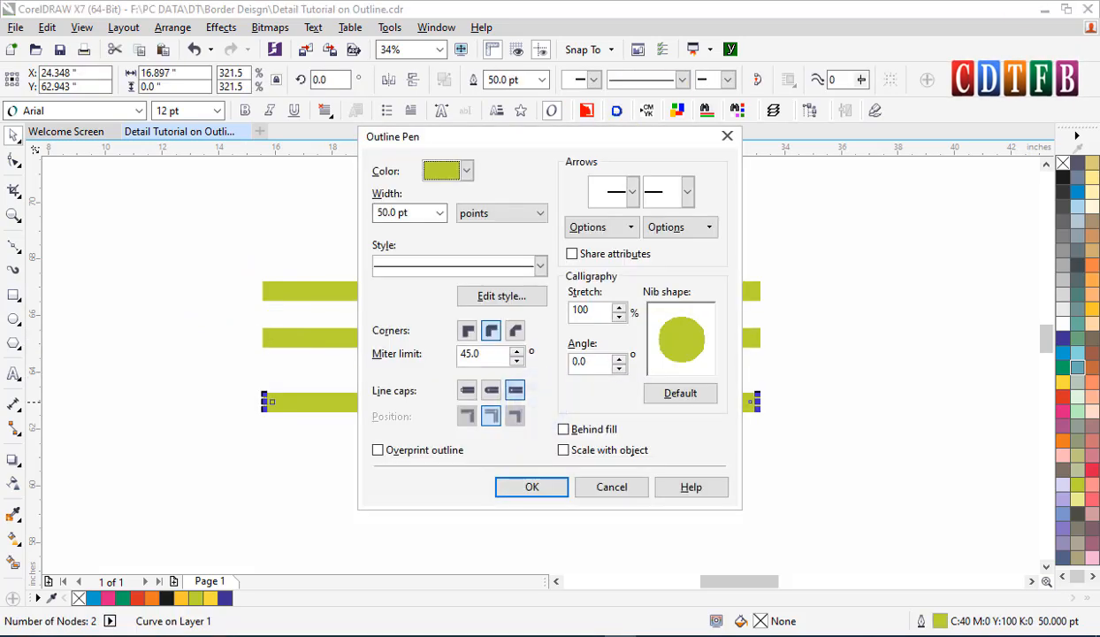
{"action": "left_click", "coordinate": [516, 333]}
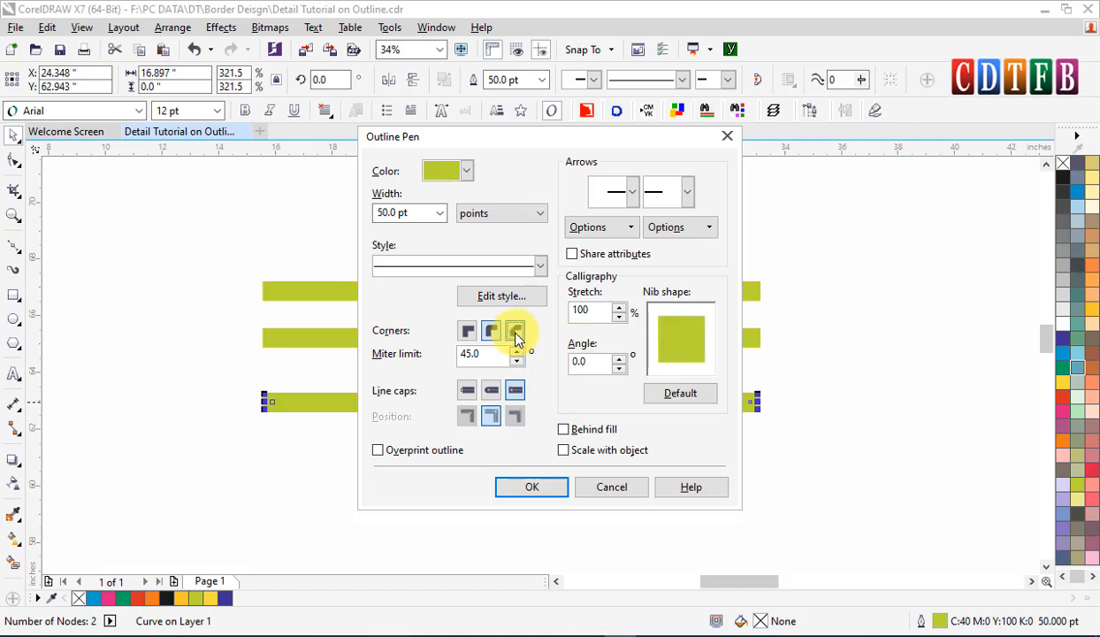
{"action": "left_click", "coordinate": [532, 486]}
{"action": "left_click", "coordinate": [378, 504]}
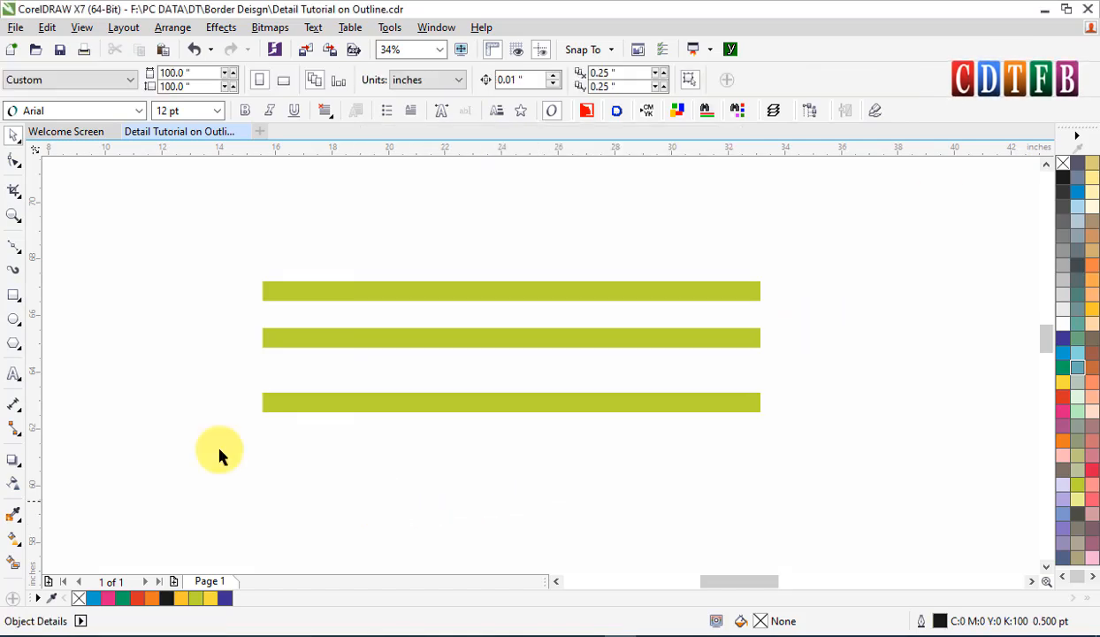
Recolour the middle green line's outline pink and the bottom one's blue.
{"action": "left_click", "coordinate": [447, 345]}
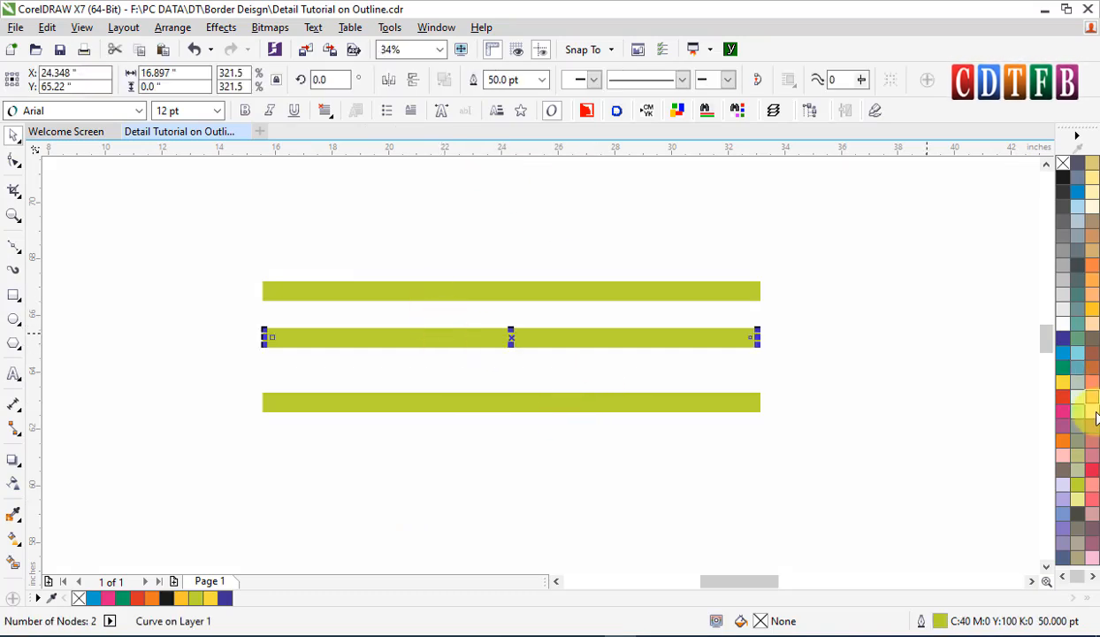
{"action": "right_click", "coordinate": [1064, 412]}
{"action": "left_click", "coordinate": [648, 419]}
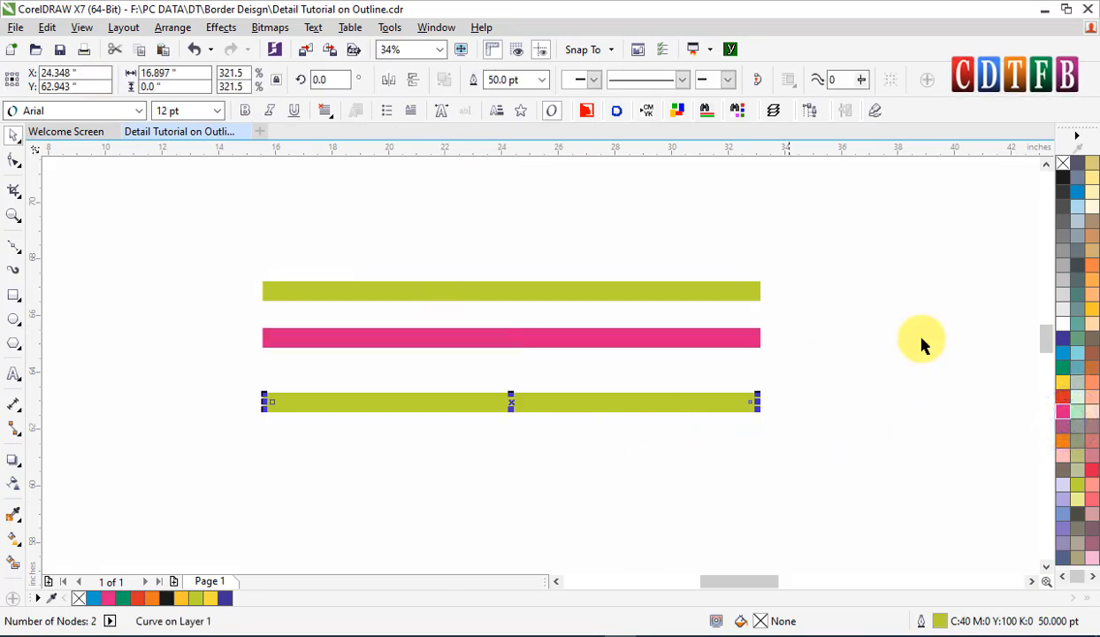
{"action": "right_click", "coordinate": [1064, 364]}
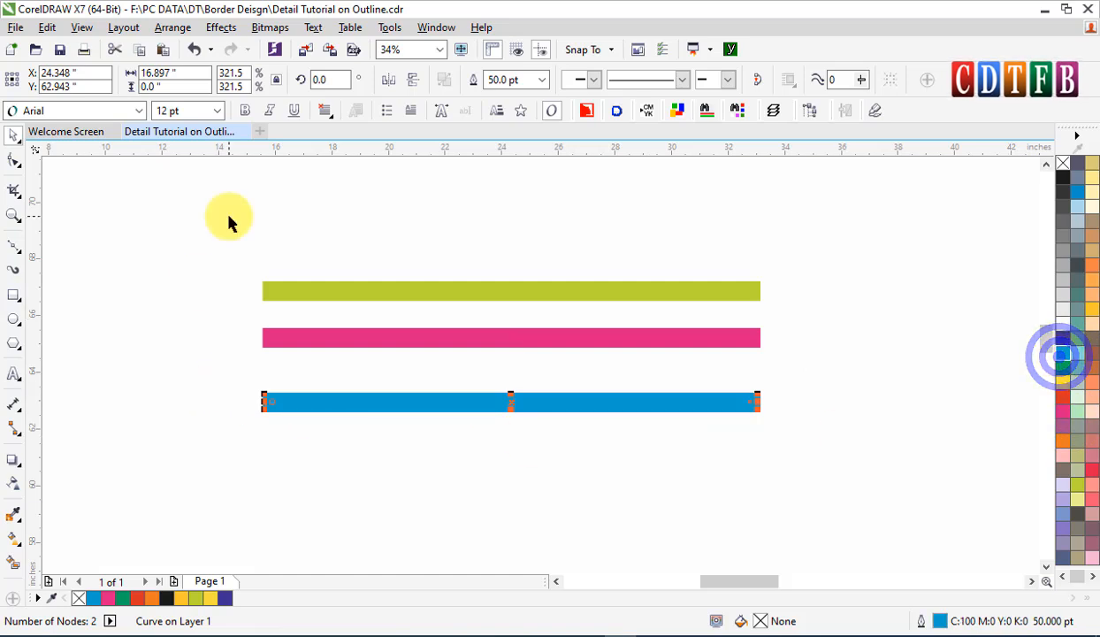
Duplicate the green, pink and blue lines together, placing the copies about 10.5 inches right and 12 inches below.
{"action": "left_click_drag", "start_coordinate": [276, 251], "coordinate": [810, 449]}
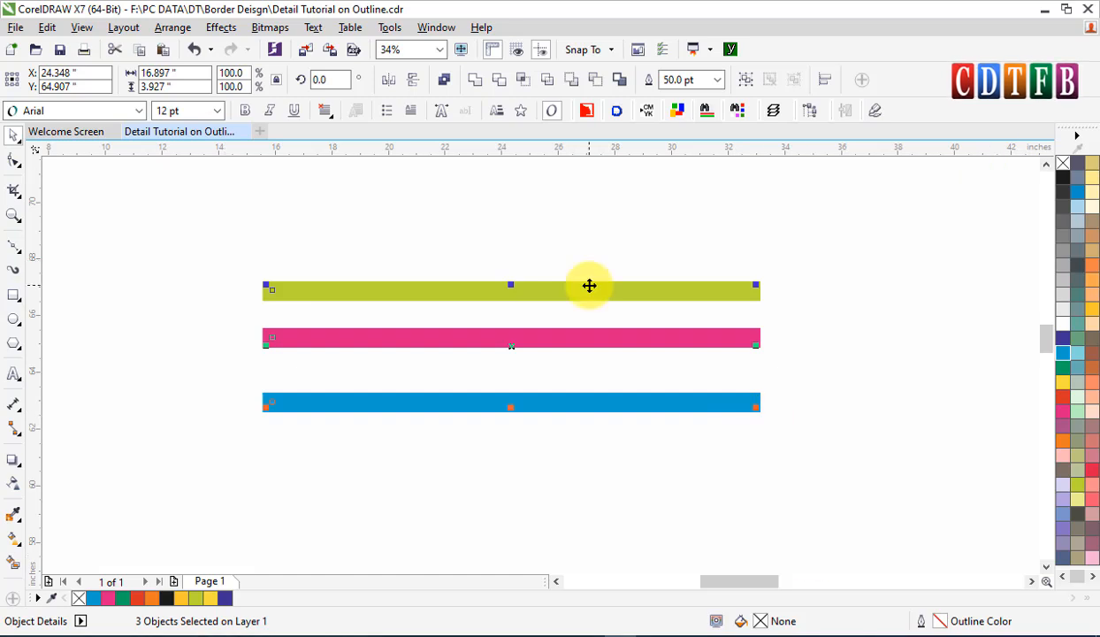
{"action": "scroll", "coordinate": [589, 286], "scroll_direction": "down", "scroll_amount": 2}
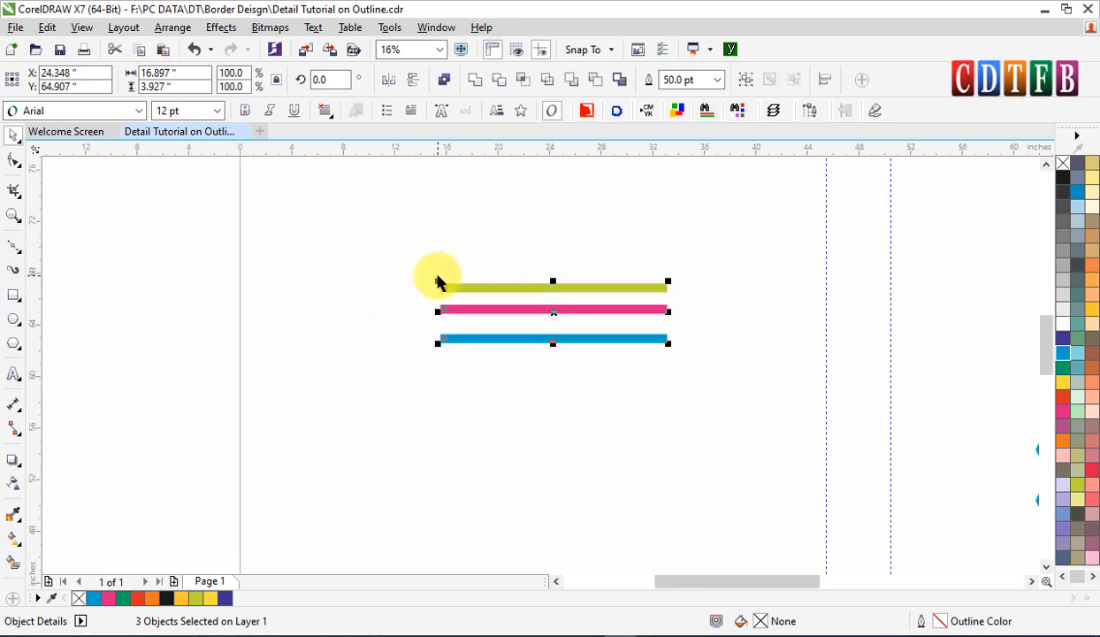
{"action": "left_click_drag", "start_coordinate": [555, 313], "coordinate": [690, 464]}
{"action": "right_click", "coordinate": [690, 464]}
Add a node to the original green line with the Shape tool and pull it up into a peak at about (21.08, 71.51).
{"action": "key", "text": "F2"}
{"action": "left_click_drag", "start_coordinate": [399, 259], "coordinate": [672, 320]}
{"action": "left_click", "coordinate": [14, 161]}
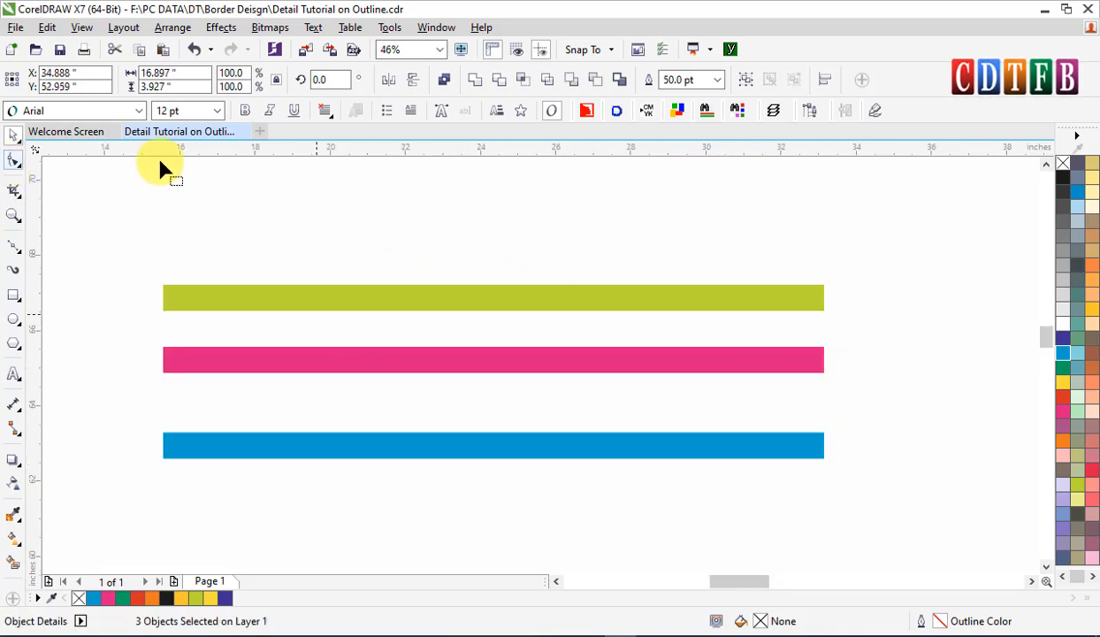
{"action": "left_click", "coordinate": [480, 305]}
{"action": "scroll", "coordinate": [480, 300], "scroll_direction": "up", "scroll_amount": 2}
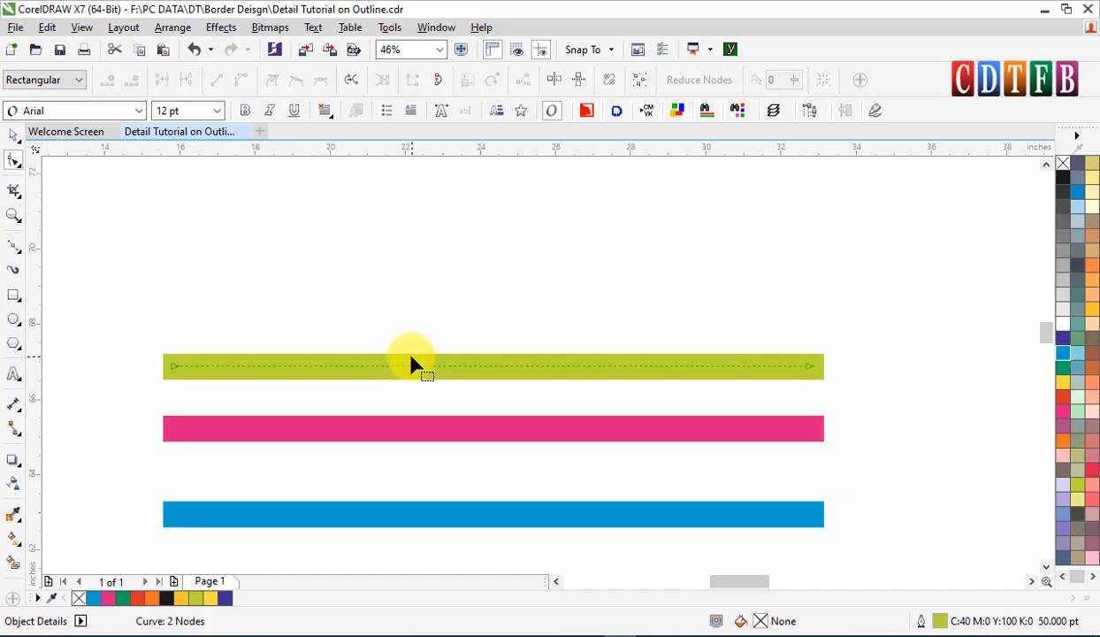
{"action": "double_click", "coordinate": [414, 372]}
{"action": "left_click_drag", "start_coordinate": [413, 372], "coordinate": [370, 191]}
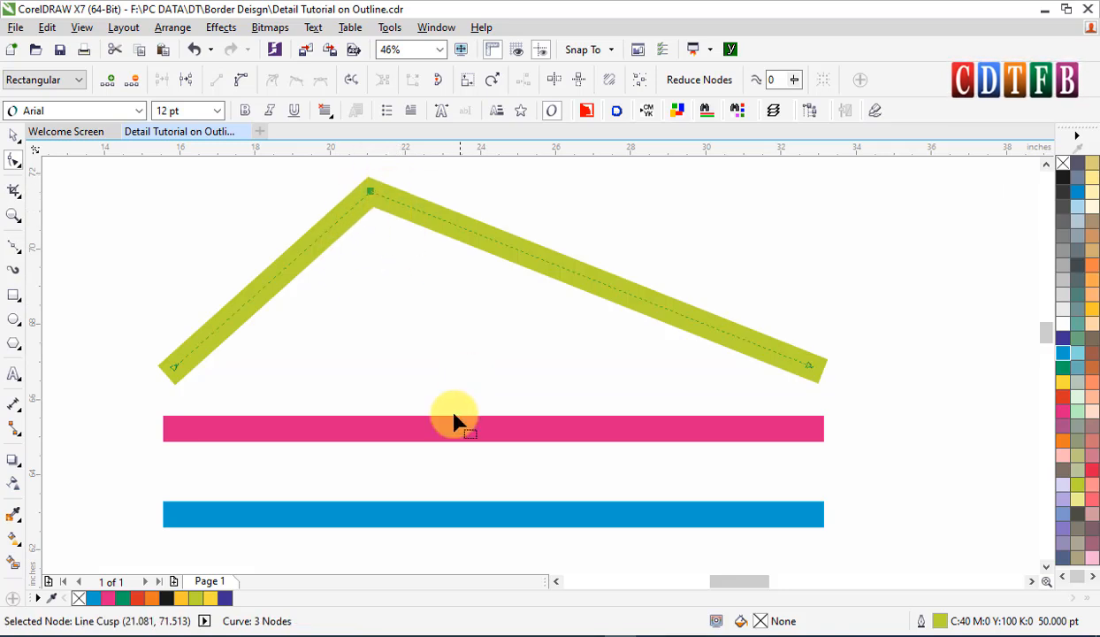
Add a node to the pink line, pull it up to about (23.16, 68.58), and compare its corner with the green line's.
{"action": "double_click", "coordinate": [337, 430]}
{"action": "left_click_drag", "start_coordinate": [339, 430], "coordinate": [449, 302]}
{"action": "scroll", "coordinate": [449, 297], "scroll_direction": "up", "scroll_amount": 5}
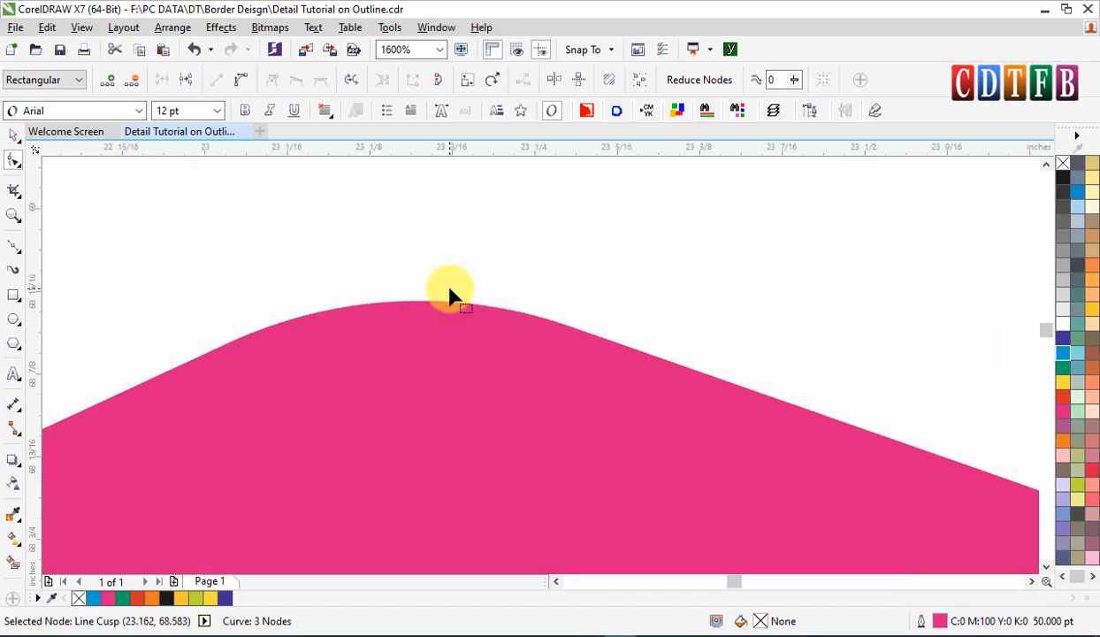
{"action": "scroll", "coordinate": [520, 322], "scroll_direction": "down", "scroll_amount": 4}
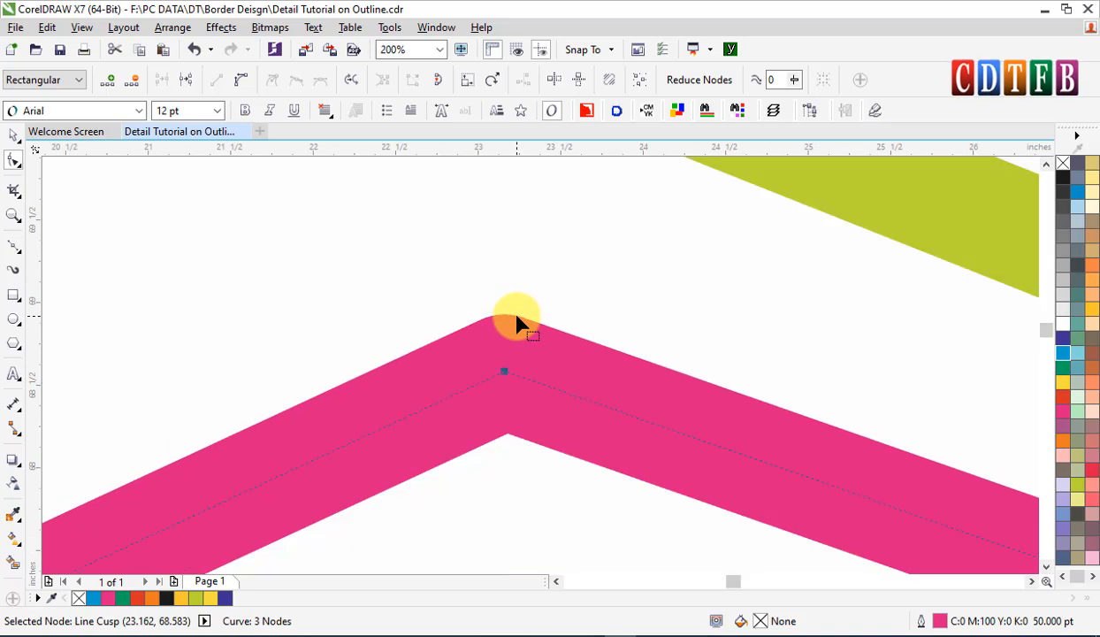
{"action": "scroll", "coordinate": [521, 320], "scroll_direction": "up", "scroll_amount": 2}
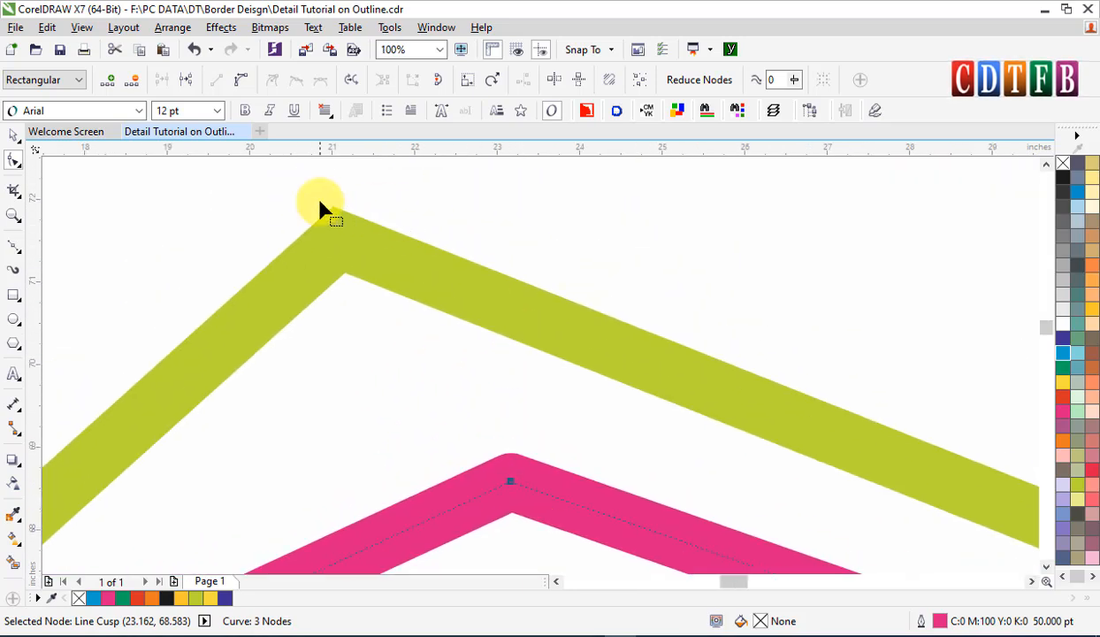
{"action": "scroll", "coordinate": [319, 207], "scroll_direction": "up", "scroll_amount": 5}
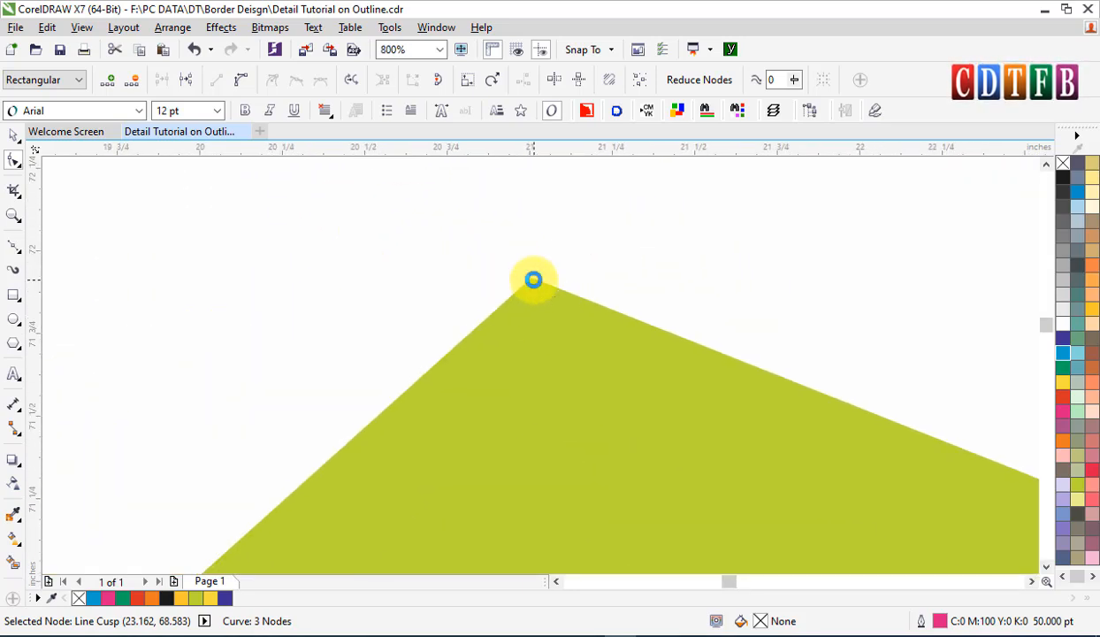
{"action": "scroll", "coordinate": [531, 291], "scroll_direction": "down", "scroll_amount": 6}
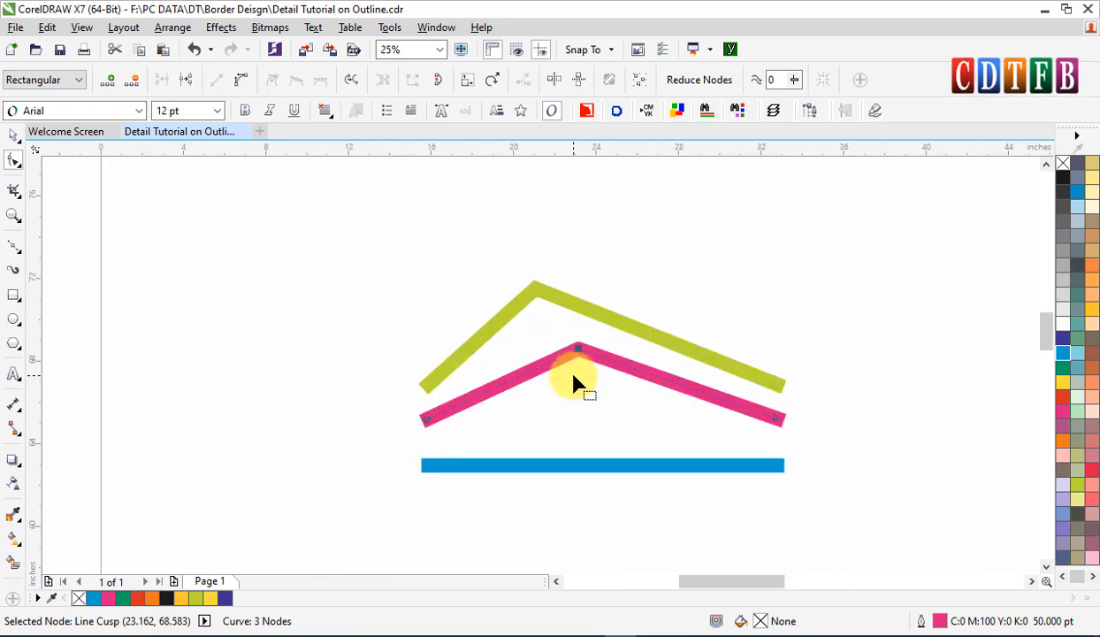
Add a node near the blue line's middle, pull it up to about (23.28, 65.90), and inspect the corner.
{"action": "scroll", "coordinate": [574, 470], "scroll_direction": "up", "scroll_amount": 1}
{"action": "left_click", "coordinate": [585, 462]}
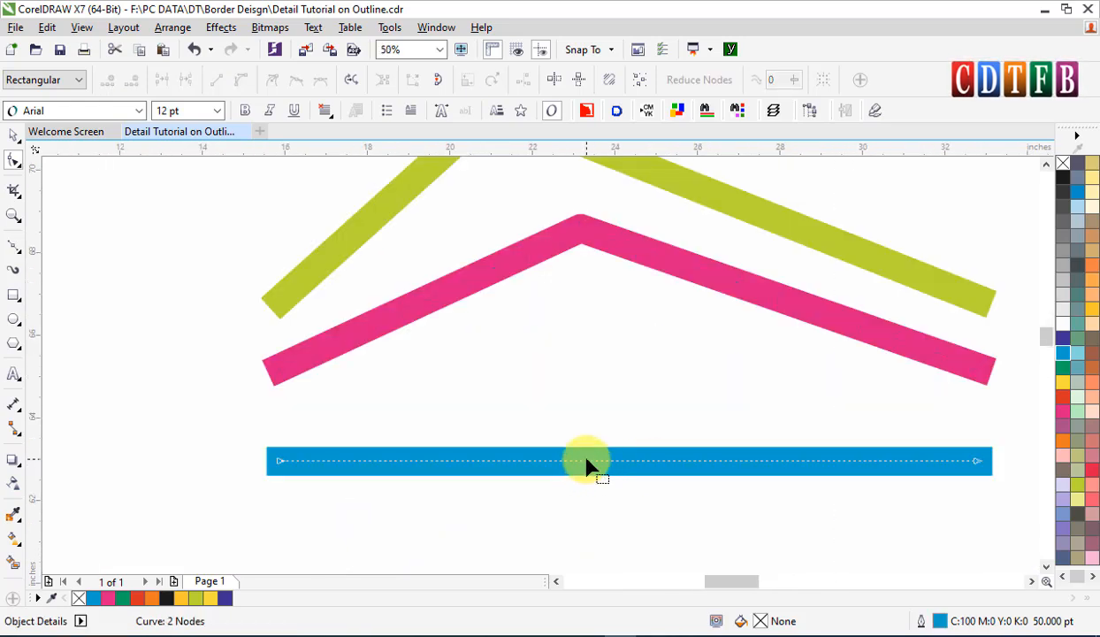
{"action": "double_click", "coordinate": [586, 463]}
{"action": "left_click_drag", "start_coordinate": [585, 462], "coordinate": [592, 348]}
{"action": "scroll", "coordinate": [592, 349], "scroll_direction": "up", "scroll_amount": 2}
{"action": "scroll", "coordinate": [584, 285], "scroll_direction": "up", "scroll_amount": 2}
{"action": "scroll", "coordinate": [583, 341], "scroll_direction": "down", "scroll_amount": 2}
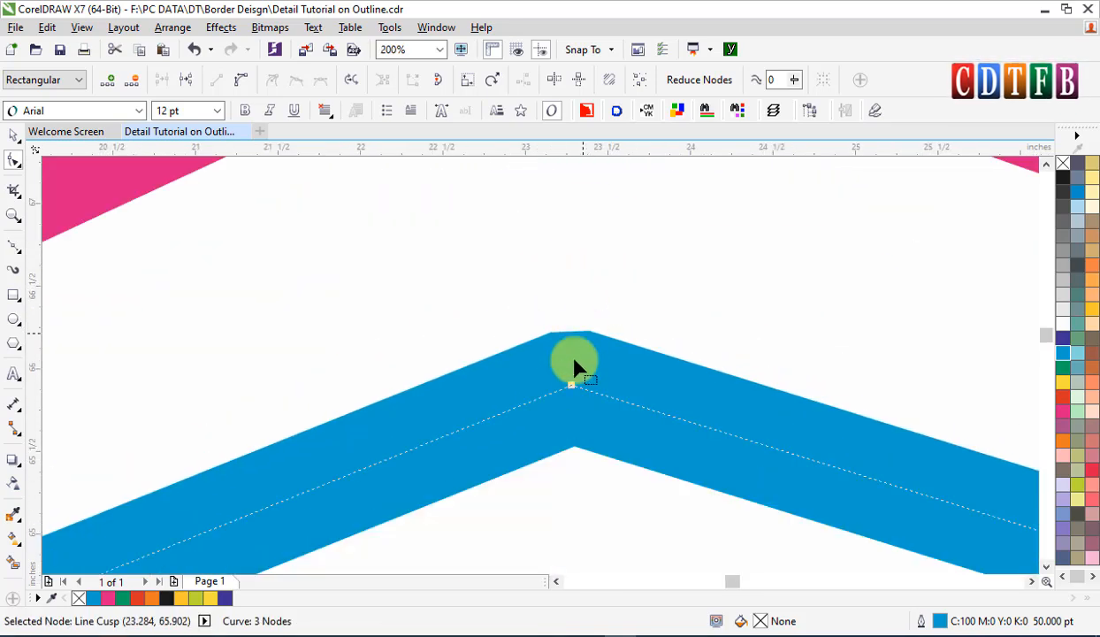
{"action": "scroll", "coordinate": [575, 391], "scroll_direction": "down", "scroll_amount": 3}
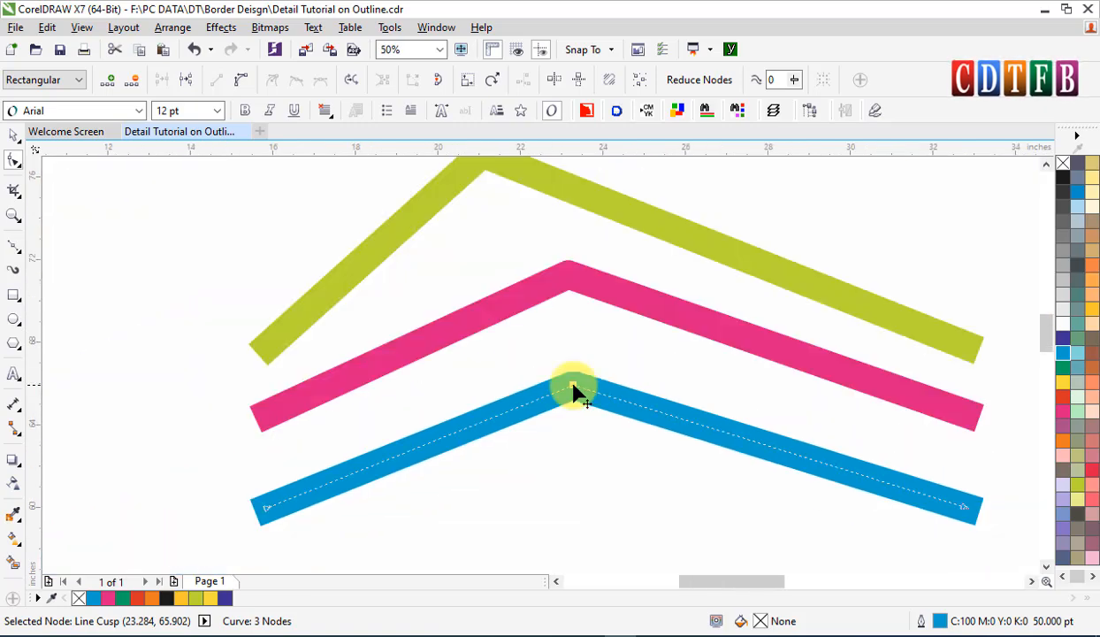
Add a second node beside the blue line's peak and pull it up to about (23.17, 66.73), forming a step.
{"action": "scroll", "coordinate": [560, 393], "scroll_direction": "up", "scroll_amount": 3}
{"action": "double_click", "coordinate": [568, 417]}
{"action": "left_click_drag", "start_coordinate": [568, 417], "coordinate": [655, 240]}
{"action": "scroll", "coordinate": [654, 297], "scroll_direction": "down", "scroll_amount": 2}
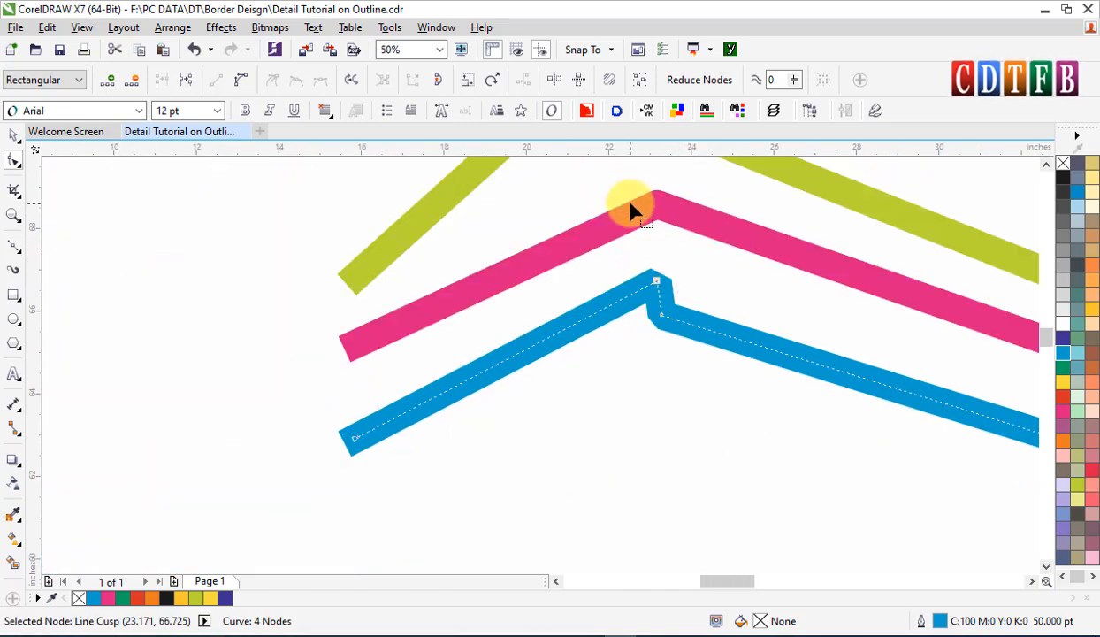
Add a second pink-line node at about (22.63, 69.33), inspect its corner, and move the former peak node to about (22.91, 68.16).
{"action": "left_click", "coordinate": [631, 213]}
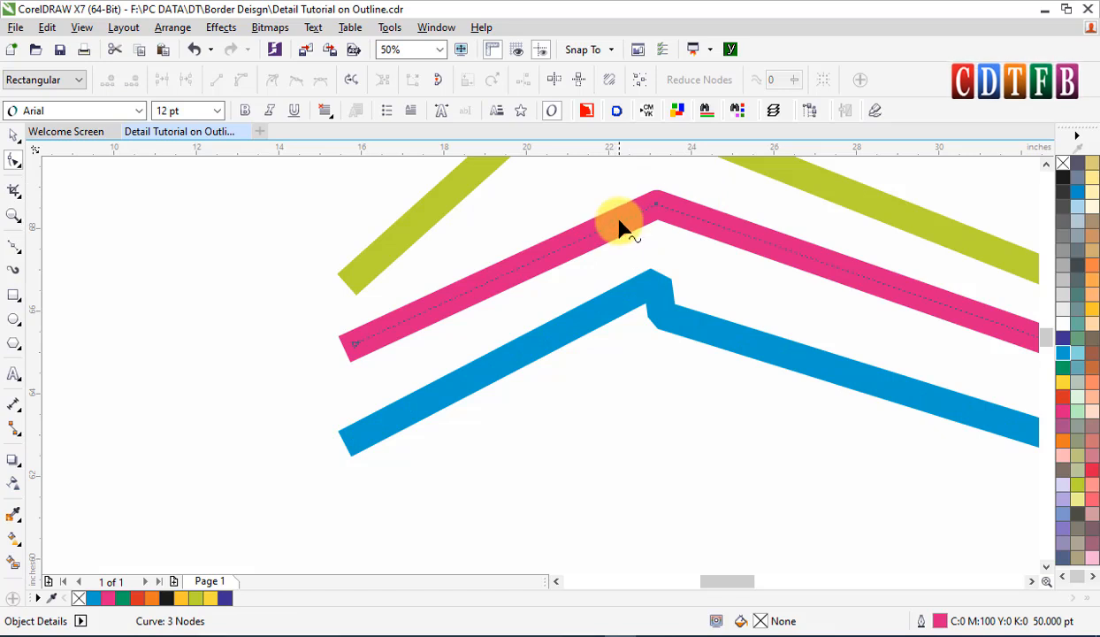
{"action": "double_click", "coordinate": [619, 228]}
{"action": "left_click_drag", "start_coordinate": [619, 228], "coordinate": [633, 176]}
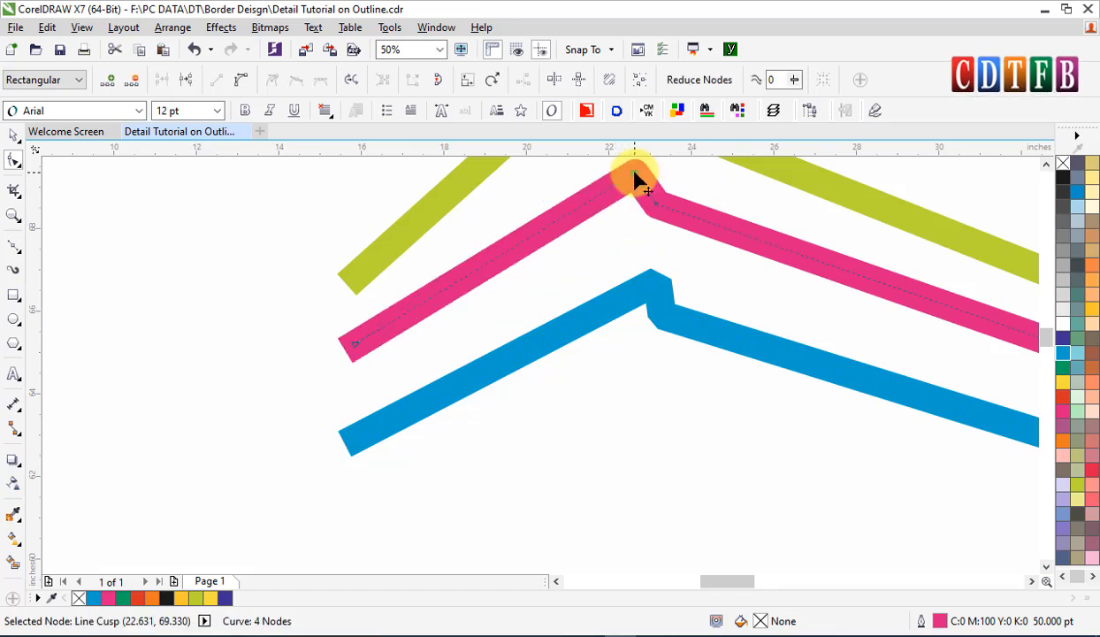
{"action": "scroll", "coordinate": [633, 177], "scroll_direction": "up", "scroll_amount": 4}
{"action": "scroll", "coordinate": [656, 258], "scroll_direction": "up", "scroll_amount": 1}
{"action": "scroll", "coordinate": [657, 260], "scroll_direction": "down", "scroll_amount": 1}
{"action": "scroll", "coordinate": [690, 262], "scroll_direction": "up", "scroll_amount": 1}
{"action": "scroll", "coordinate": [690, 263], "scroll_direction": "down", "scroll_amount": 1}
{"action": "scroll", "coordinate": [696, 271], "scroll_direction": "up", "scroll_amount": 1}
{"action": "scroll", "coordinate": [694, 270], "scroll_direction": "down", "scroll_amount": 3}
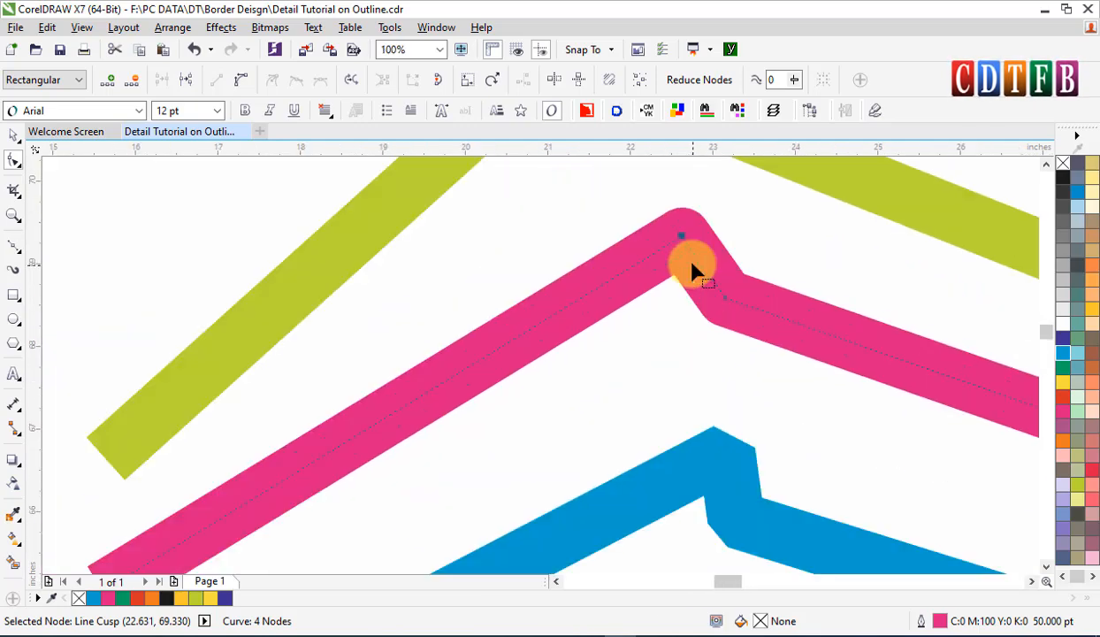
{"action": "left_click_drag", "start_coordinate": [727, 304], "coordinate": [708, 342]}
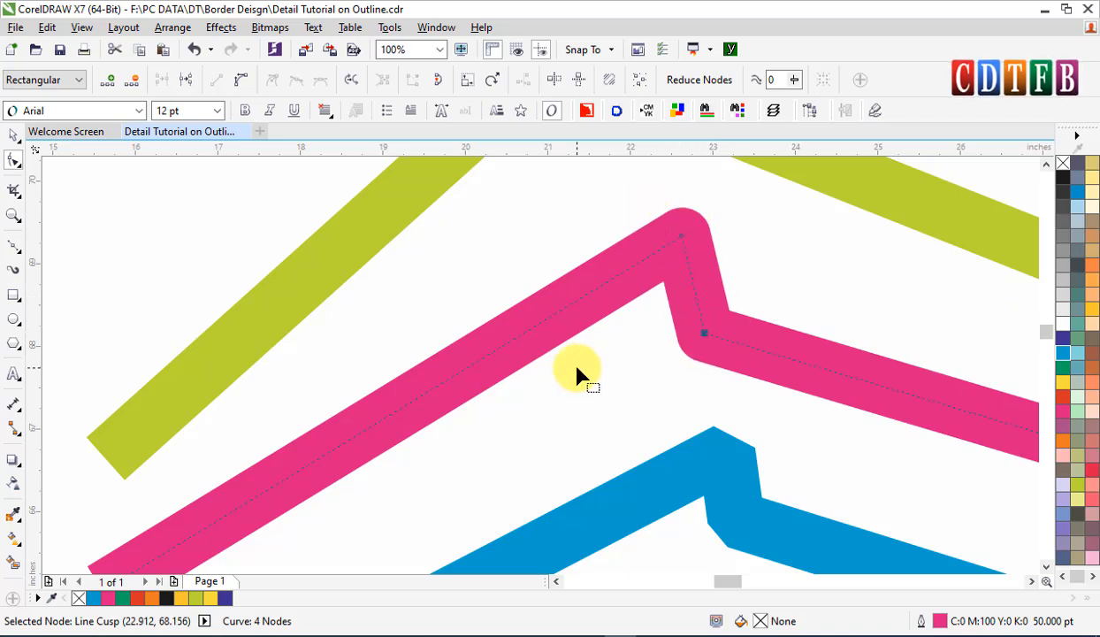
Add a node to the green line, pull it to about (27.11, 73.80), and move the former peak node to about (18.27, 72.20).
{"action": "scroll", "coordinate": [576, 375], "scroll_direction": "down", "scroll_amount": 1}
{"action": "left_click", "coordinate": [669, 464]}
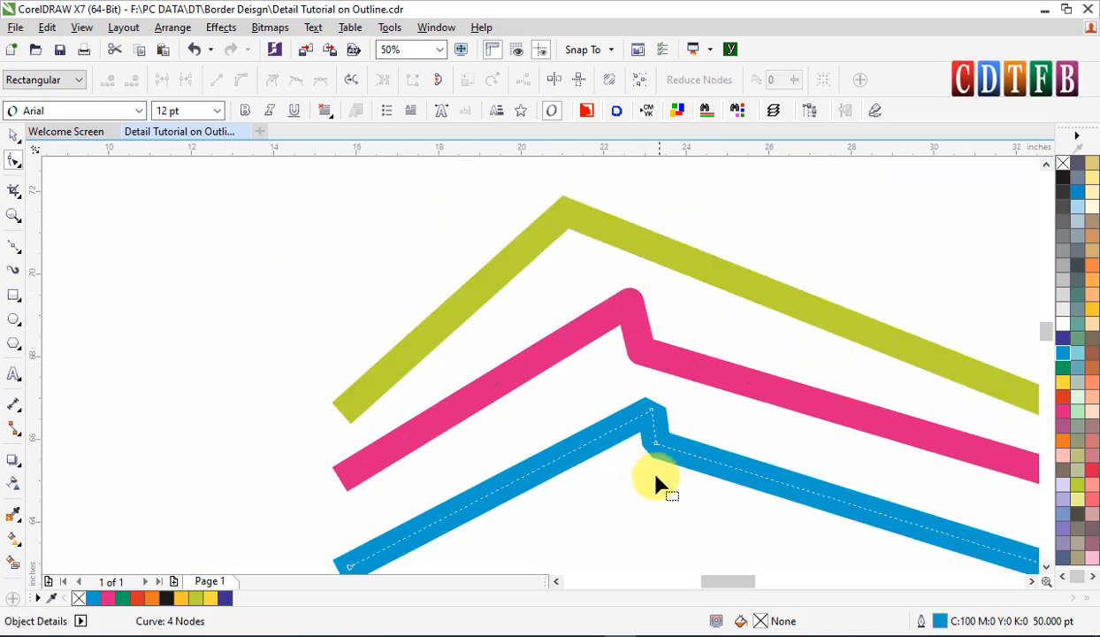
{"action": "left_click", "coordinate": [602, 231]}
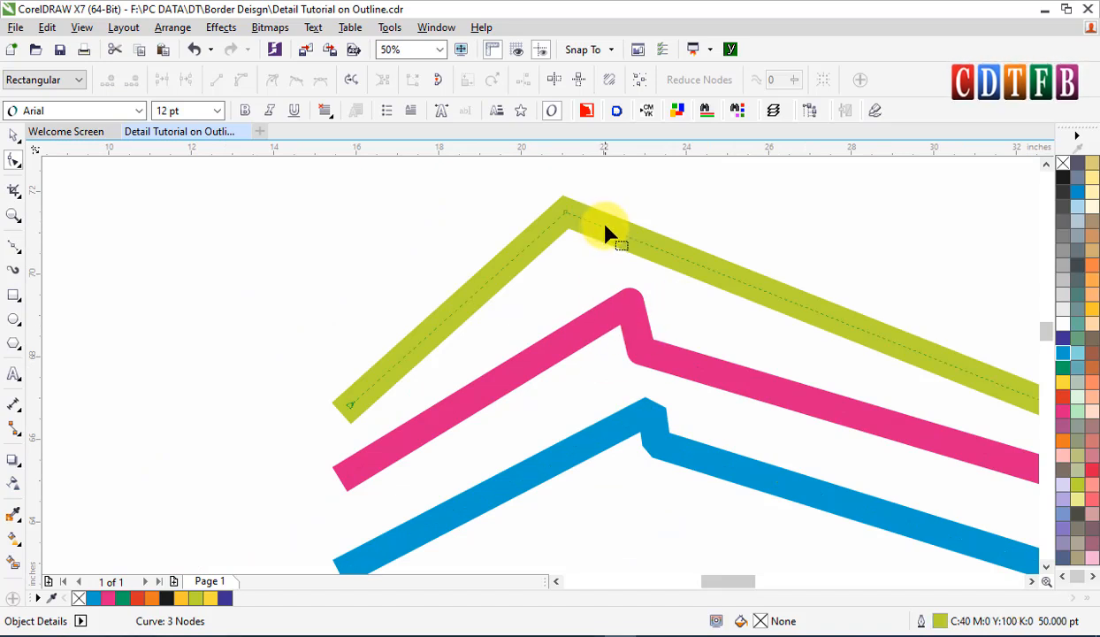
{"action": "left_click", "coordinate": [604, 228]}
{"action": "left_click_drag", "start_coordinate": [815, 166], "coordinate": [813, 163]}
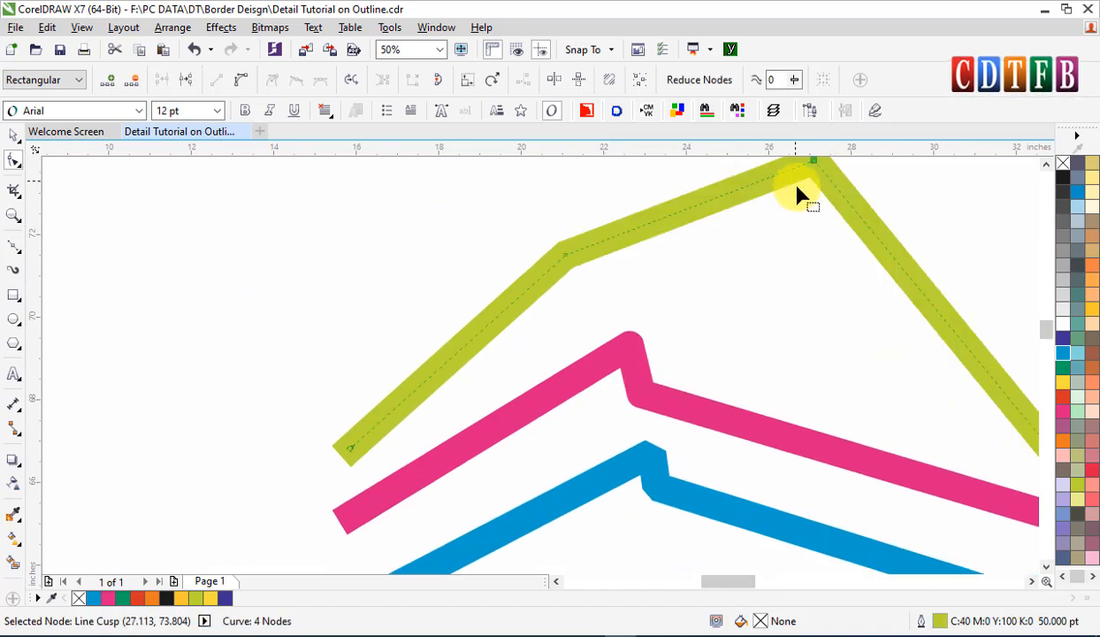
{"action": "left_click_drag", "start_coordinate": [566, 261], "coordinate": [448, 227]}
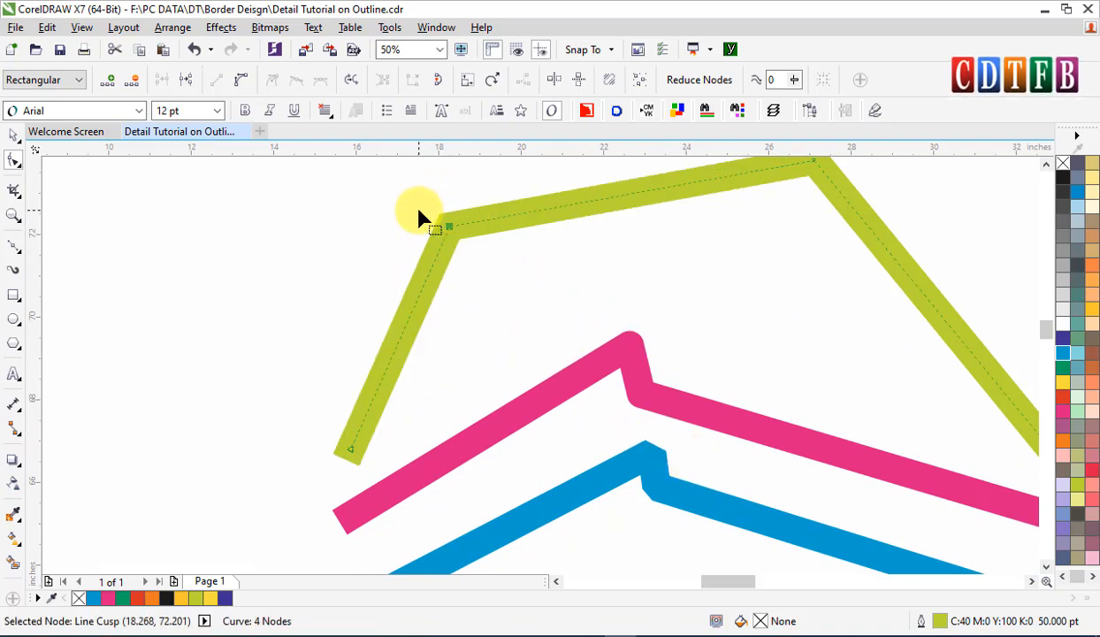
Draw an open zigzag Bezier line with one curved stretch below the bent lines, about 20.75 by 13.58 inches.
{"action": "scroll", "coordinate": [496, 261], "scroll_direction": "down", "scroll_amount": 4}
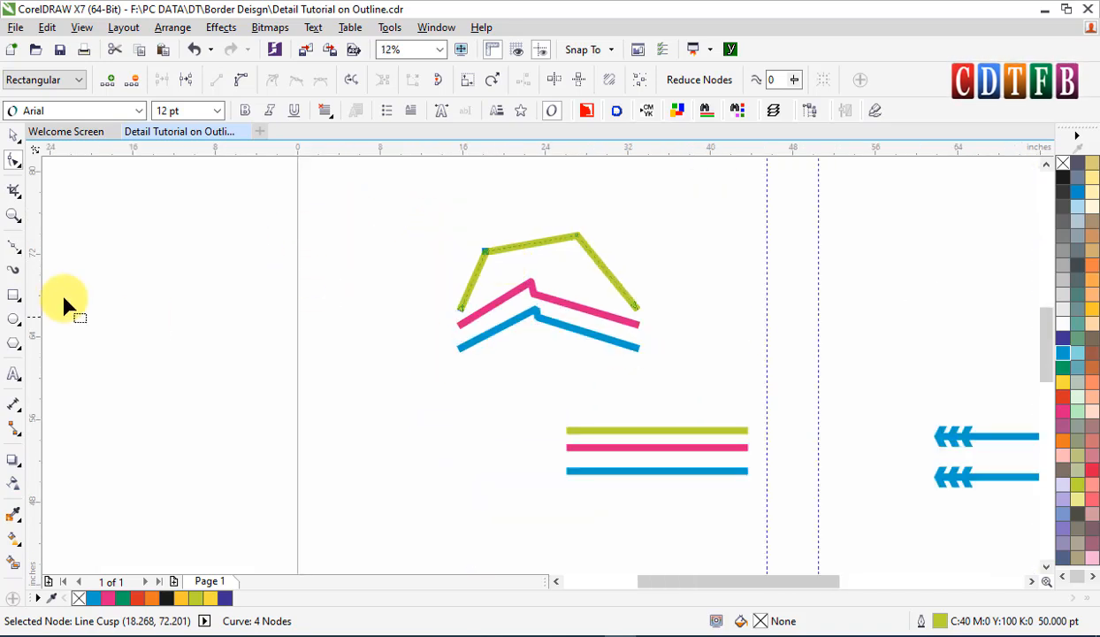
{"action": "left_click", "coordinate": [20, 250]}
{"action": "left_click", "coordinate": [69, 283]}
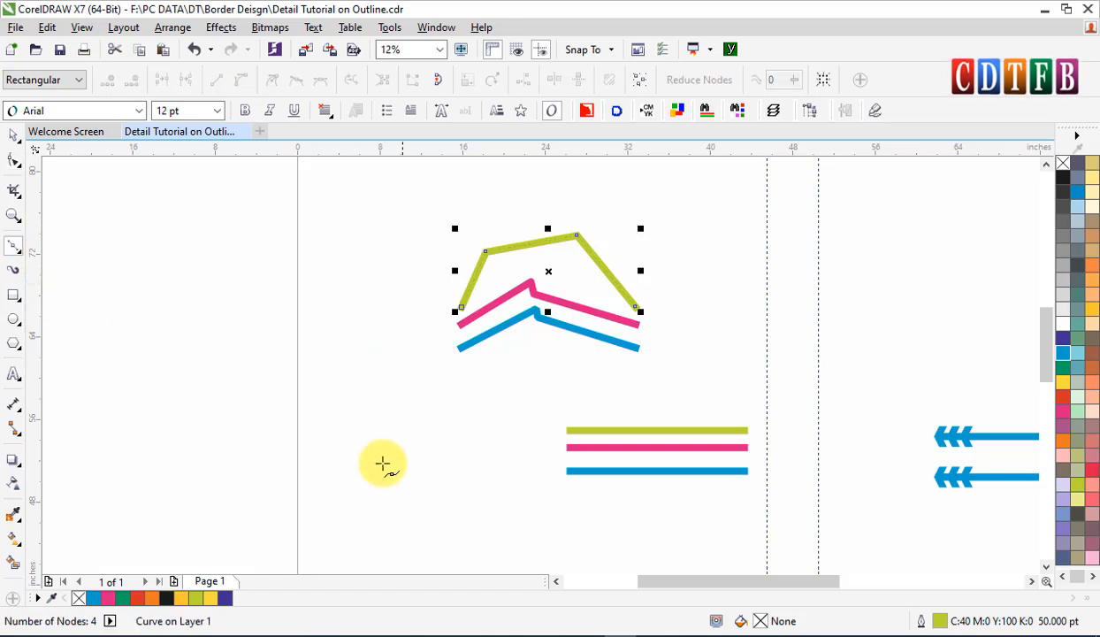
{"action": "left_click", "coordinate": [380, 466]}
{"action": "left_click", "coordinate": [410, 391]}
{"action": "left_click", "coordinate": [452, 450]}
{"action": "left_click", "coordinate": [415, 488]}
{"action": "left_click", "coordinate": [404, 450]}
{"action": "left_click_drag", "start_coordinate": [460, 415], "coordinate": [498, 405]}
{"action": "left_click", "coordinate": [542, 393]}
{"action": "left_click", "coordinate": [557, 366]}
{"action": "left_click", "coordinate": [592, 393]}
{"action": "left_click", "coordinate": [528, 445]}
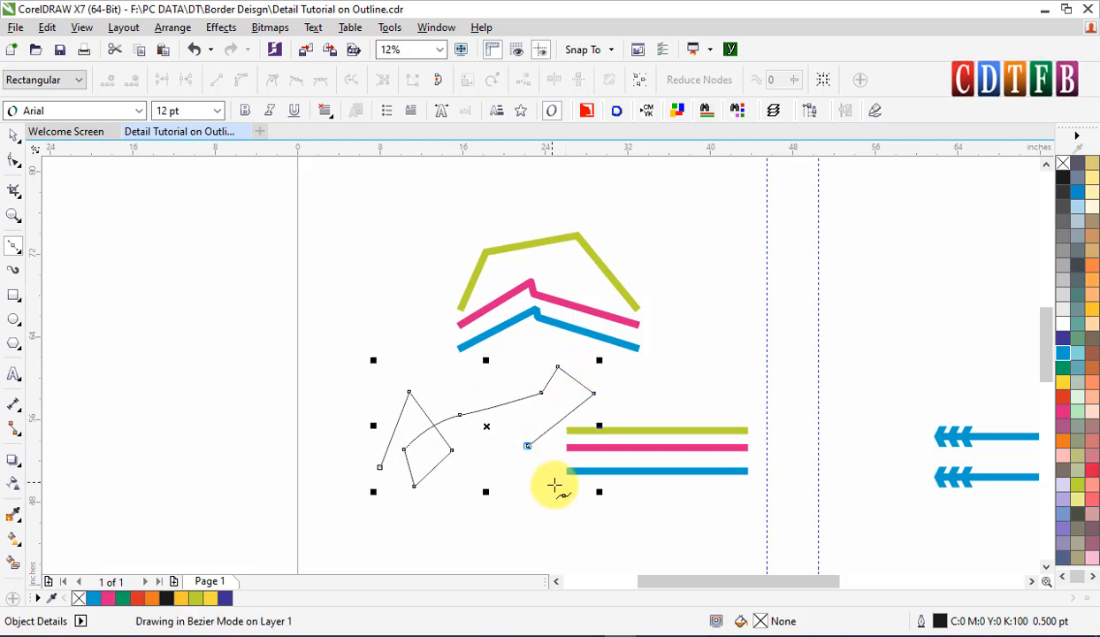
{"action": "left_click", "coordinate": [563, 507]}
Give the new zigzag line a 40 pt red outline and move it left to about X 15.78, Y 54.43 inches.
{"action": "key", "text": "space"}
{"action": "left_click_drag", "start_coordinate": [362, 345], "coordinate": [626, 529]}
{"action": "key", "text": "F12"}
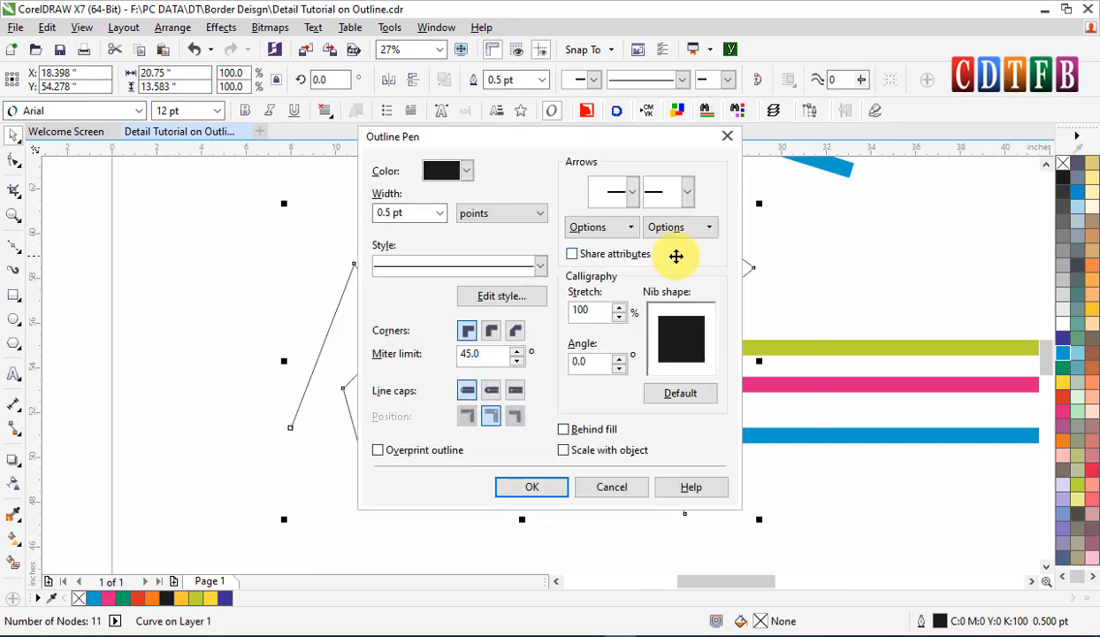
{"action": "type", "text": "50"}
{"action": "key", "text": "Return"}
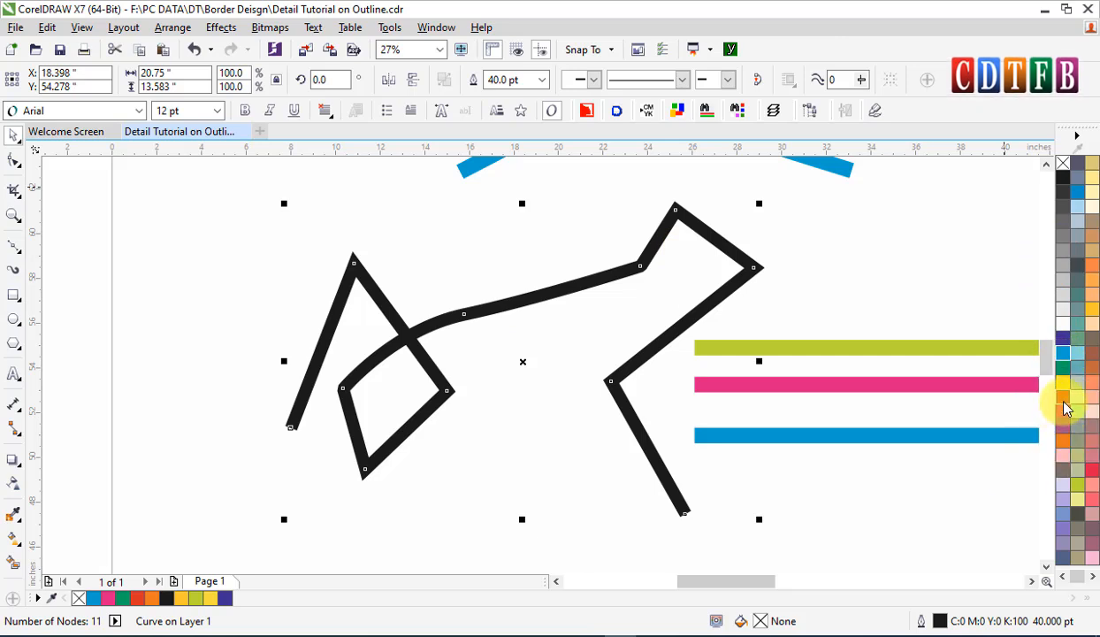
{"action": "right_click", "coordinate": [1066, 408]}
{"action": "left_click_drag", "start_coordinate": [603, 283], "coordinate": [545, 278]}
Apply rounded corners to the red zigzag line's outline.
{"action": "key", "text": "F12"}
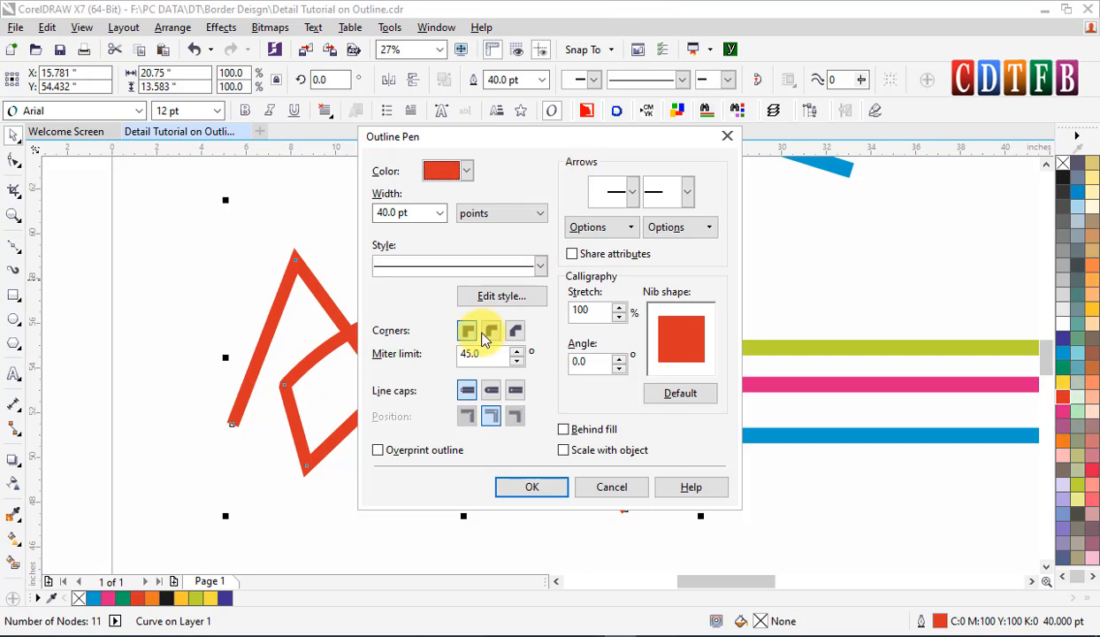
{"action": "left_click", "coordinate": [492, 331]}
{"action": "left_click", "coordinate": [535, 486]}
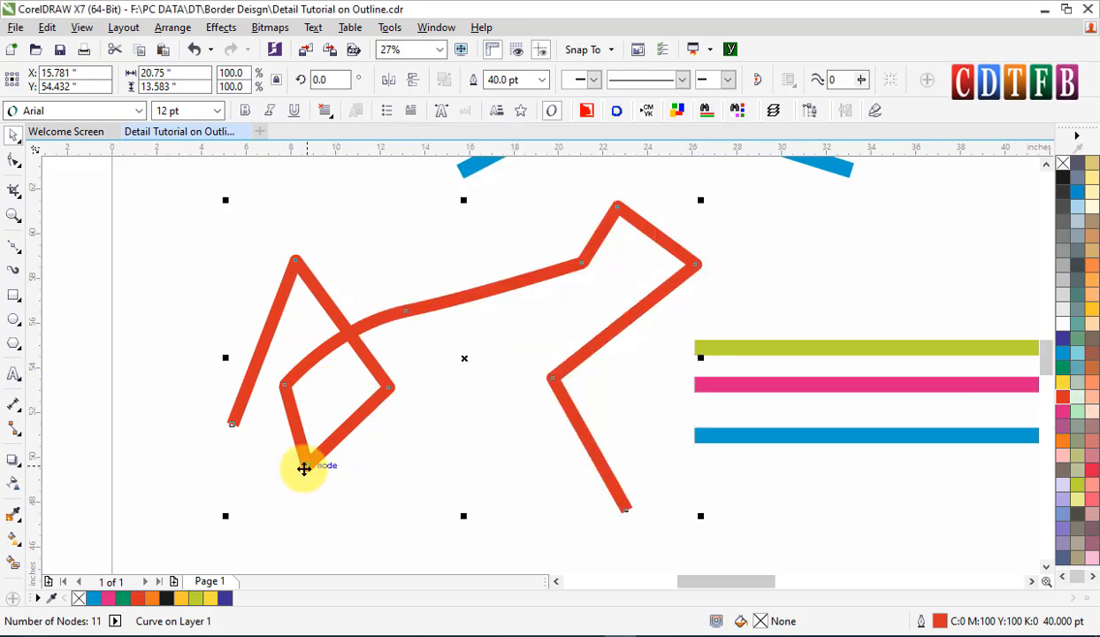
Apply beveled corners to the red zigzag line's outline and inspect its bends with the line deselected.
{"action": "key", "text": "F12"}
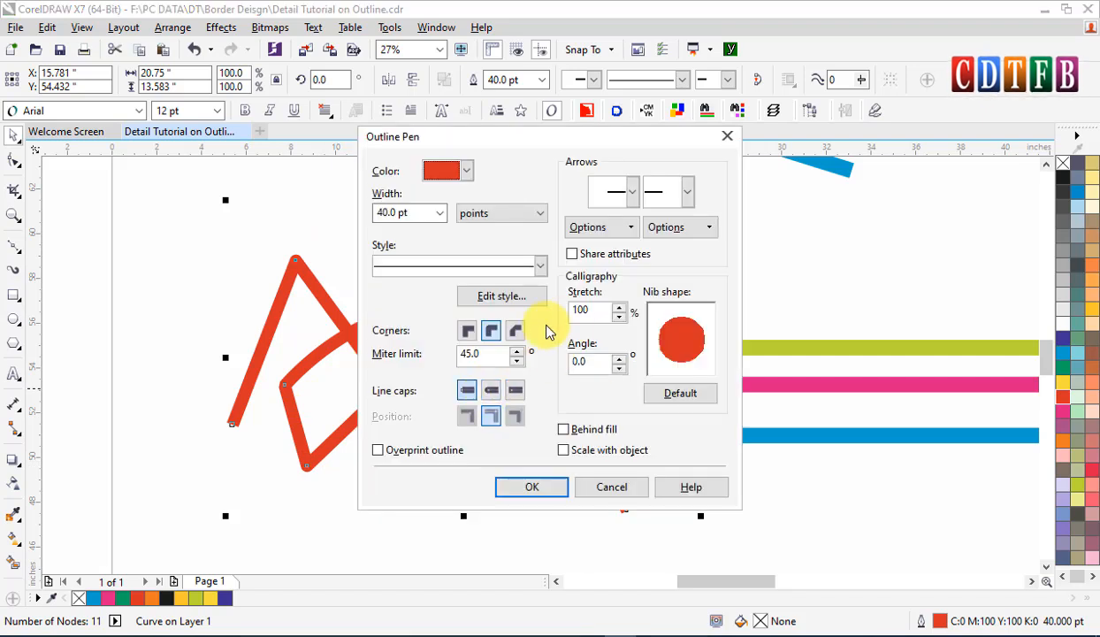
{"action": "left_click", "coordinate": [552, 486]}
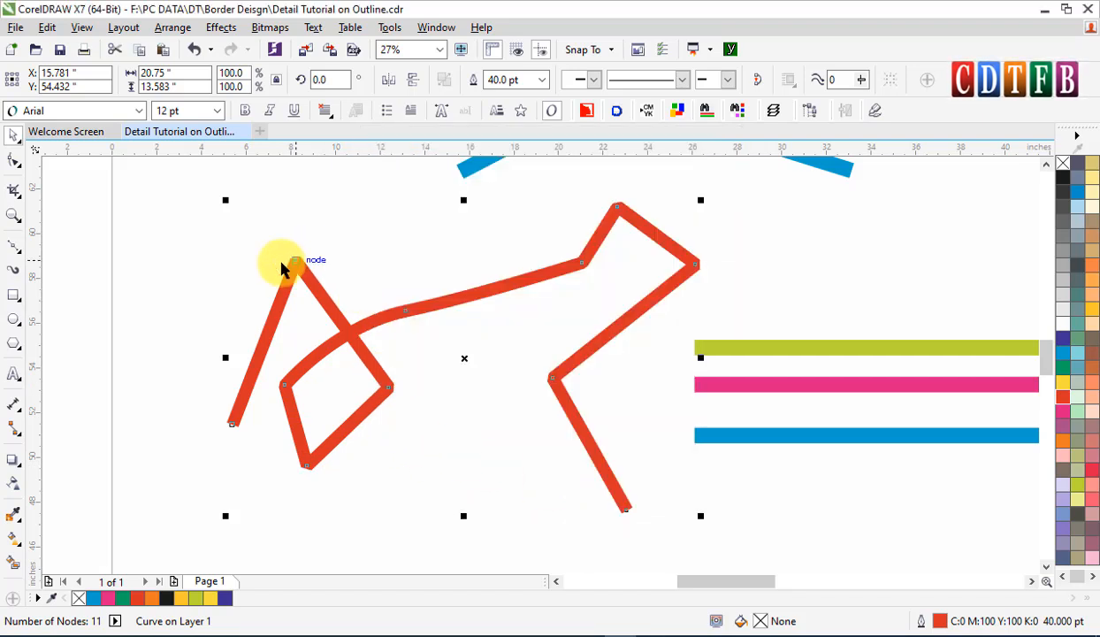
{"action": "left_click", "coordinate": [818, 269]}
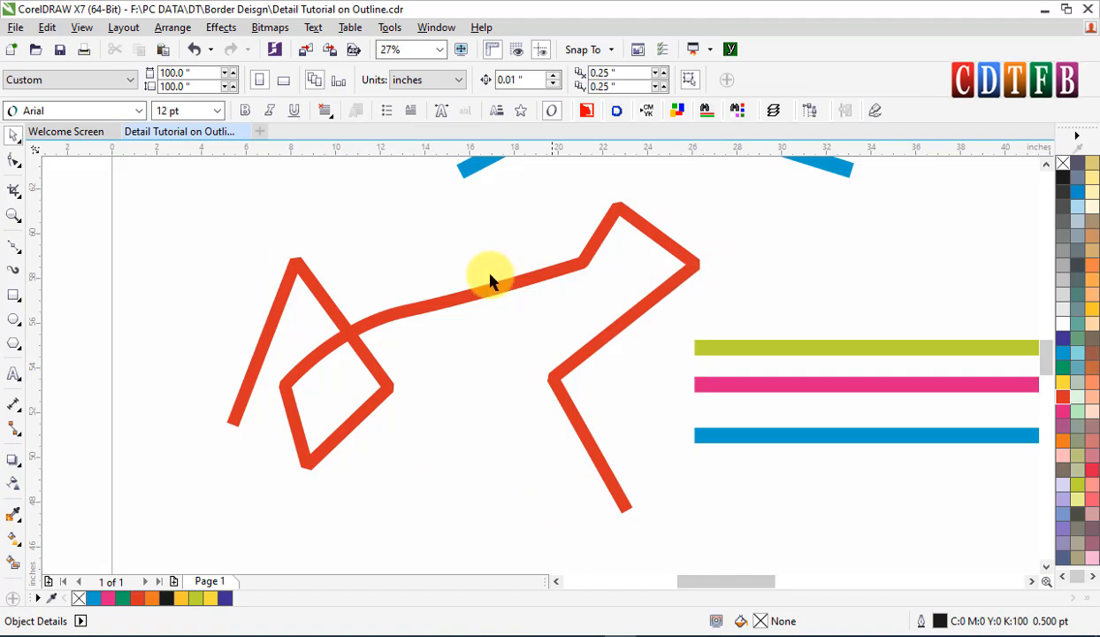
{"action": "left_click", "coordinate": [411, 322]}
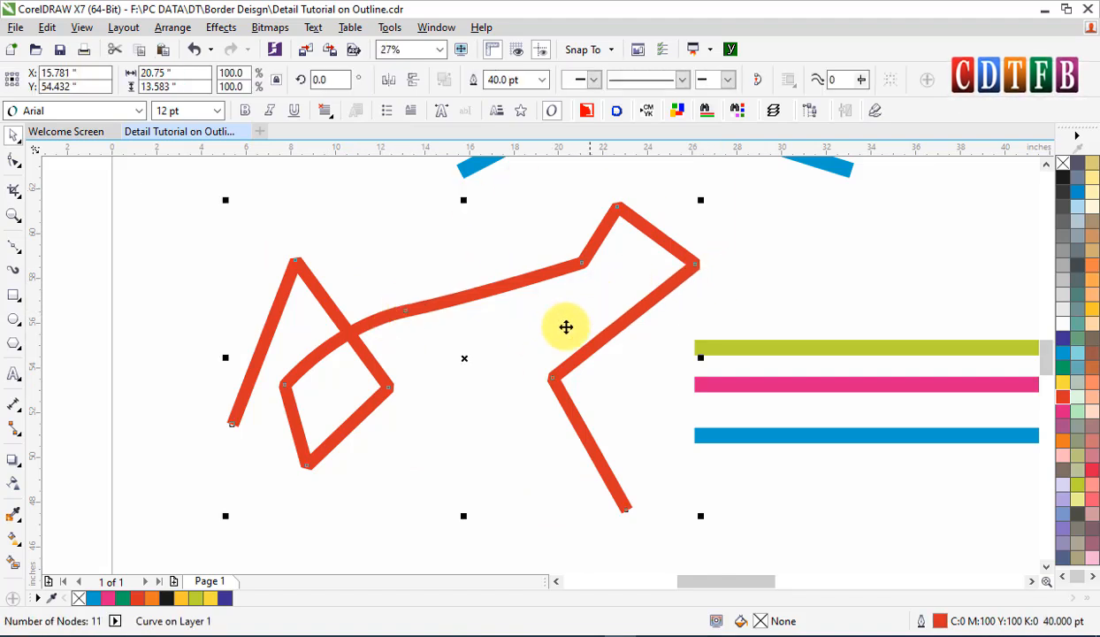
Review the red zigzag line's Outline Pen settings and close them without changes.
{"action": "scroll", "coordinate": [634, 305], "scroll_direction": "down", "scroll_amount": 4}
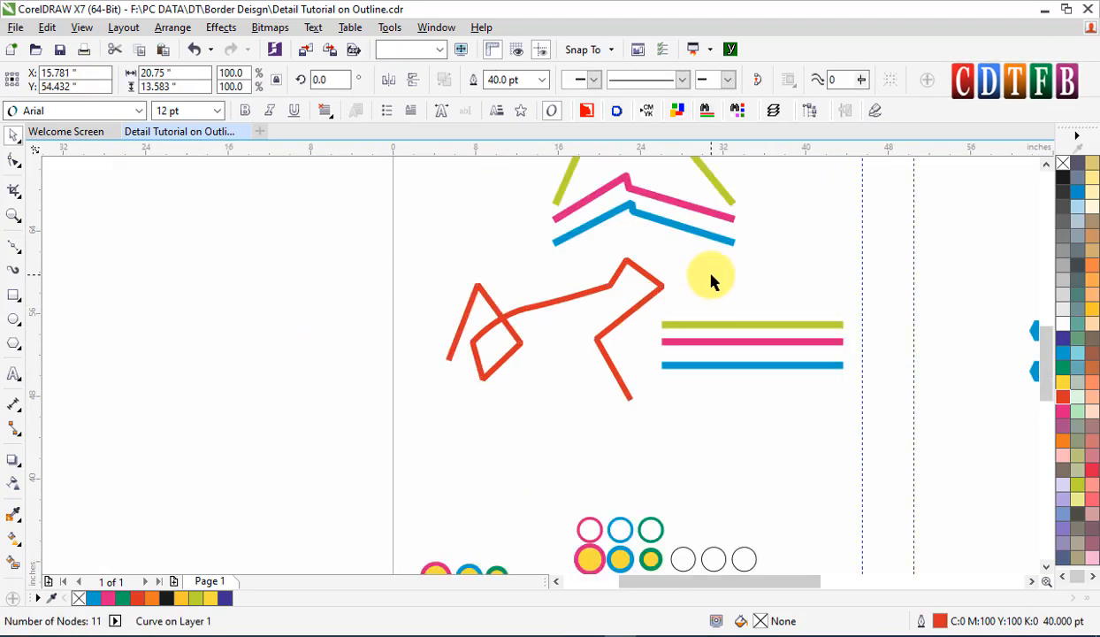
{"action": "left_click", "coordinate": [713, 287]}
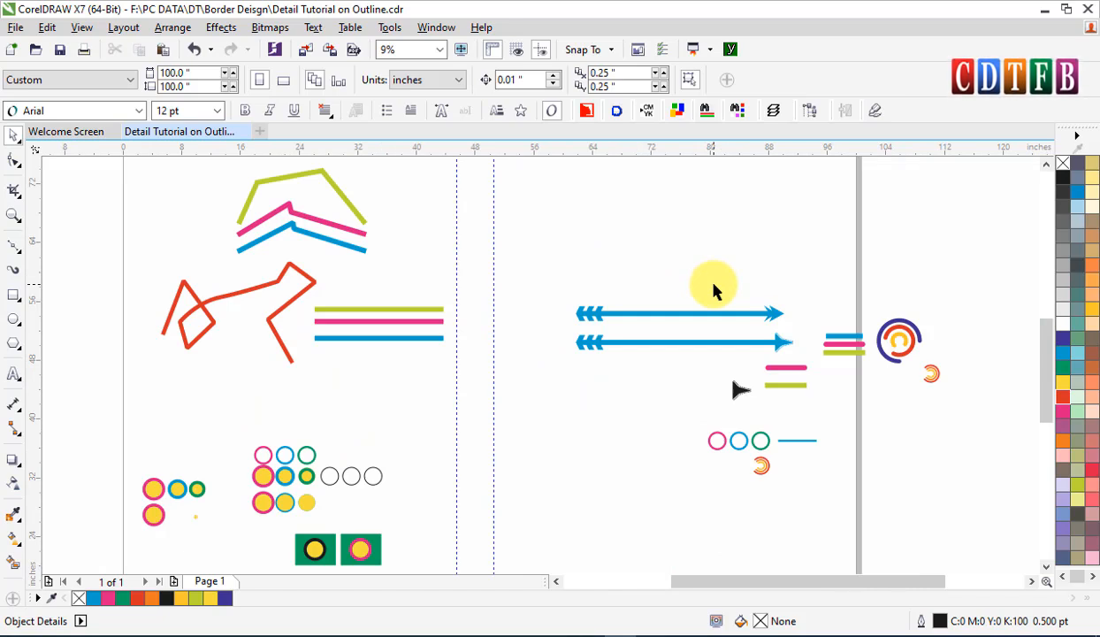
{"action": "left_click", "coordinate": [311, 283]}
{"action": "key", "text": "F12"}
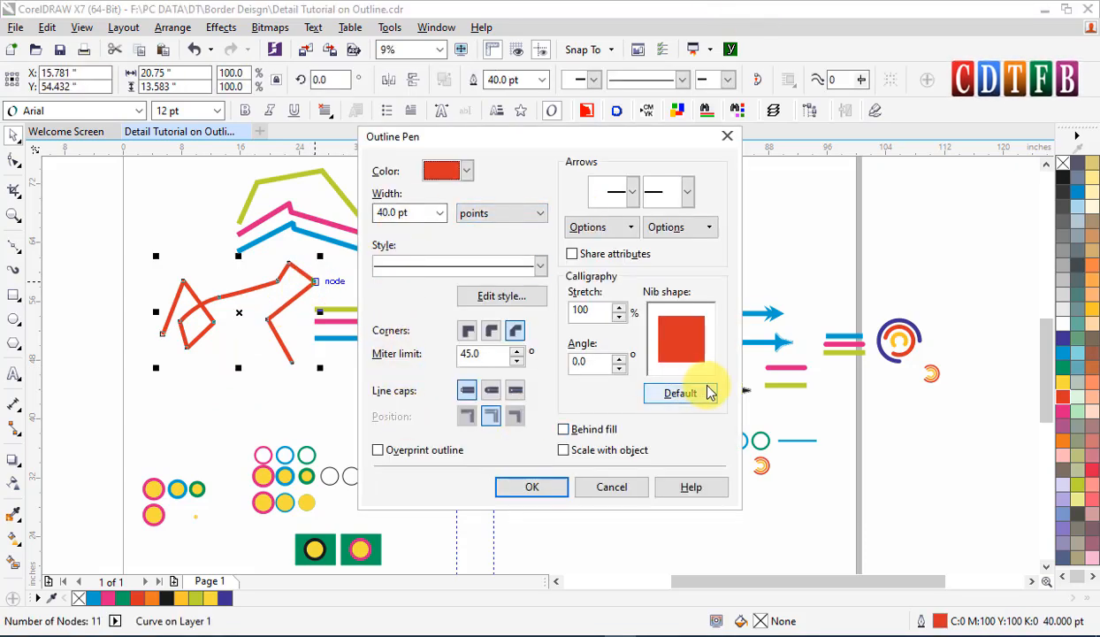
{"action": "left_click", "coordinate": [612, 488]}
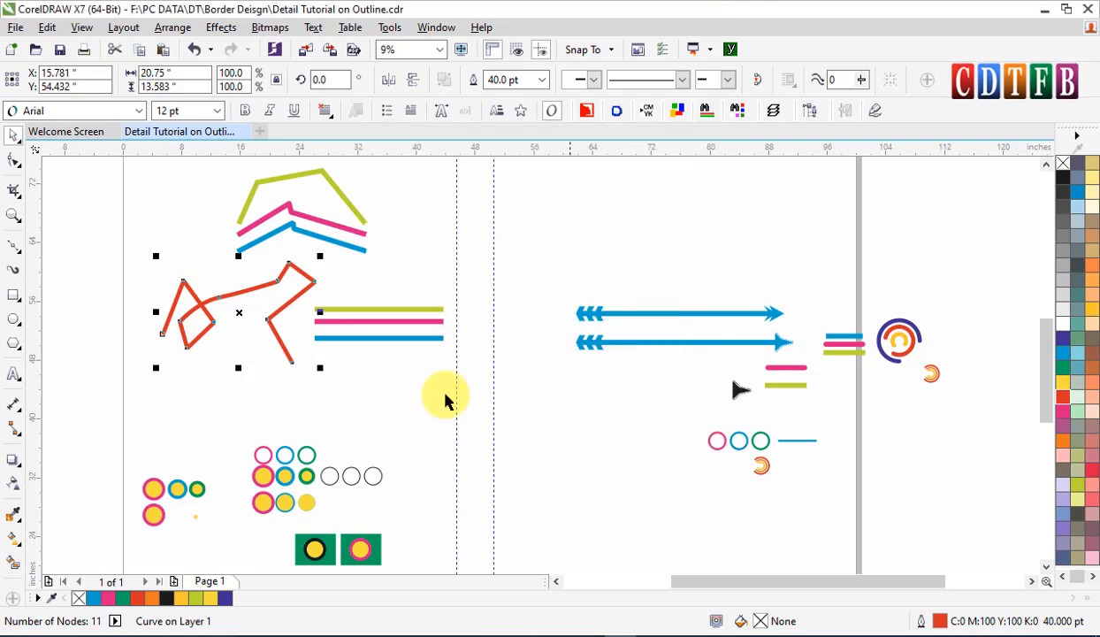